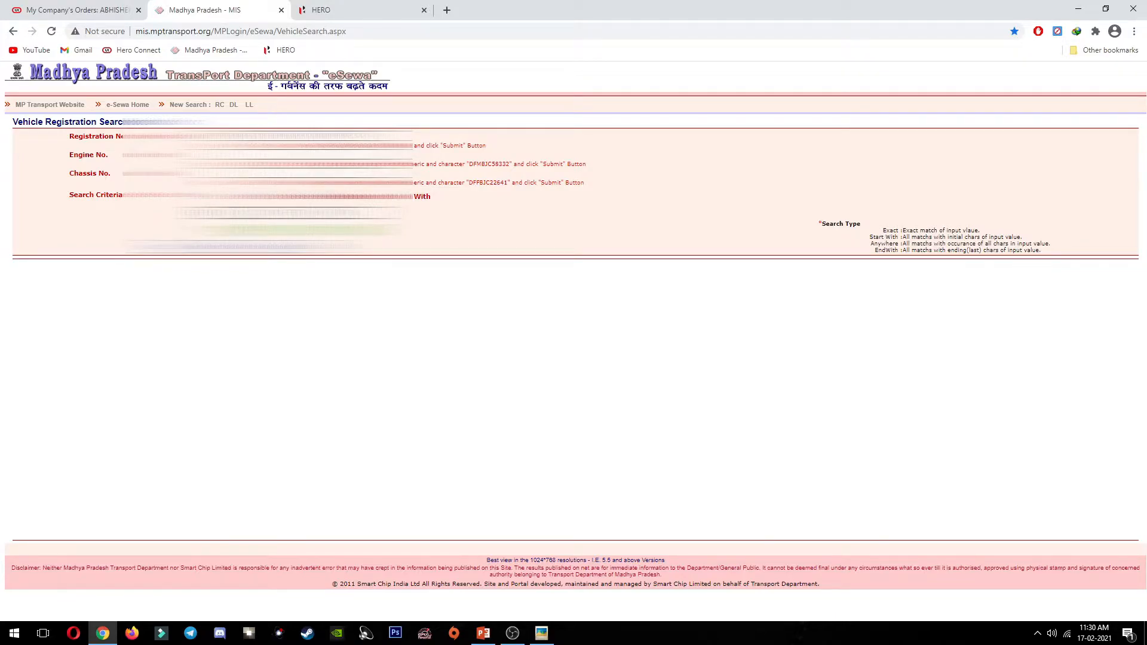
Step: Search eSewa for the HF DELUXE registration, select its chassis number, and return to Hero Connect
left_click(215, 246)
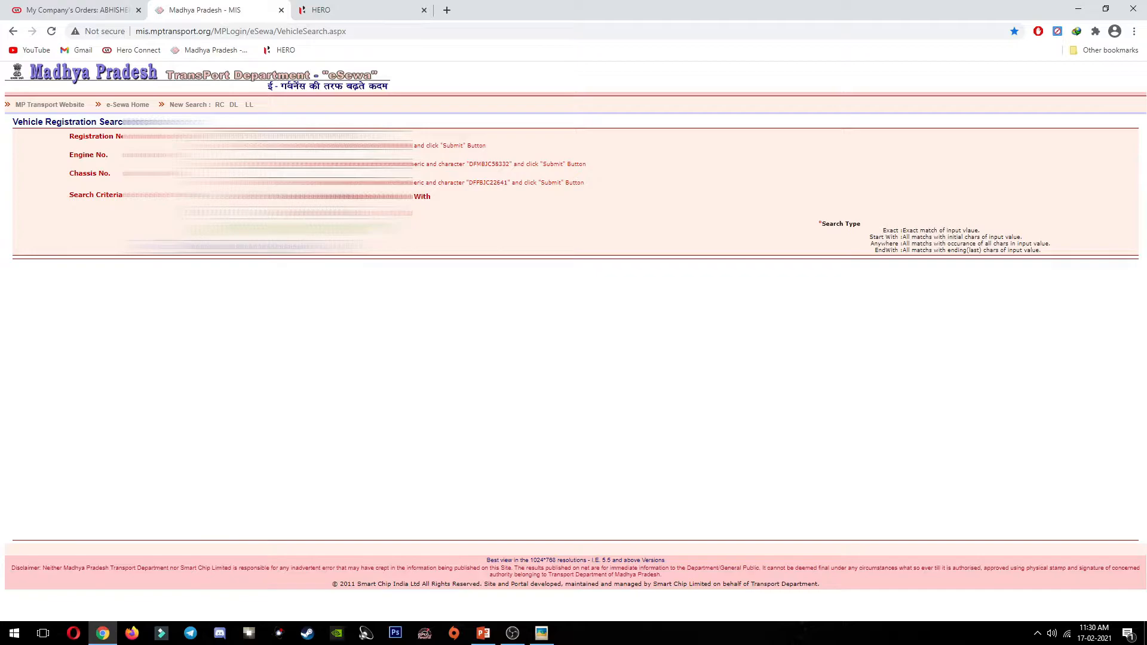
left_click(263, 213)
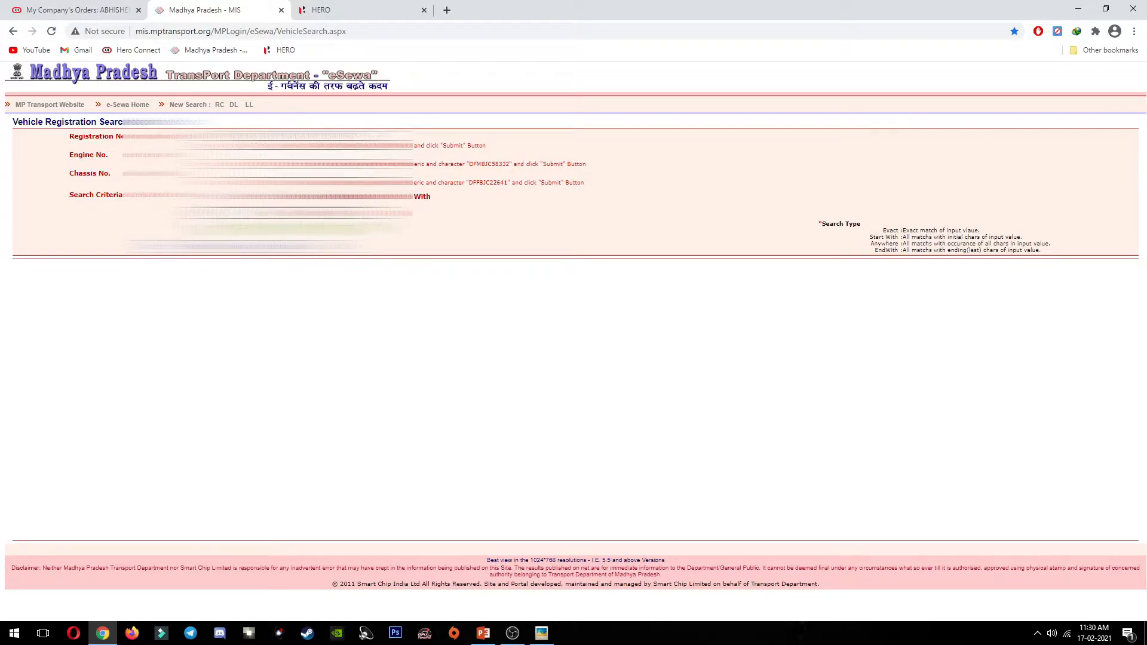
left_click(257, 245)
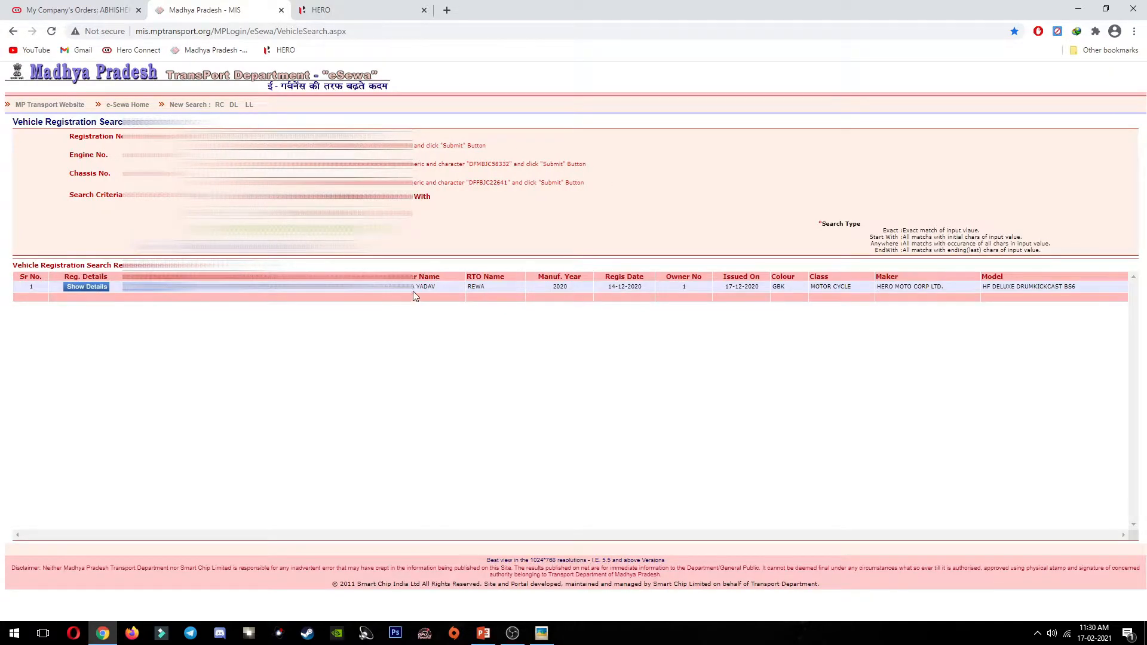
double_click(256, 286)
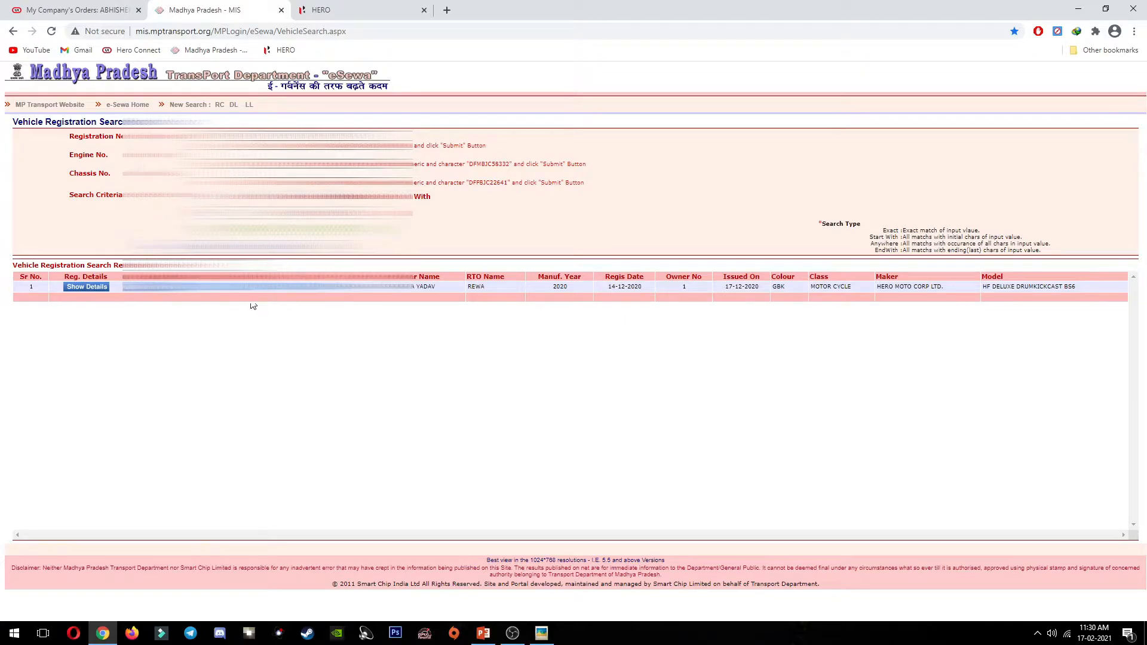
left_click(72, 8)
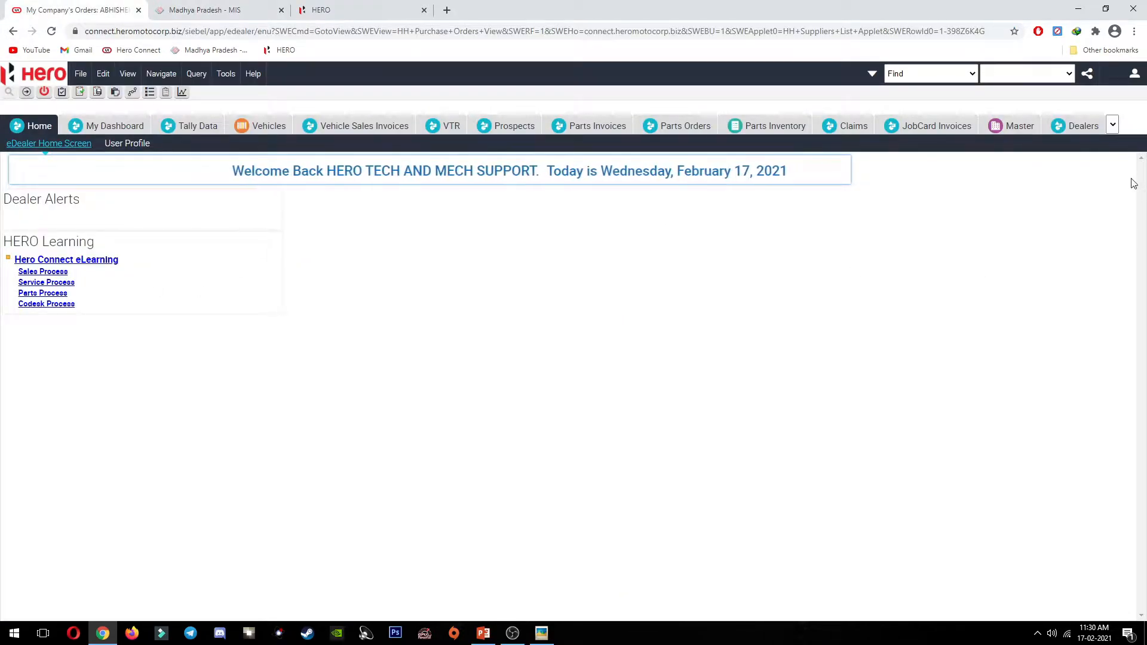
Step: Start a new walk-in request from the Service list
left_click(1134, 73)
left_click(970, 215)
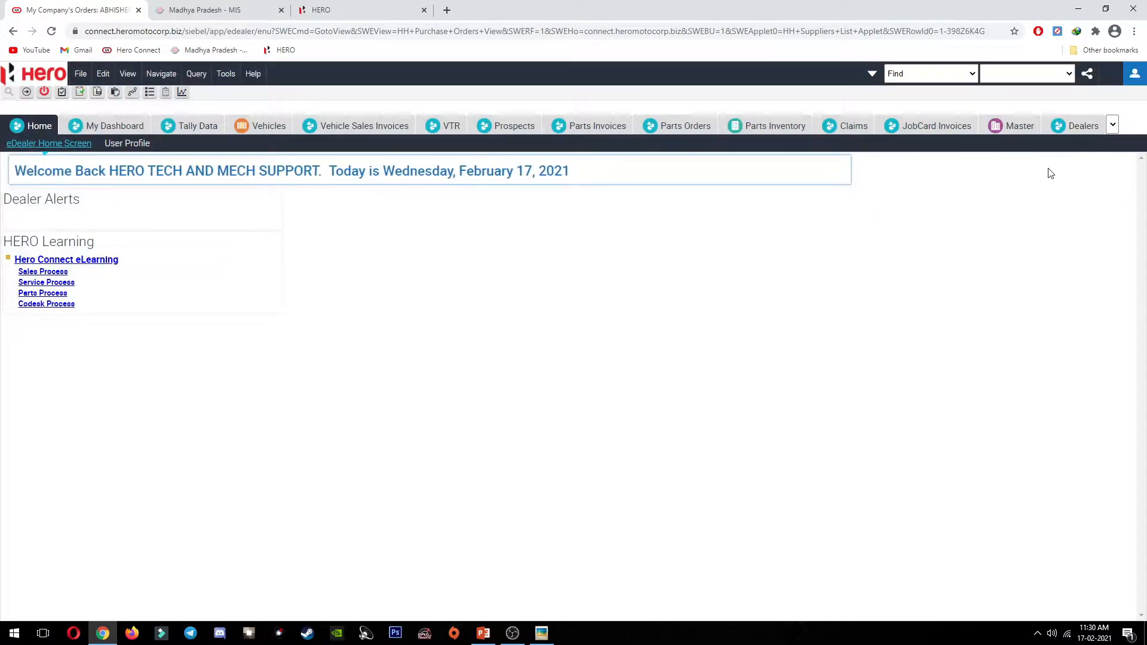
left_click(1112, 125)
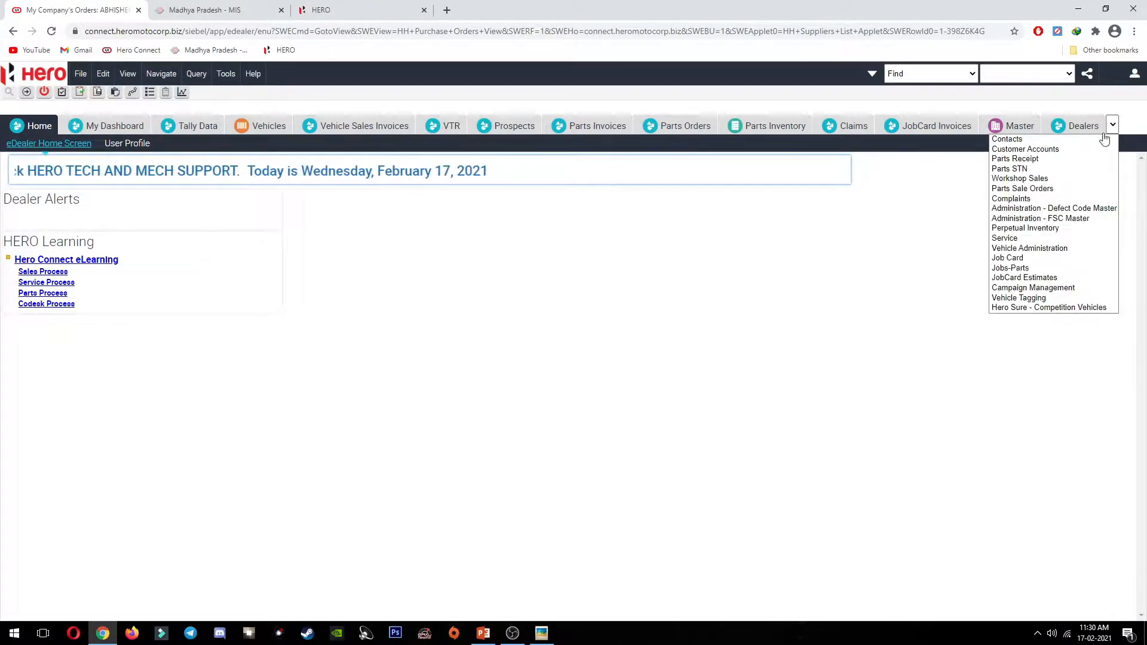
left_click(1038, 237)
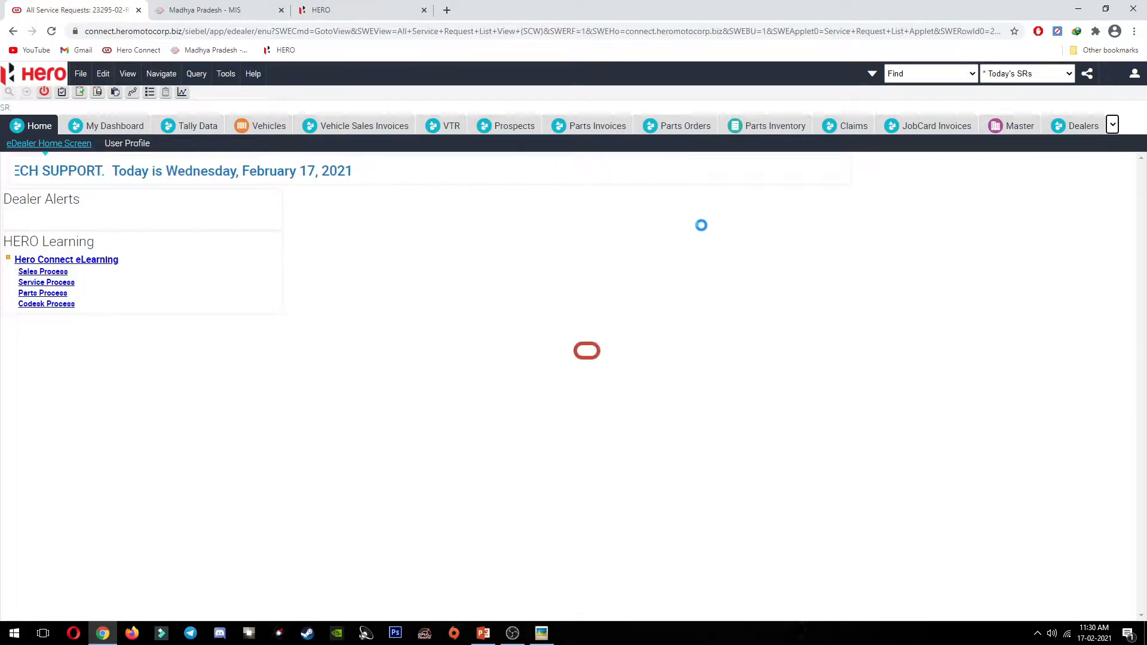
left_click(182, 173)
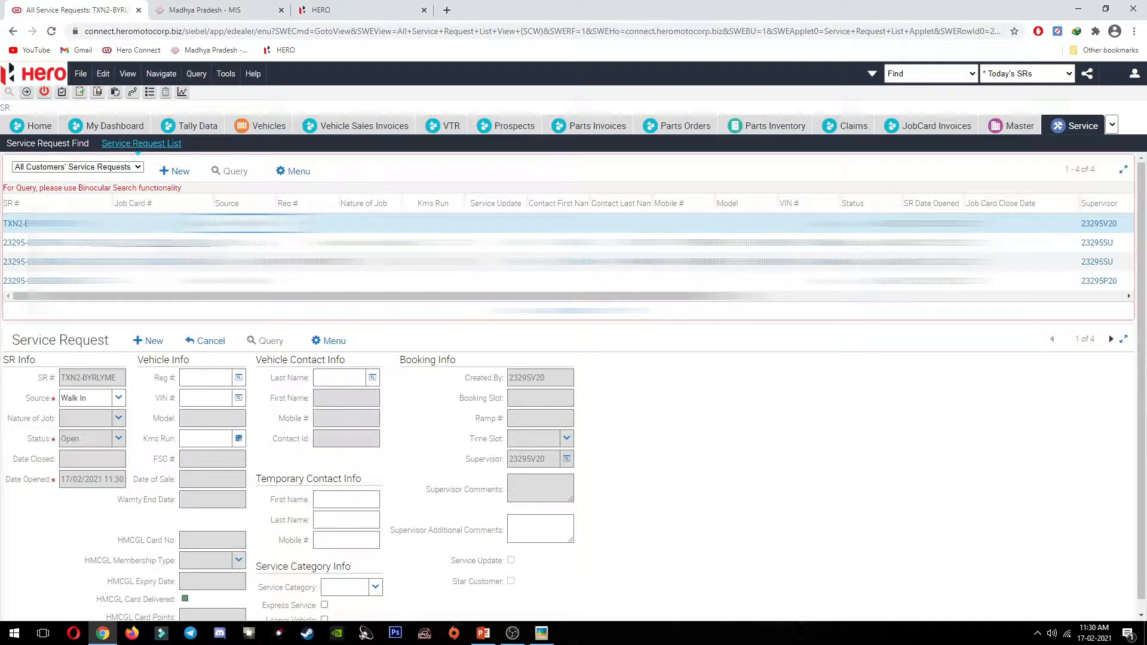
Step: Attach the HF DELUXE vehicle by pasting its VIN and using Query Any Vehicle
scroll(264, 343, "down", 1)
left_click(234, 386)
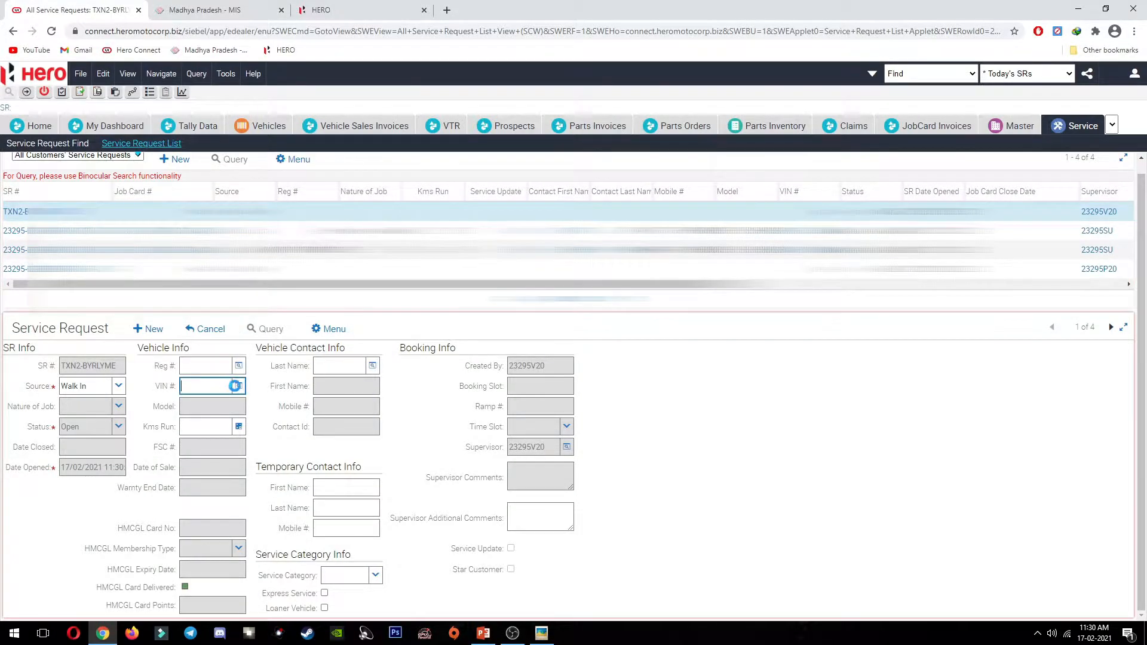
left_click(237, 386)
key("ctrl+v")
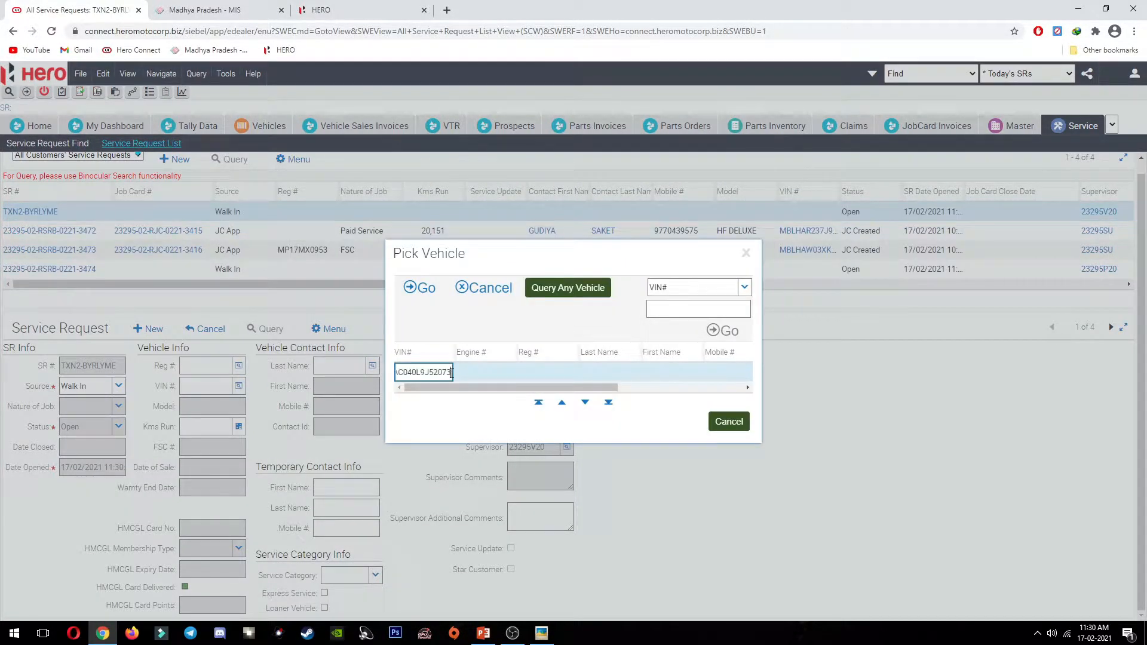
left_click(232, 5)
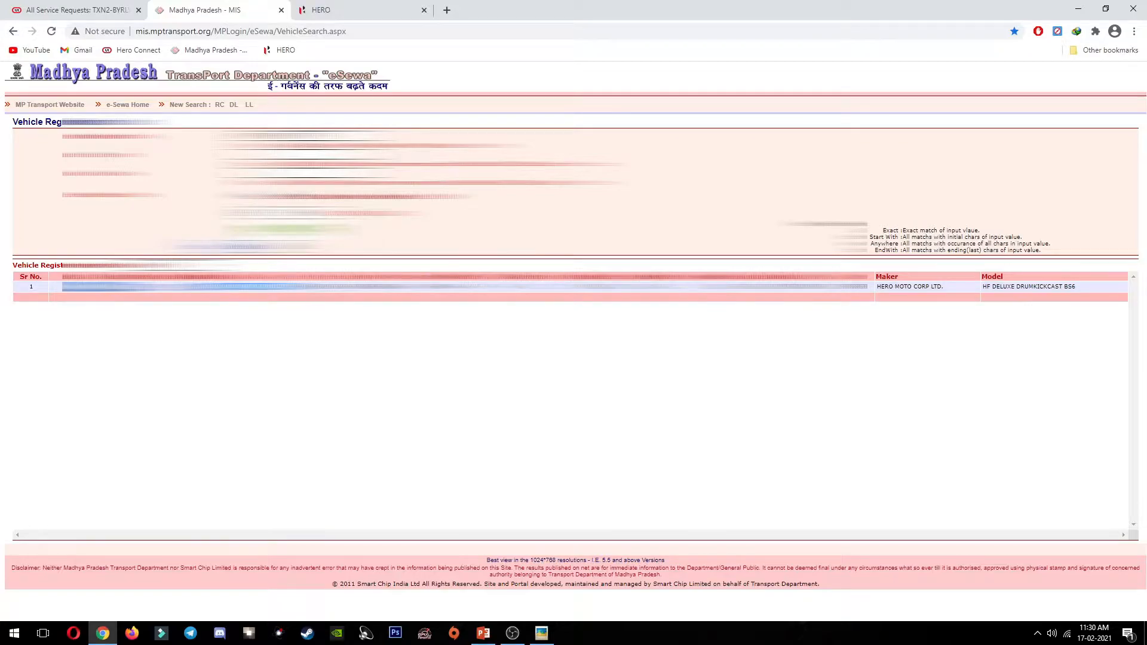
left_click(64, 11)
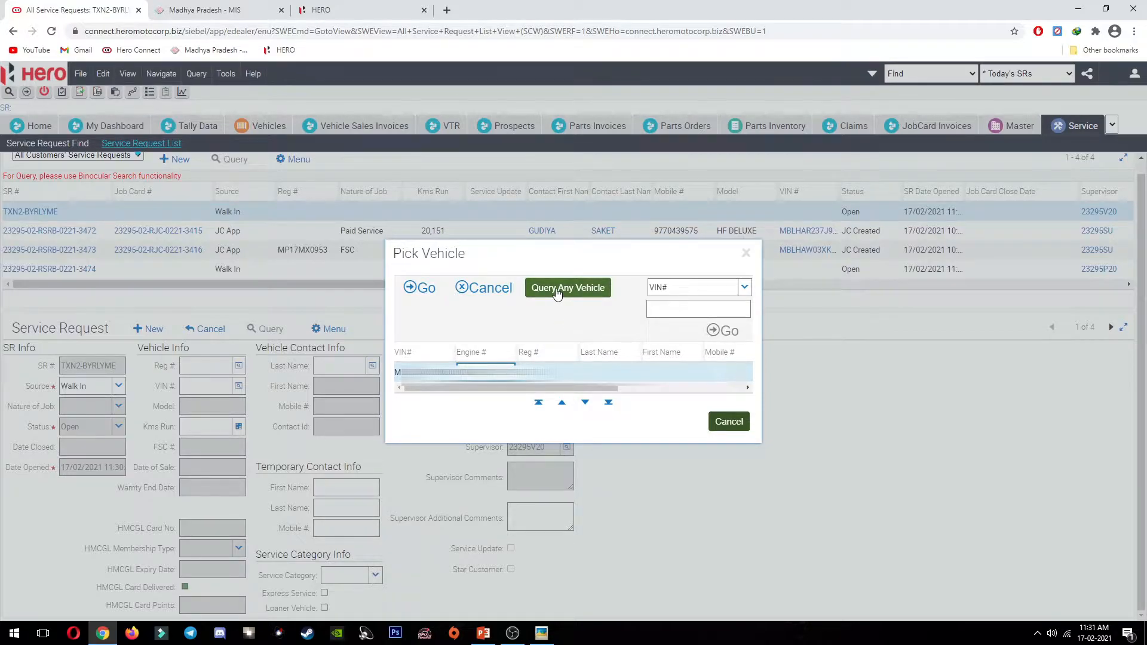
left_click(557, 289)
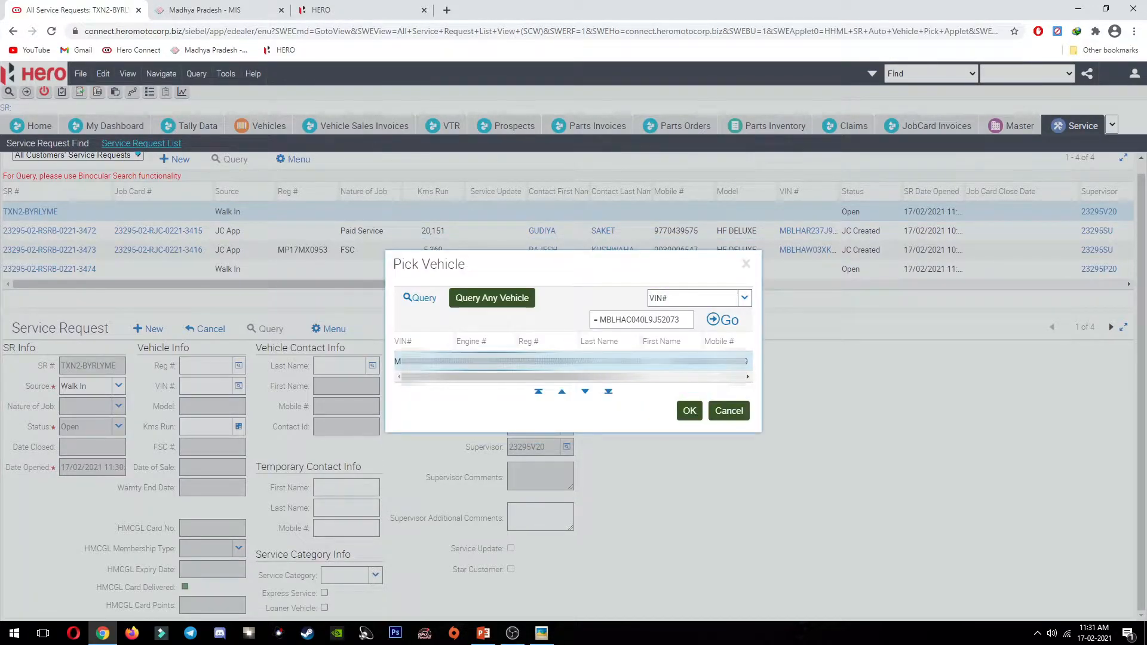
left_click(689, 412)
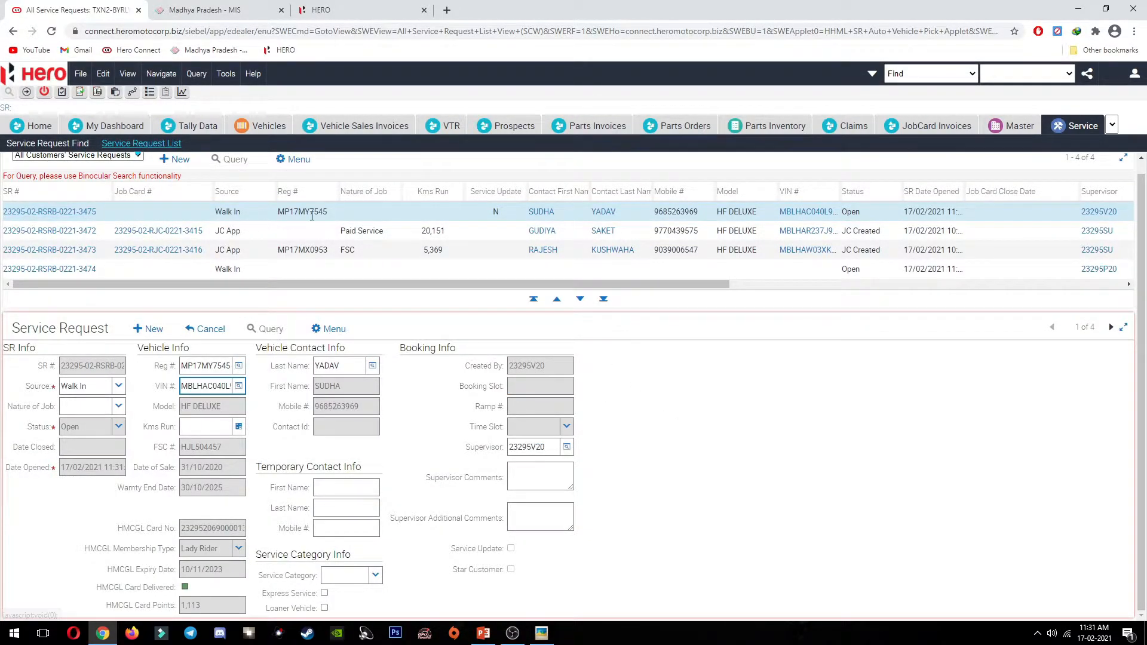
Step: Open the service request and enter 4,430 kms run with Accidental nature of job
left_click(59, 214)
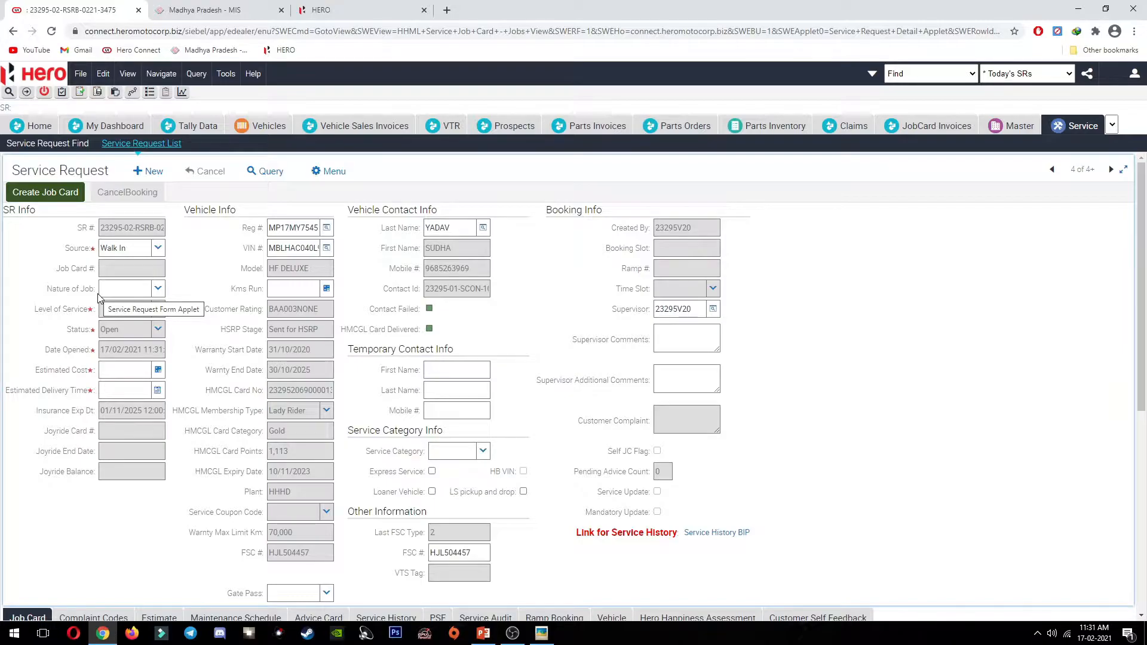
left_click(158, 289)
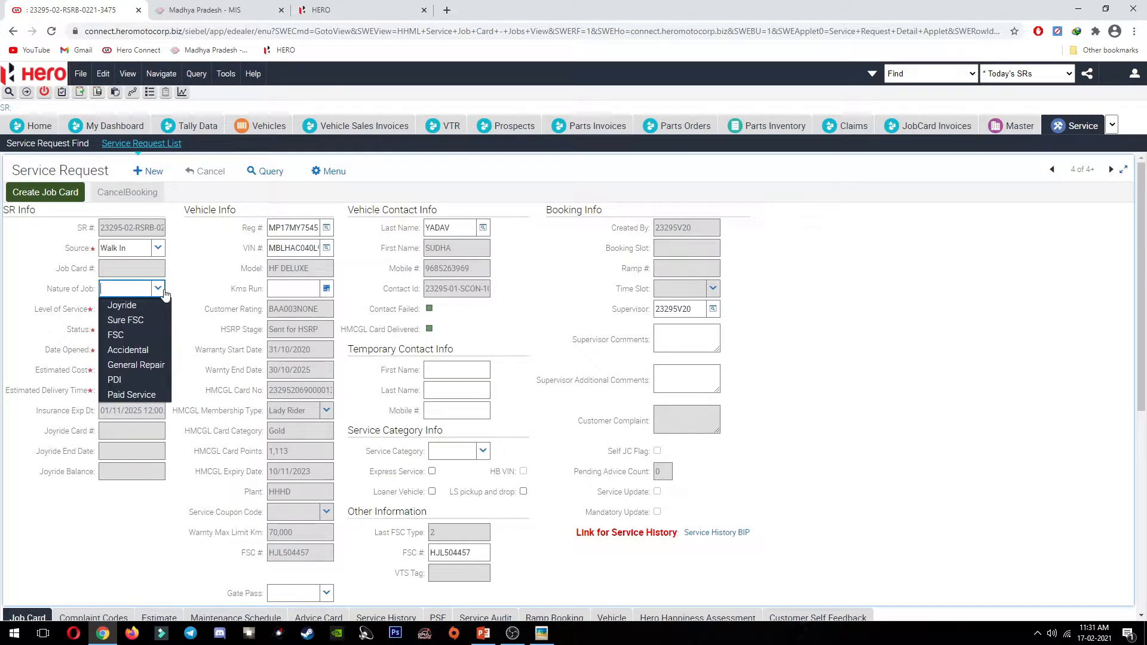
left_click(146, 351)
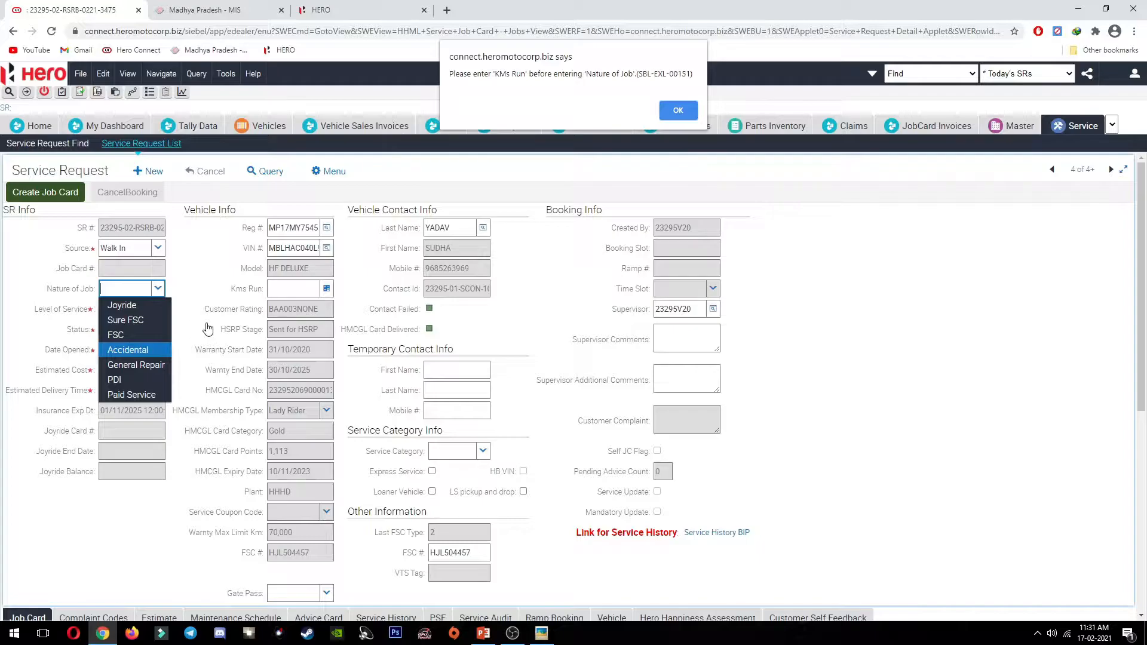
left_click(677, 111)
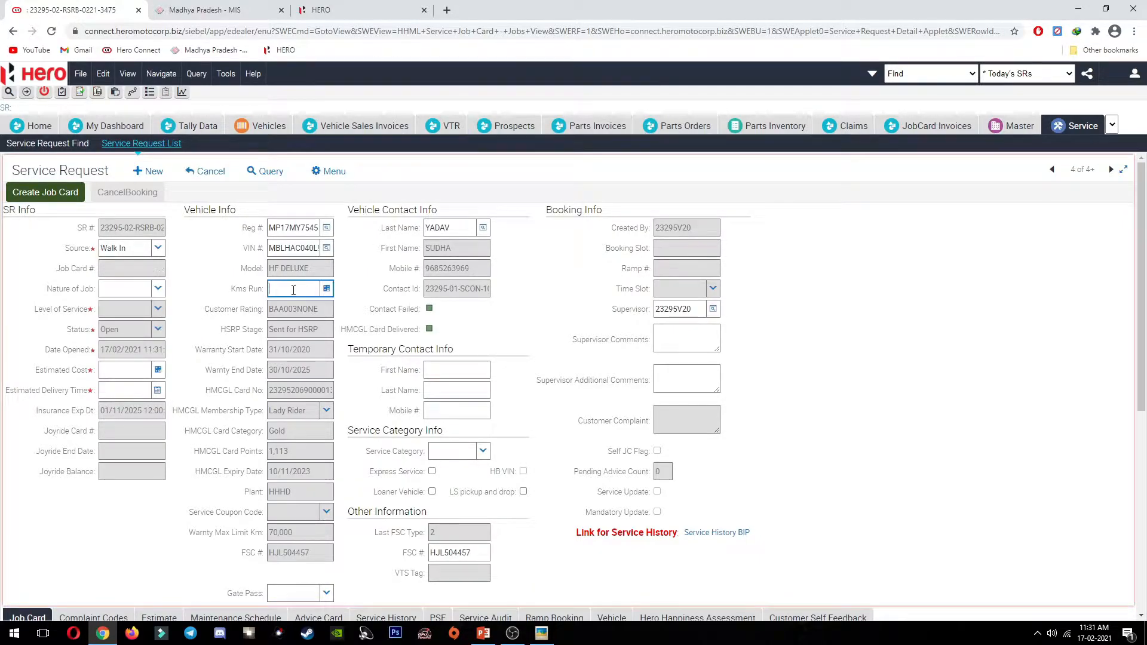
key("alt+Tab")
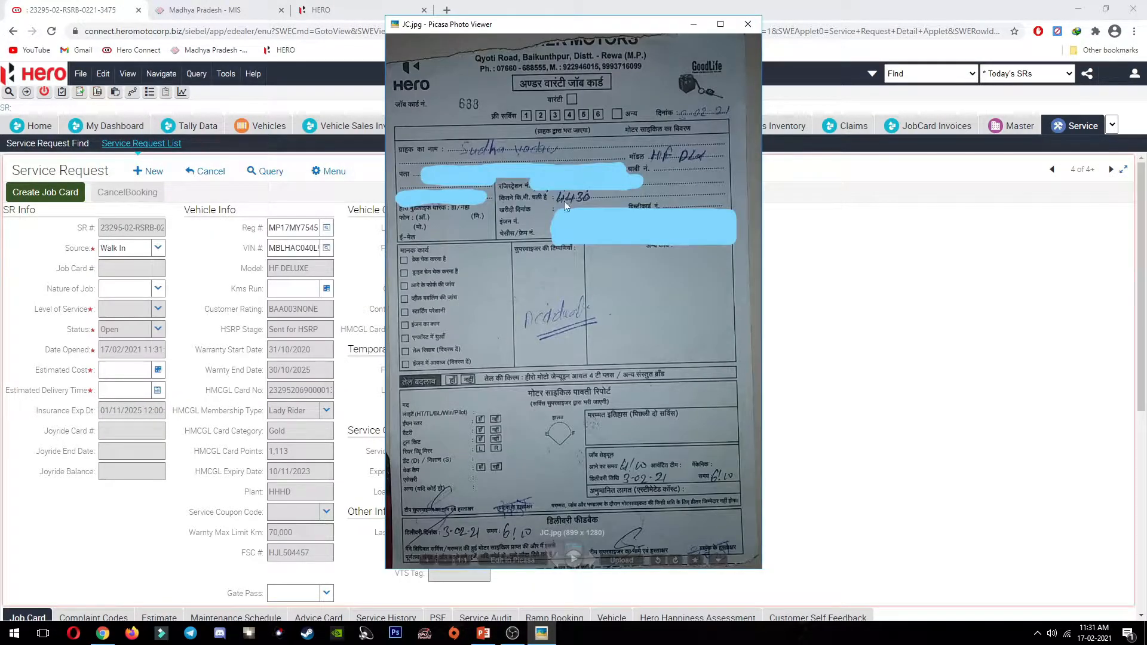
key("alt+Tab")
type("44")
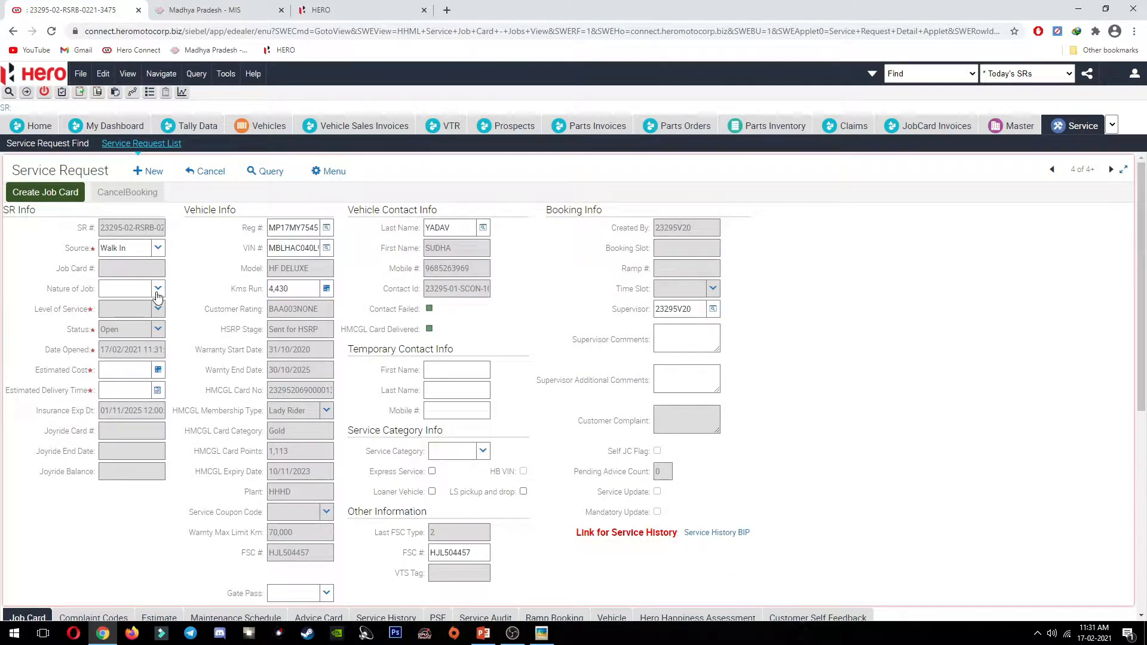
left_click(157, 290)
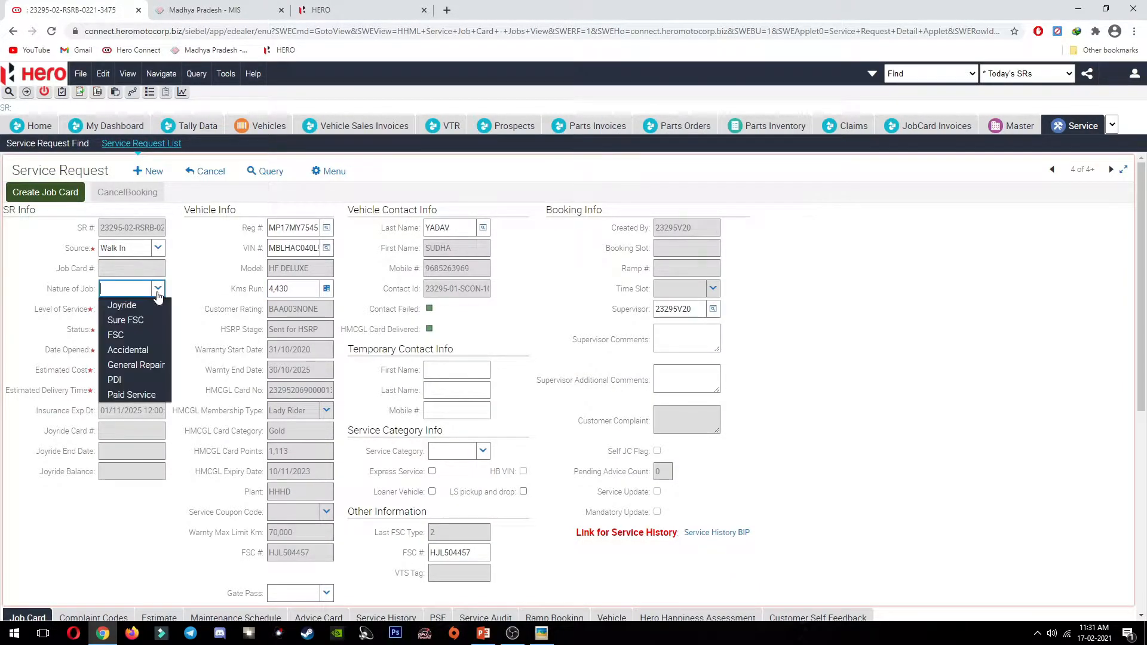
left_click(144, 352)
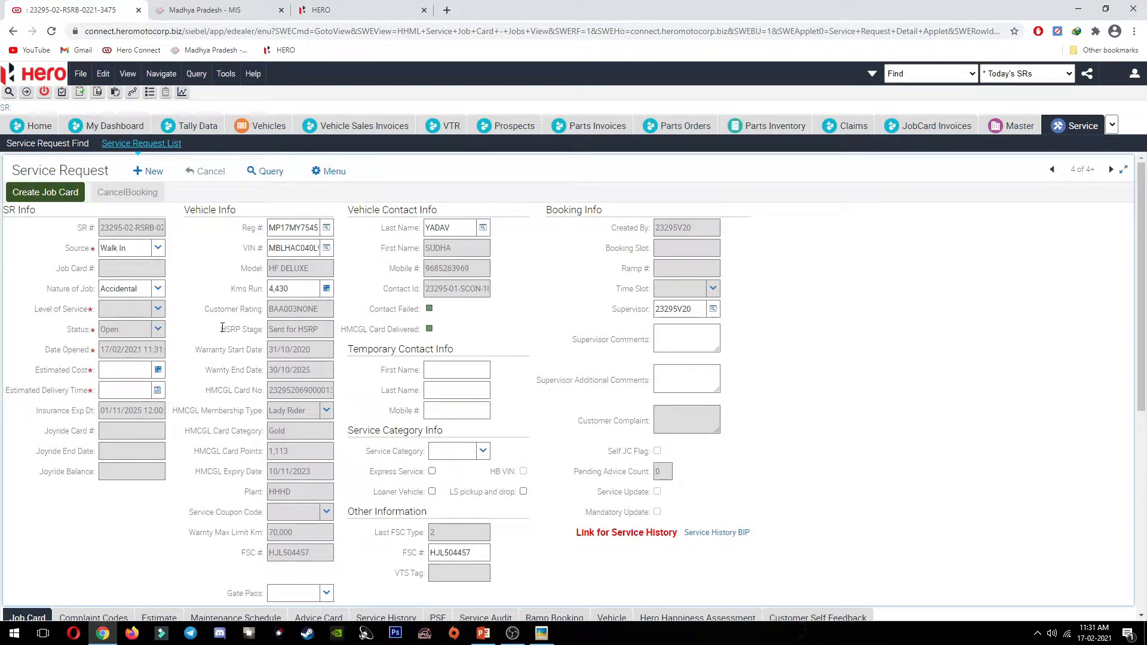
Step: Set estimated cost to Rs.5,000.00 and estimated delivery to 19/02/2021 11:25 AM
left_click(130, 370)
type("5,000")
left_click(157, 390)
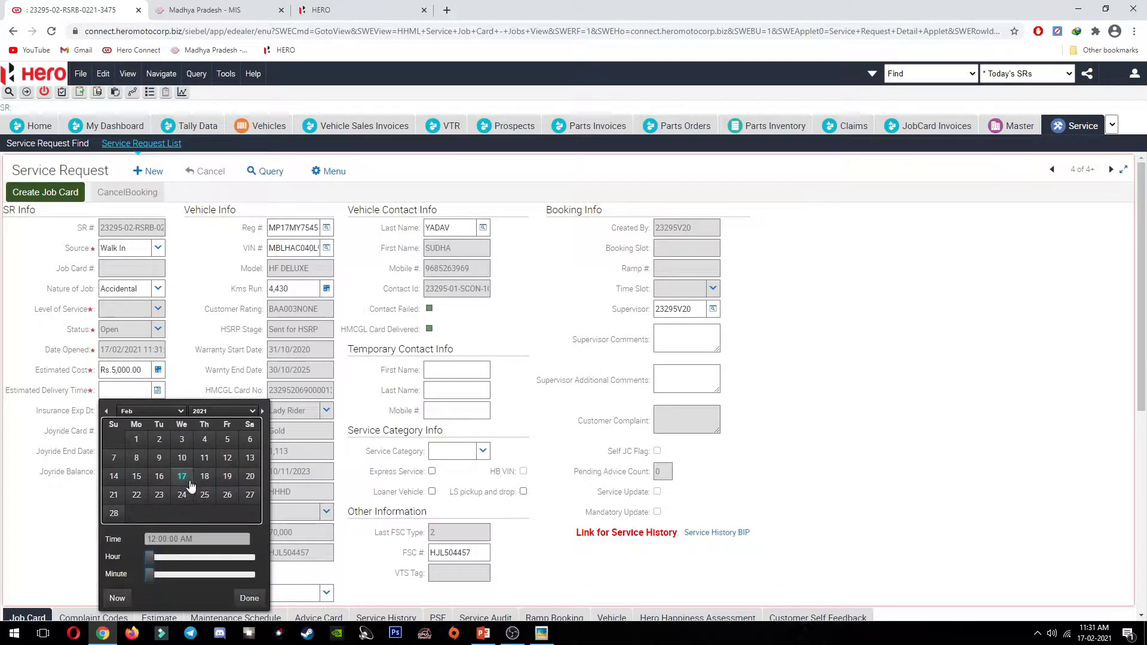
left_click(227, 483)
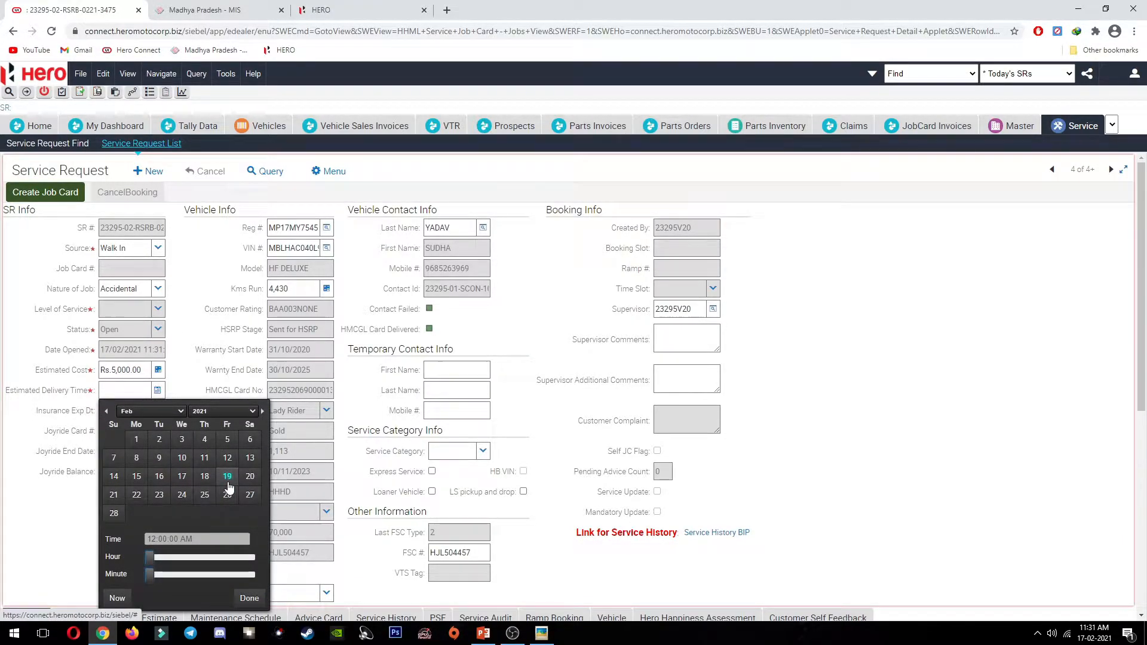
left_click_drag(149, 557, 196, 575)
left_click(247, 598)
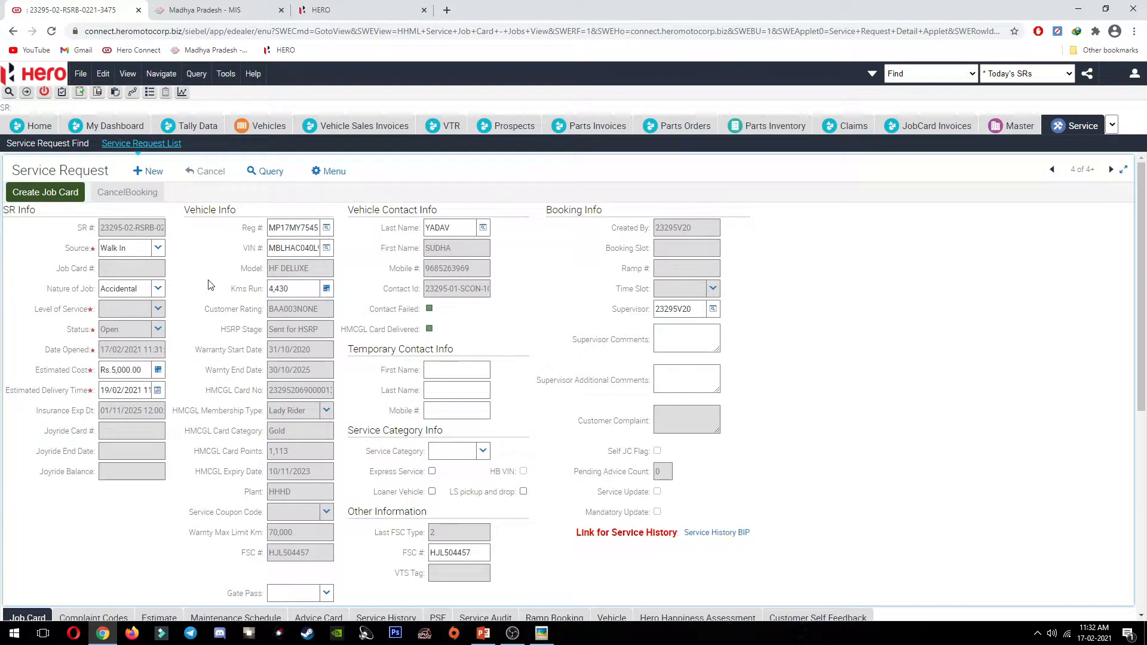
Step: Try creating the job card and dismiss the missing complaint code warning
left_click(58, 198)
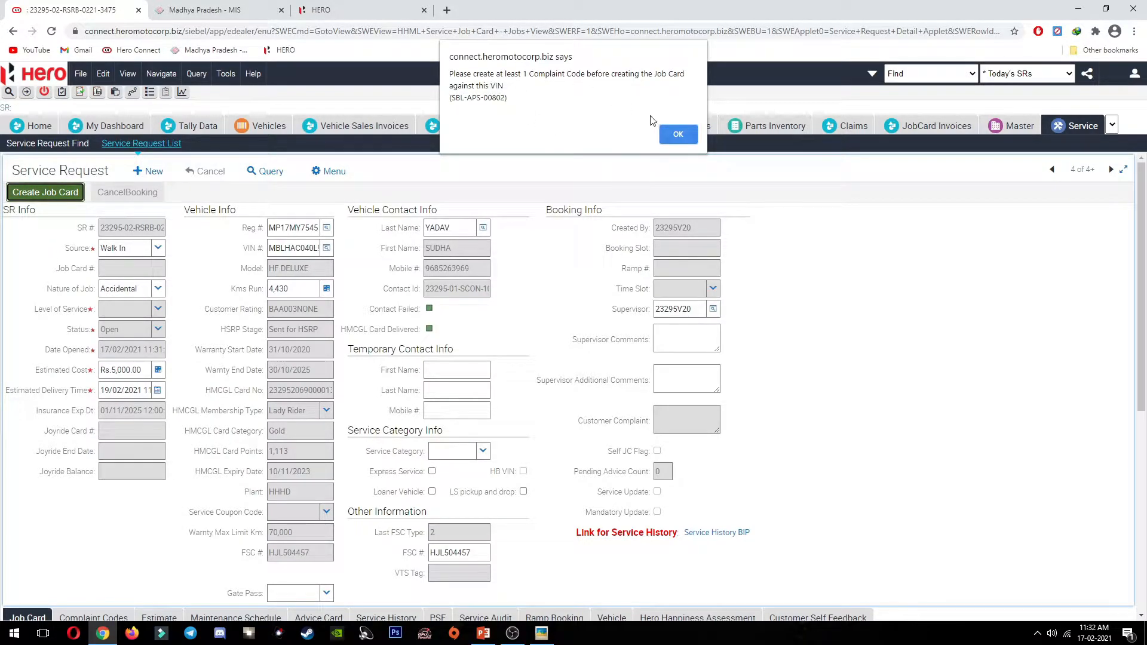
left_click(677, 135)
scroll(292, 378, "down", 5)
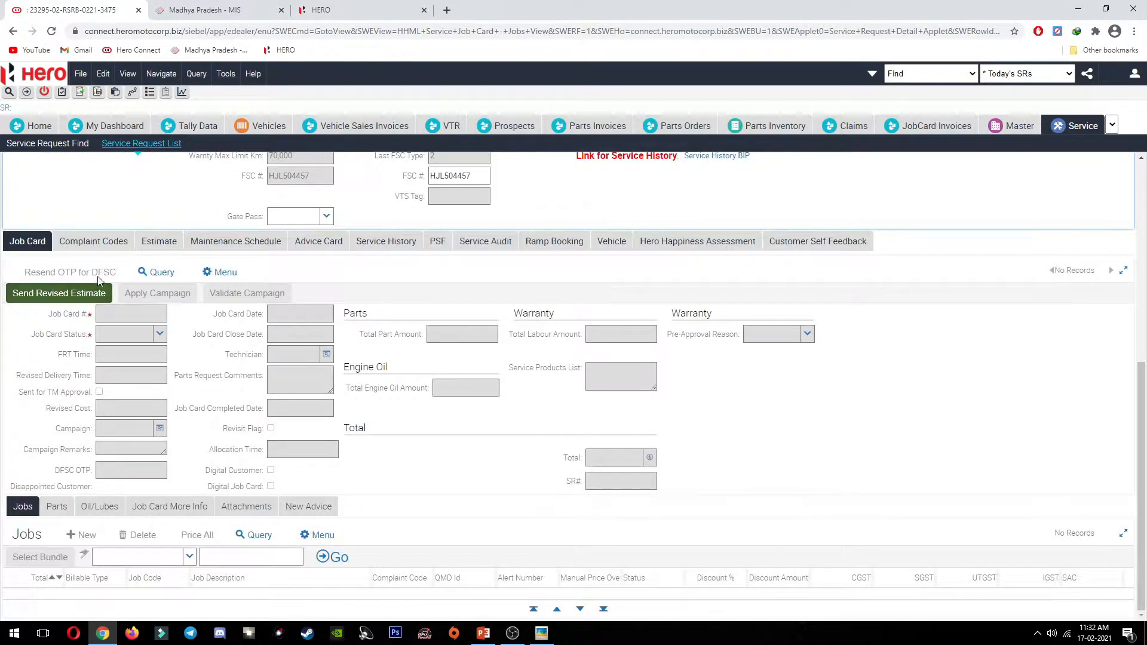
Step: Add complaint code OT001 (Accidental Job) in the Complaint Codes list
left_click(93, 241)
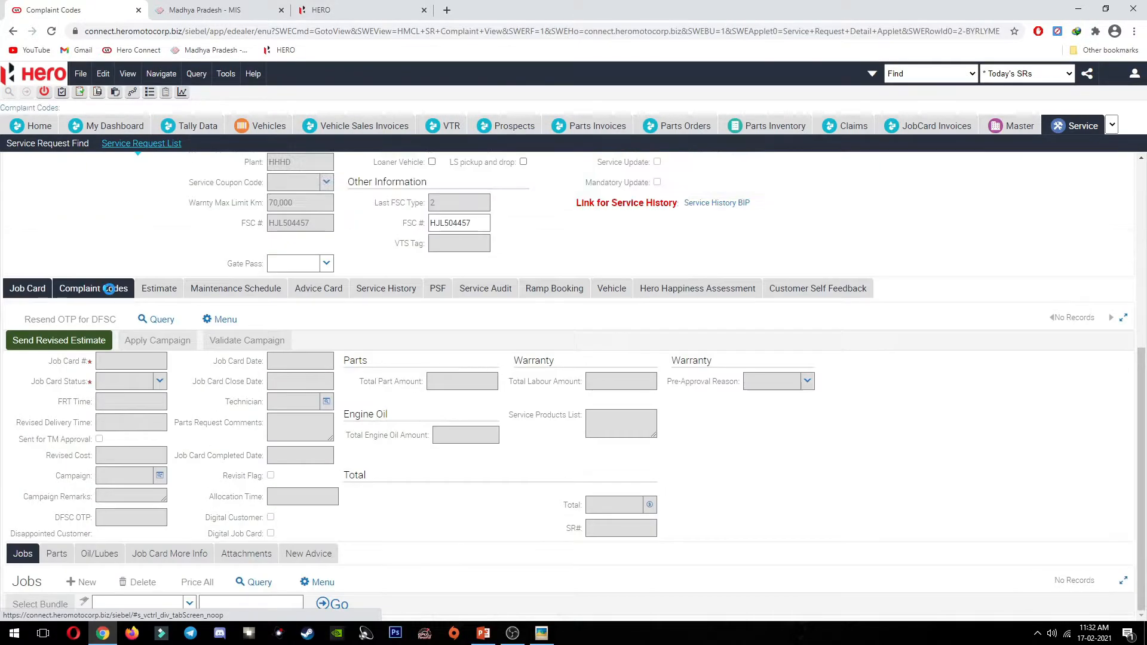
left_click(156, 534)
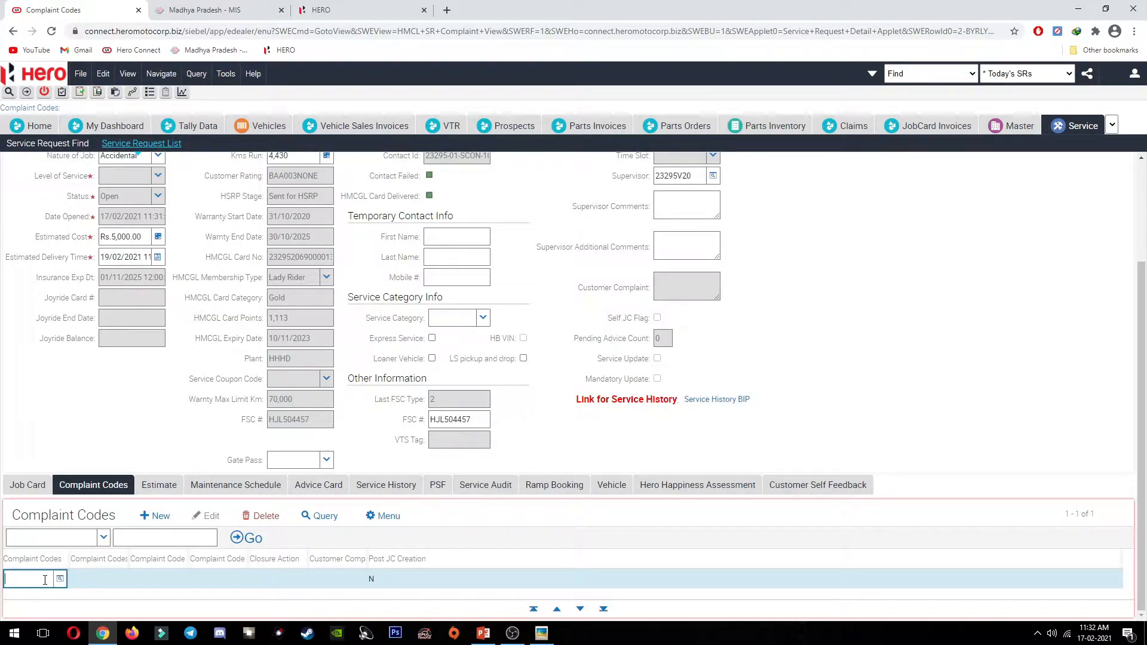
type("0T00")
key("Tab")
key("Tab")
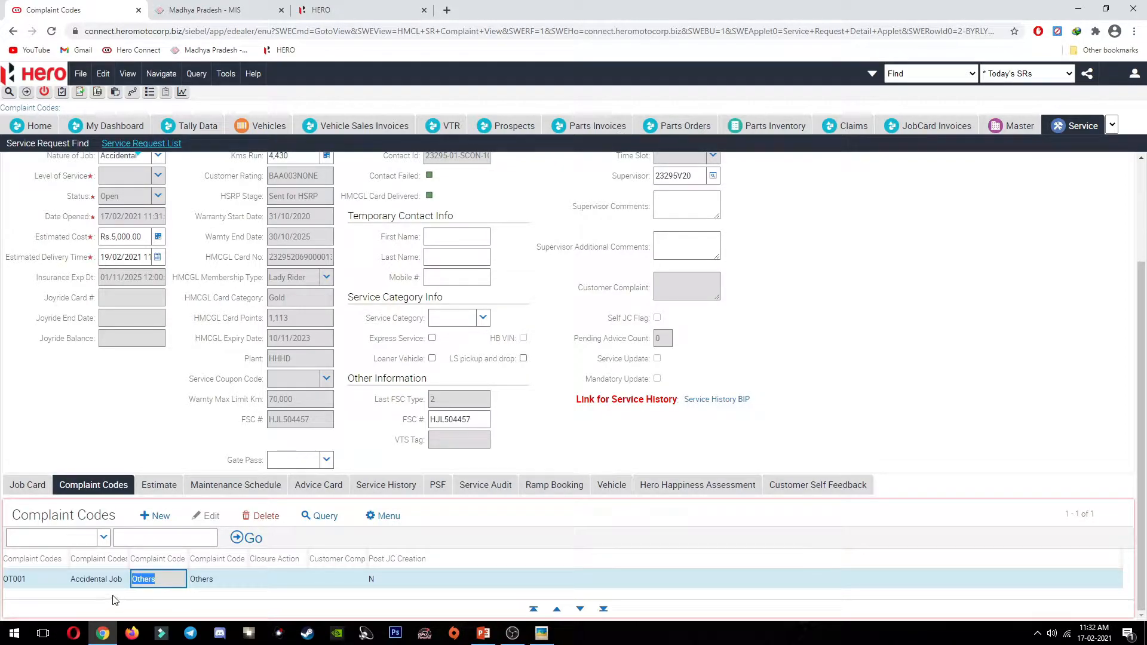
left_click(295, 585)
Step: Set the OT001 row's closure action to Found OK
left_click(298, 579)
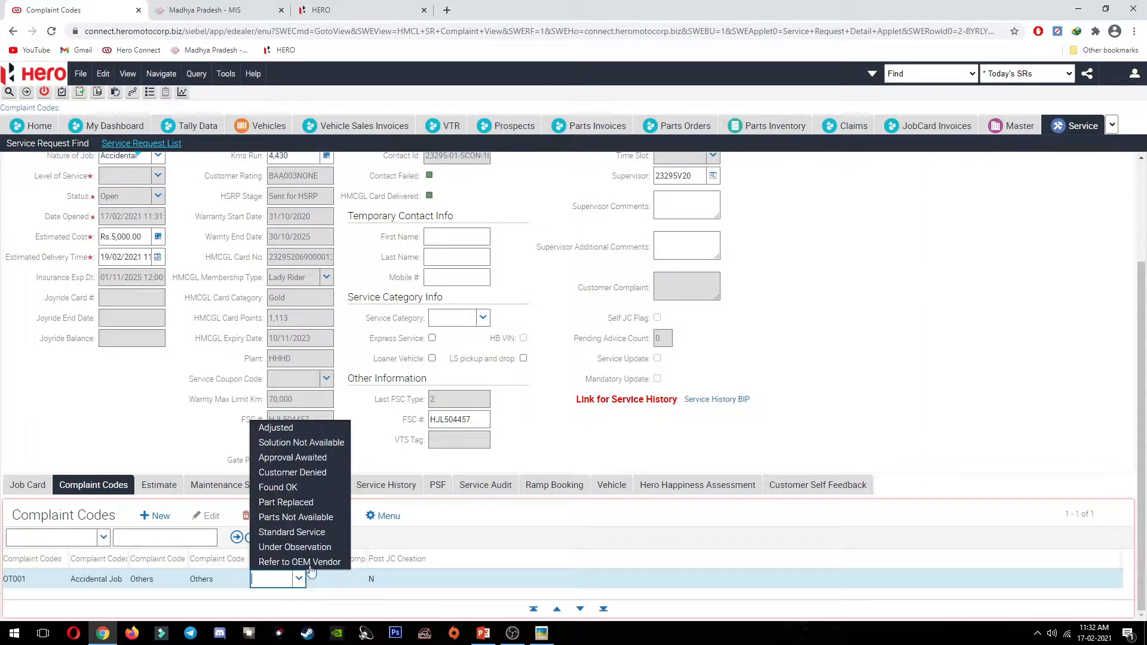
left_click(310, 491)
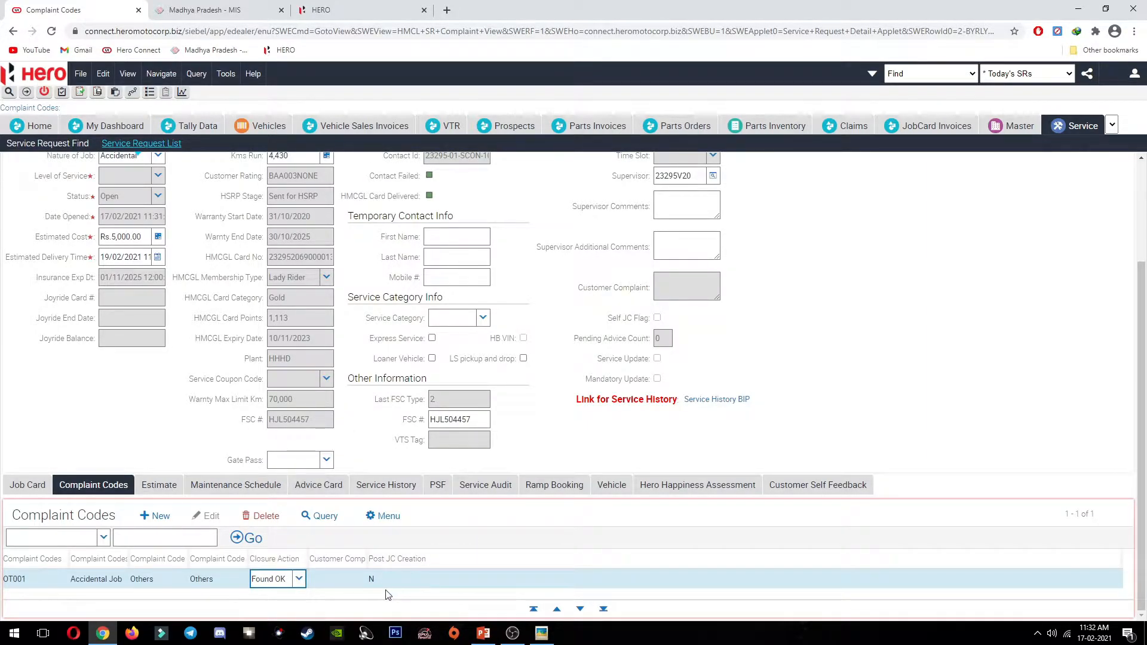
scroll(217, 405, "up", 3)
scroll(209, 406, "down", 3)
left_click(486, 558)
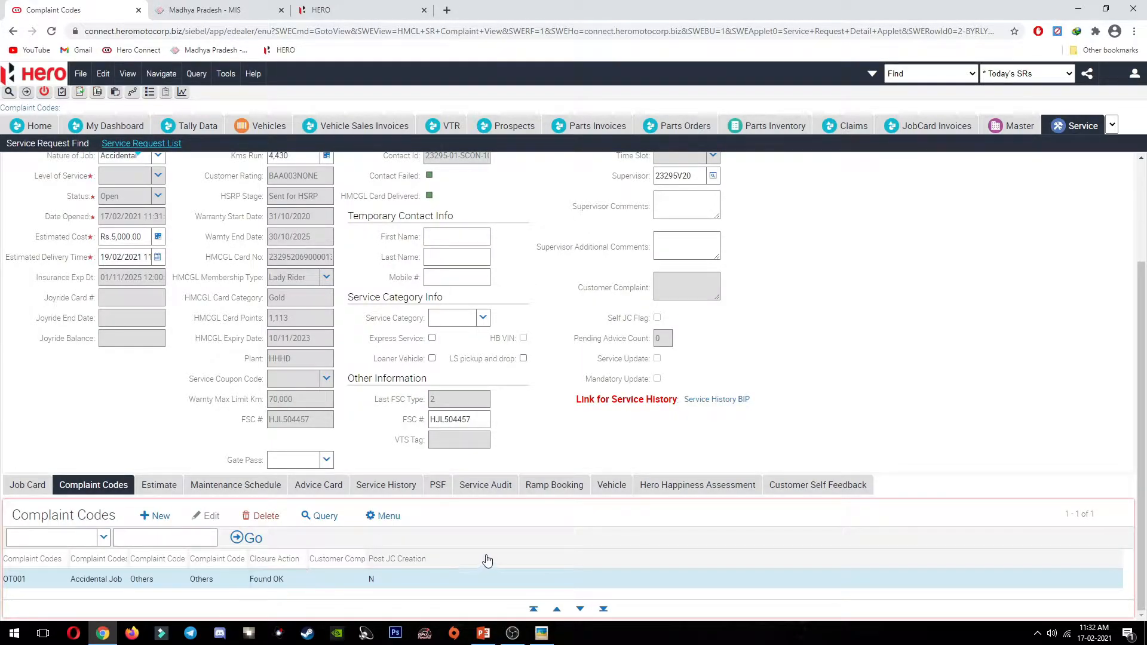
left_click(428, 529)
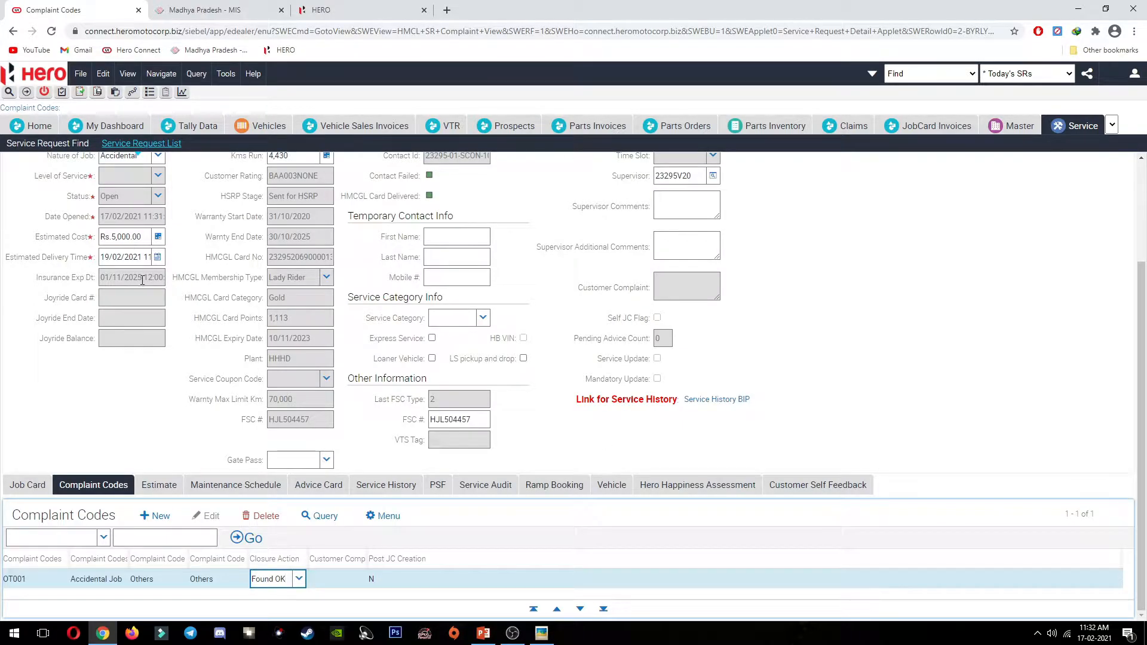
scroll(202, 373, "up", 3)
scroll(202, 374, "down", 3)
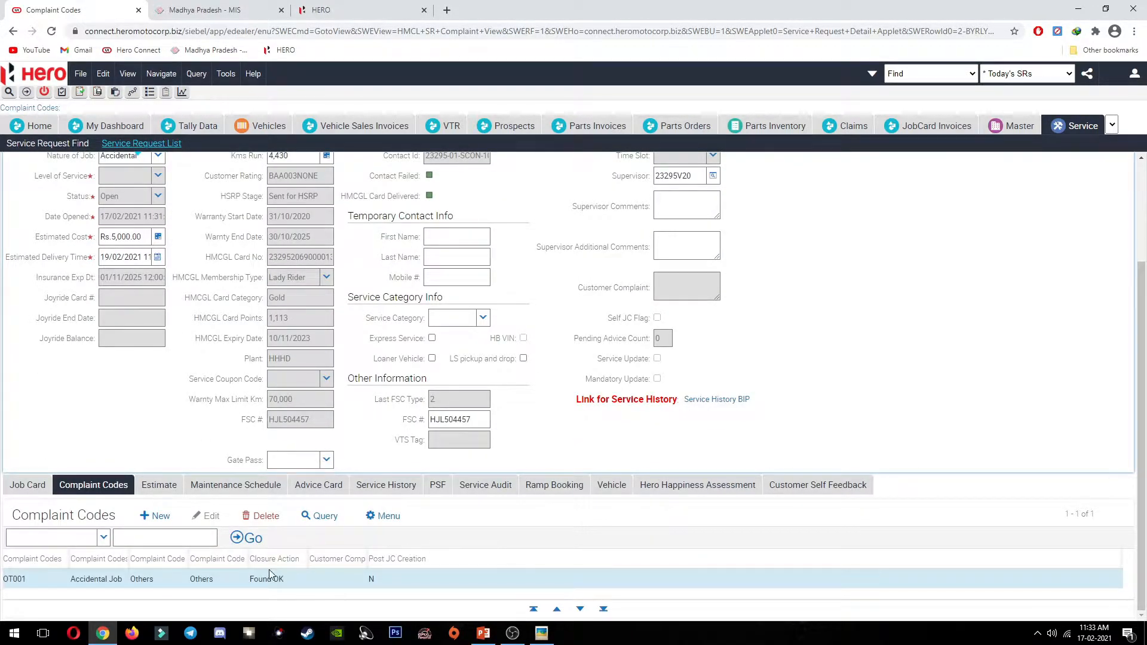
left_click(482, 526)
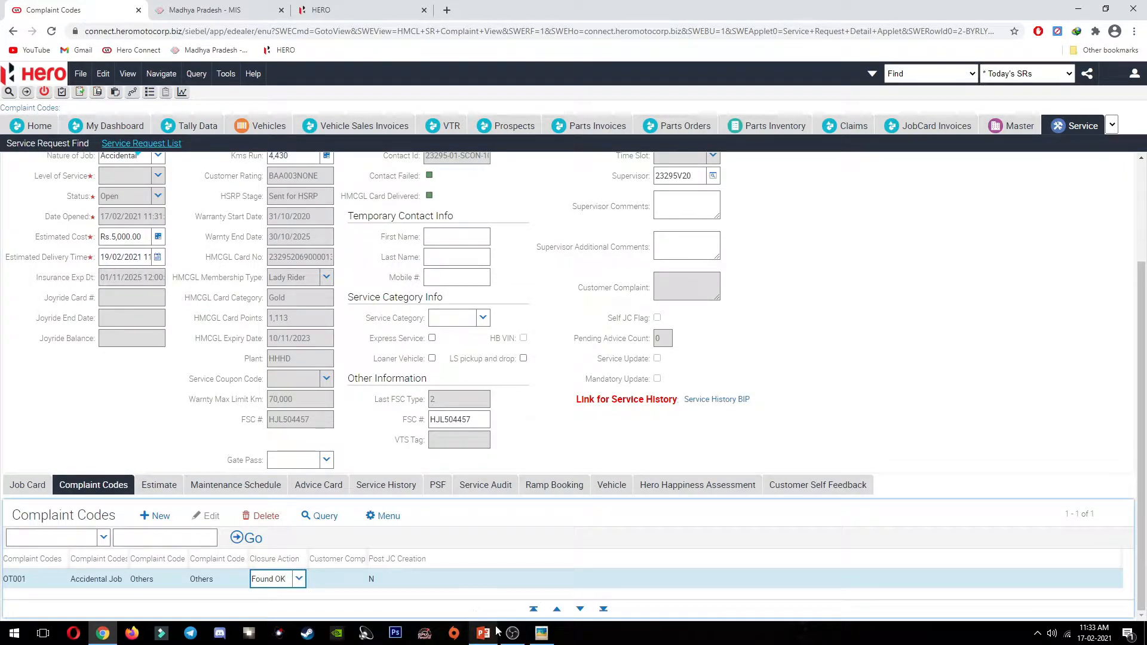
scroll(155, 440, "up", 3)
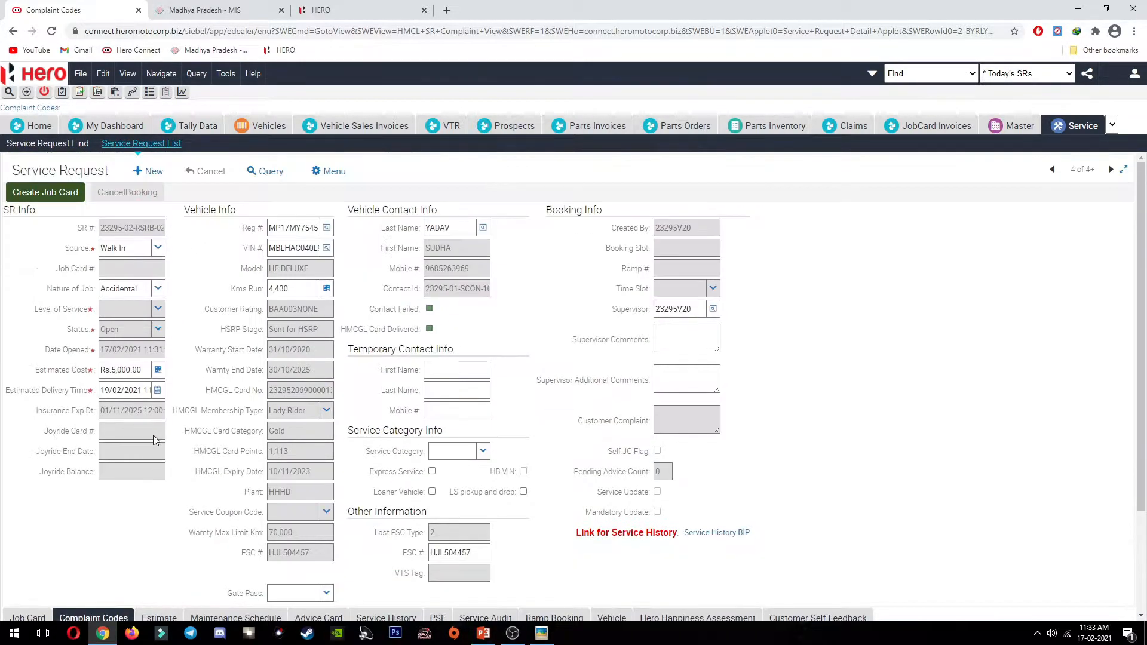
Step: Generate the job card so status reads JC Created, then view the accidental billing slide
left_click(65, 191)
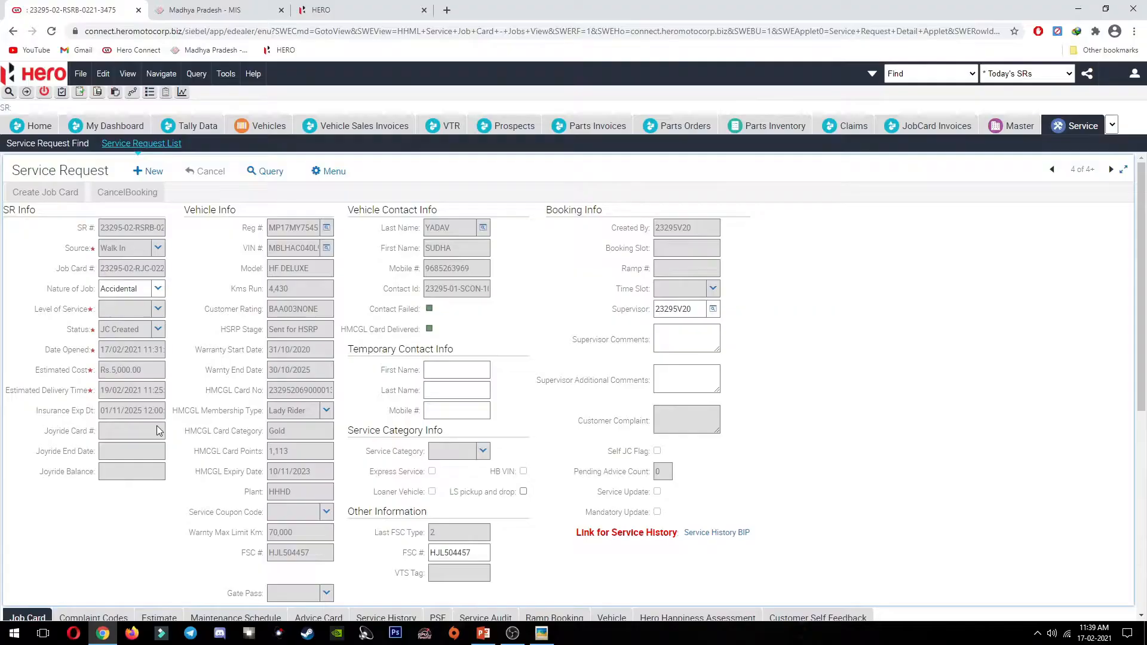
left_click(159, 430)
left_click(207, 328)
left_click(483, 633)
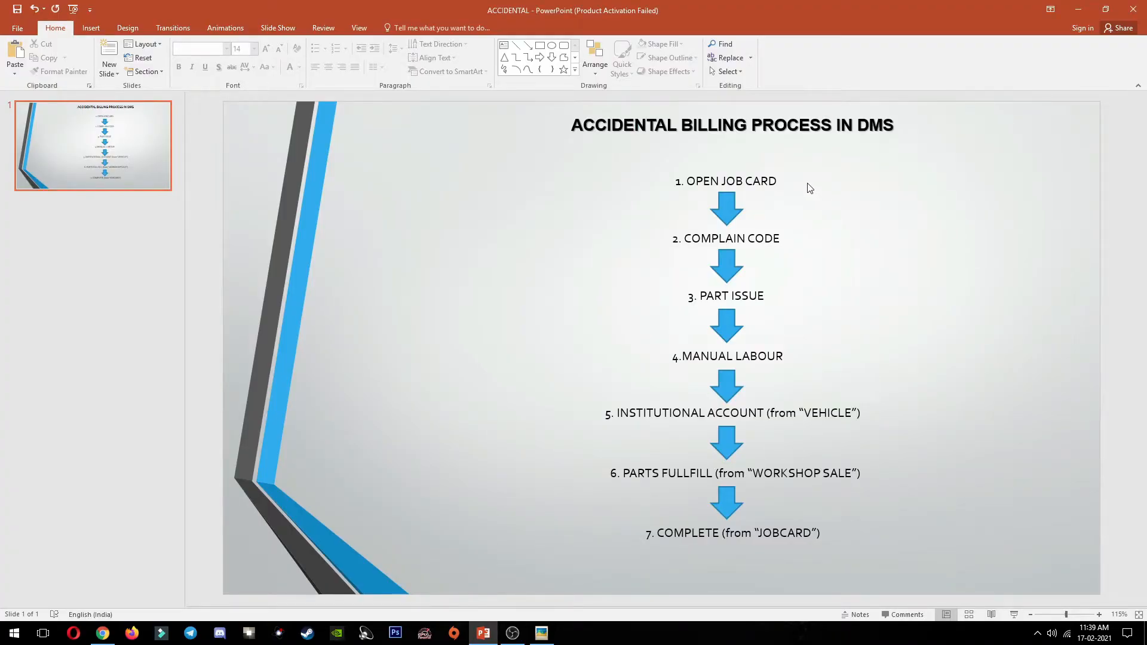
Step: Back in the service request, confirm OT001's closure action is Found OK
key("alt+Tab")
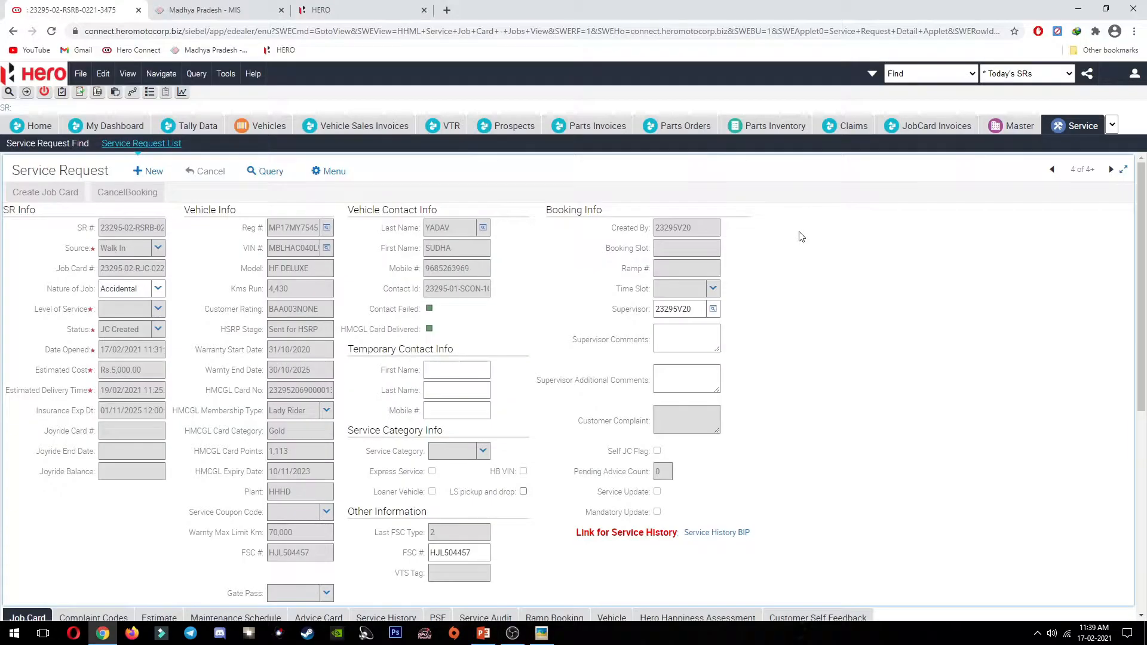
scroll(162, 404, "down", 7)
left_click(114, 242)
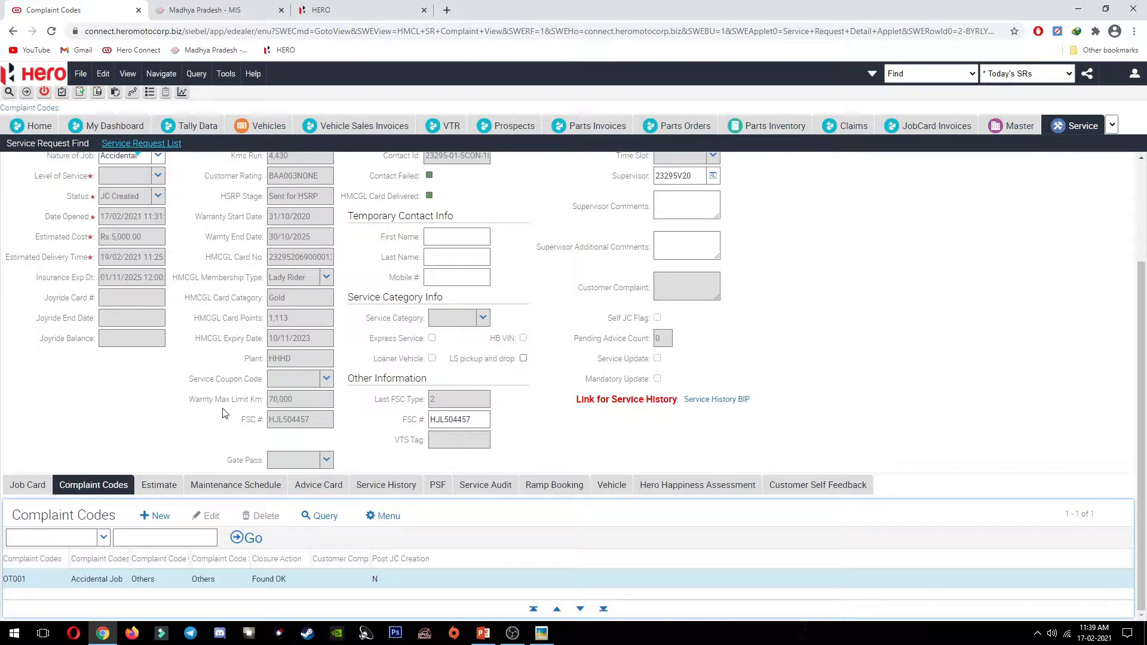
left_click(291, 583)
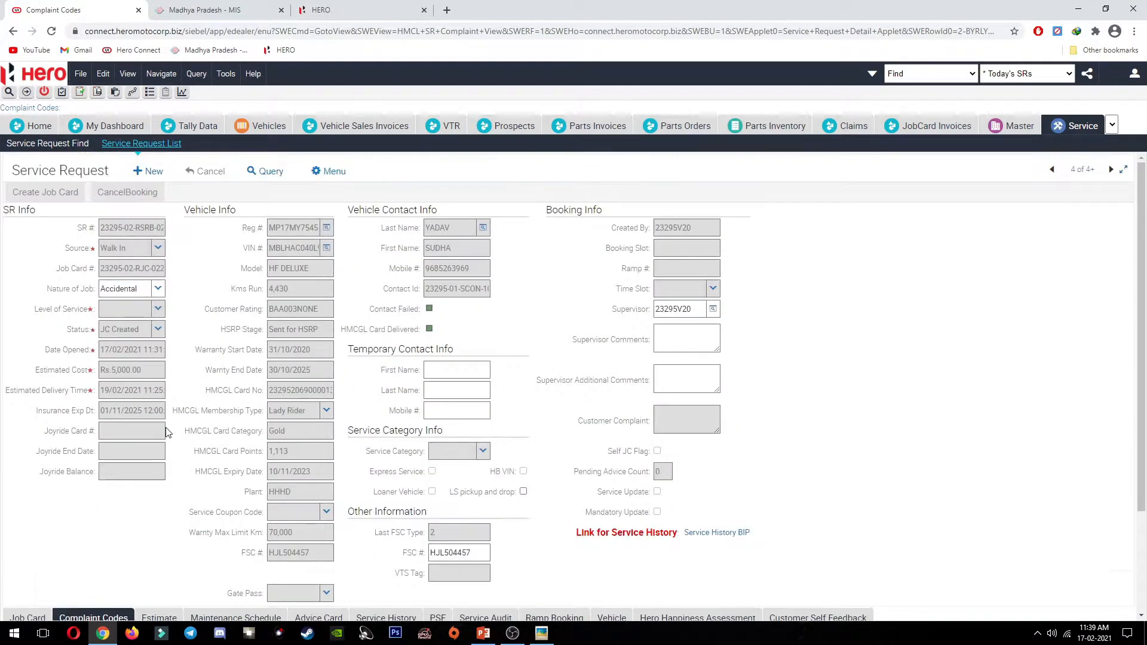
Step: Read the full Job Card # ending 3417 on the Job Card tab
left_click(45, 481)
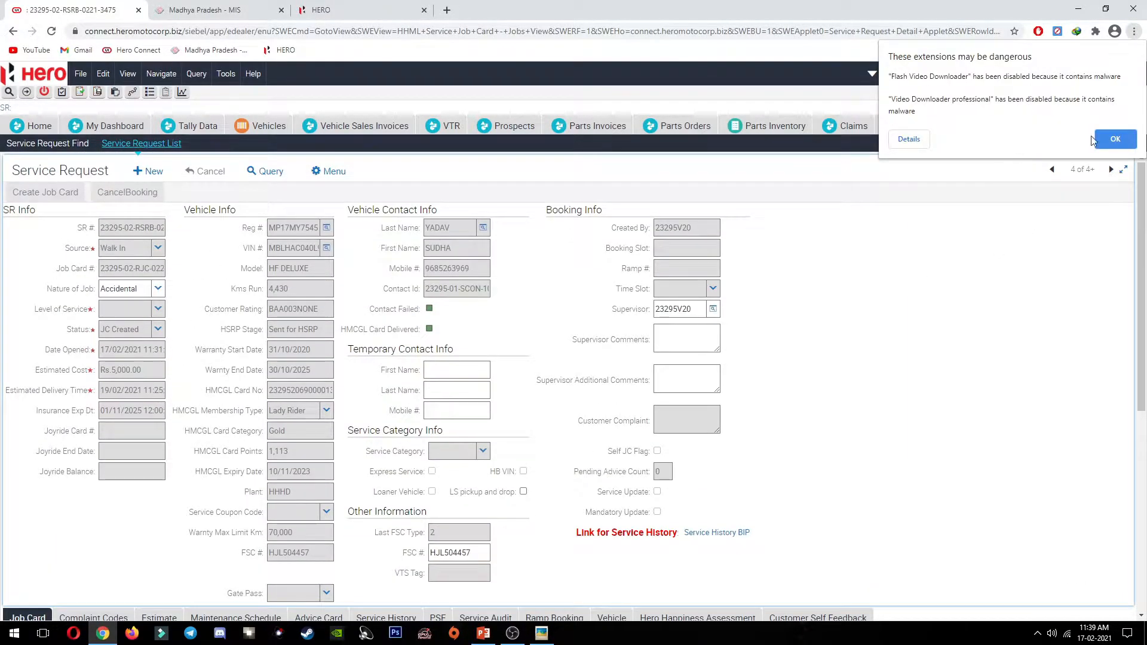
left_click(1102, 138)
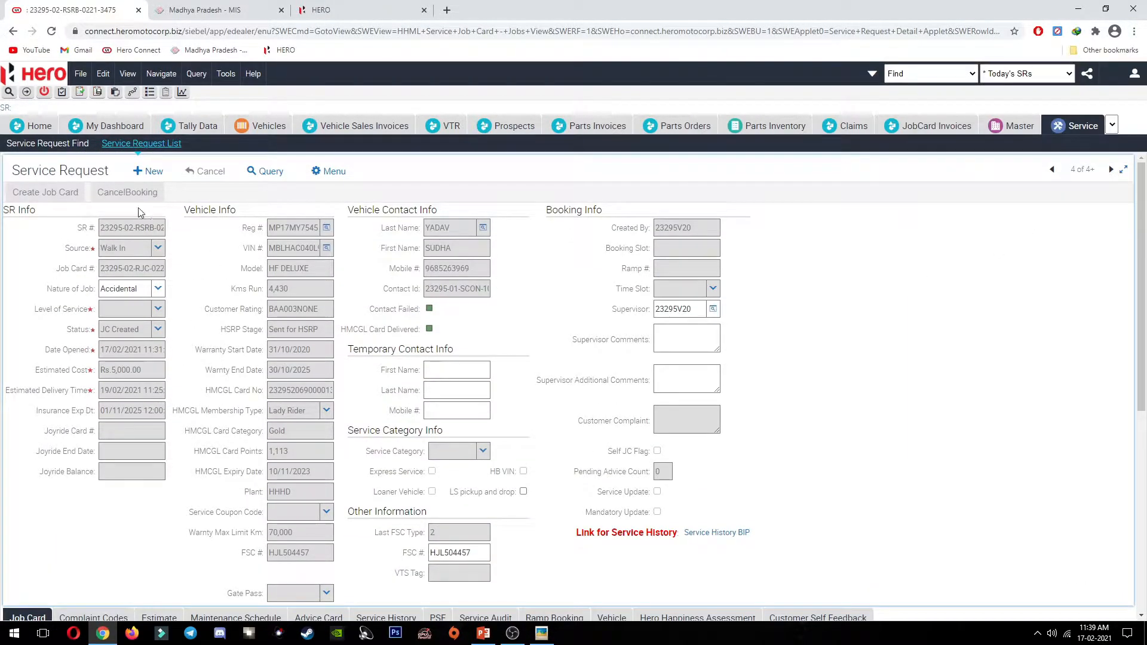
left_click(113, 270)
left_click_drag(102, 267, 164, 273)
left_click(151, 273)
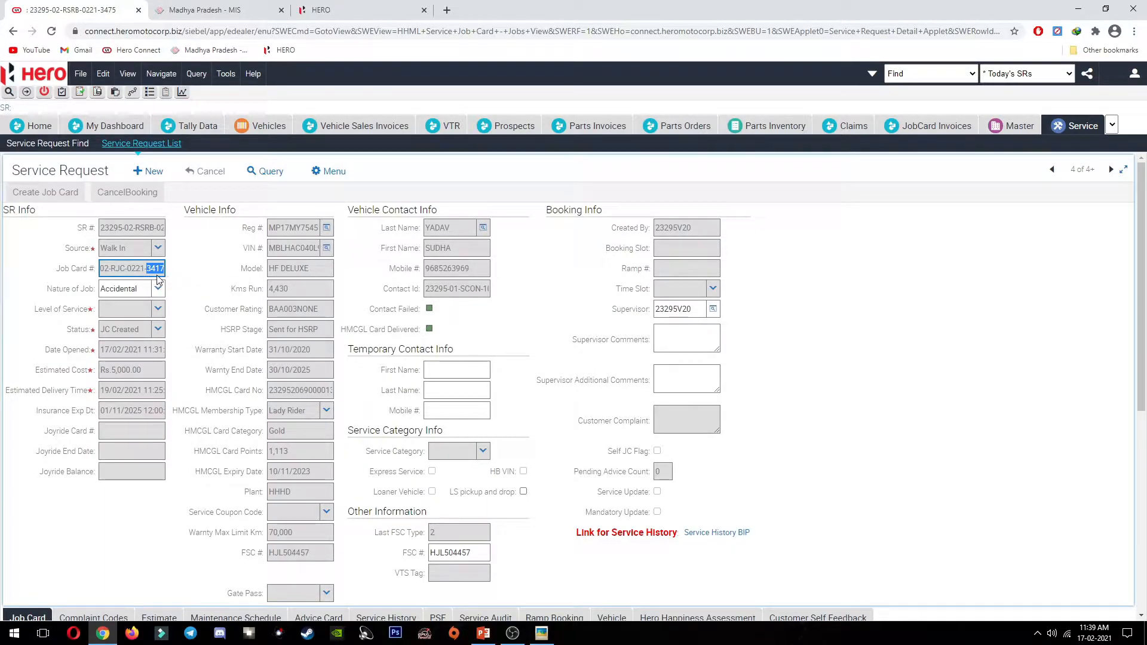
Step: Search Service Requests by job card number *3417
left_click(950, 75)
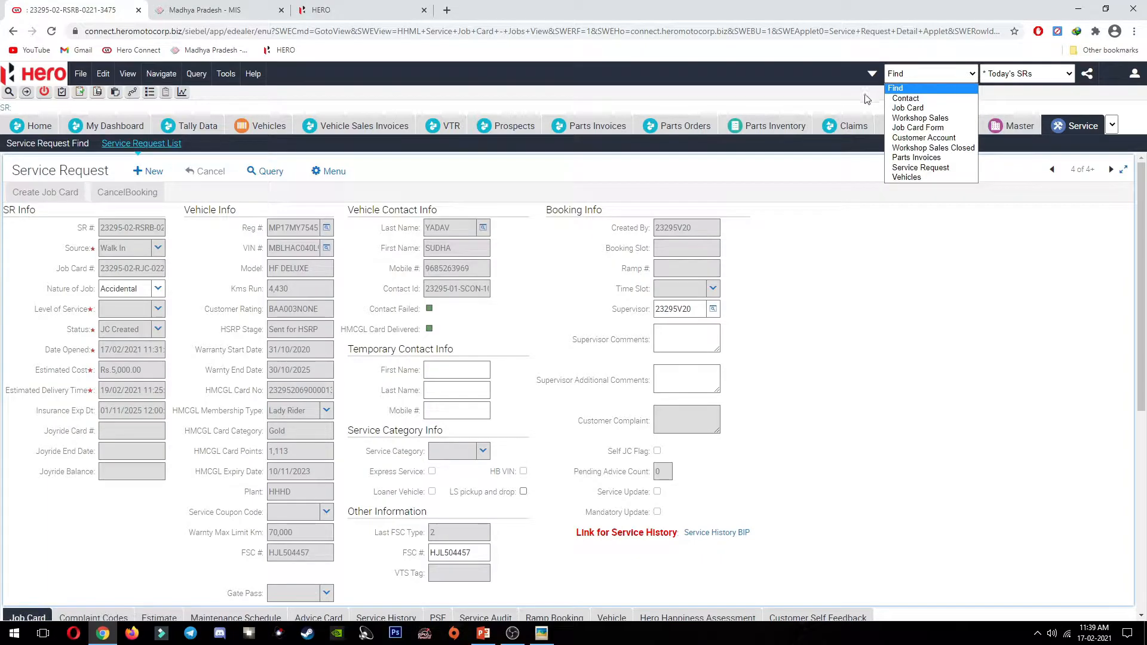
left_click(933, 78)
left_click(946, 76)
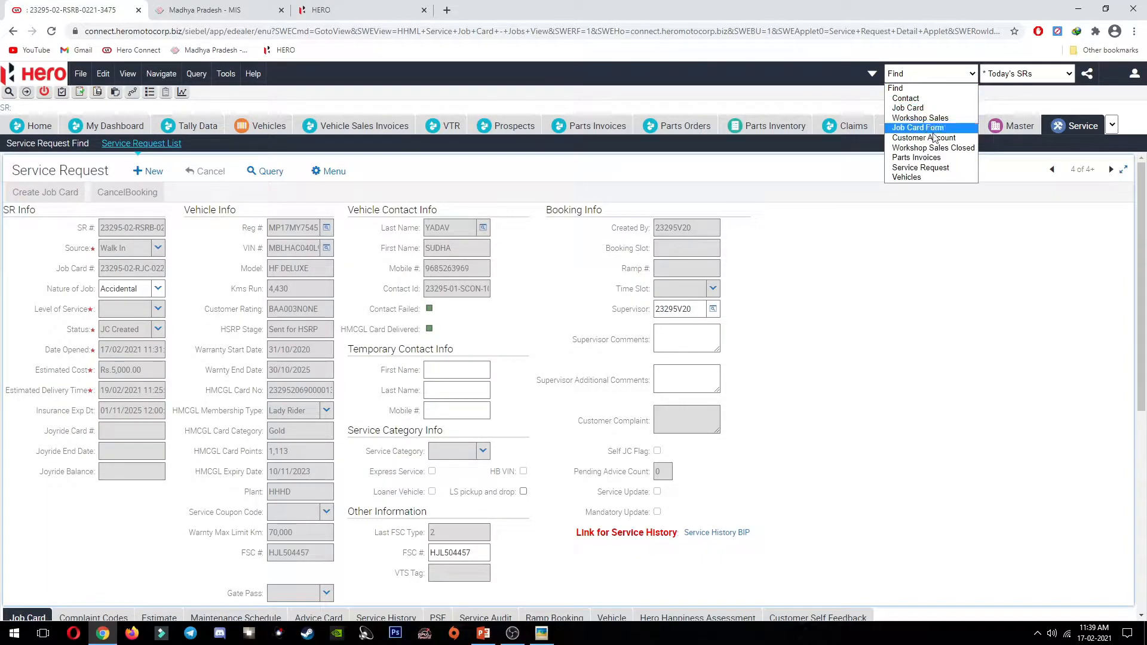
left_click(943, 168)
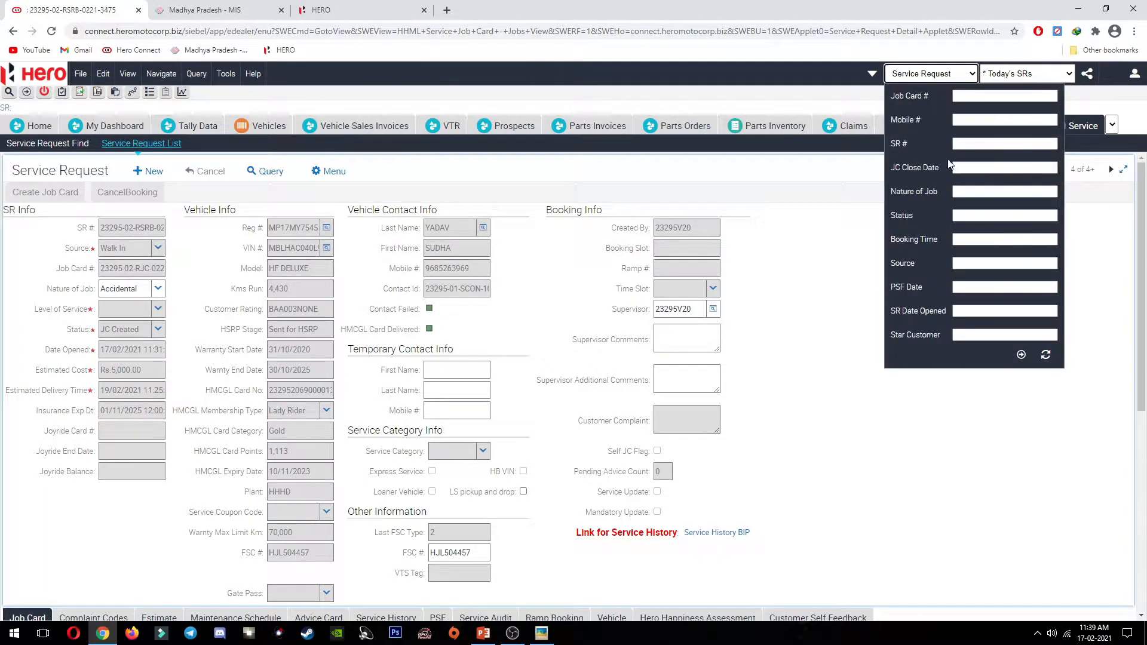
left_click(969, 94)
type("*")
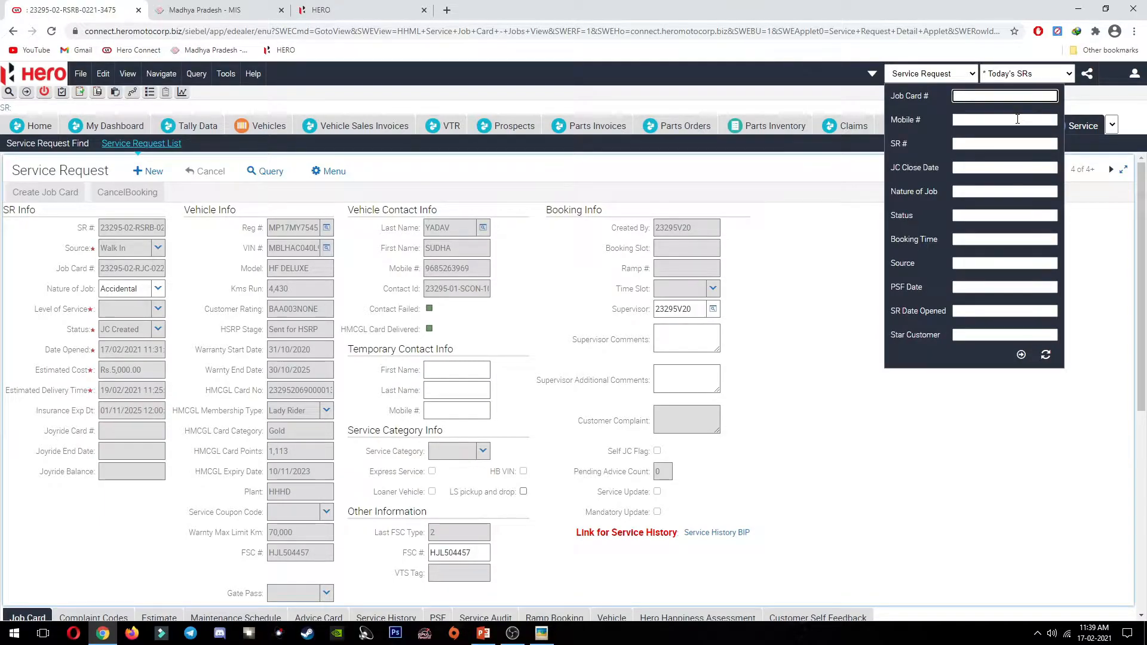
type("3417")
key("Return")
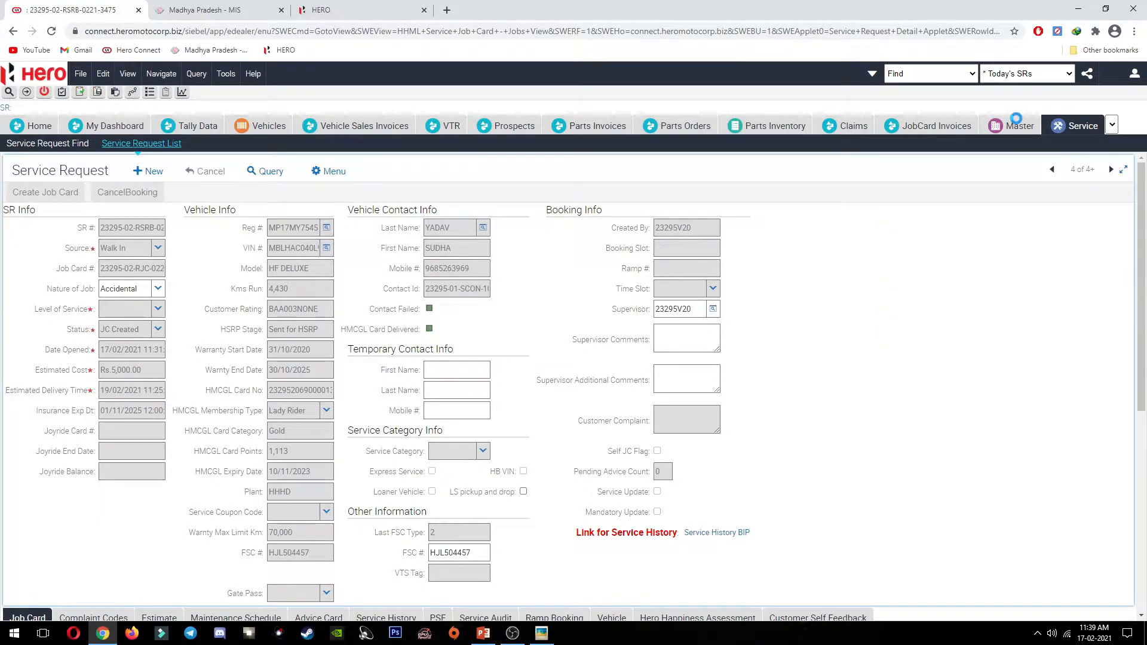
left_click(64, 262)
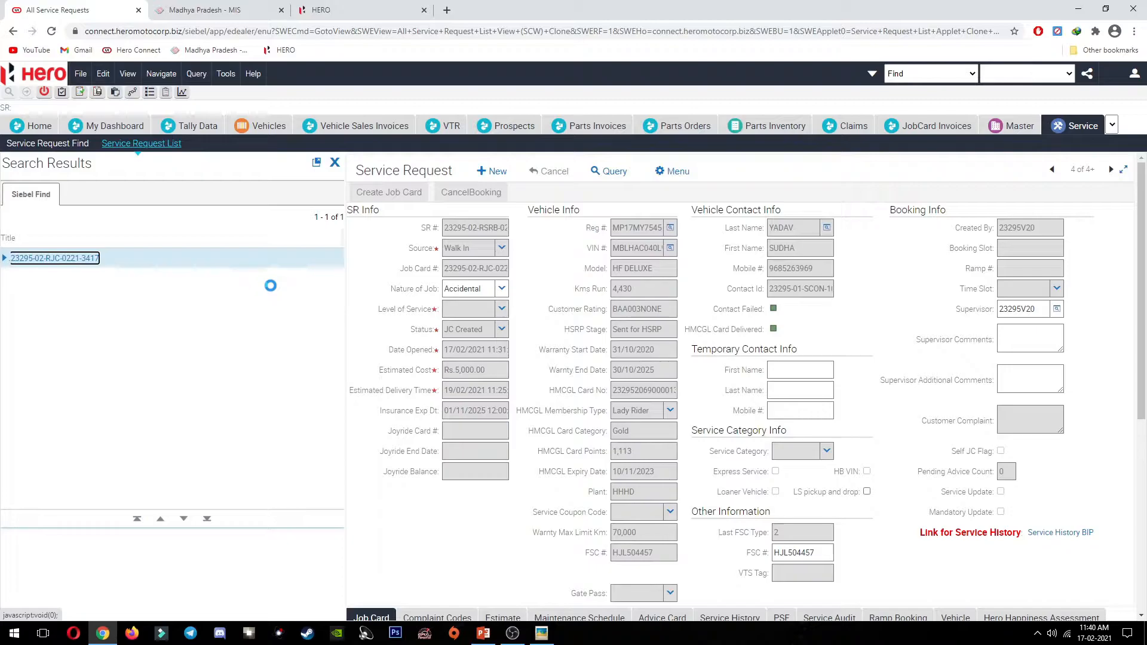
left_click(335, 163)
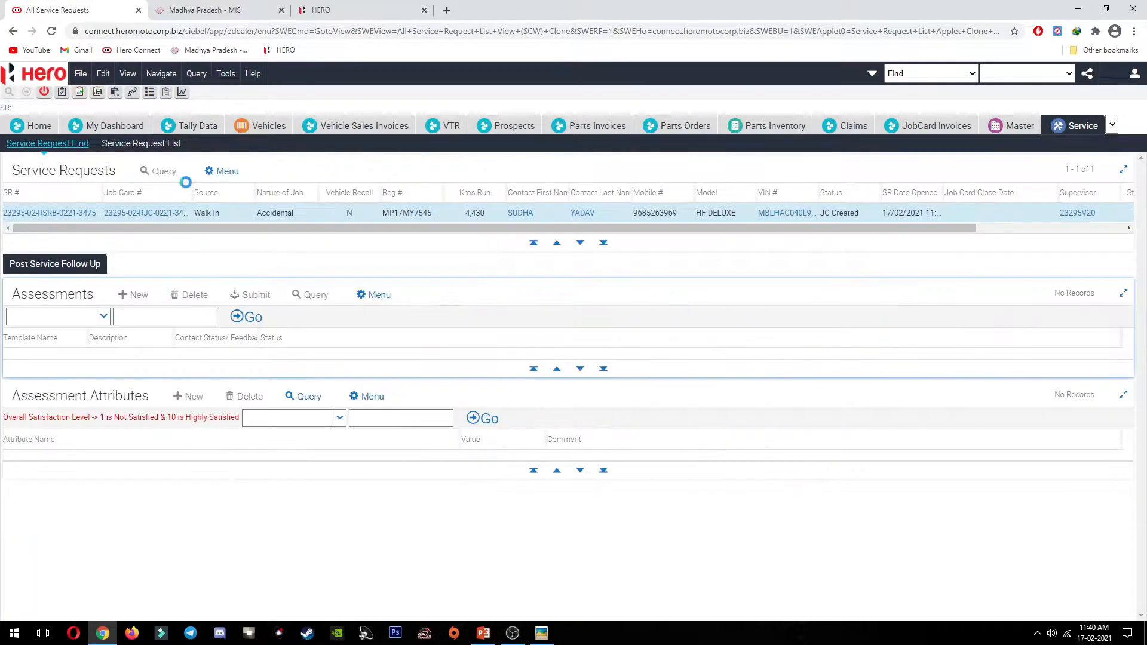
left_click(68, 215)
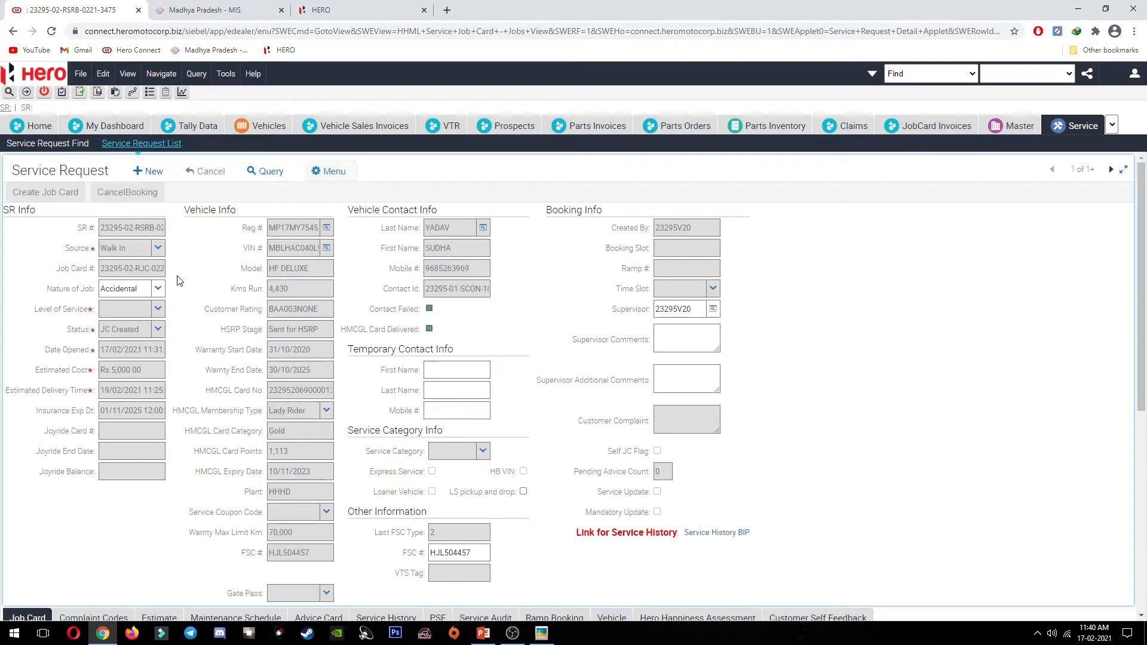
Step: Show the job card's Jobs list and recheck the accidental billing process slide
scroll(186, 310, "down", 5)
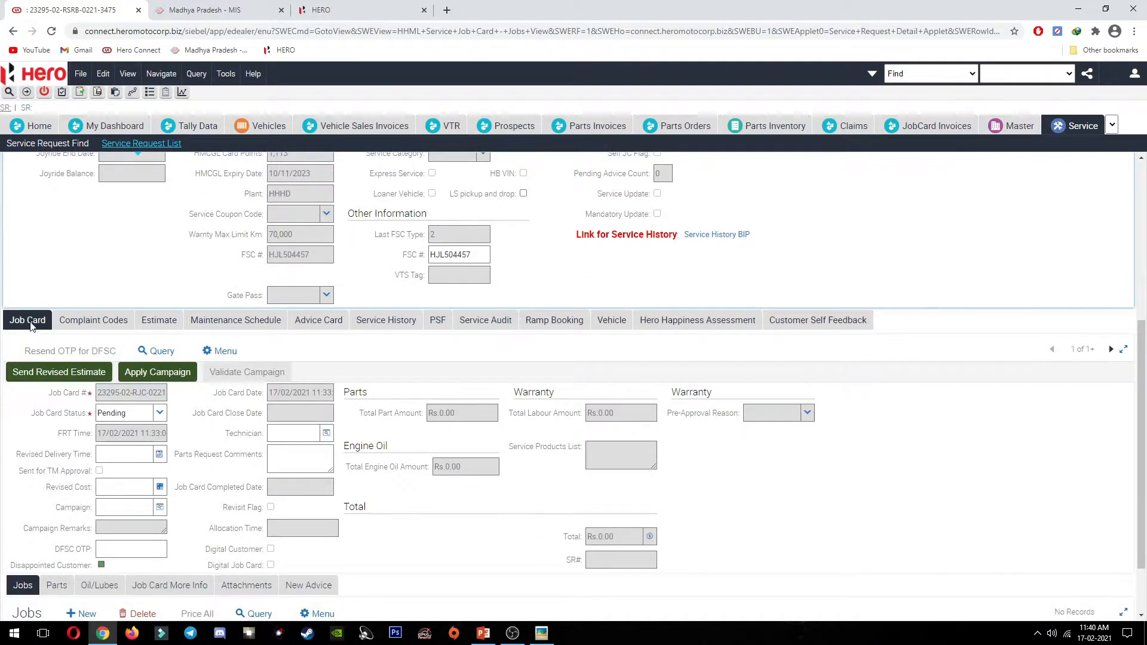
scroll(30, 326, "up", 5)
scroll(295, 248, "down", 2)
scroll(214, 290, "up", 2)
scroll(278, 278, "down", 5)
scroll(36, 325, "down", 2)
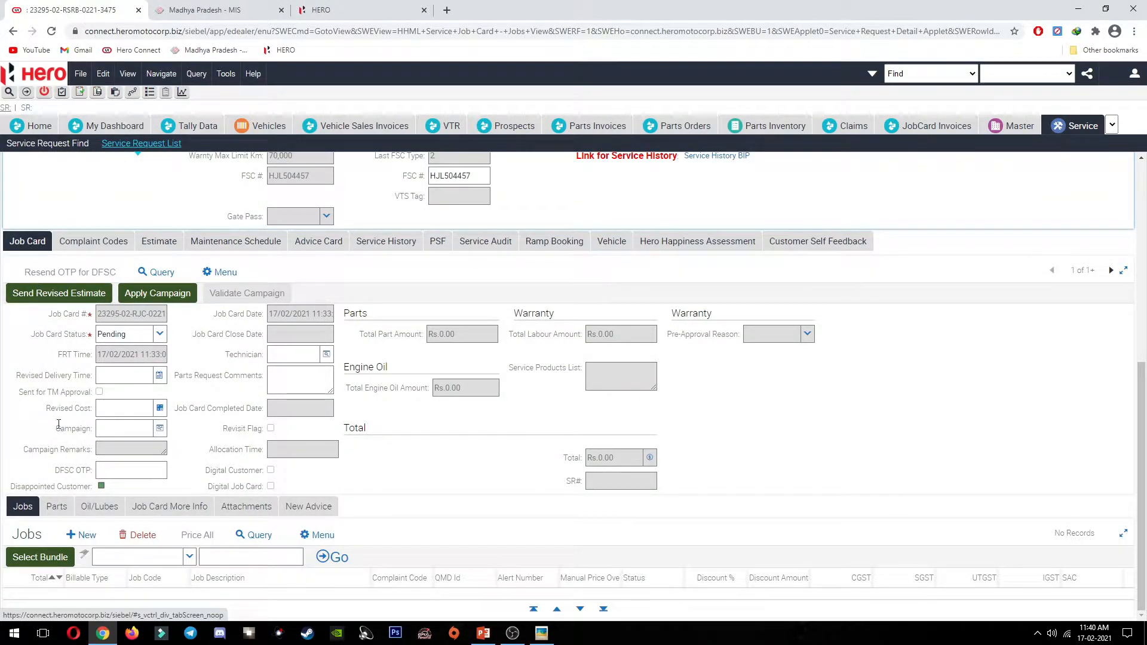
left_click(18, 511)
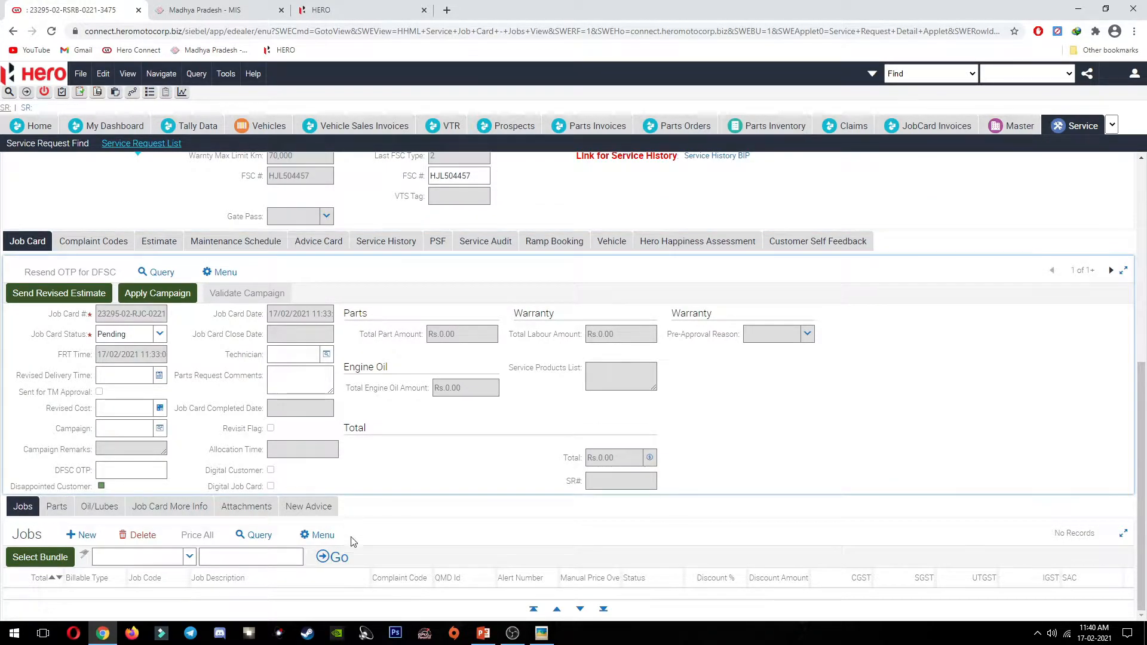
left_click(483, 632)
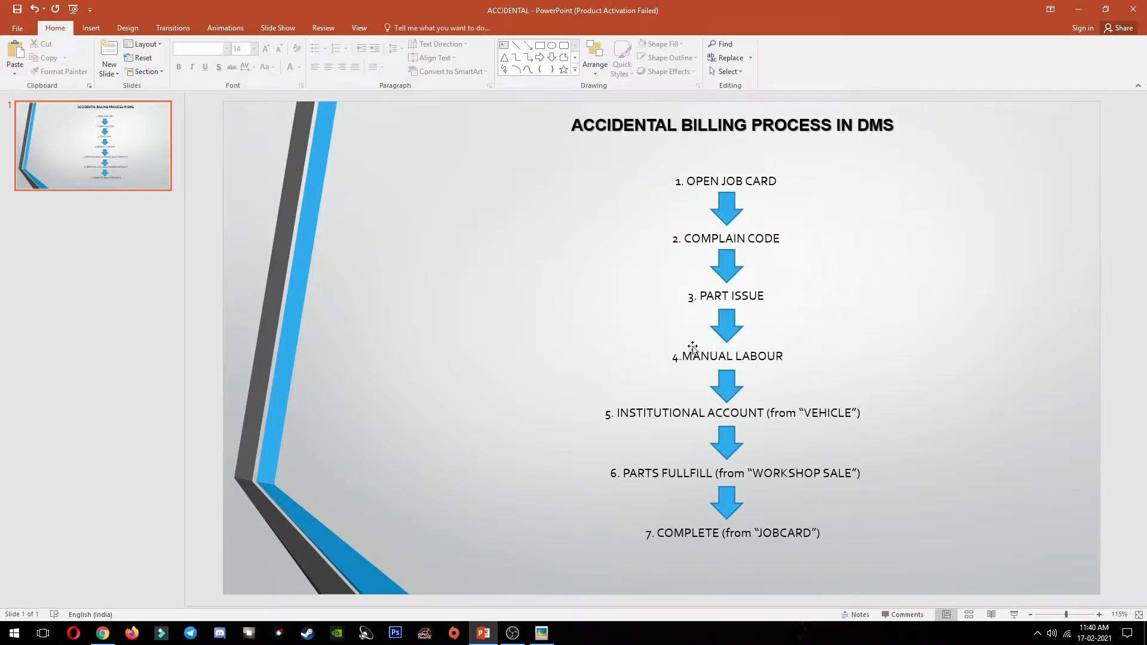
key("alt+Tab")
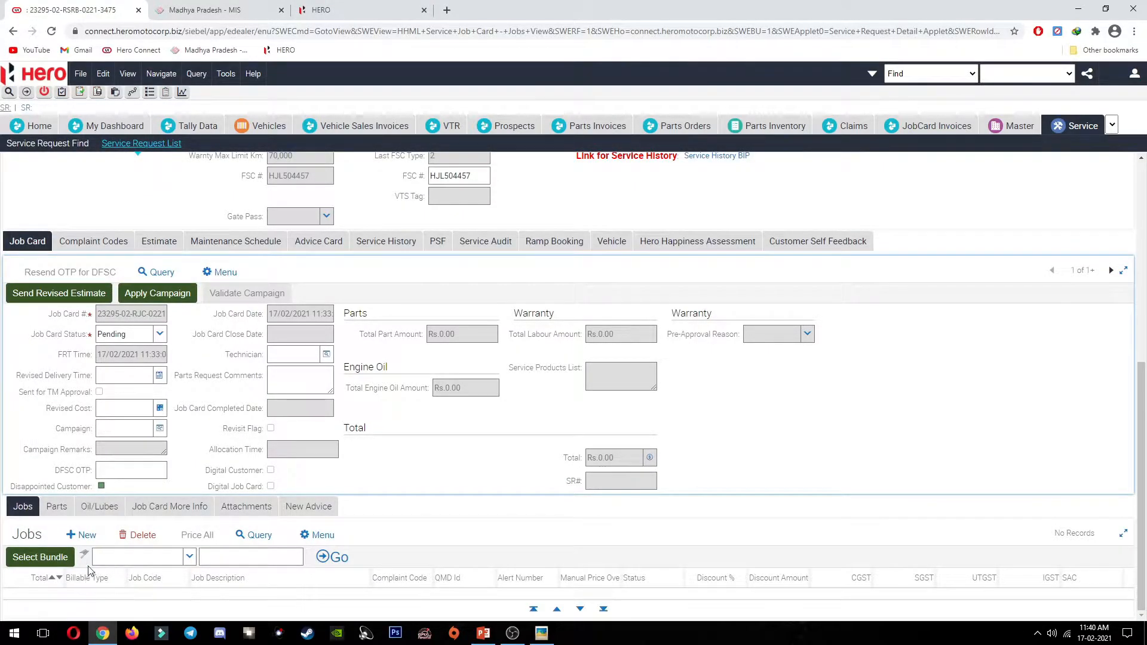
Step: Show the job card's empty Parts list and open JC.jpg in Picasa
left_click(56, 507)
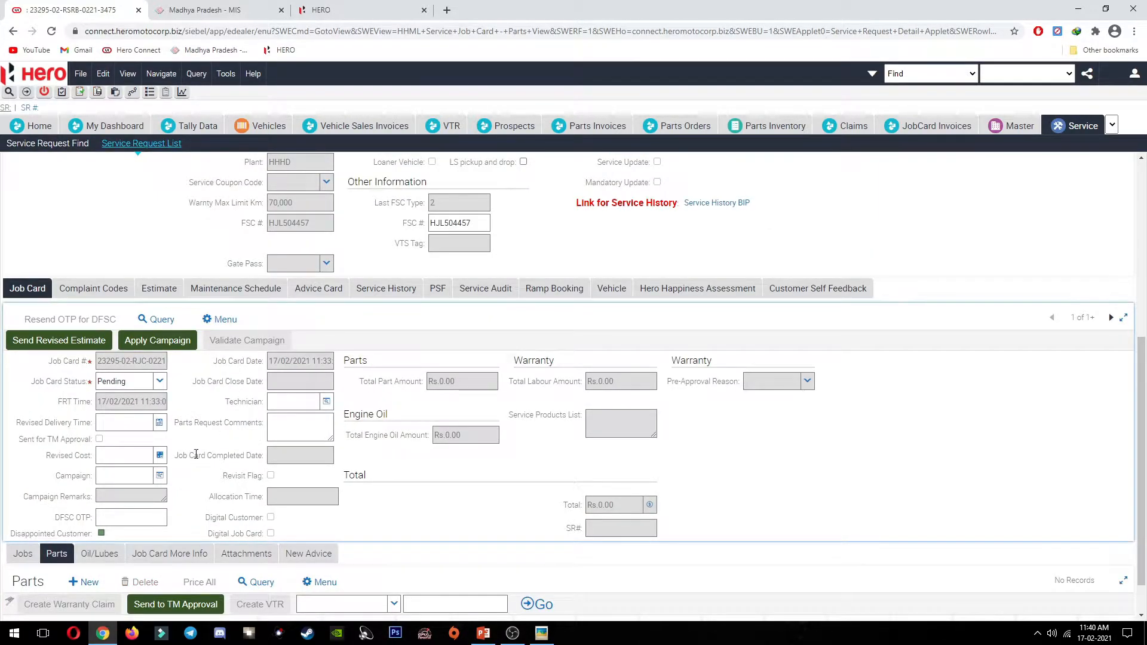
scroll(196, 456, "down", 1)
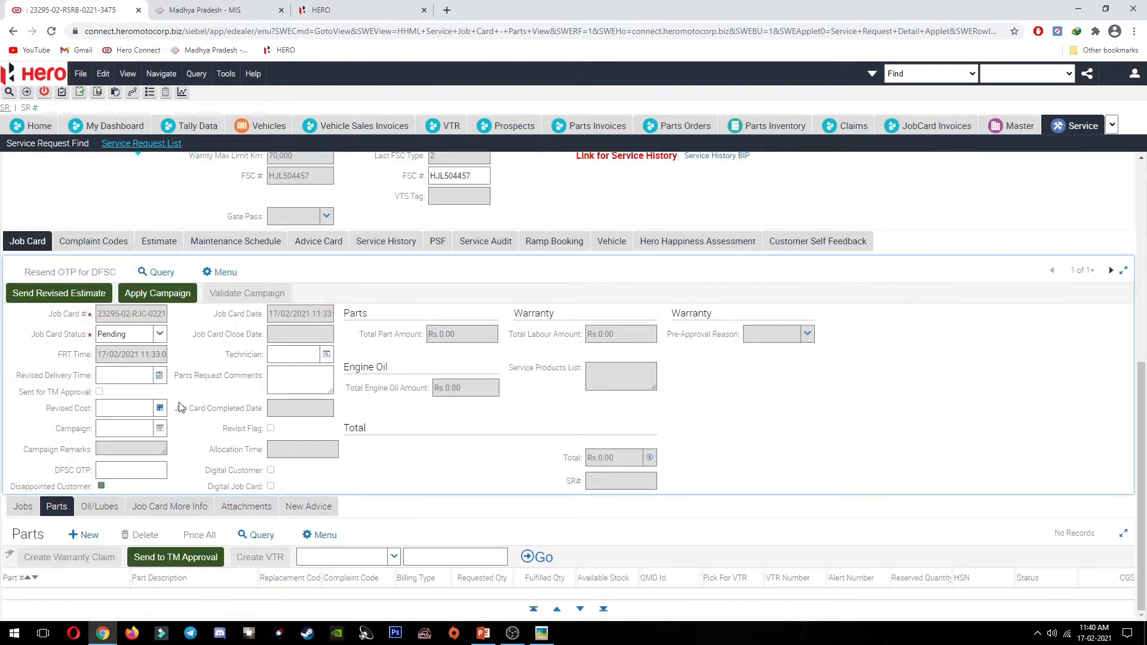
left_click(542, 633)
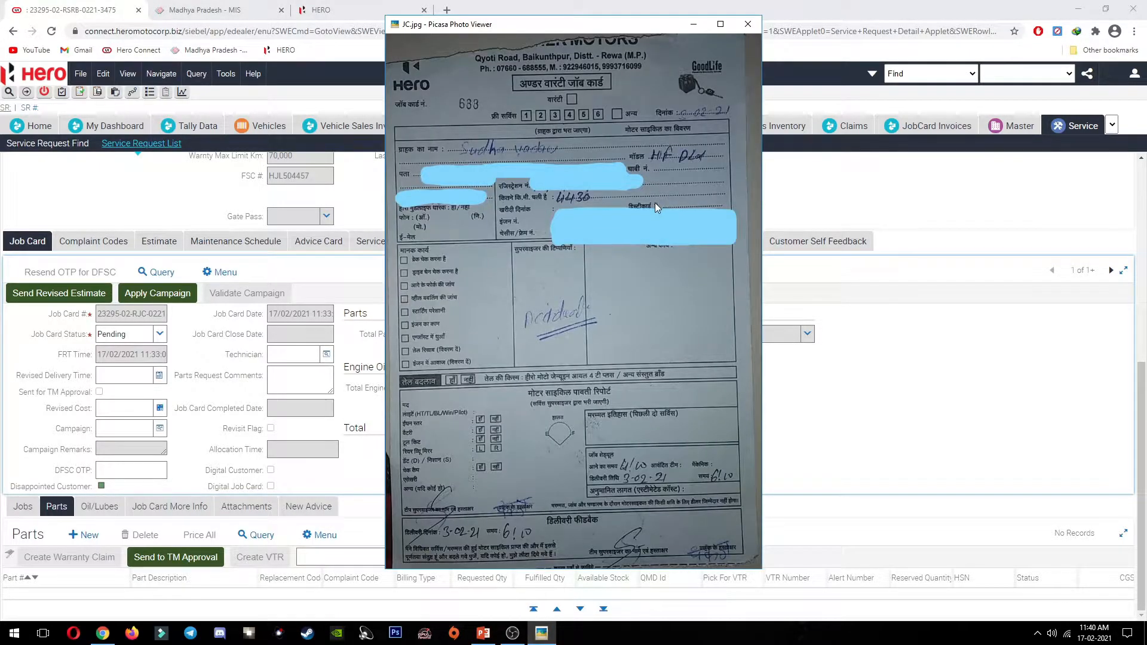
Step: View ESTIMATE.jpg zoomed in to read the damaged parts, then return to the service request
key("Left")
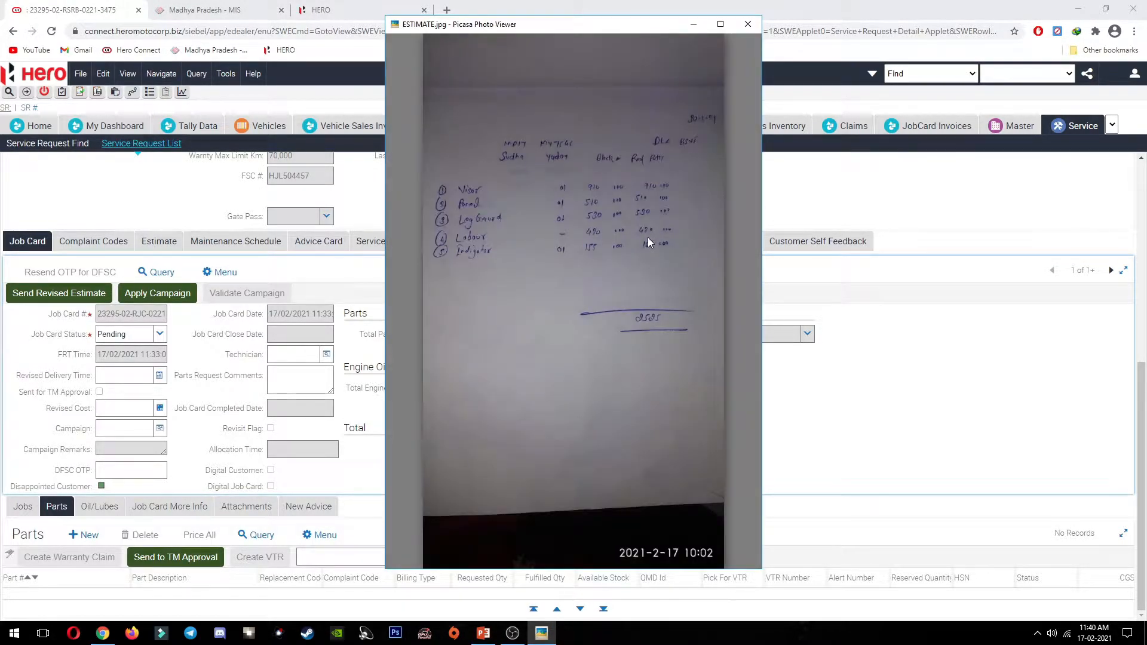
scroll(614, 192, "up", 2)
scroll(613, 192, "down", 2)
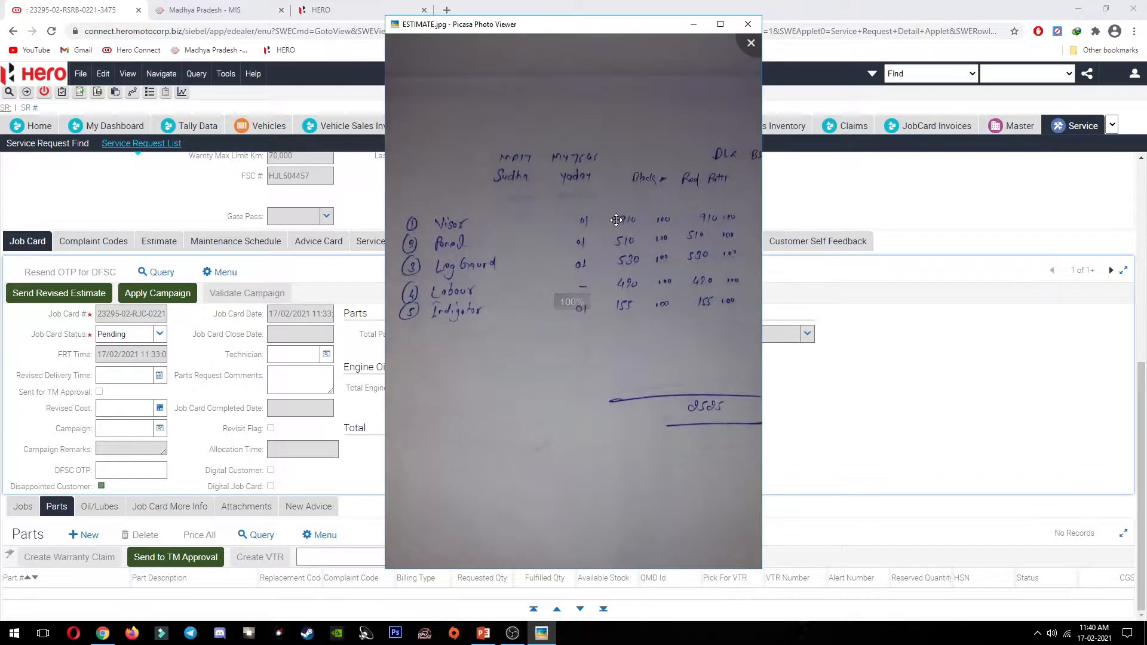
scroll(646, 231, "down", 1)
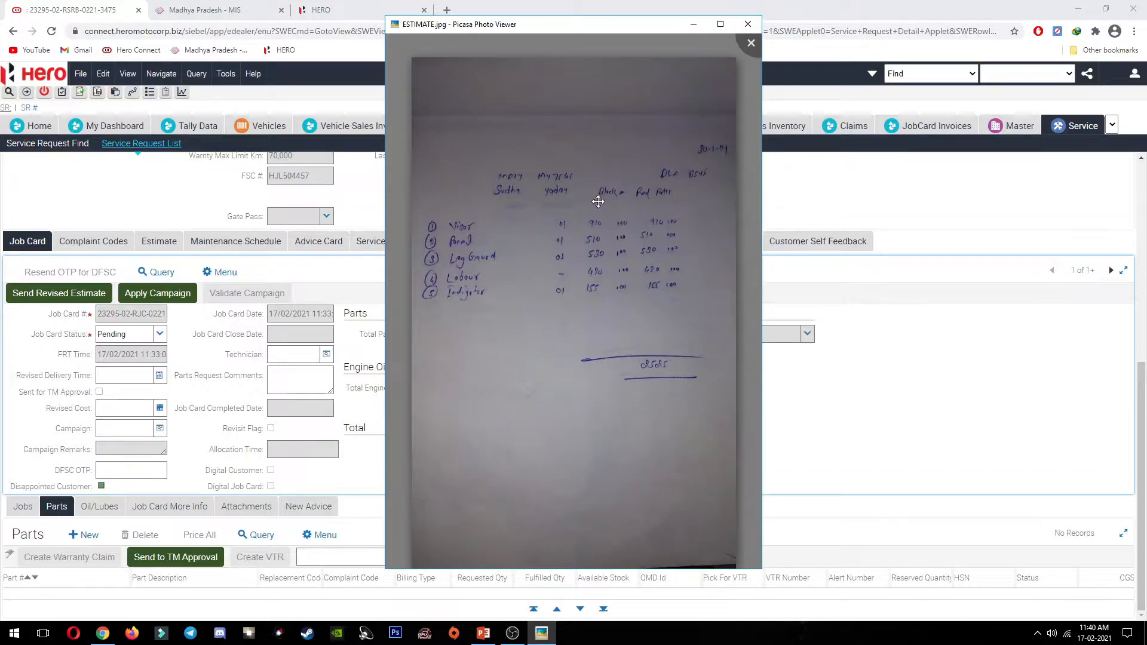
scroll(598, 201, "up", 1)
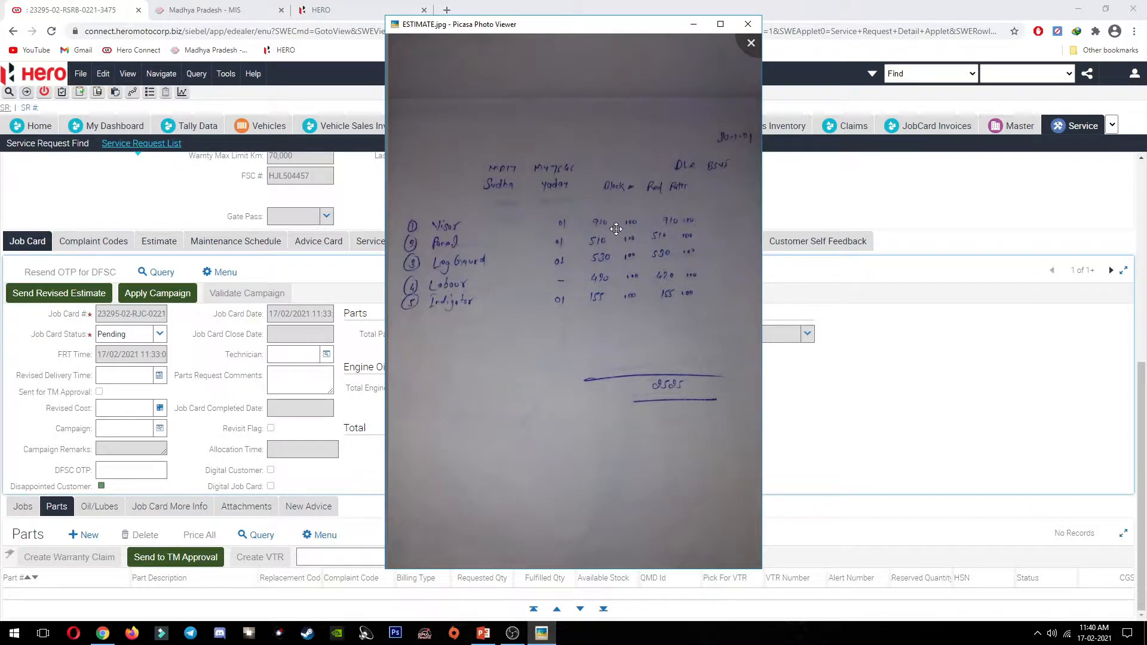
left_click(352, 200)
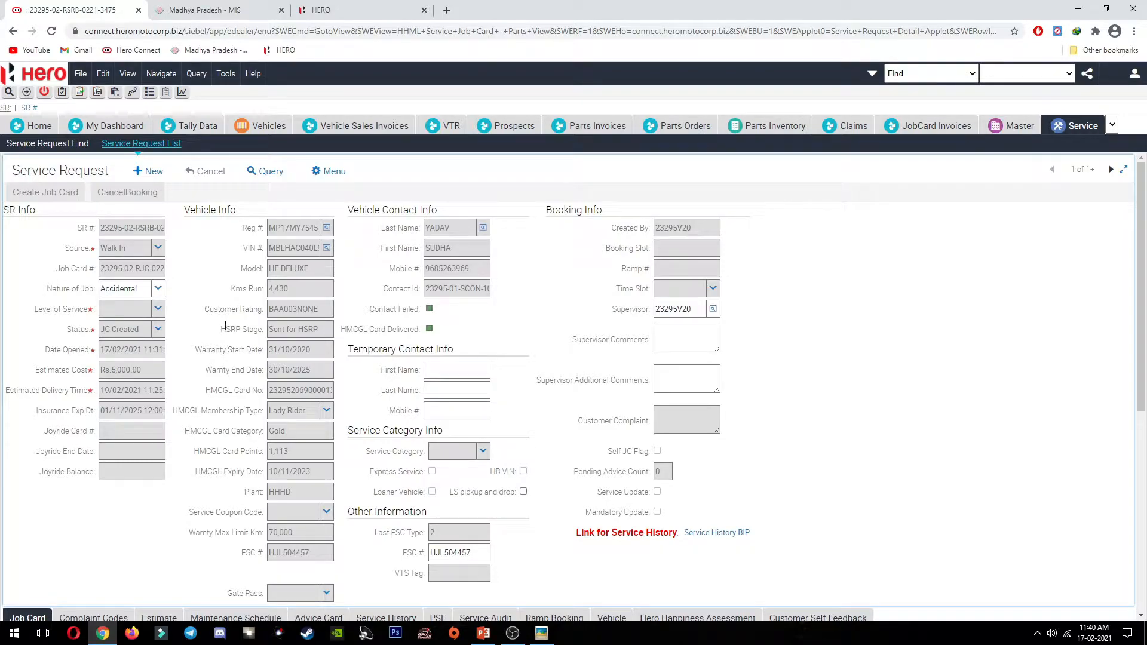
Step: Look up the HF Deluxe in the catalogue by its VIN, colour BLACK NH-1 (TYPE-1) with red stripes
left_click(334, 8)
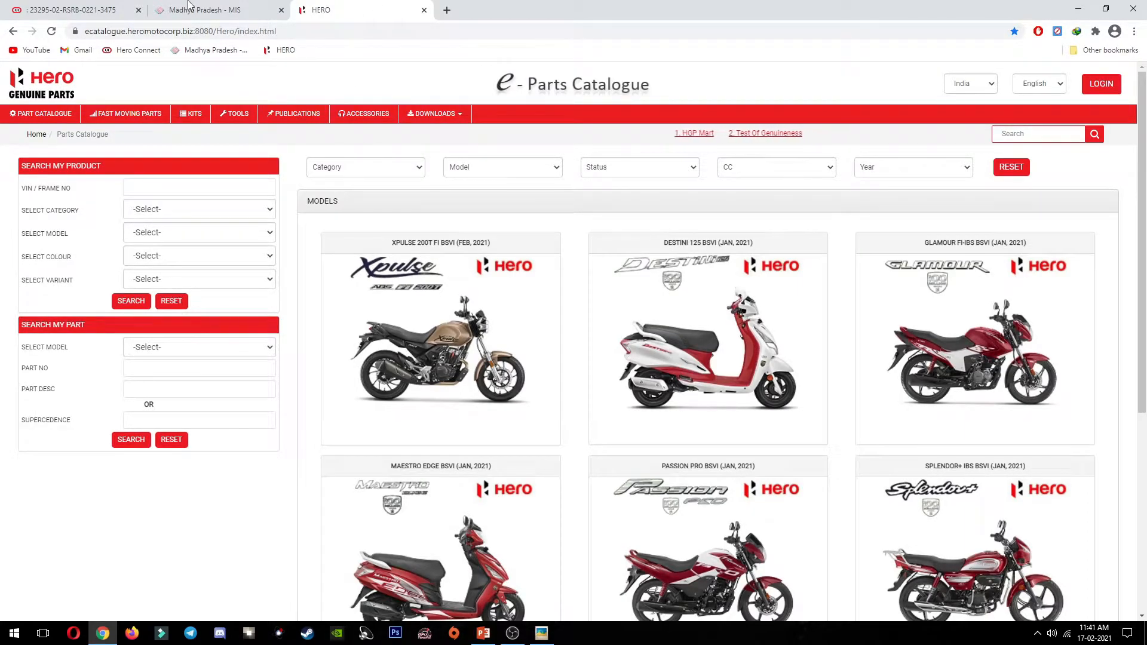
key("ctrl+shift+Tab")
key("ctrl+shift+Tab")
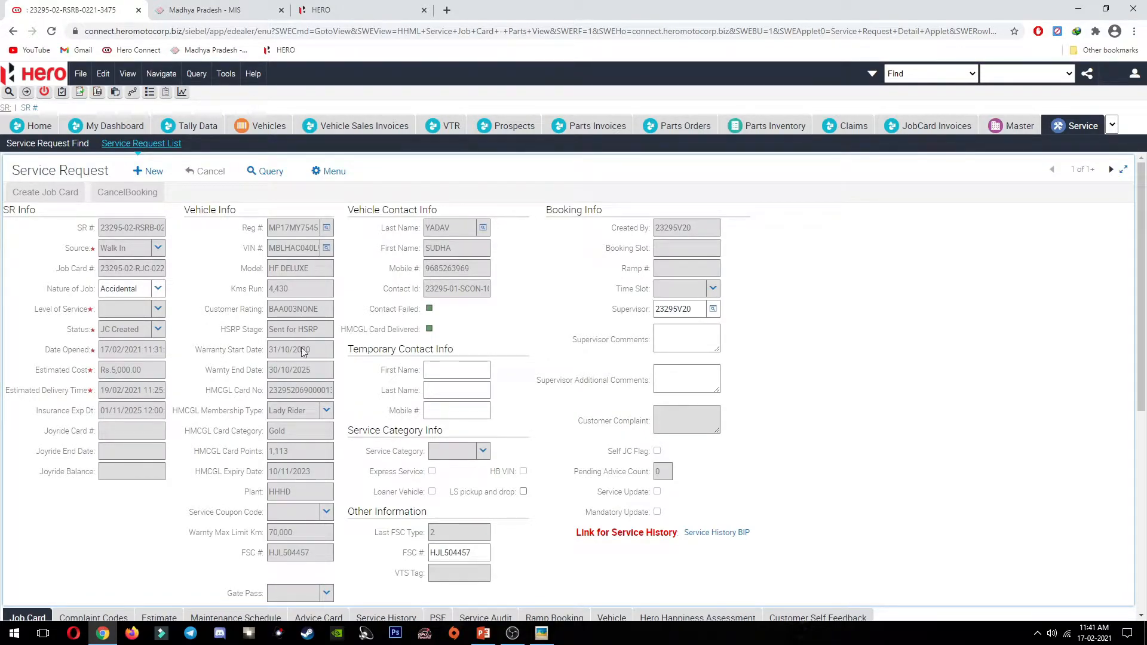
left_click_drag(271, 251, 328, 258)
key("ctrl+c")
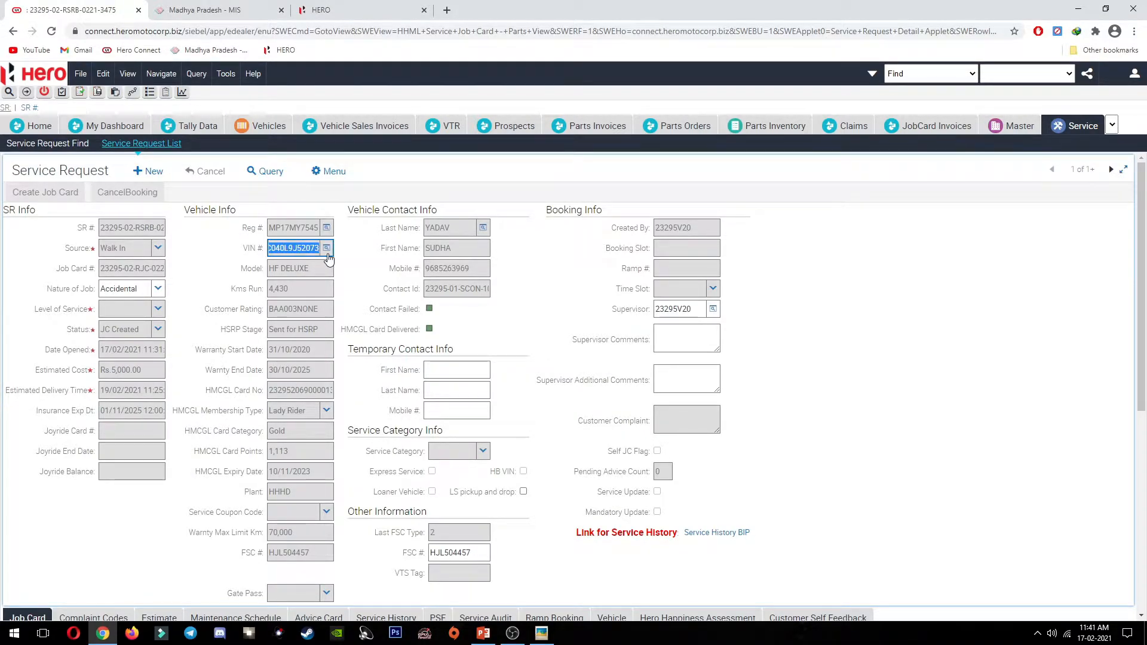
key("ctrl+shift+Tab")
left_click(166, 185)
key("ctrl+v")
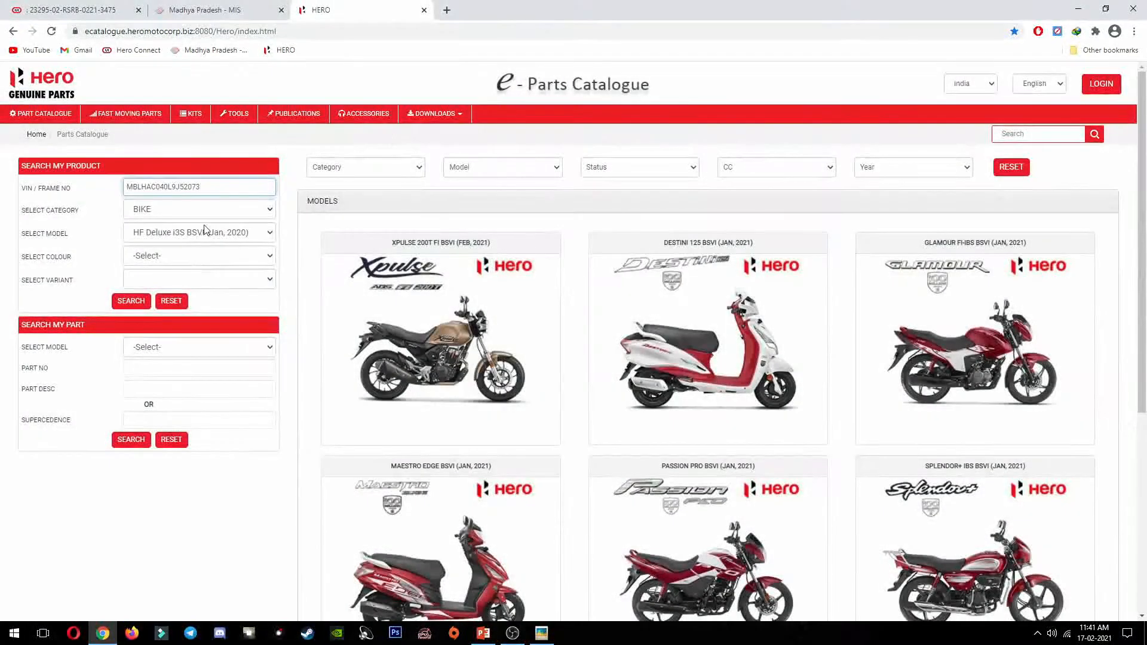
left_click(193, 262)
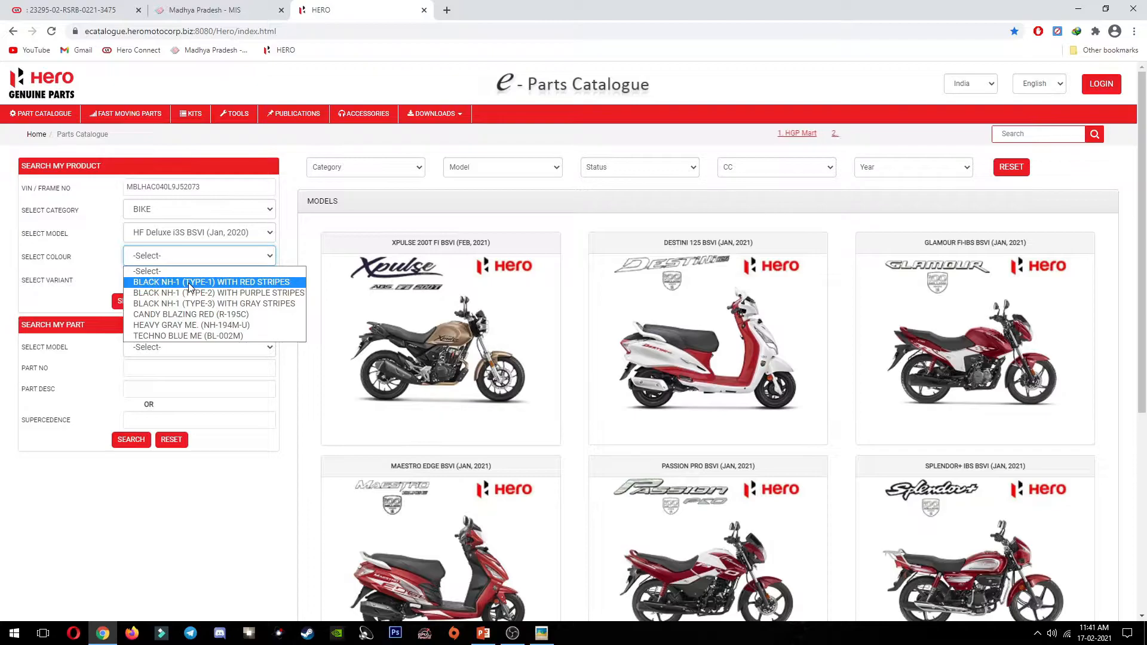
left_click(190, 283)
left_click(129, 301)
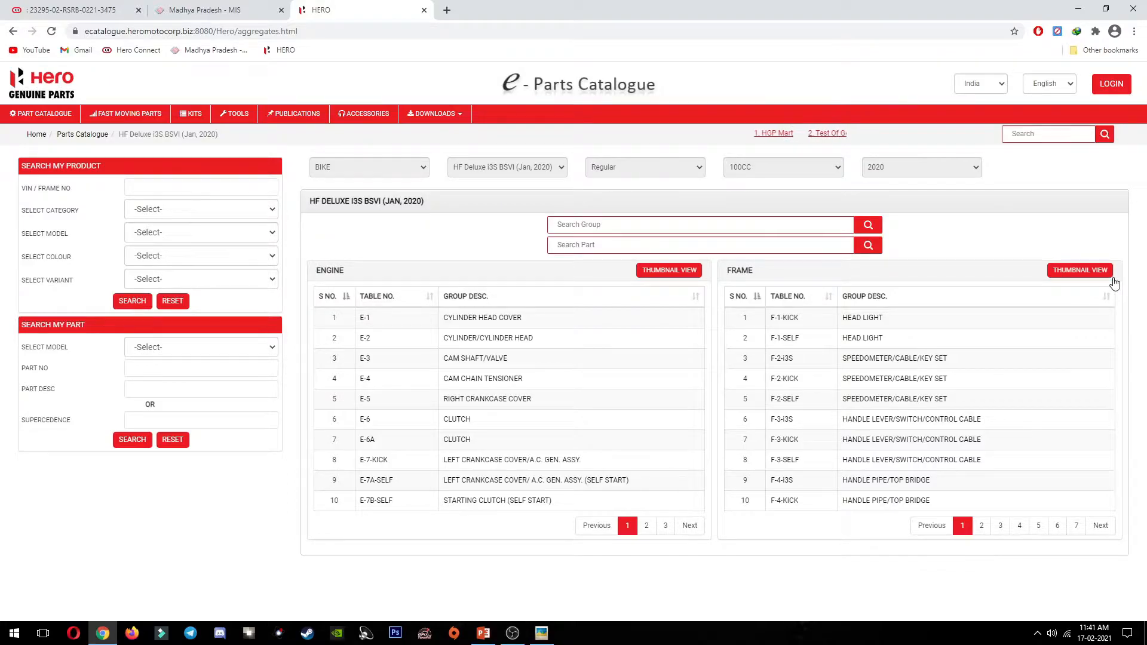
left_click(1095, 271)
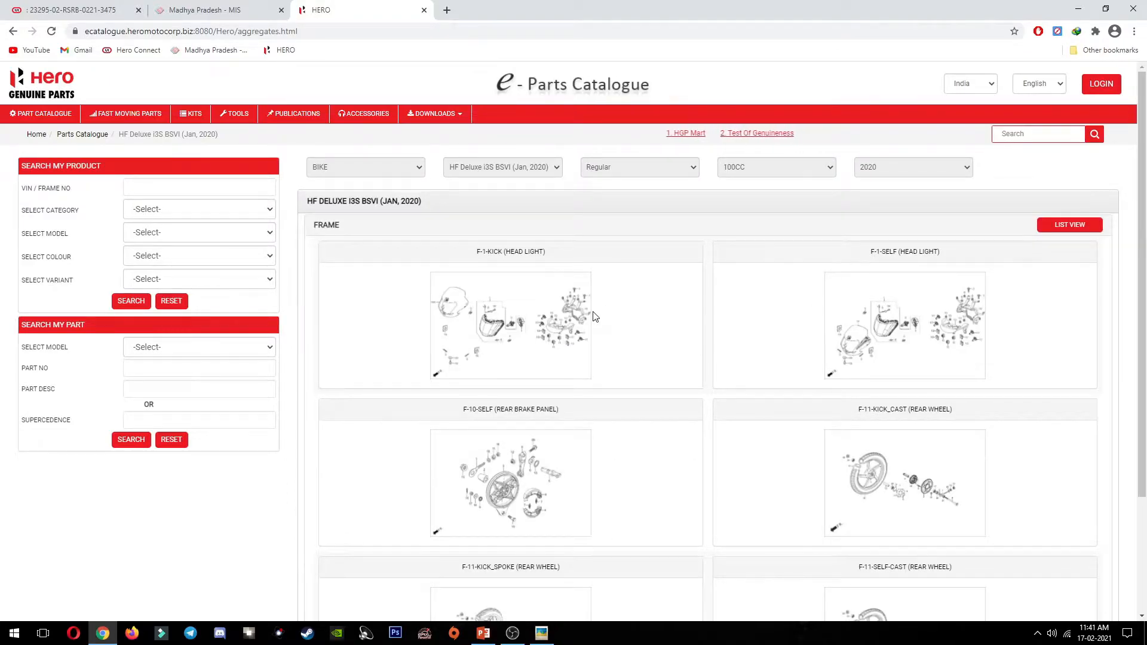
Step: Copy the front visor's part number 83400-ACK-010R from row 14 of the F-1-SELF head light diagram
key("alt+Tab")
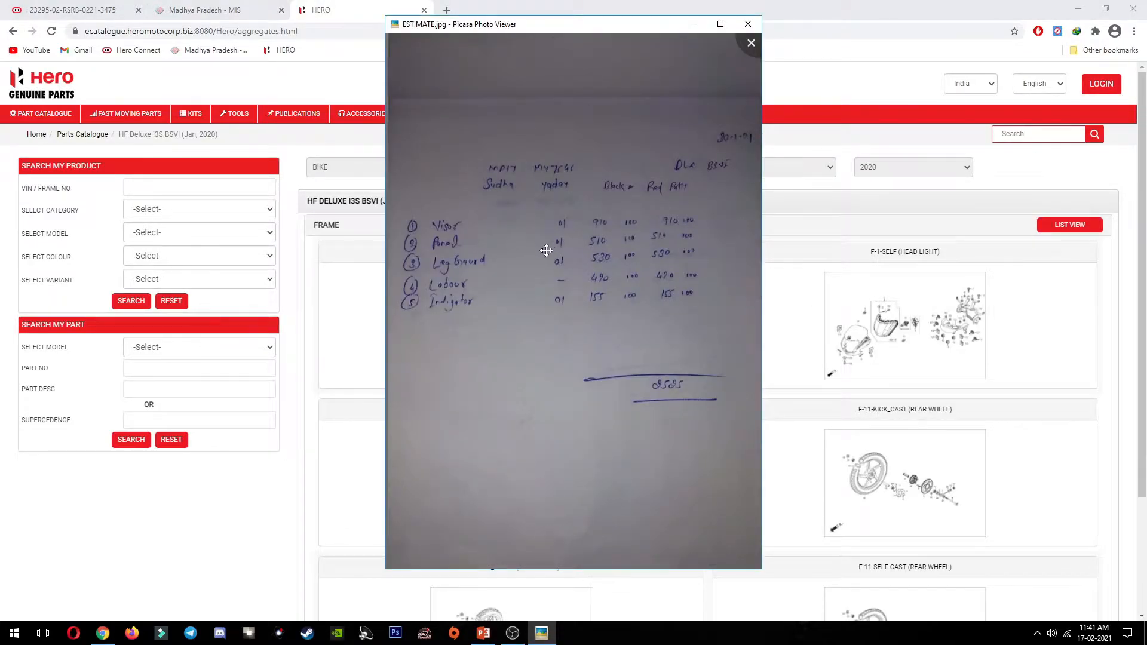
key("alt+Tab")
left_click(877, 357)
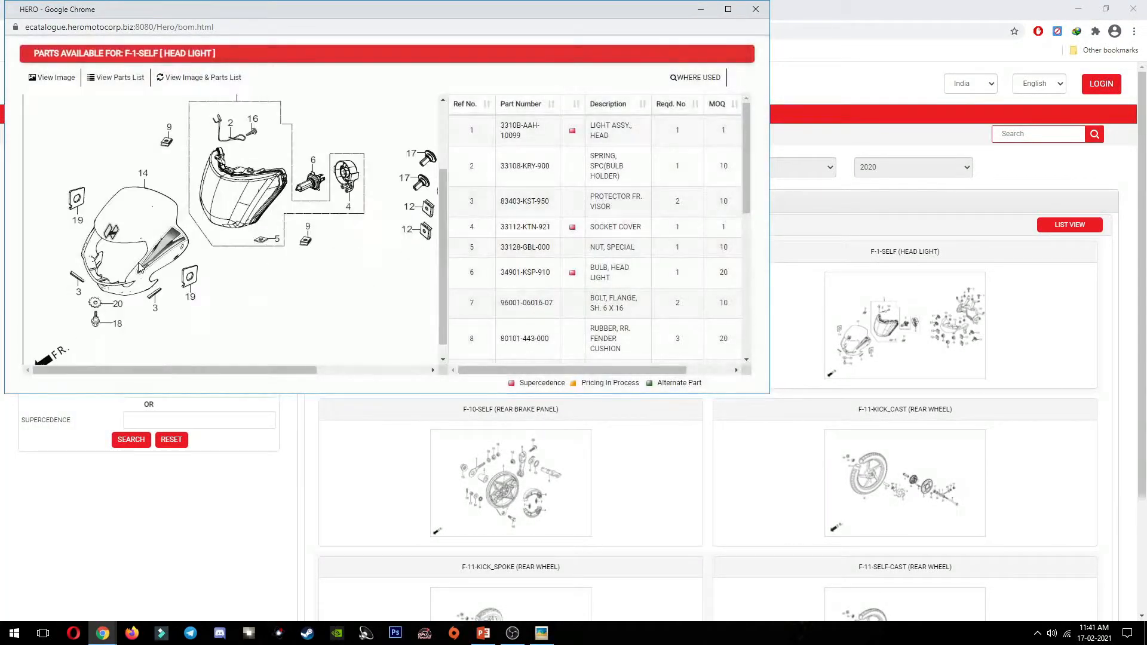
scroll(469, 163, "down", 5)
left_click(469, 163)
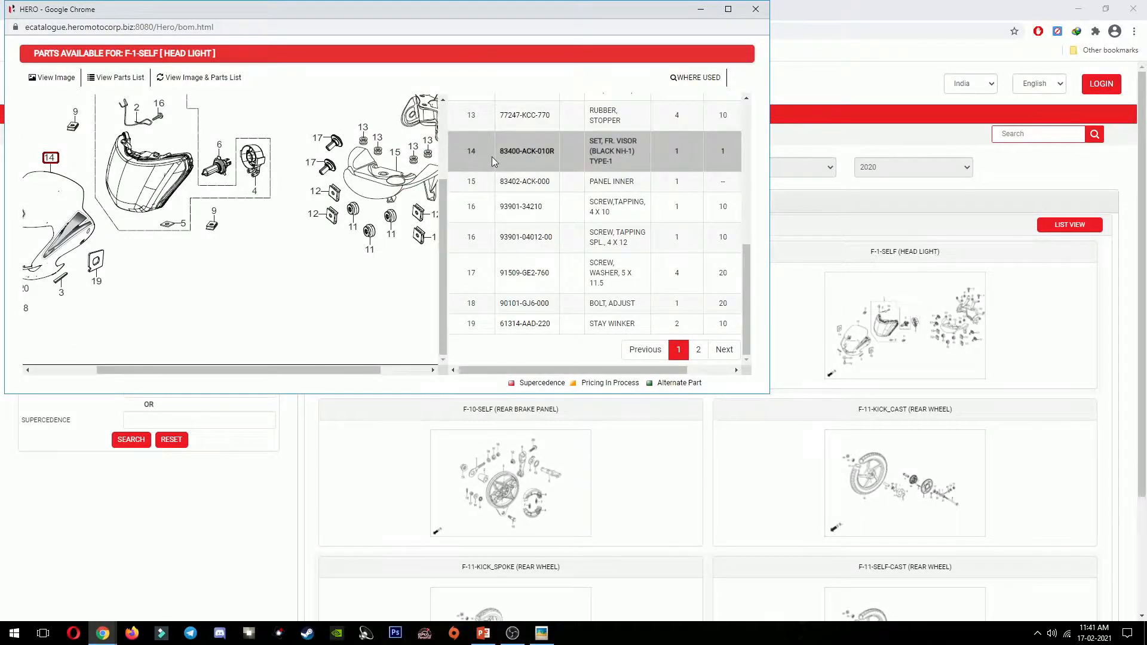
left_click_drag(501, 152, 555, 152)
key("ctrl+c")
key("alt+Tab")
key("alt+Tab")
key("alt+Tab")
key("alt+Tab")
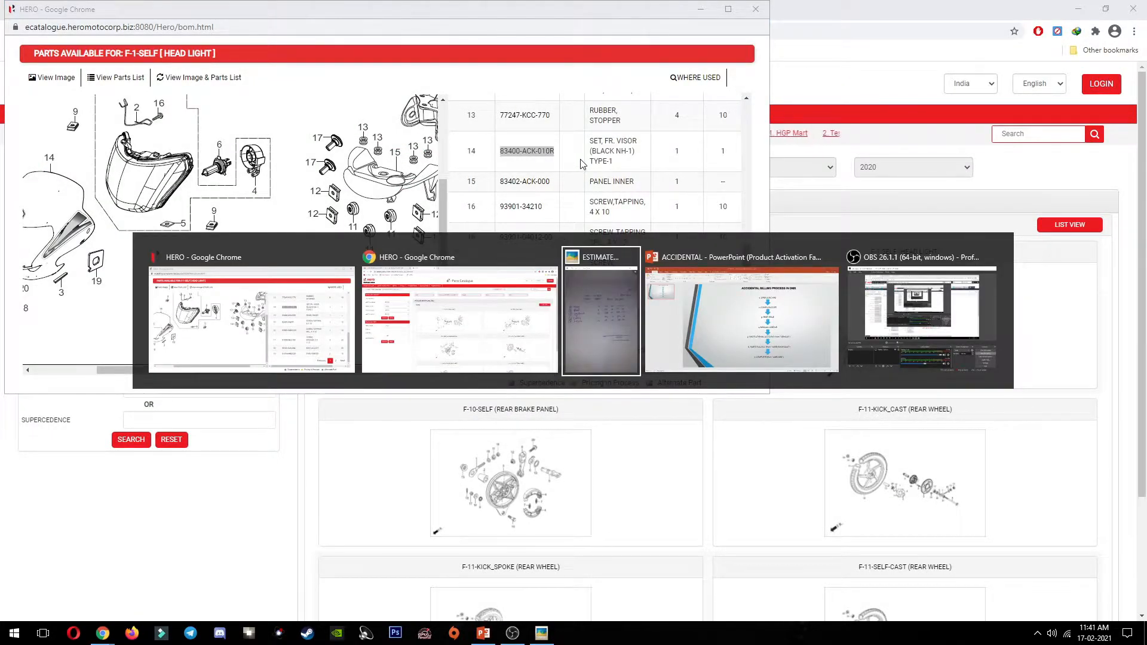
key("alt+Tab")
key("alt+Tab")
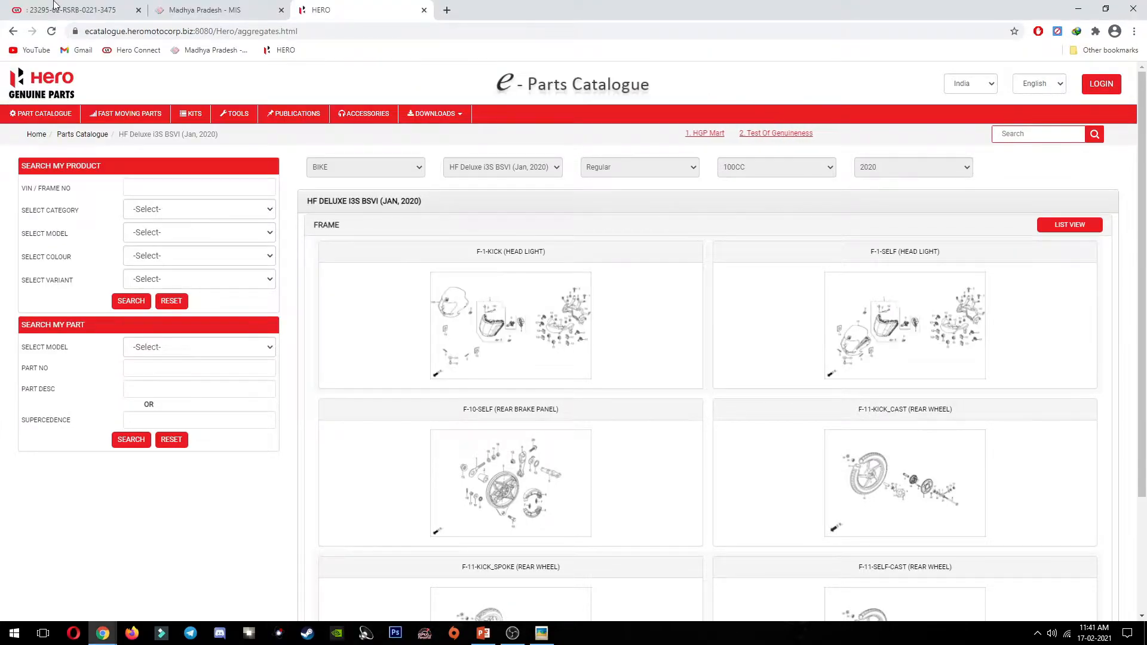
key("ctrl+Tab")
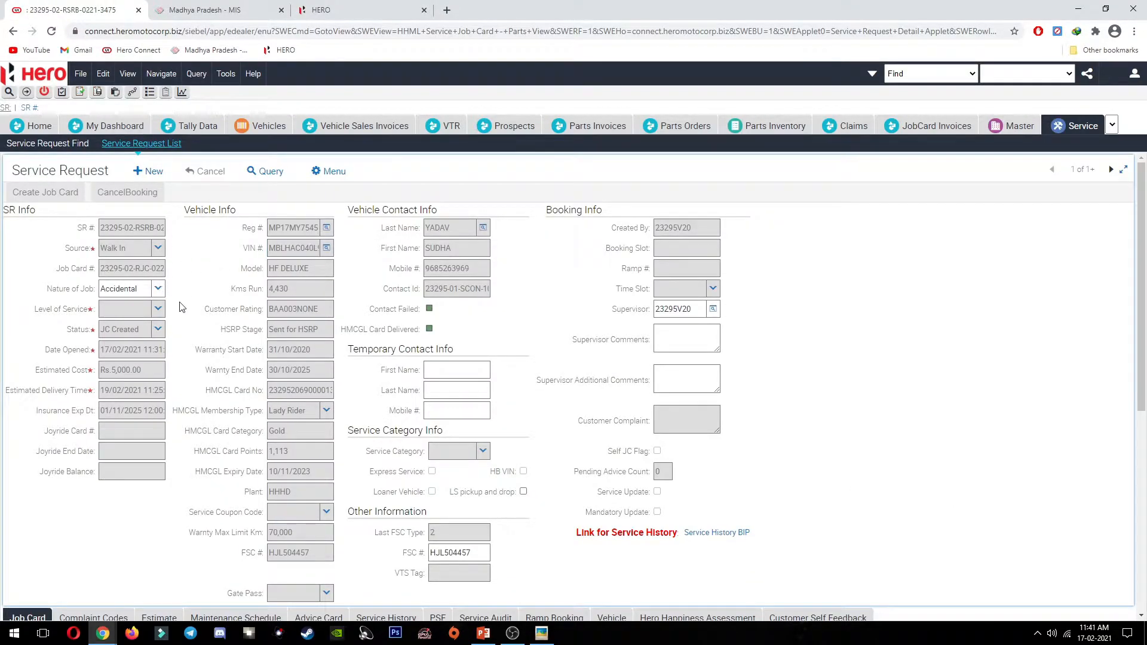
Step: Add part 83400ACK010RS (FR VISOR), qty 1, with code 9999 and complaint OT001, then begin a second part row
scroll(179, 359, "down", 6)
left_click(85, 534)
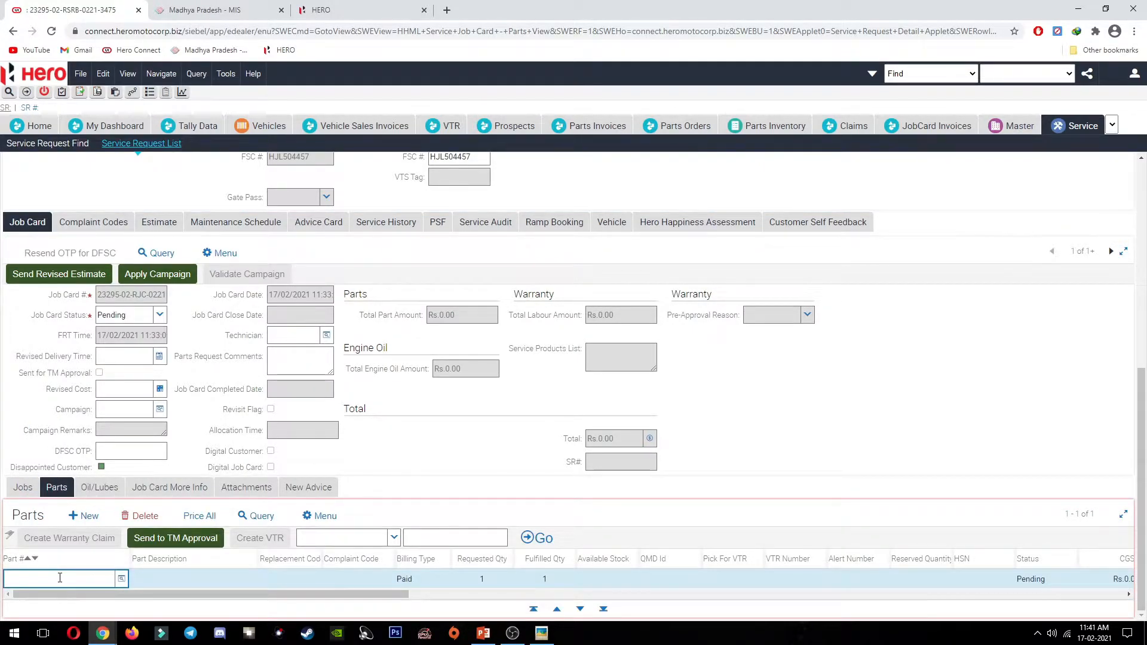
key("ctrl+v")
key("BackSpace")
key("Tab")
key("Tab")
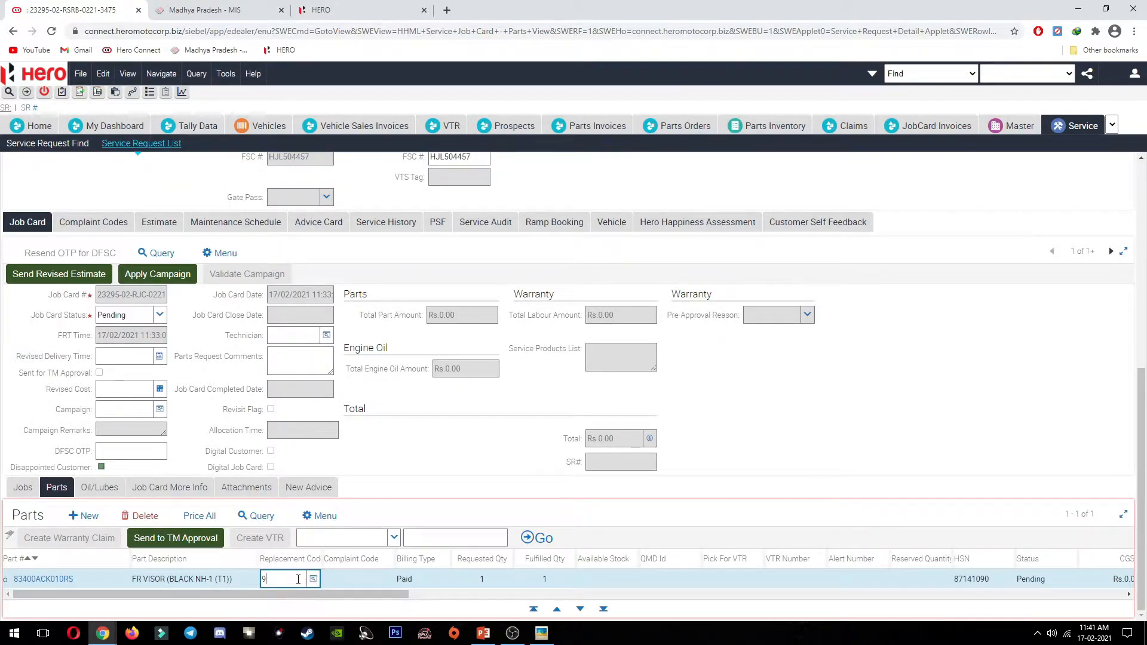
key("Tab")
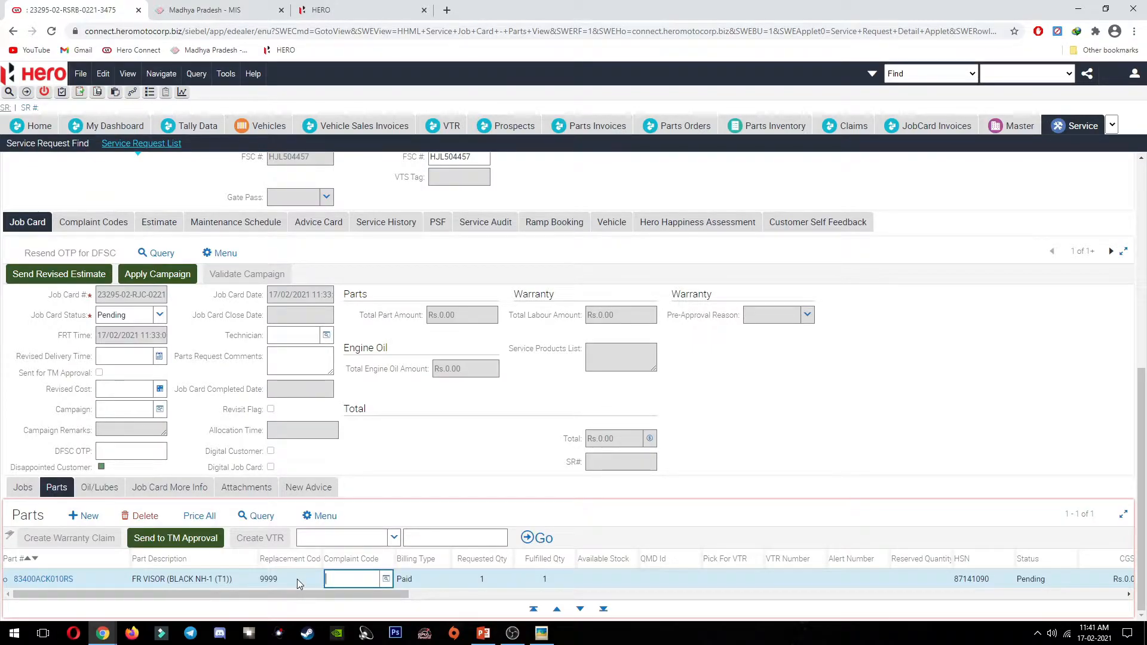
left_click(387, 579)
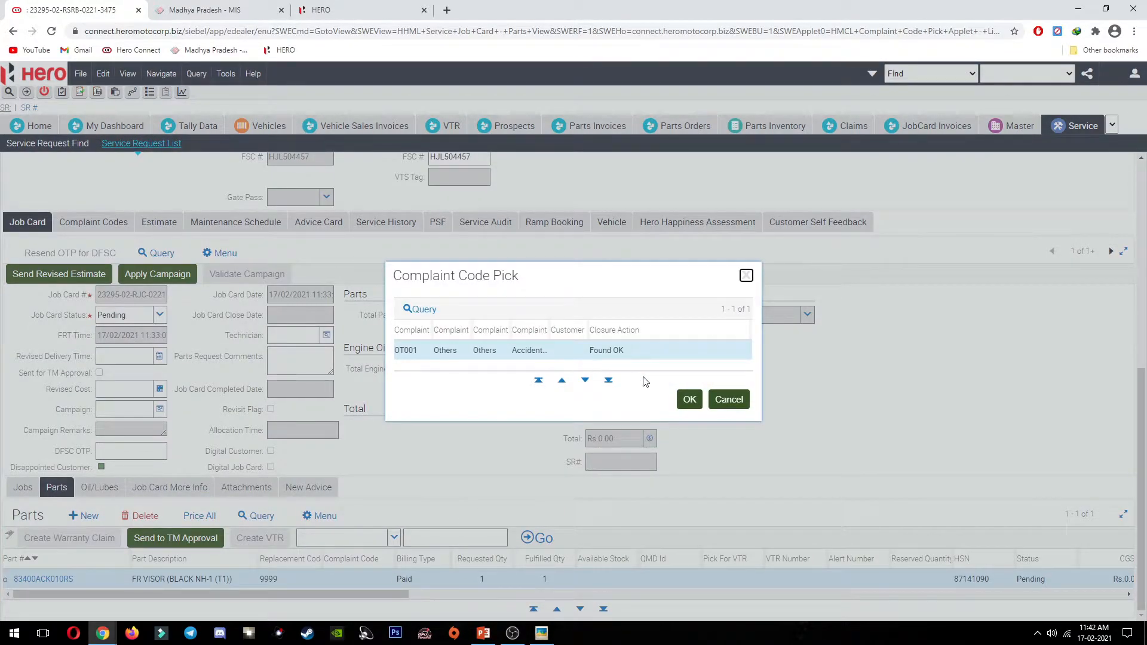
left_click(689, 399)
left_click(82, 513)
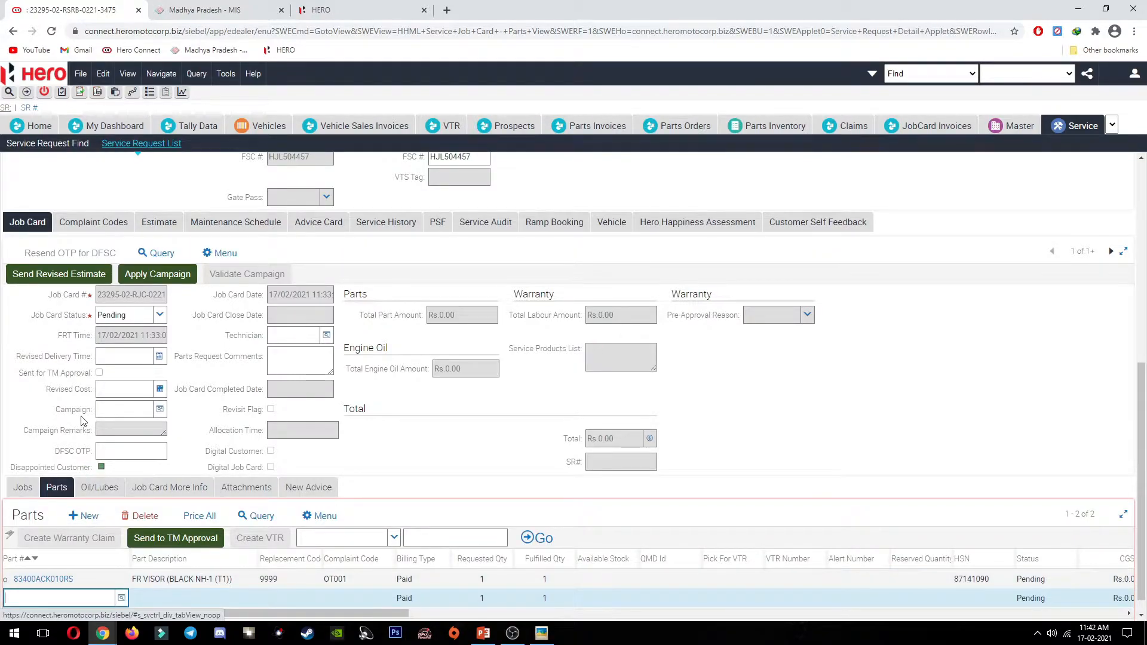
key("alt+Tab")
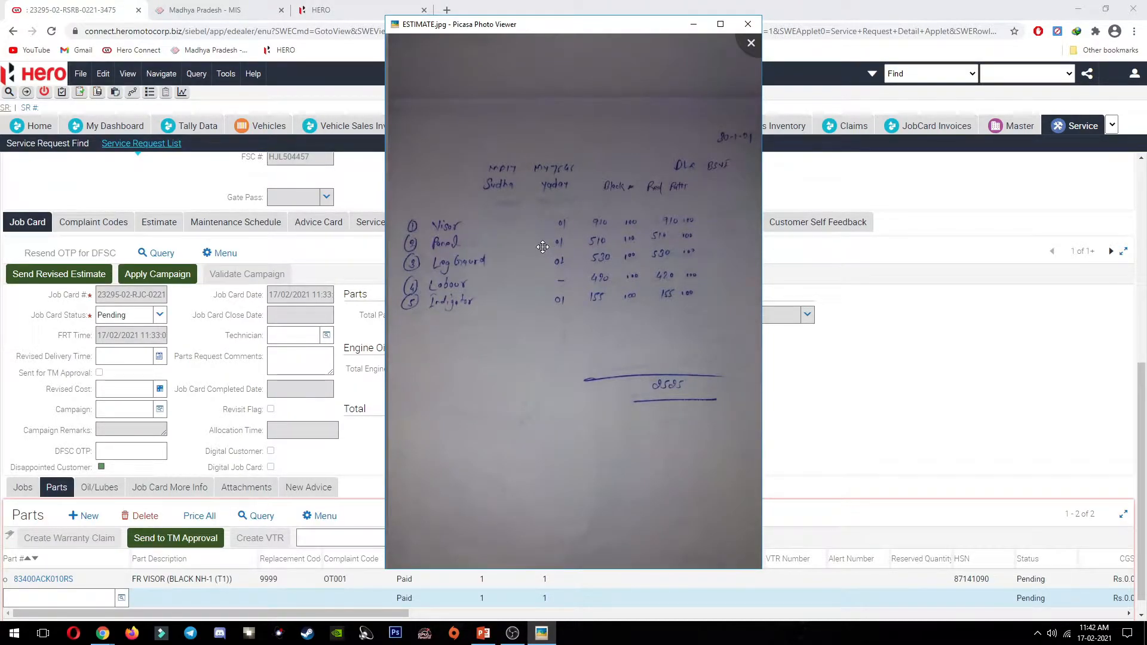
Step: Close the head light parts window and return the catalogue to its group list
key("alt+Tab")
key("alt+Tab")
key("Tab")
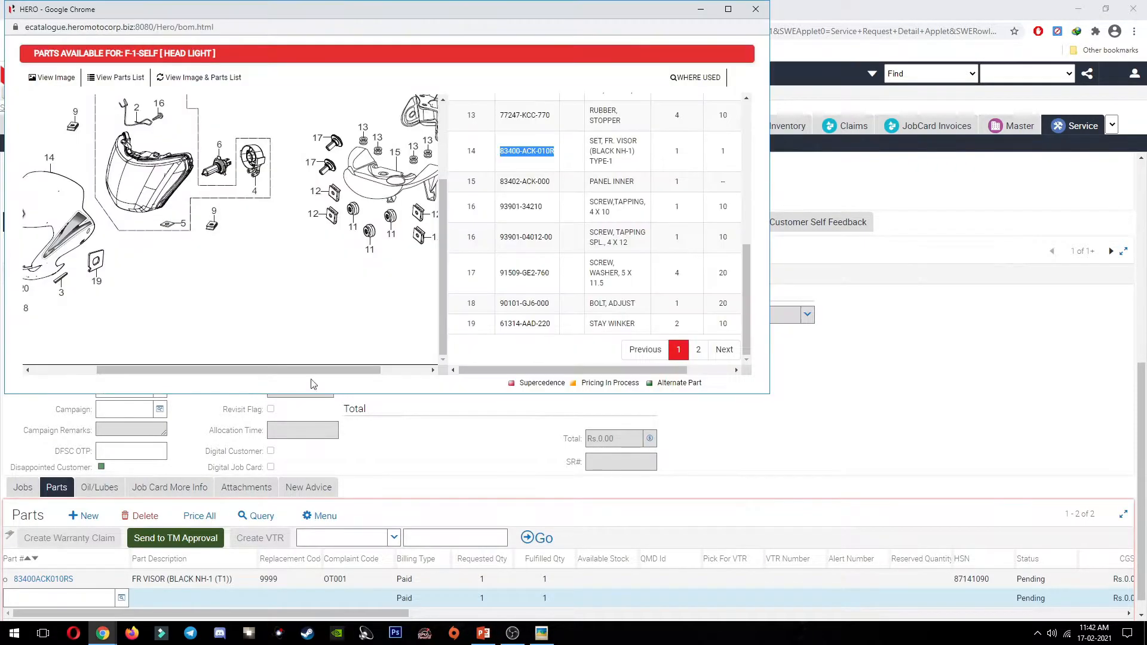
left_click(755, 8)
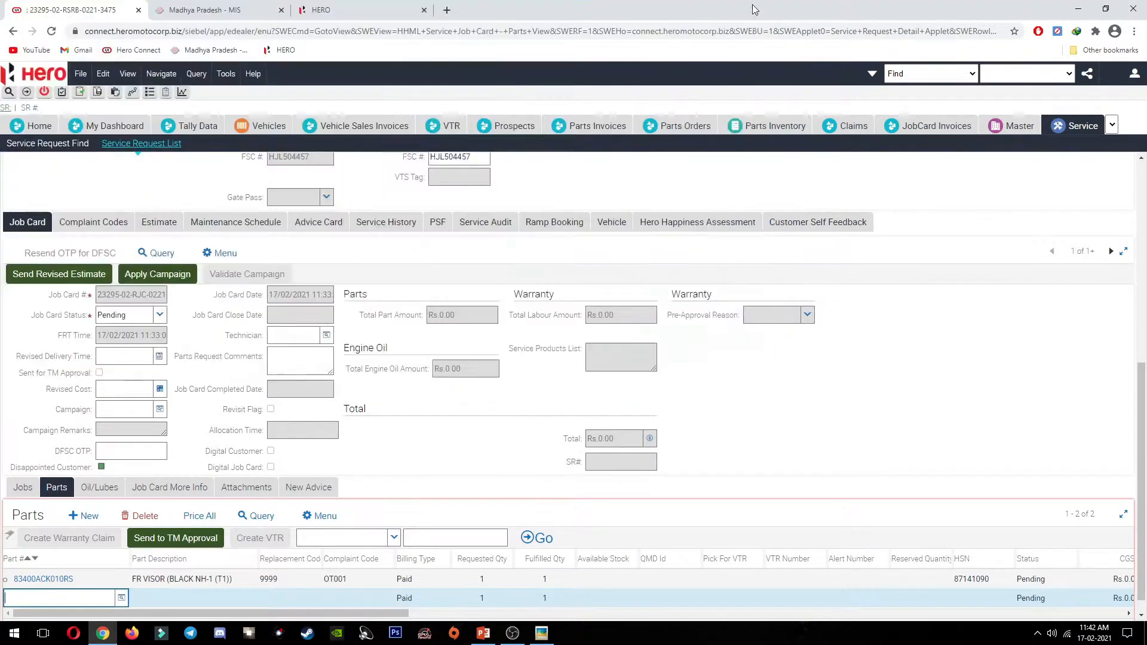
left_click(325, 3)
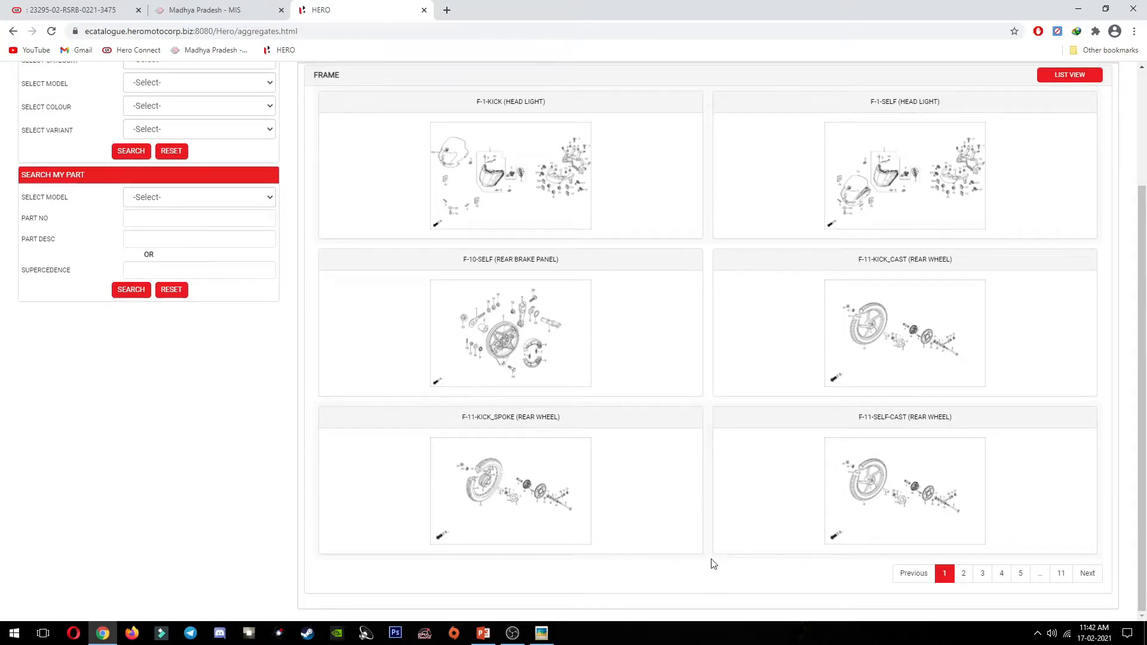
scroll(955, 289, "up", 3)
scroll(604, 350, "down", 3)
scroll(1069, 397, "up", 3)
left_click(1074, 224)
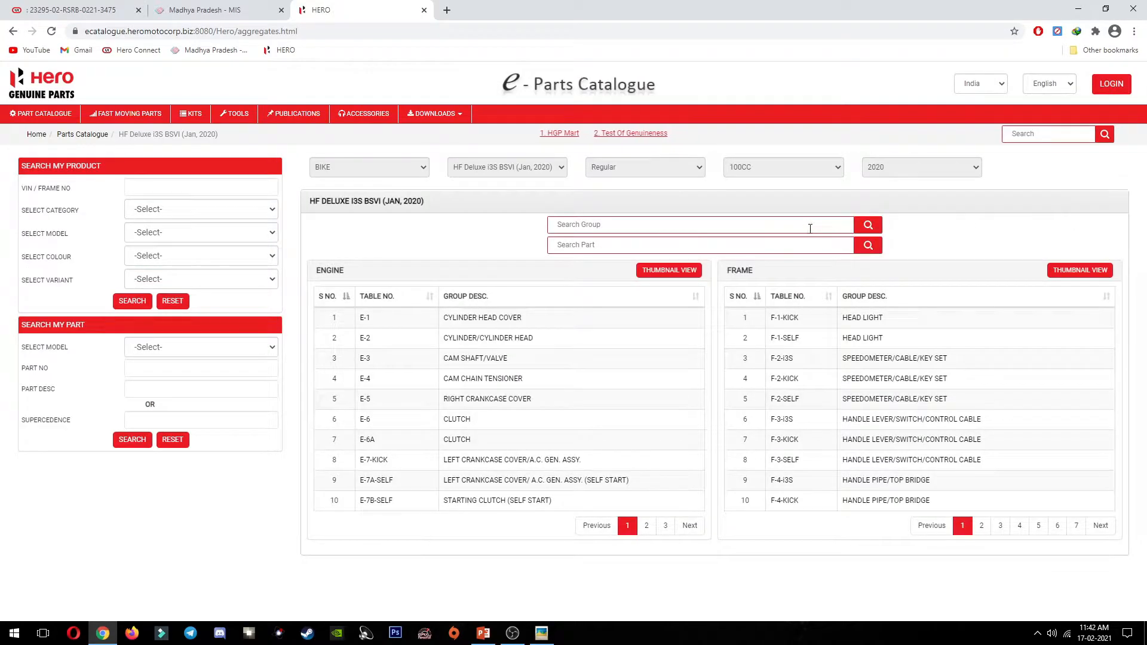
Step: Search groups for SIDE and copy 83500-ACK-010R from the F-14-I3S SIDE COVER group
left_click(809, 226)
type("SIDE")
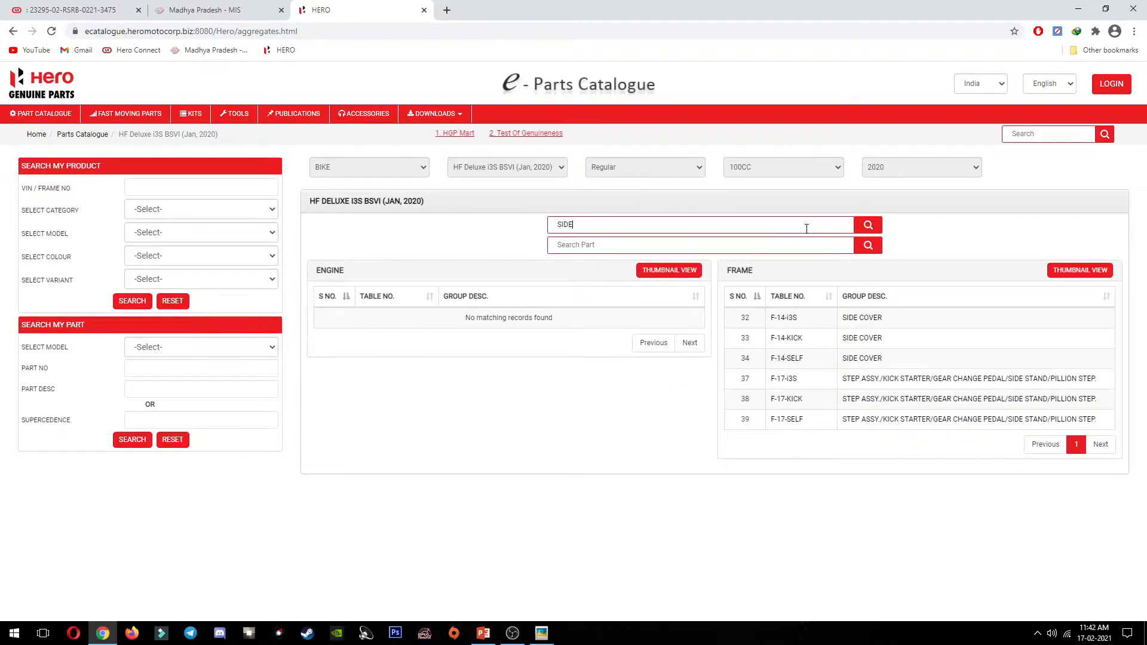
left_click(868, 318)
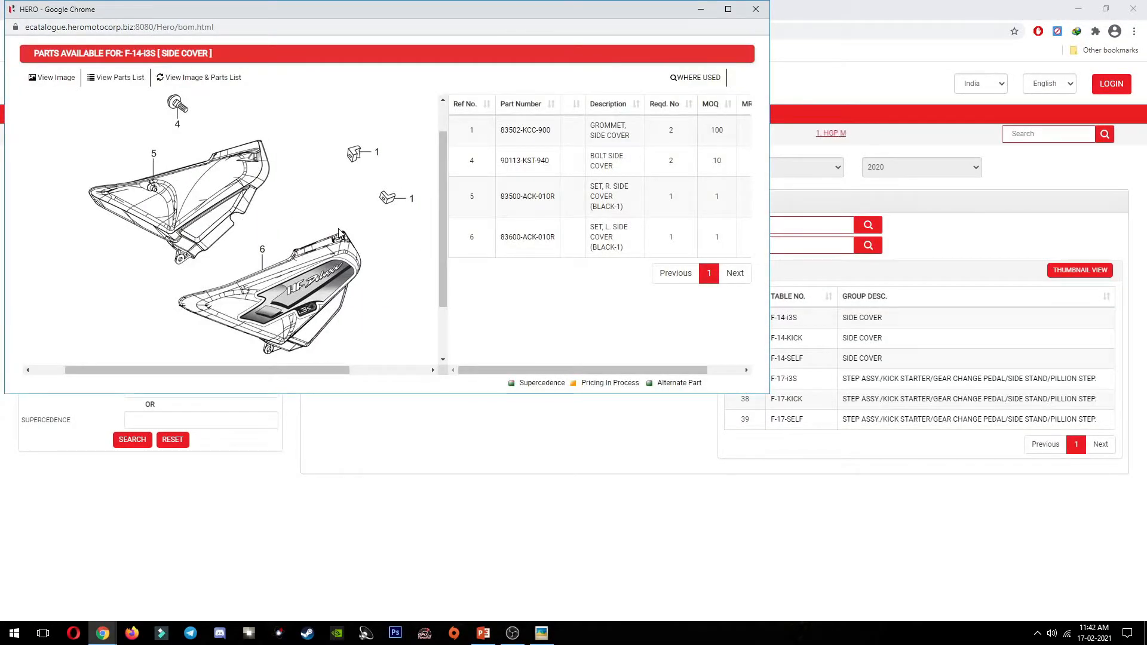
mouse_move(262, 251)
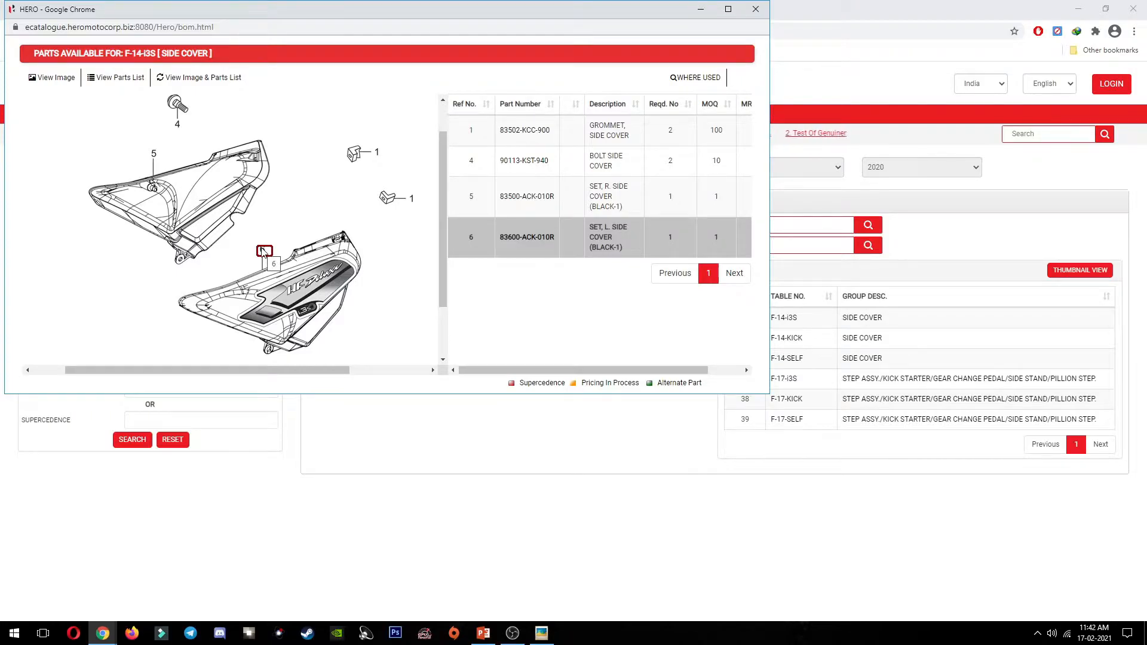
mouse_move(612, 202)
left_click_drag(499, 202, 558, 197)
key("ctrl+c")
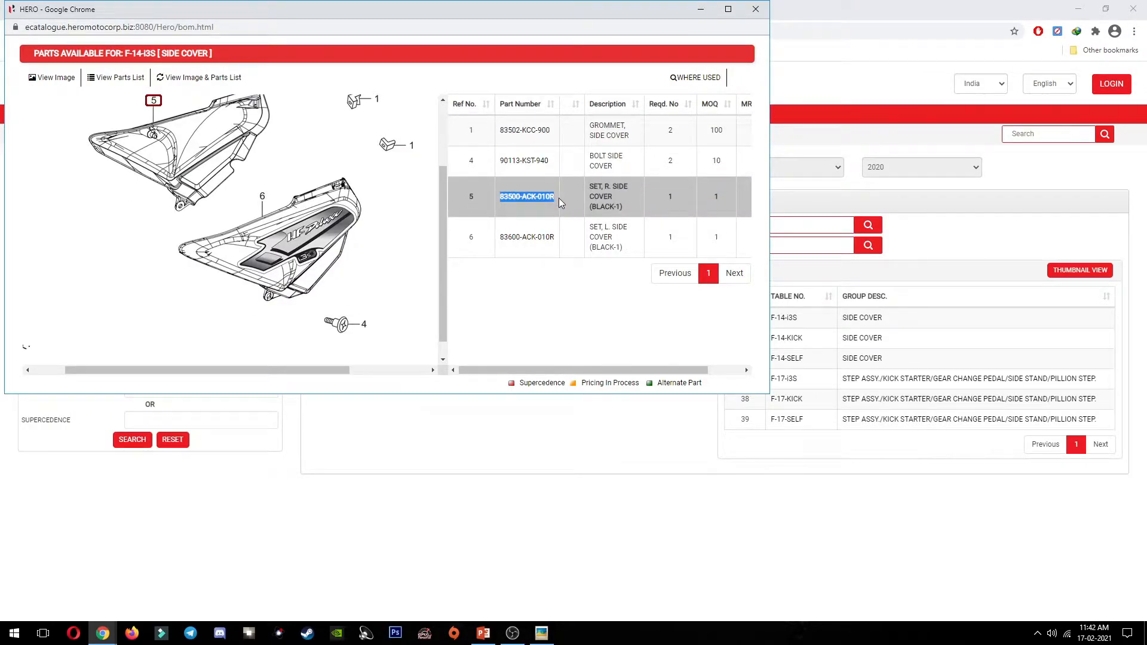
key("alt+Tab")
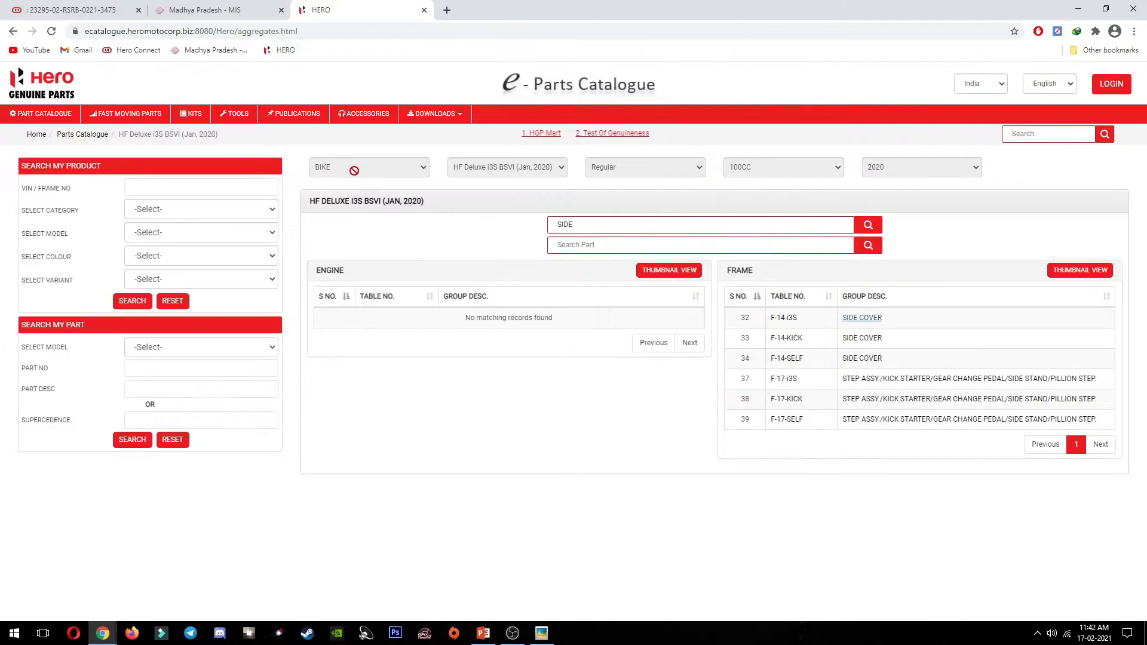
left_click(126, 7)
scroll(420, 446, "down", 1)
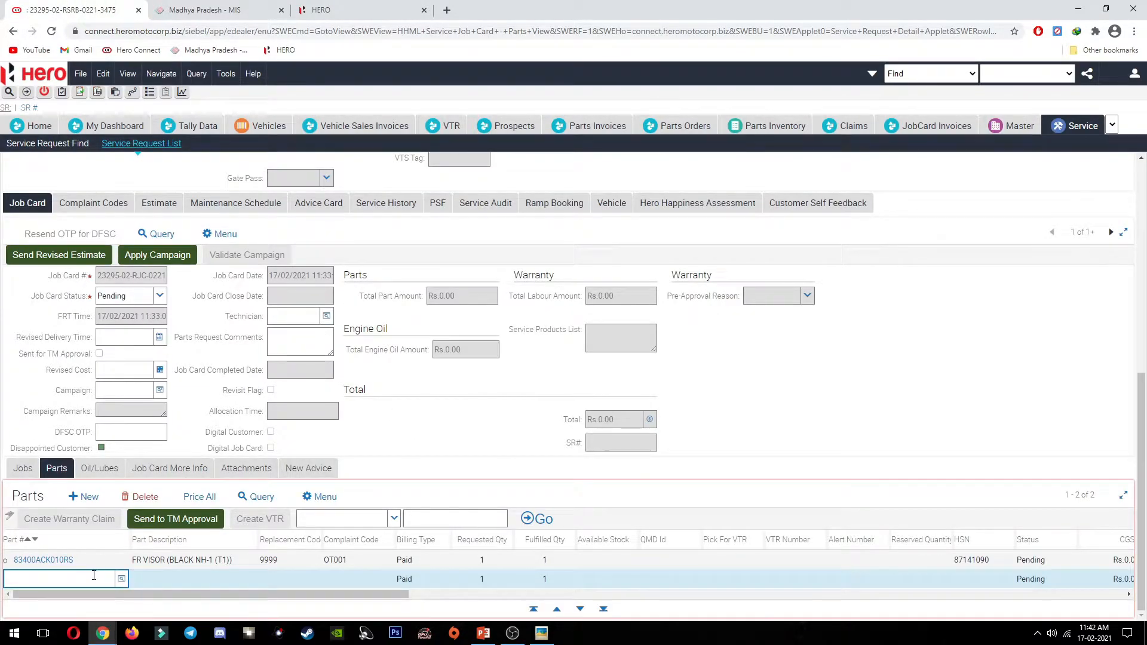
Step: Enter R. SIDE COVER part 83500ACK010RS with code 9999 and complaint OT001, then start a third row
key("ctrl+v")
key("BackSpace")
key("Tab")
type("9999")
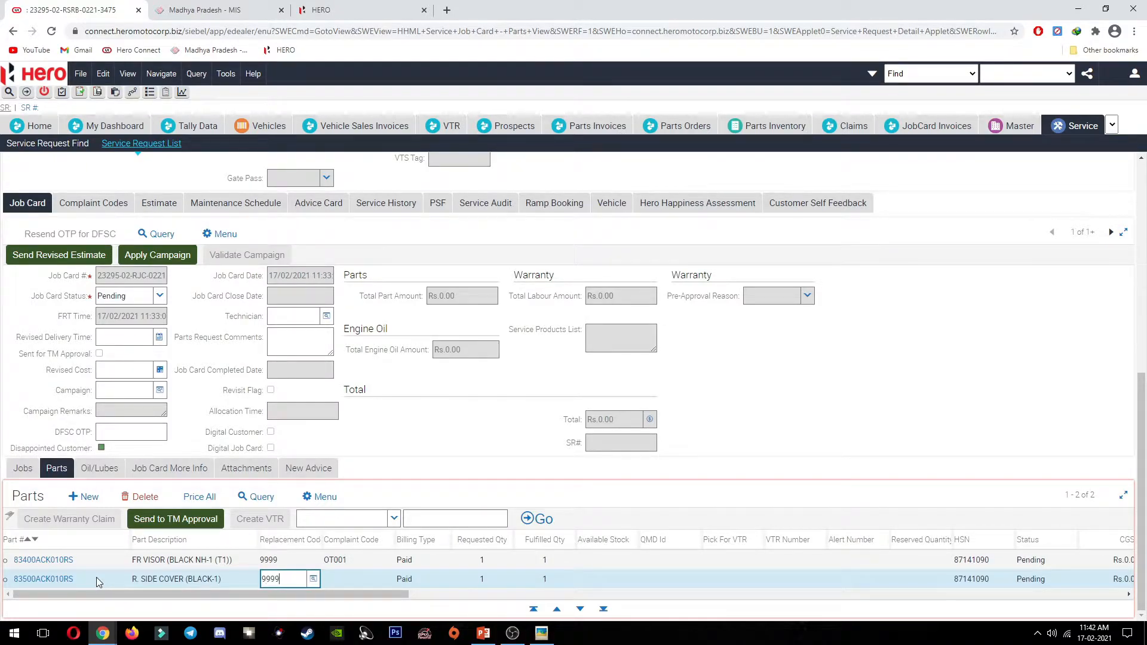
key("Tab")
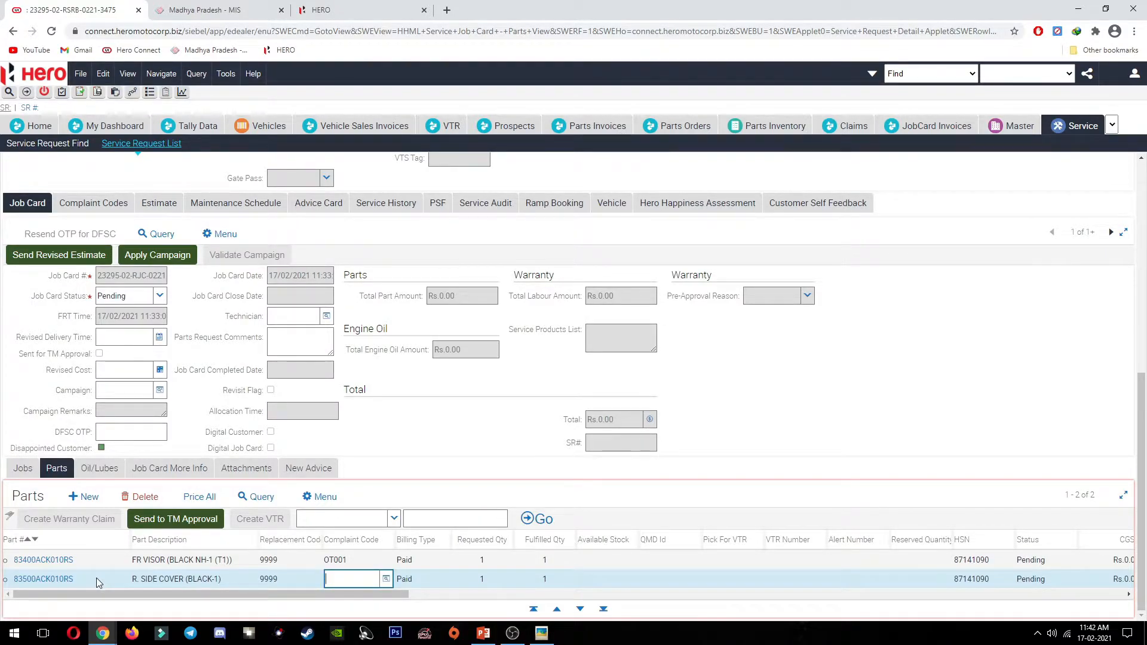
left_click(386, 579)
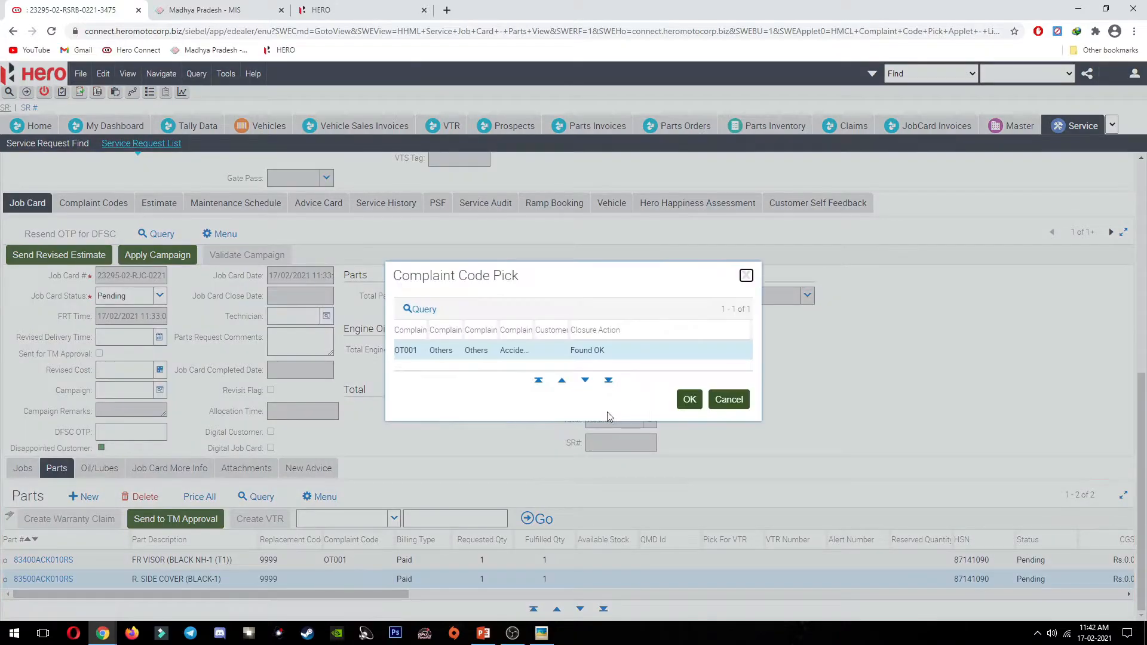
left_click(687, 400)
left_click(89, 496)
key("alt+Tab")
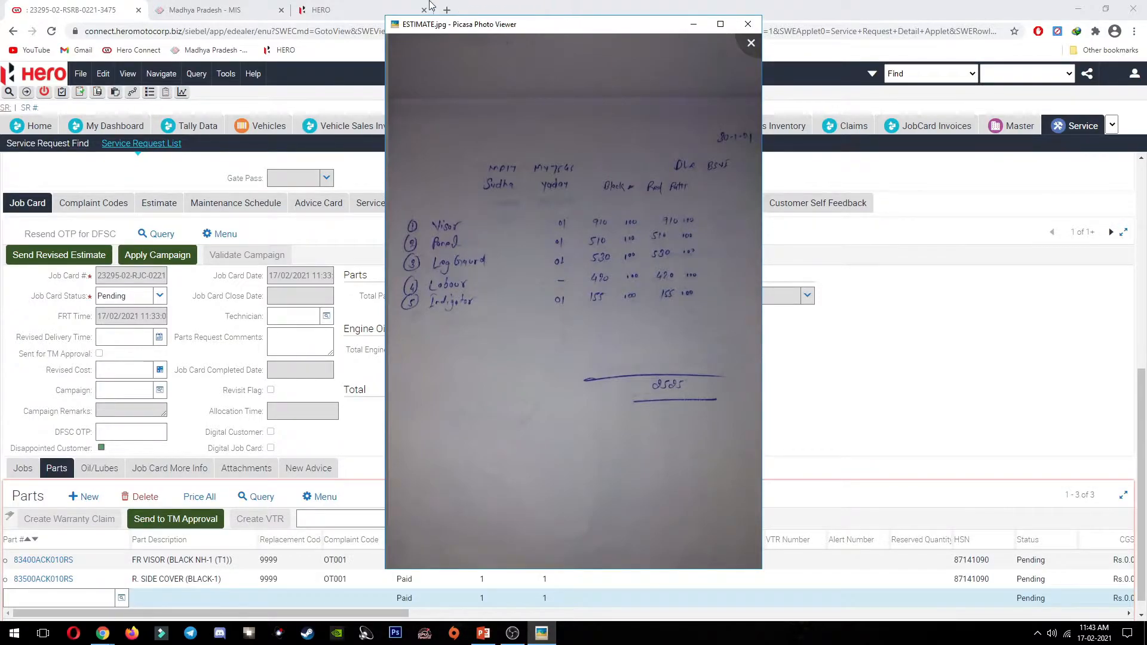
Step: Search the catalogue for ENGIN and copy 50803-KVH-760 from the F-28 GUARD ENGINE group
left_click(399, 7)
left_click_drag(627, 225, 549, 227)
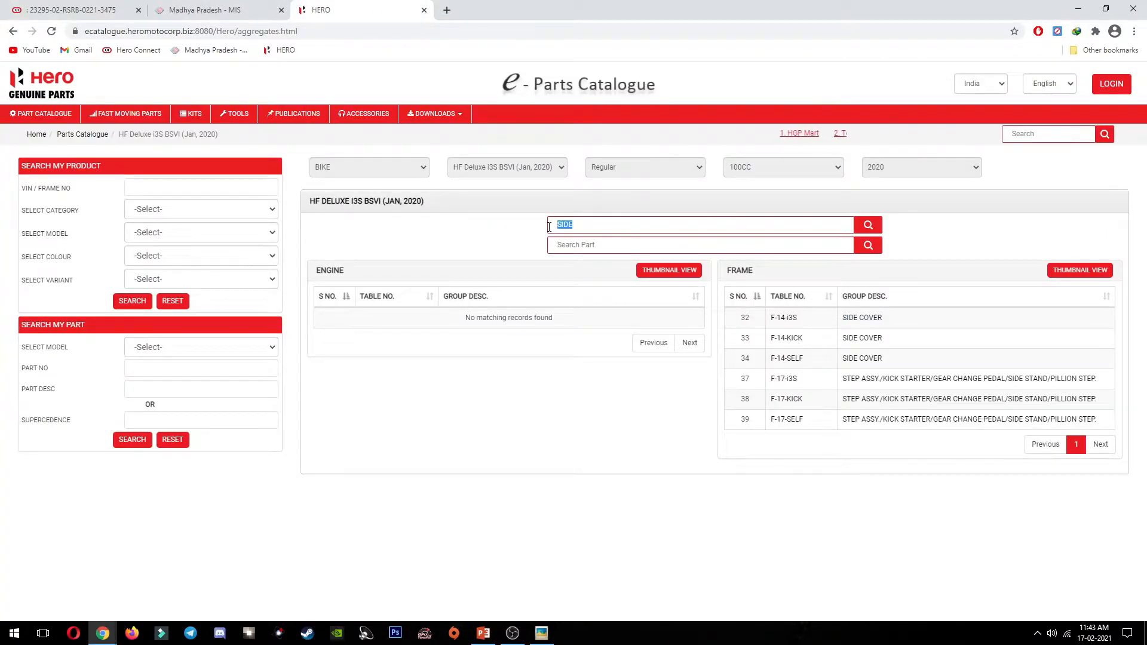
type("ENGIN")
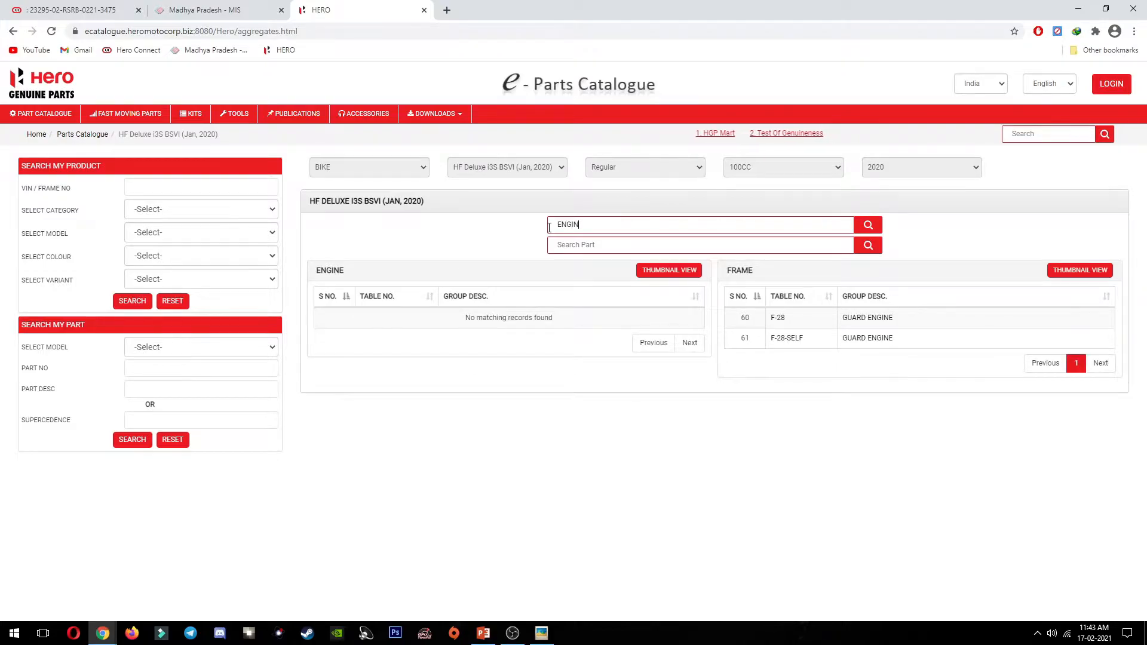
left_click(790, 335)
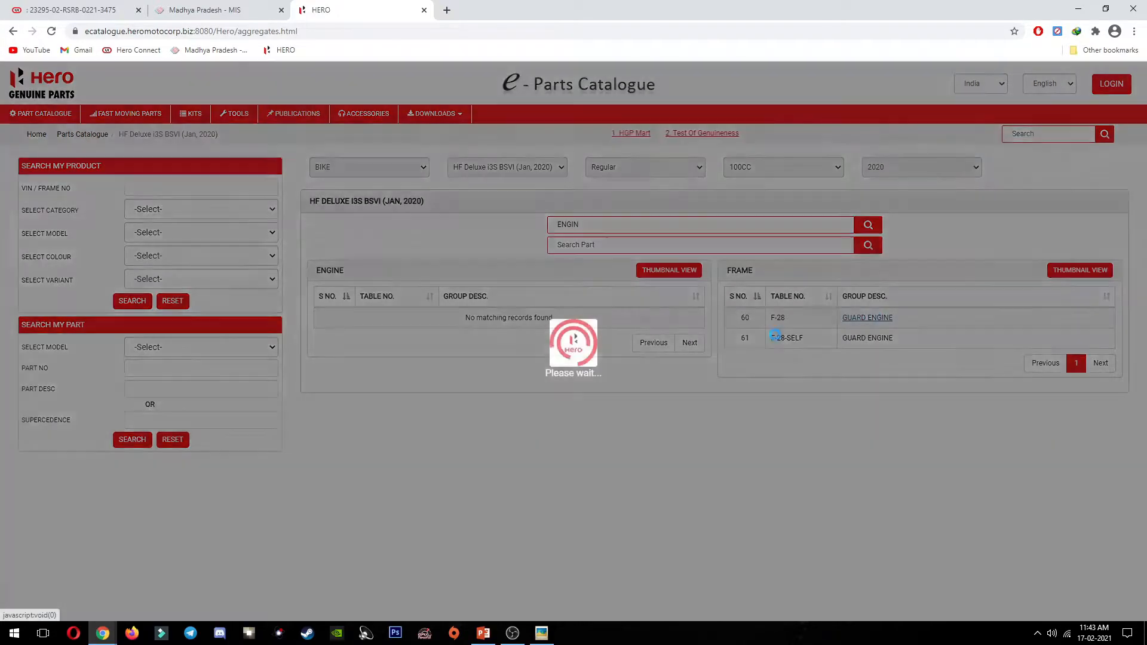
scroll(351, 240, "down", 2)
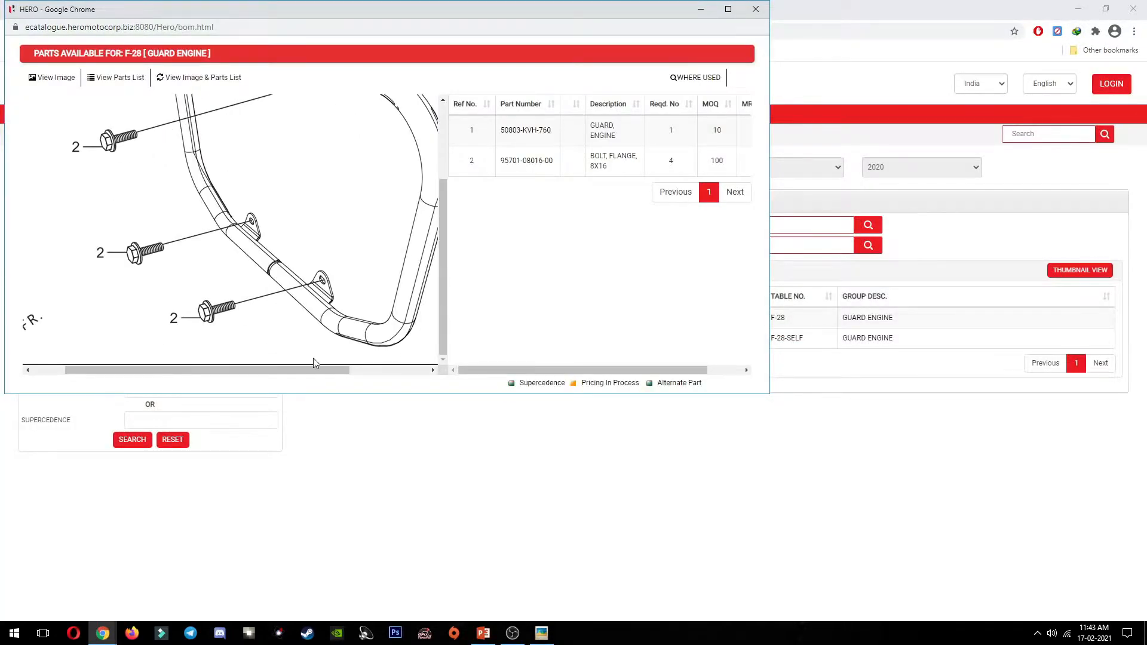
left_click_drag(305, 370, 374, 372)
left_click(549, 143)
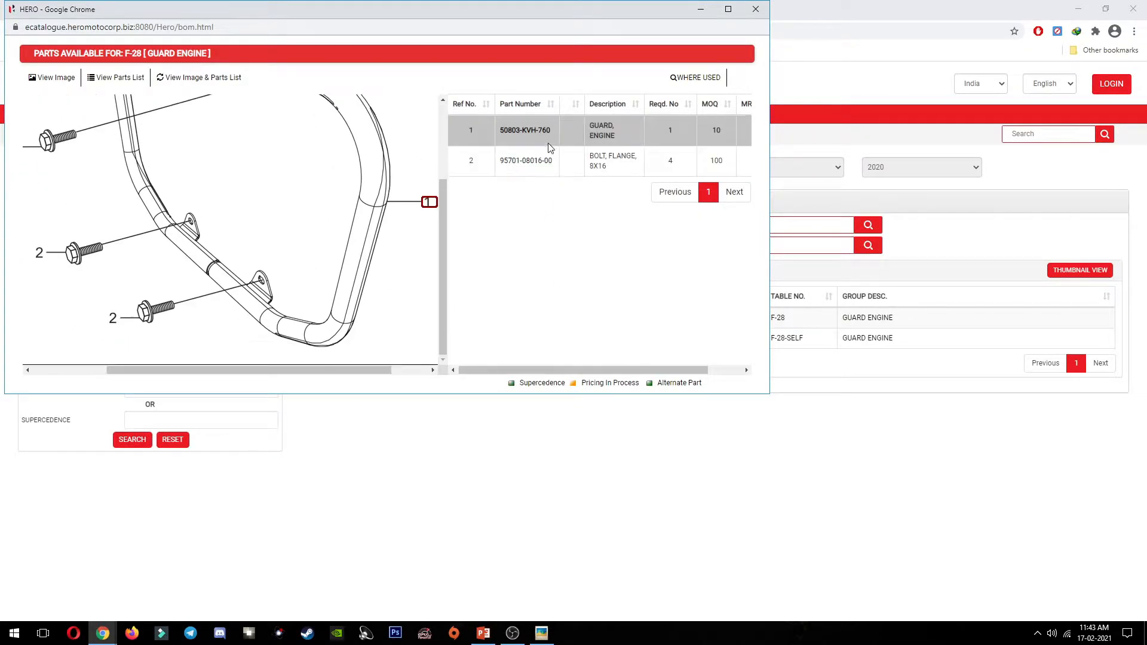
left_click_drag(498, 135, 549, 141)
key("ctrl+c")
key("alt+Tab")
key("ctrl+Tab")
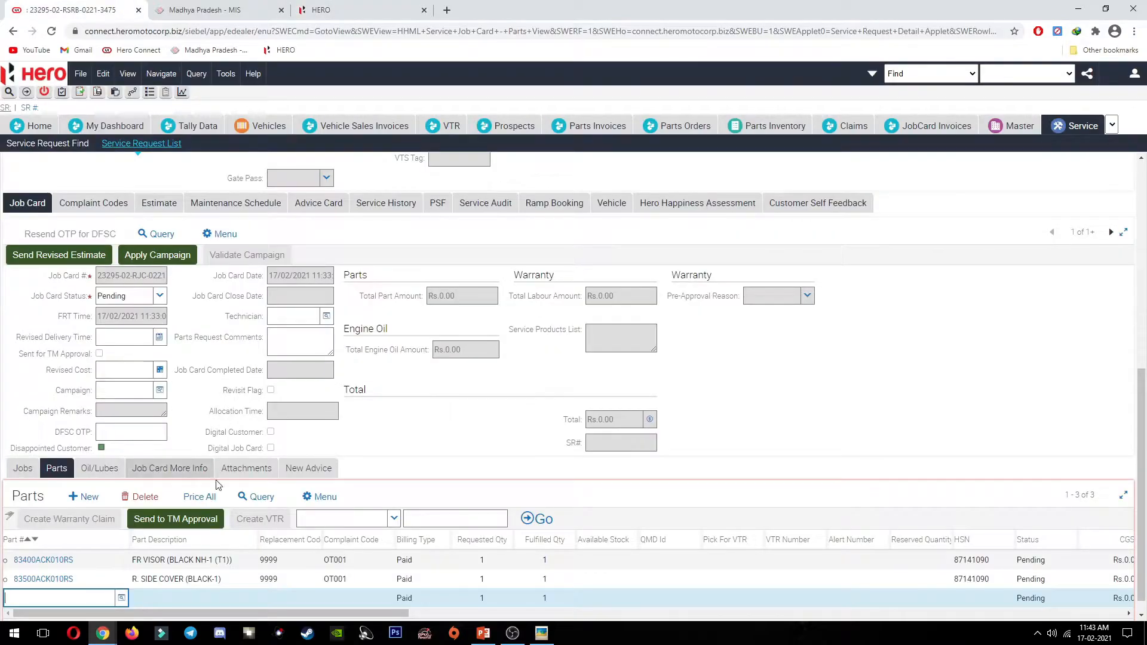
Step: Enter GUARD LEG part 50803KVH760S with replacement code 9999 and complaint OT001
scroll(94, 595, "down", 1)
key("ctrl+v")
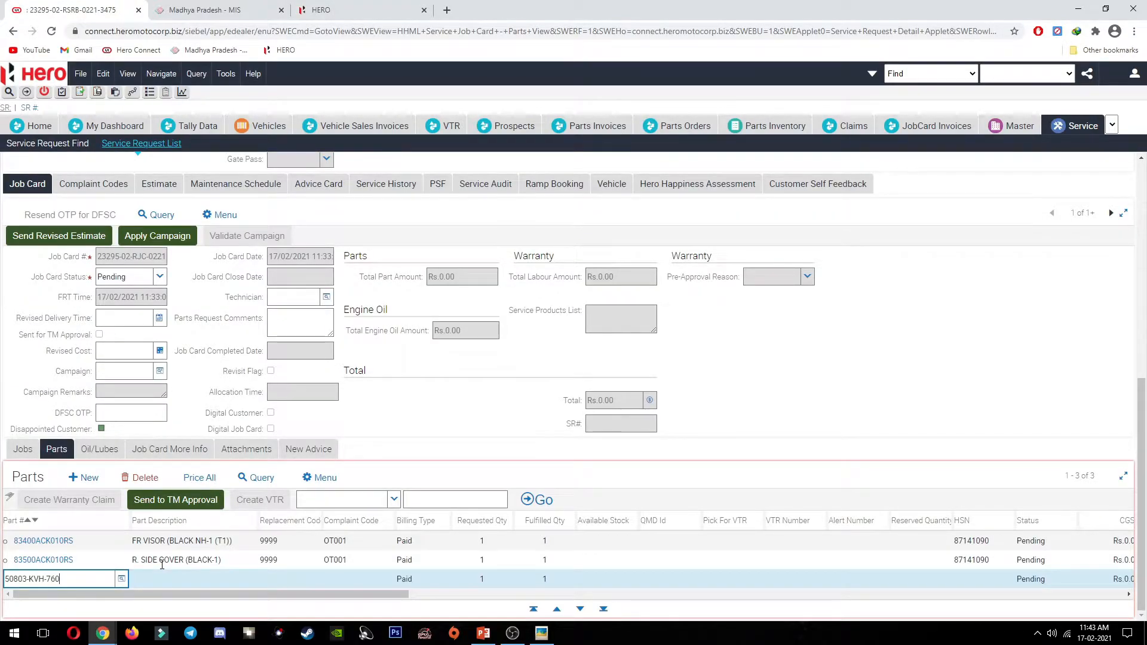
type("S")
key("BackSpace")
key("Tab")
type("999")
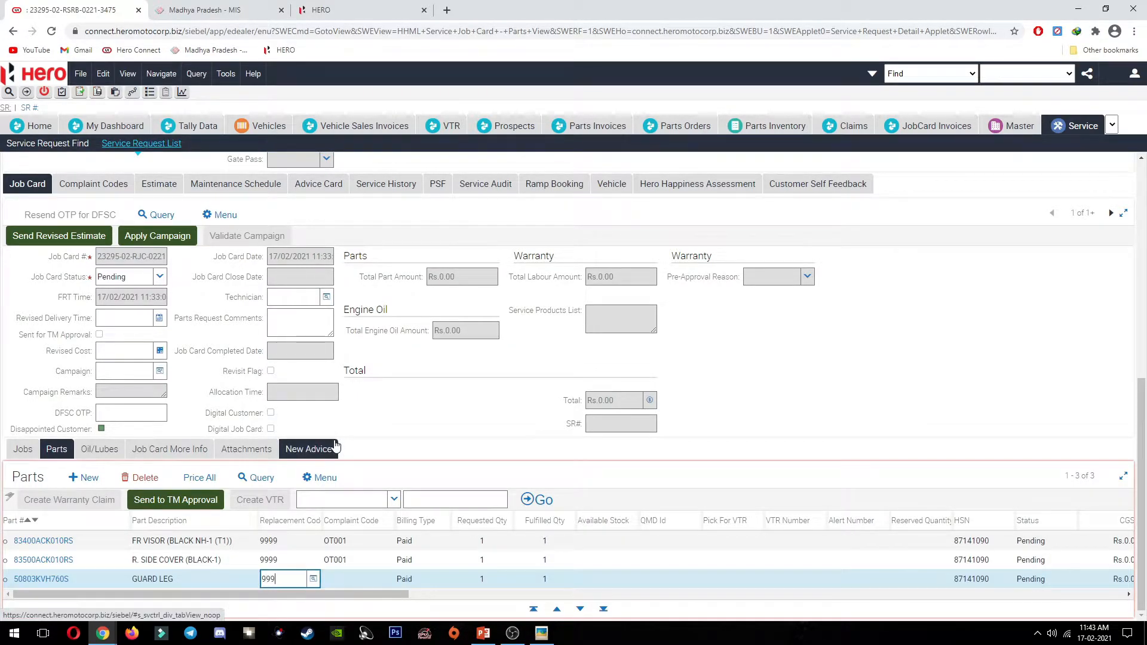
type("9")
key("Tab")
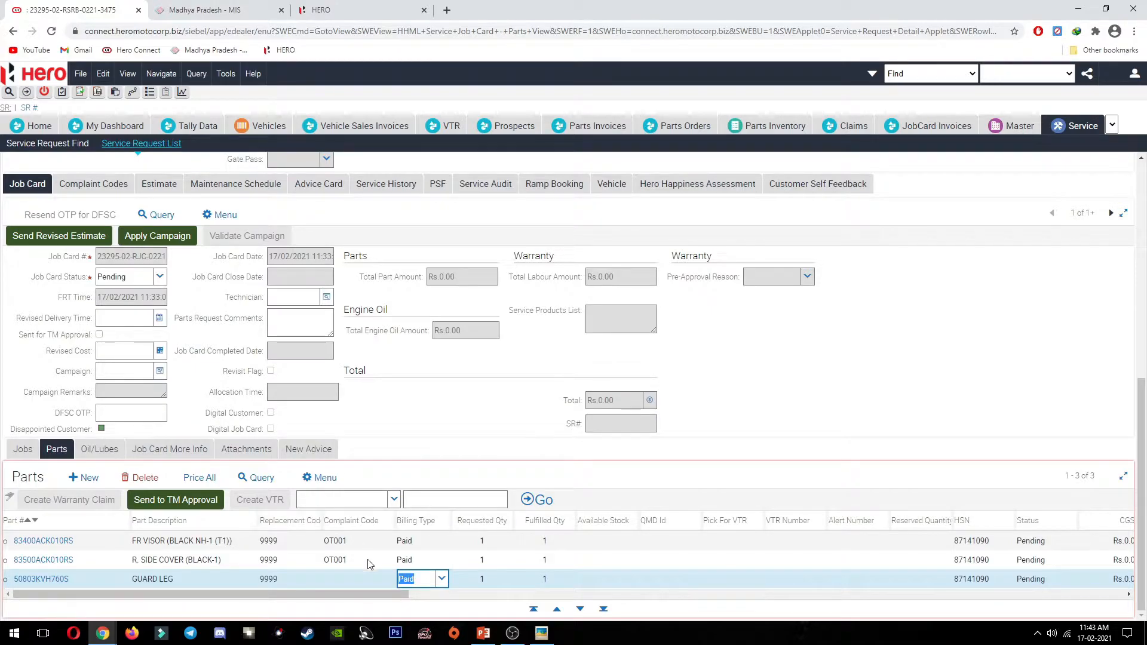
left_click(385, 580)
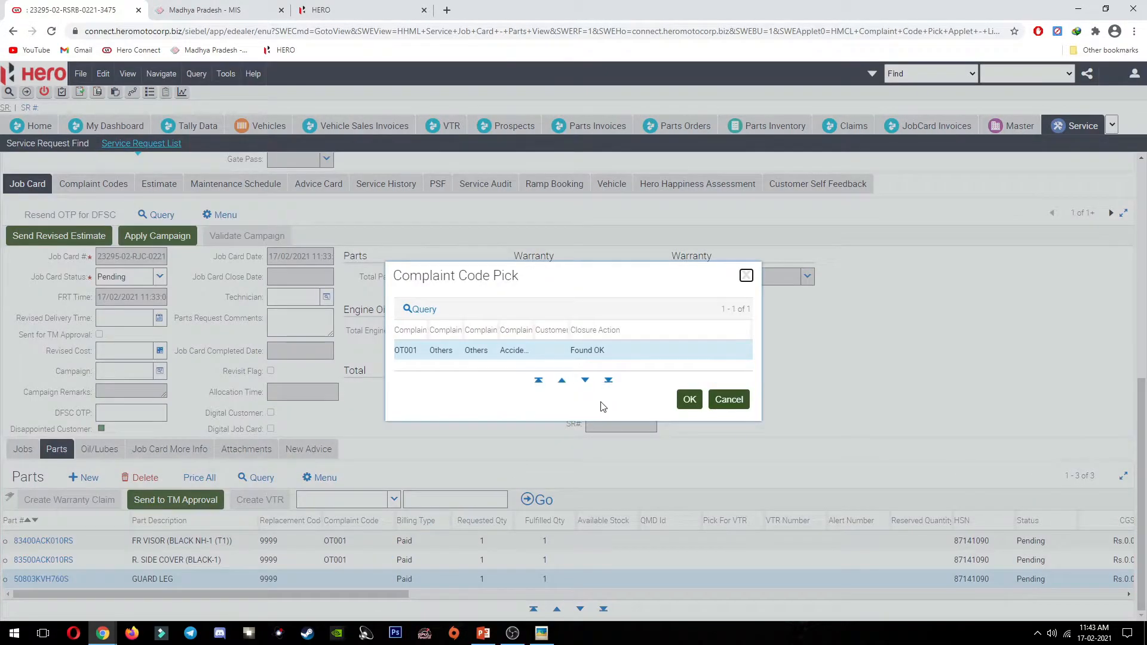
key("Return")
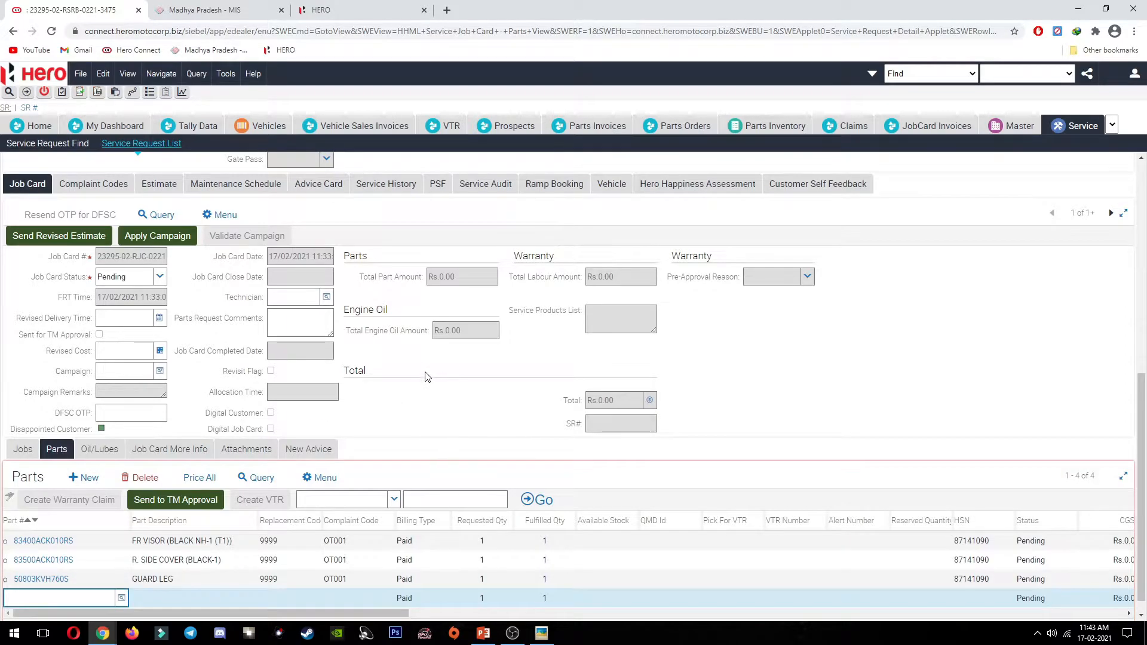
key("alt+Tab")
key("alt+Tab")
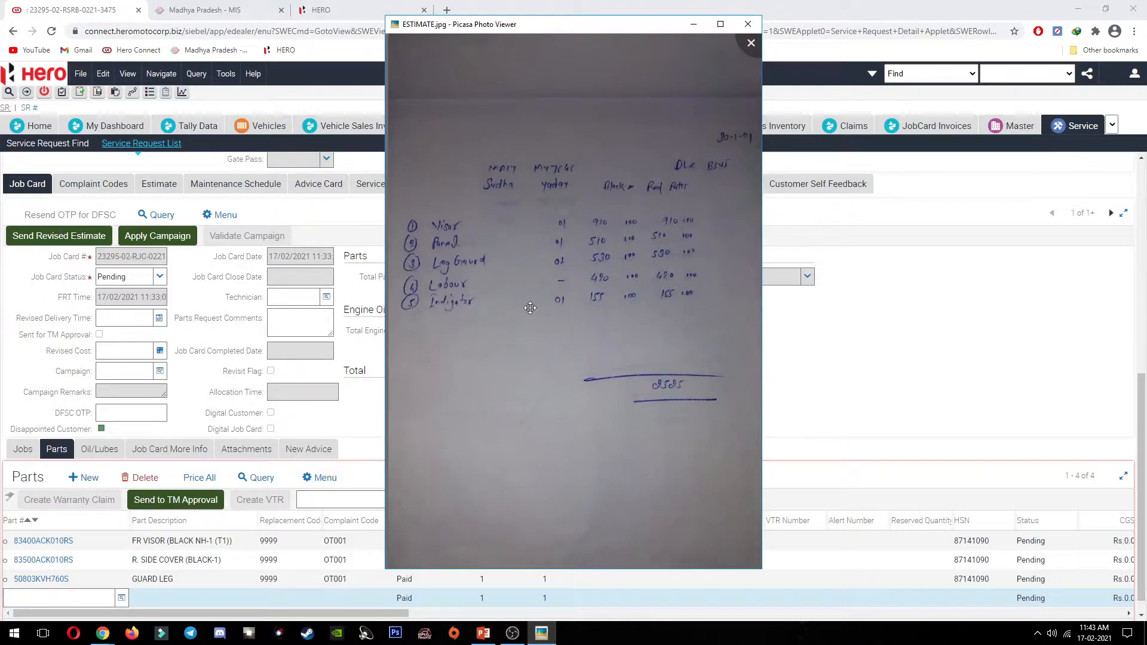
Step: Search the catalogue for WIN and copy the right front winker assembly number 3340B-AAH-001 from F-22 WINKERS
key("alt+Tab")
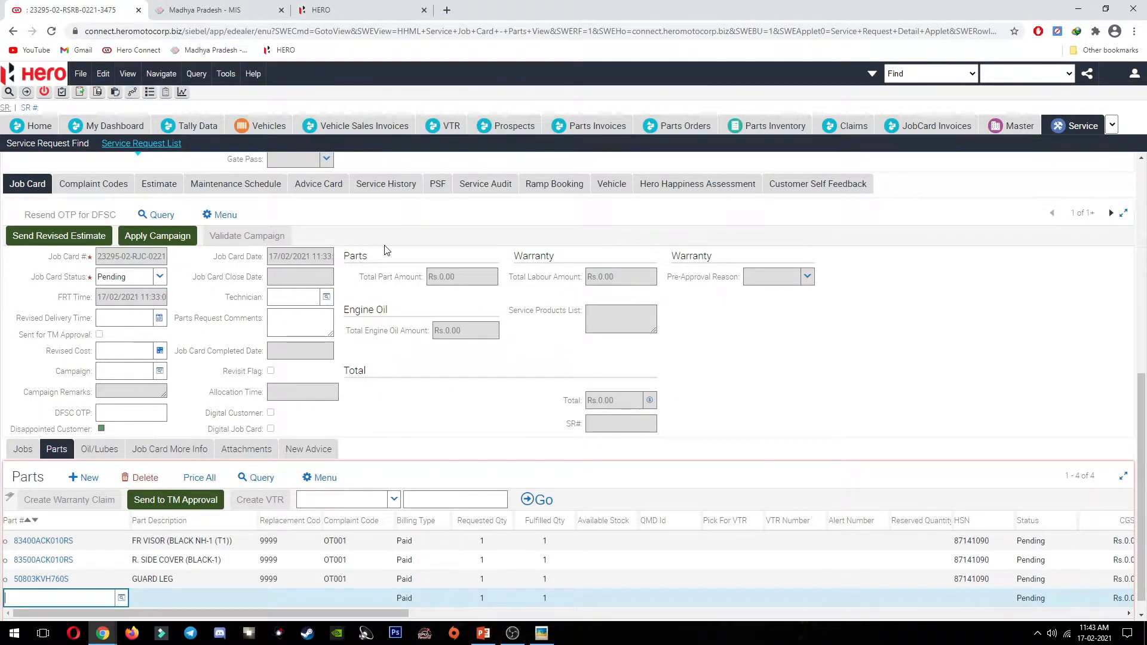
left_click(394, 10)
left_click_drag(609, 224, 529, 238)
type("WIN")
left_click(854, 322)
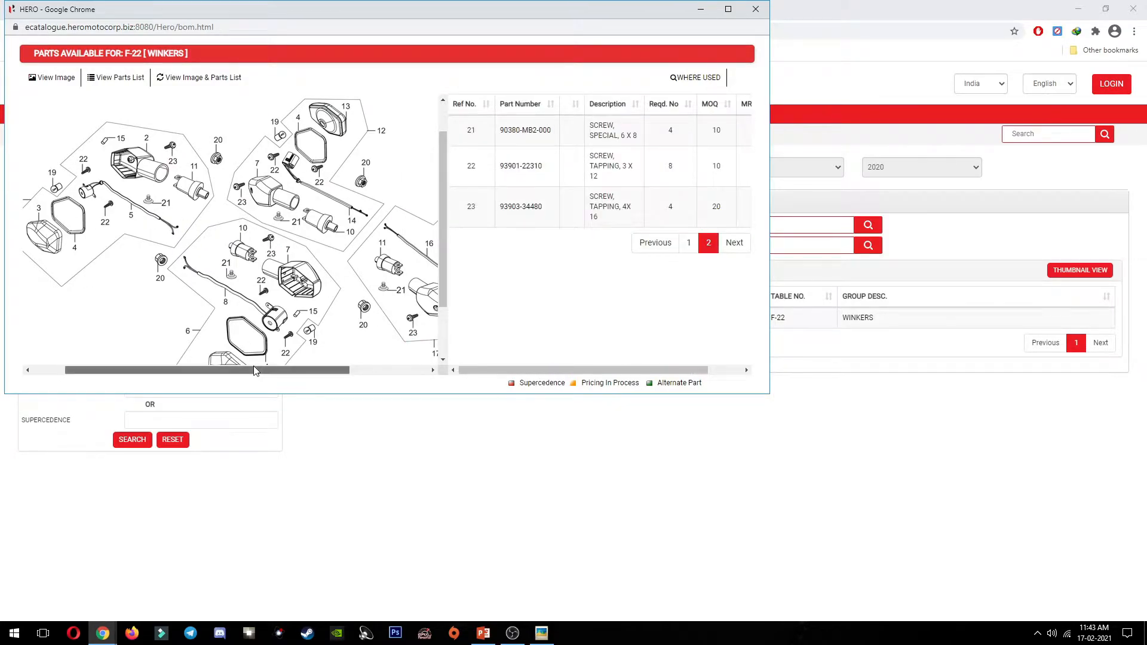
left_click_drag(254, 371, 228, 371)
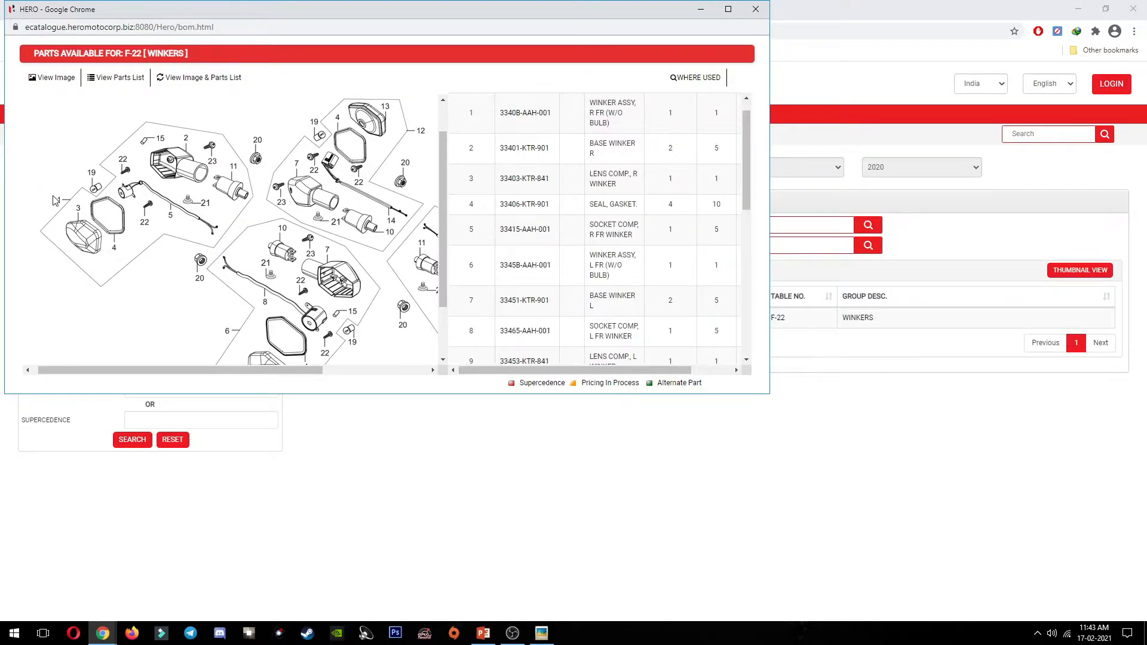
left_click(58, 202)
left_click(572, 112)
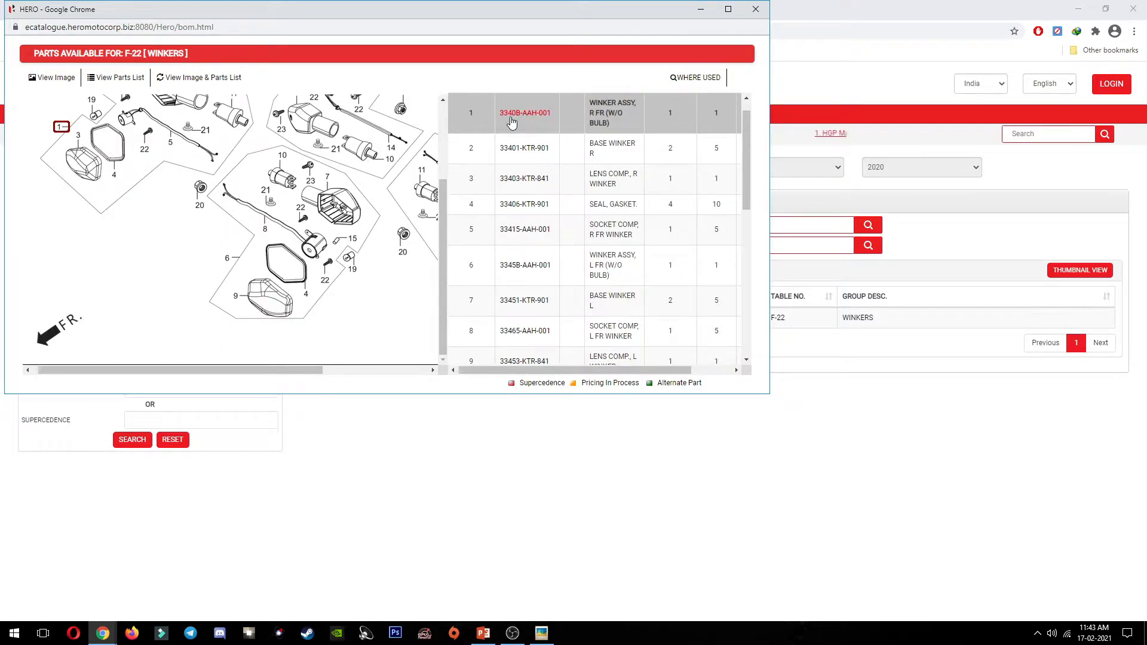
left_click_drag(497, 114, 553, 124)
key("ctrl+c")
left_click(756, 9)
left_click(90, 10)
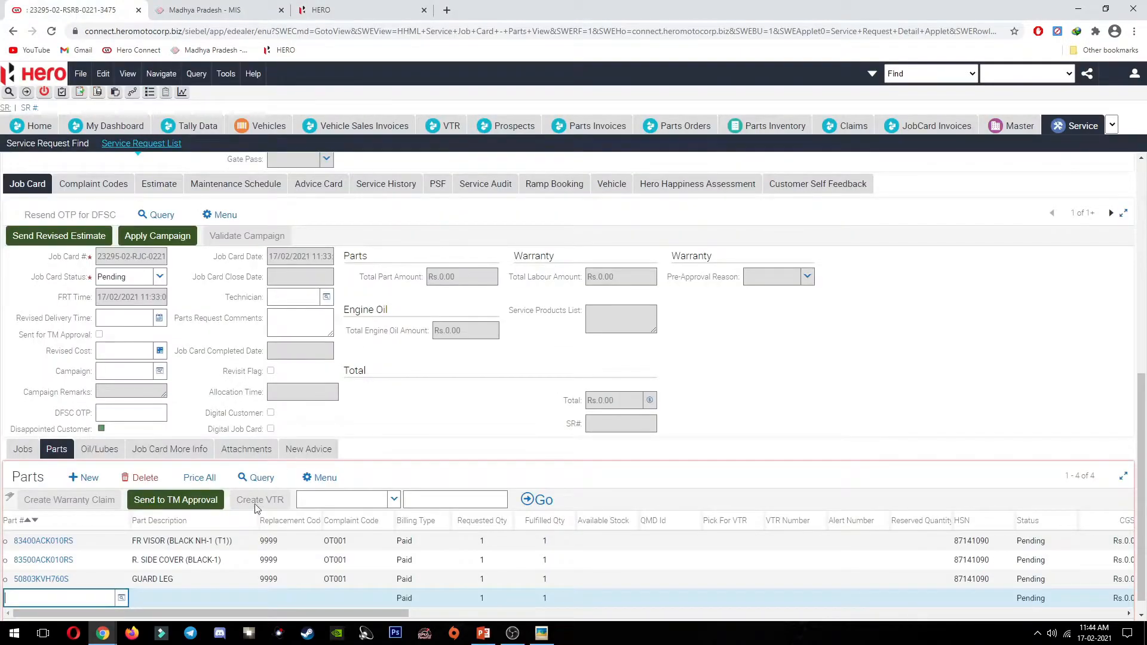
Step: Enter WINKER ASSY R FR (W/O BULB) as 3340BAAH001S with code 9999 and complaint OT001
key("ctrl+v")
type("S")
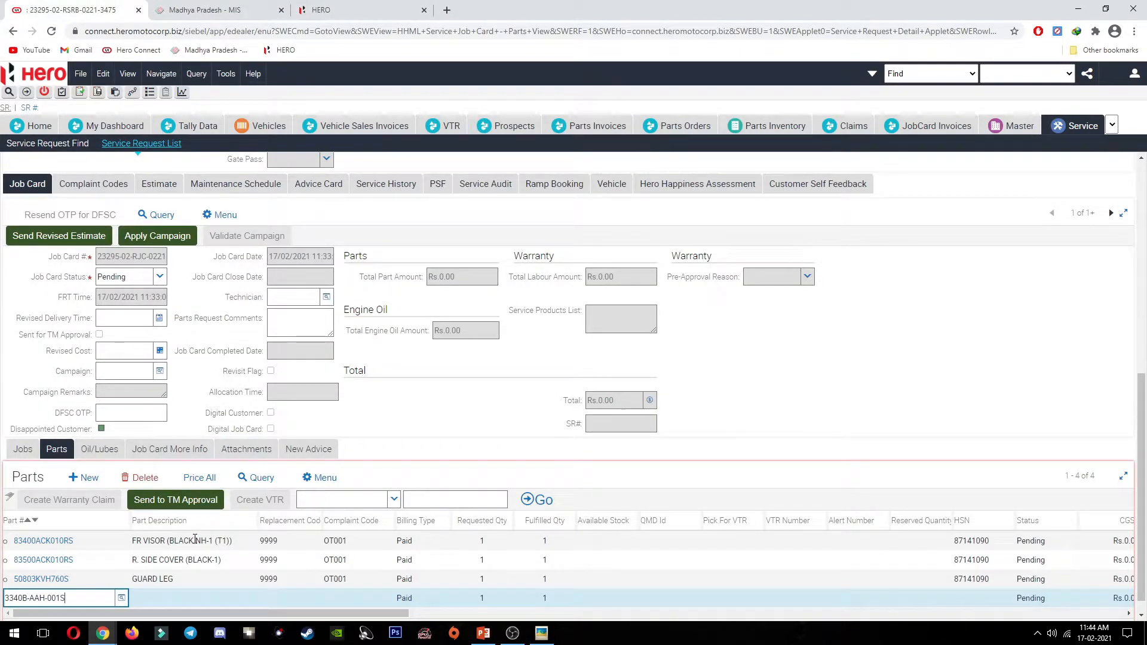
key("BackSpace")
key("Left")
key("Left")
key("Left")
key("BackSpace")
key("Tab")
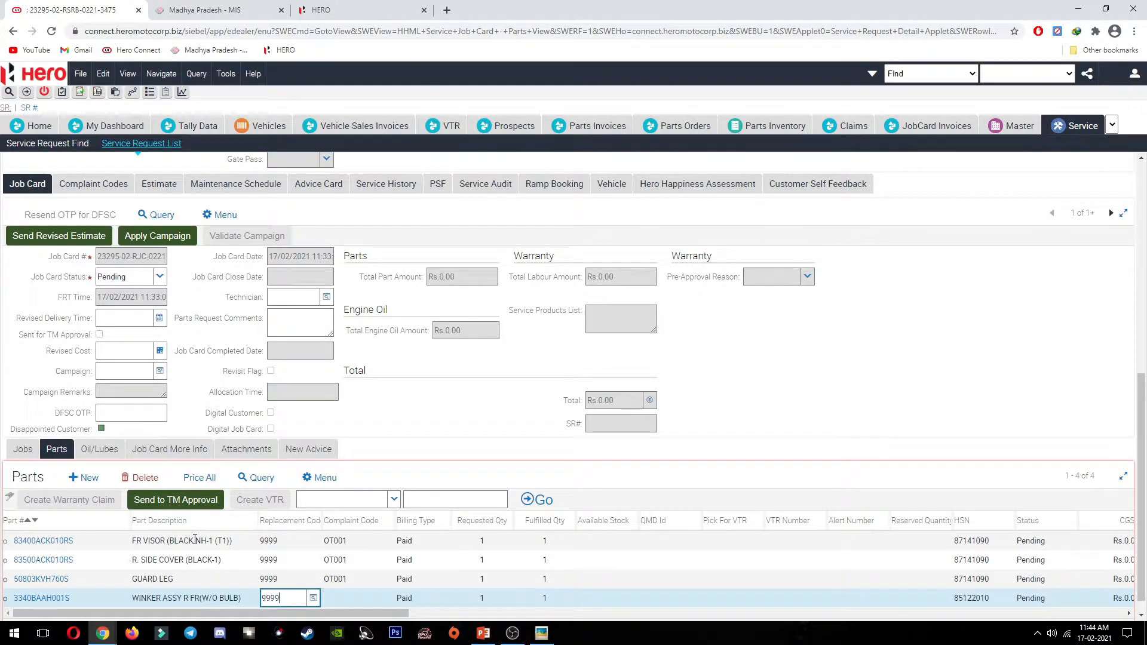
left_click(364, 599)
left_click(387, 598)
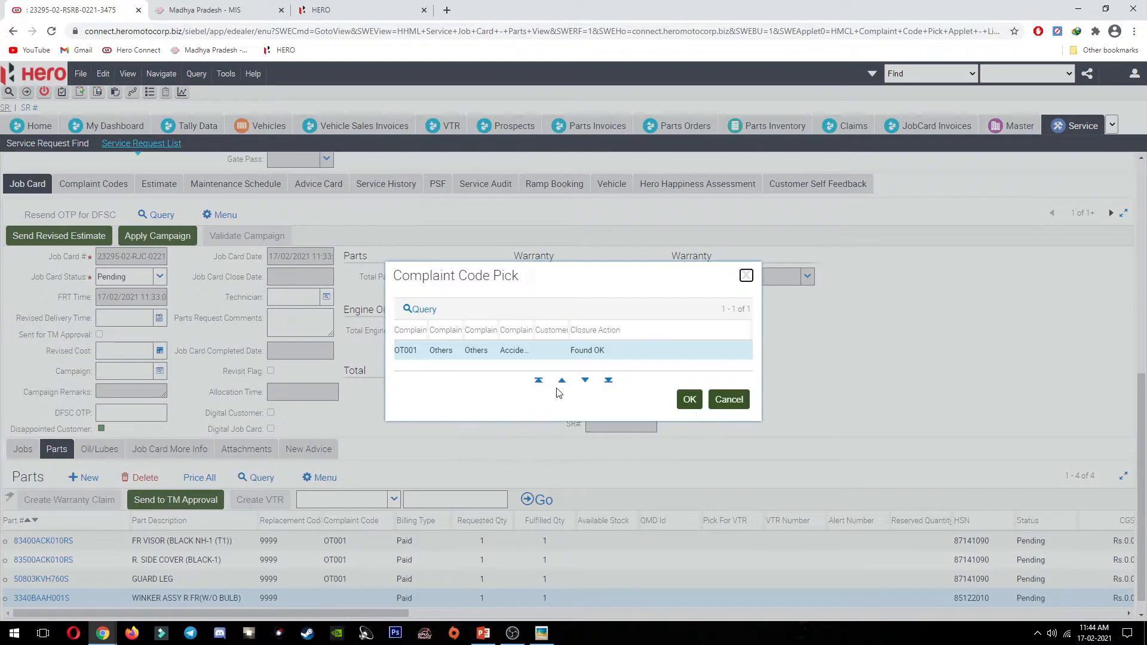
left_click(689, 399)
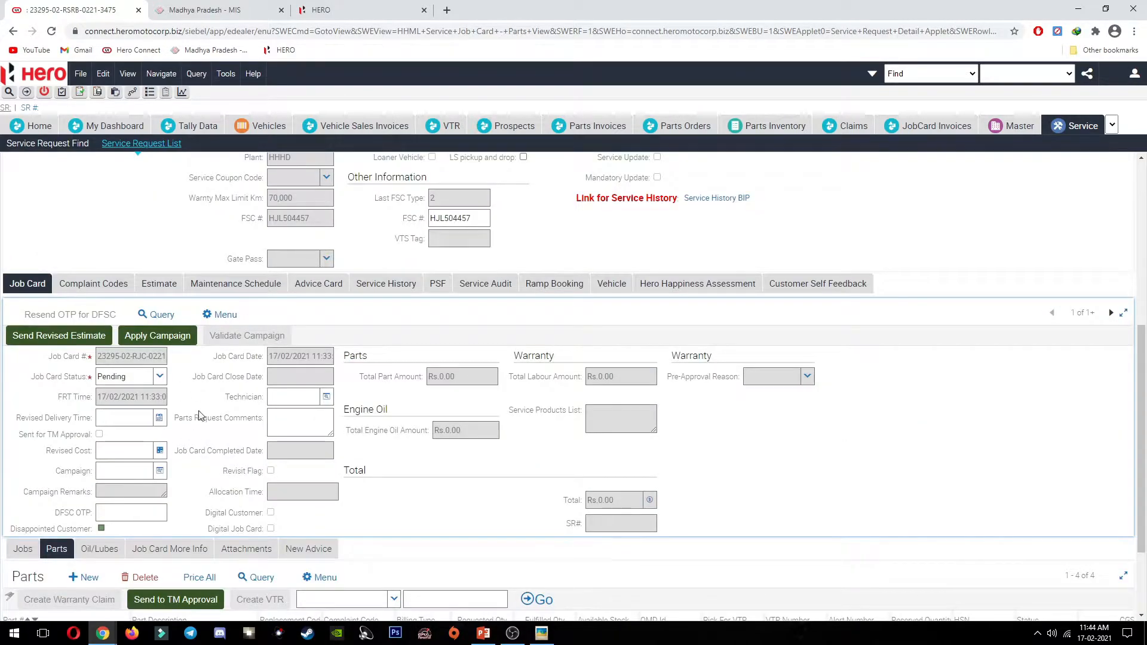
scroll(193, 418, "down", 2)
key("alt+Tab")
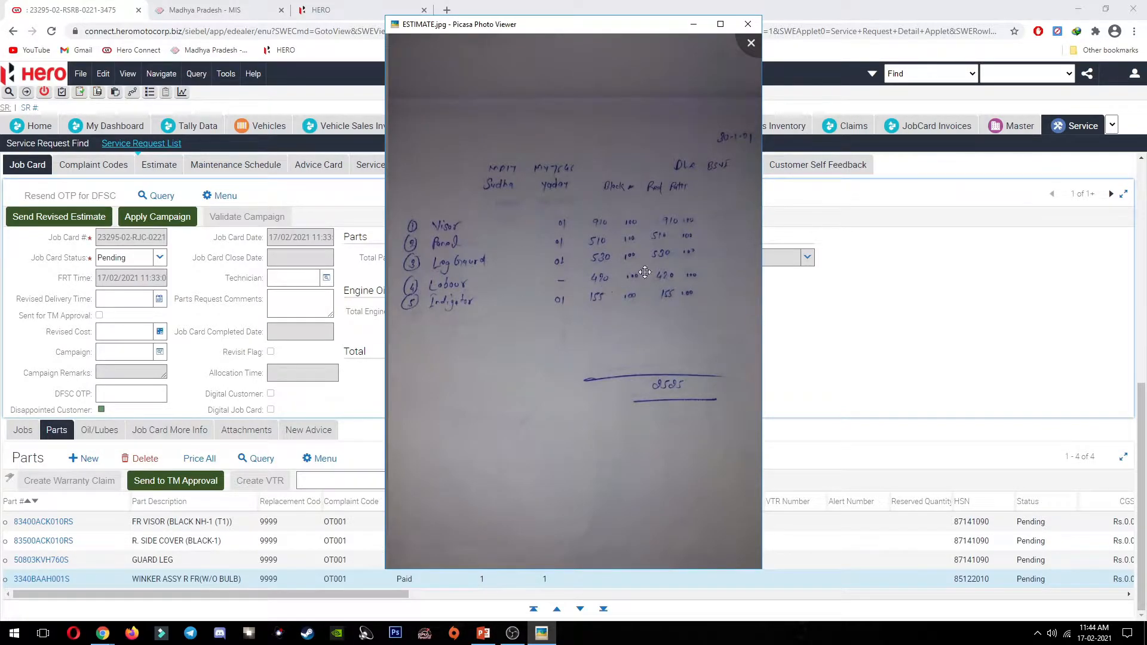
Step: Add a Paid ACCIDENTAL LABOUR job 102032 with complaint code OT001
left_click(359, 215)
left_click(22, 430)
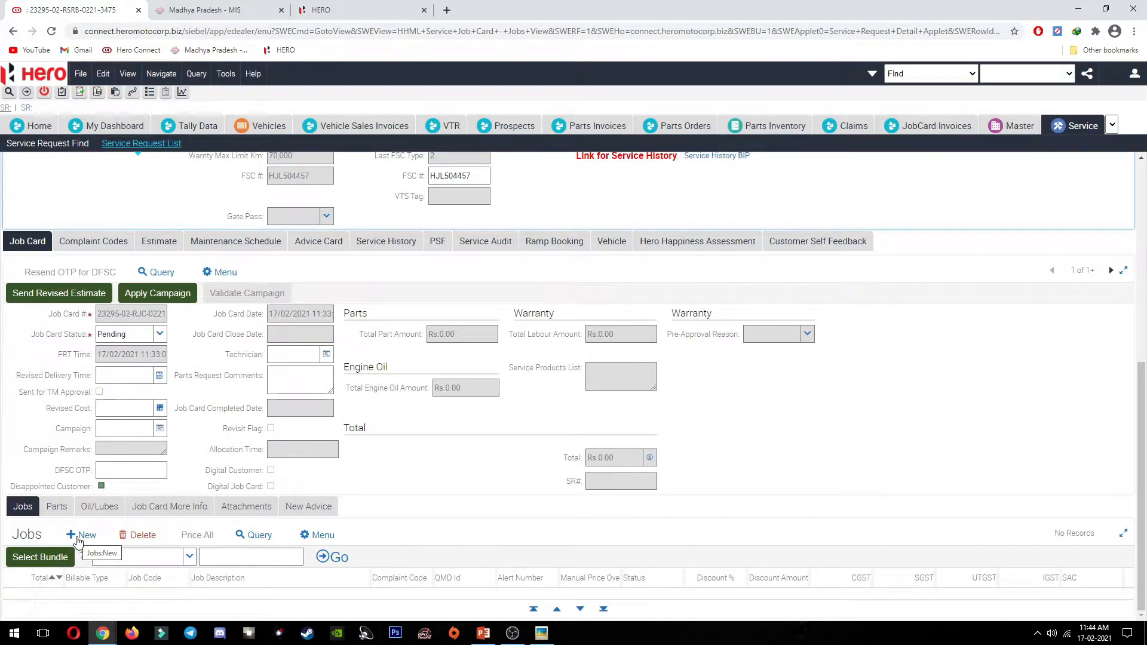
left_click(39, 537)
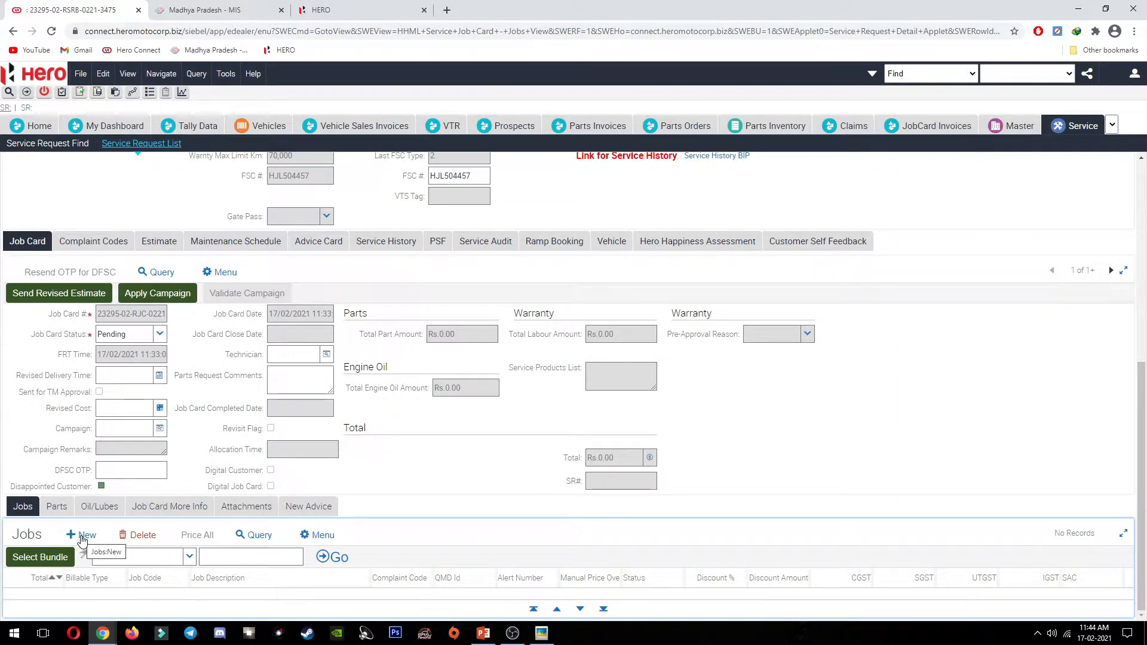
left_click(83, 537)
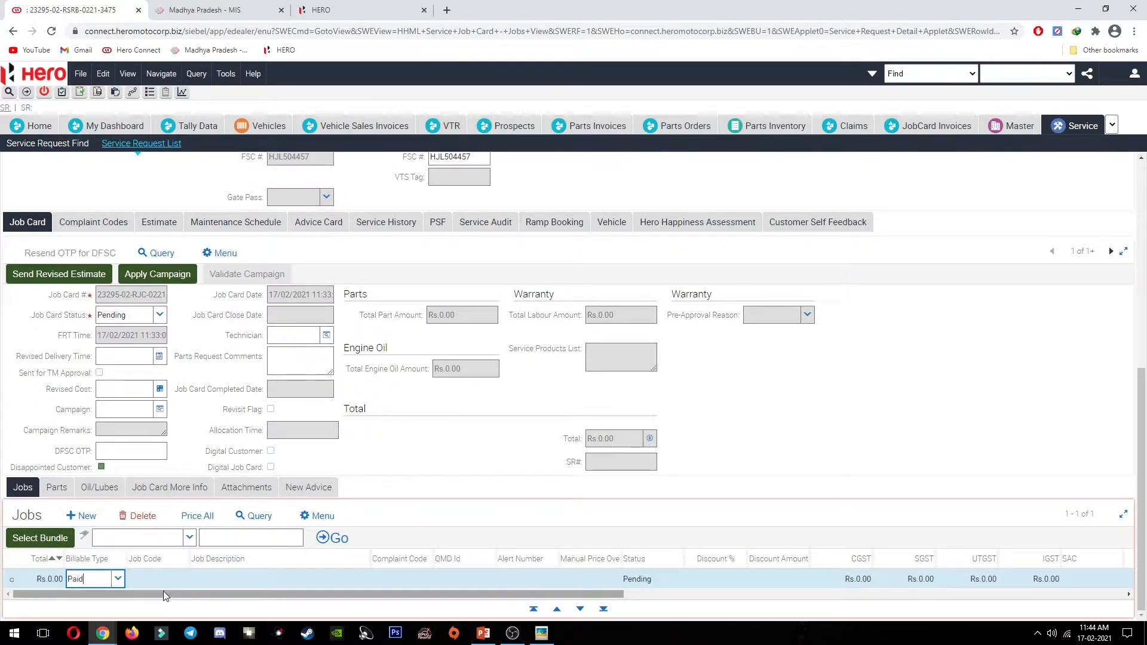
left_click(160, 580)
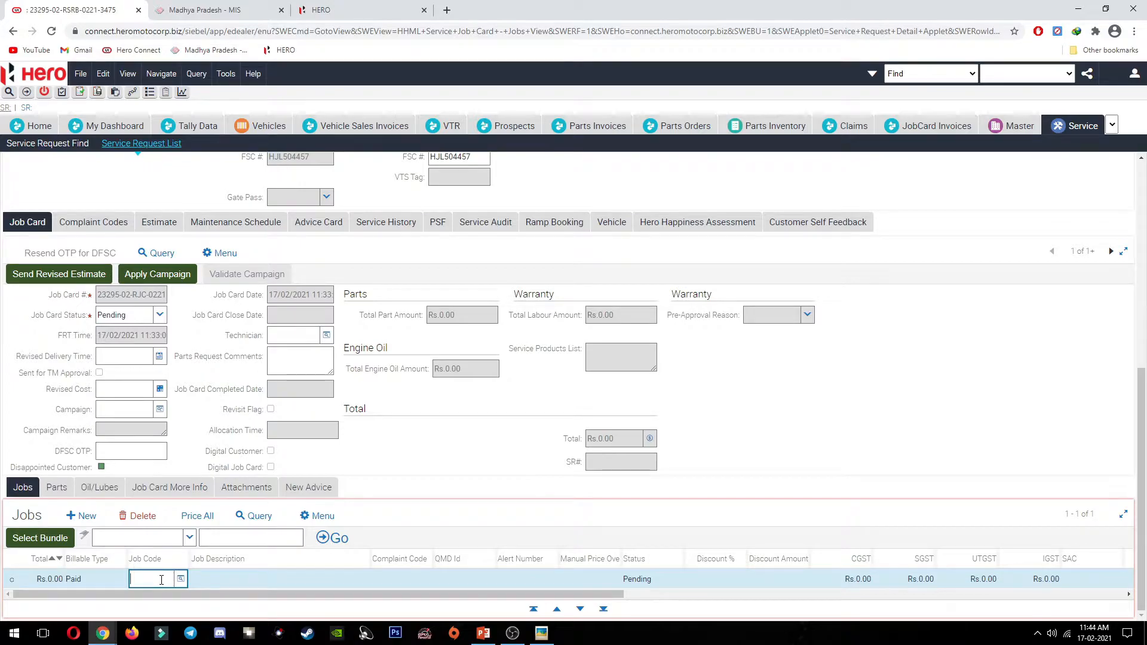
type("102032")
key("Tab")
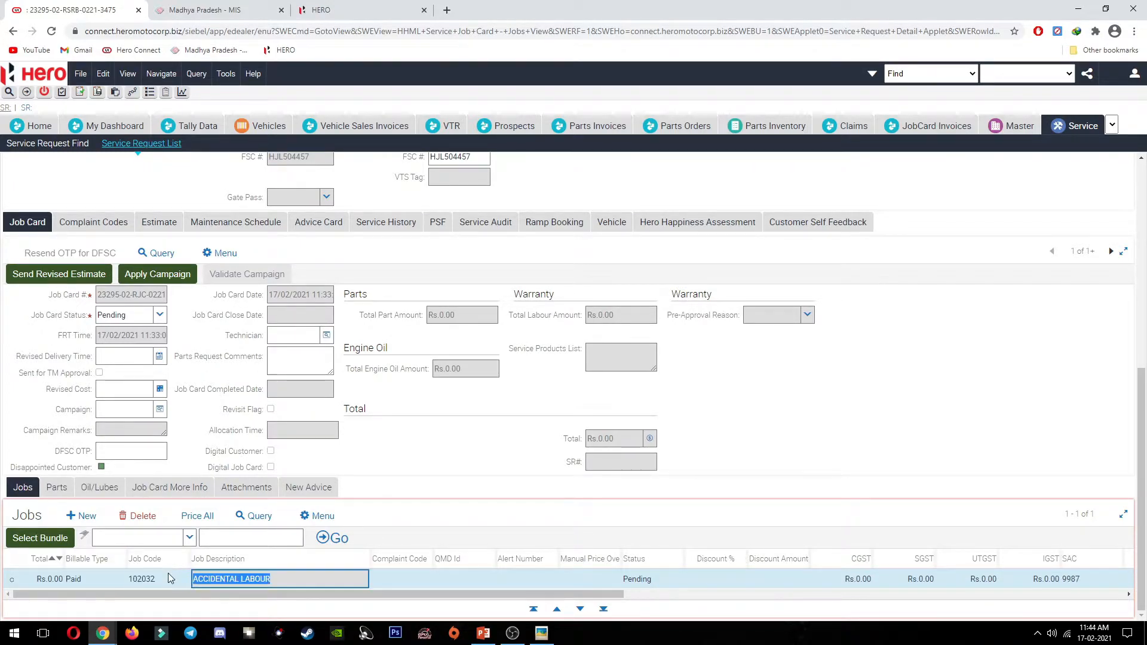
key("Tab")
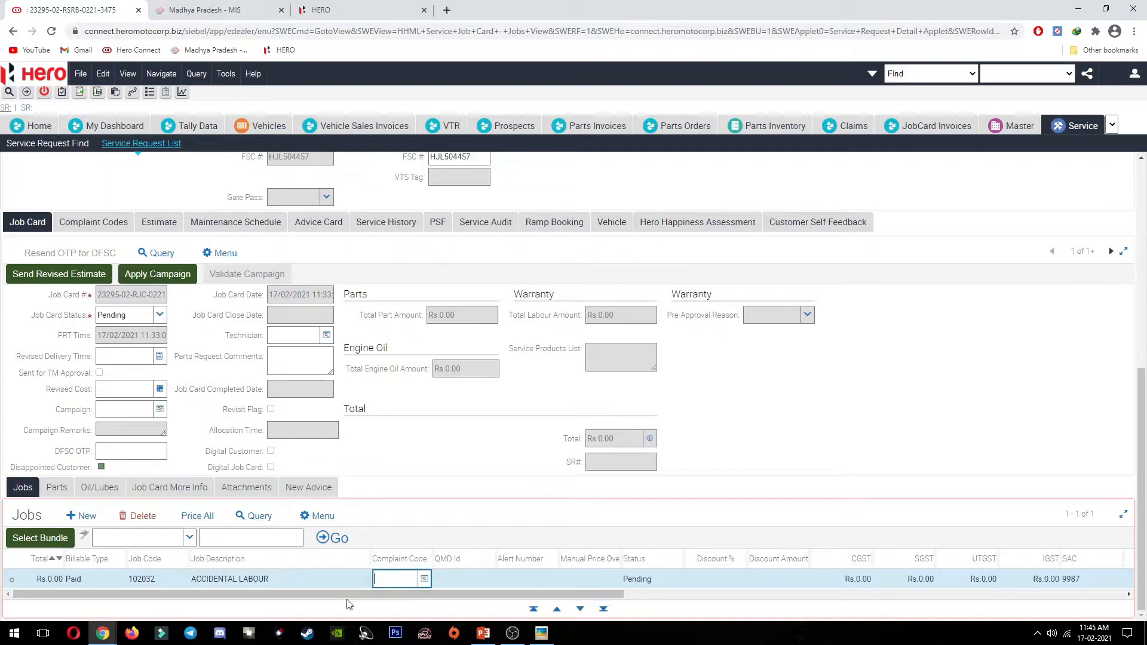
left_click(424, 578)
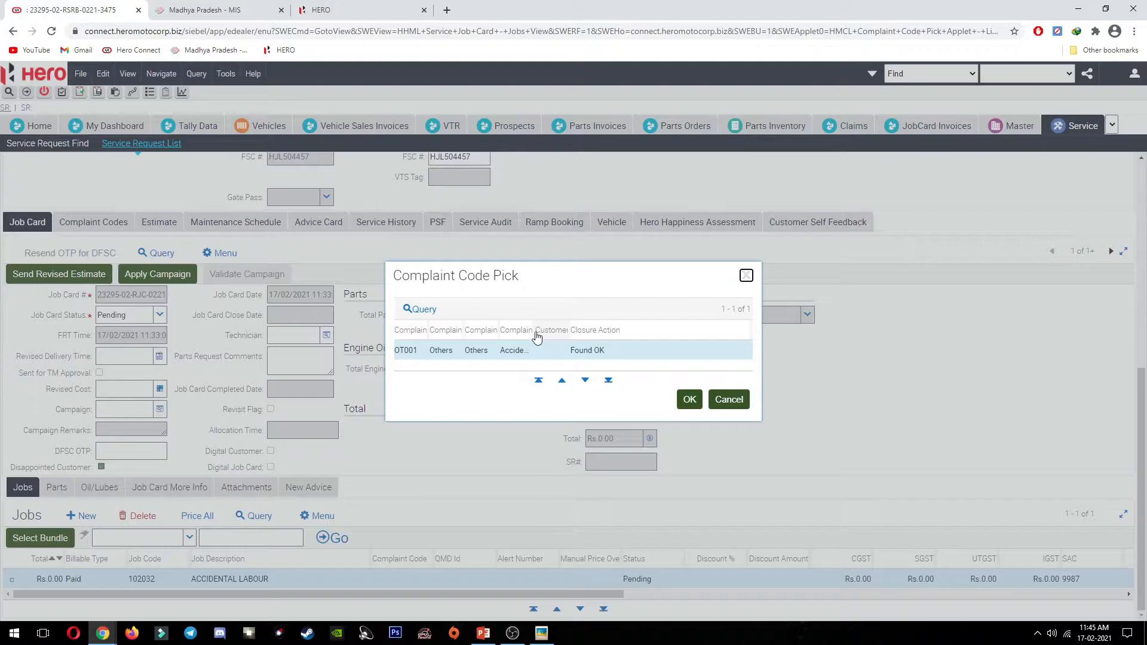
left_click_drag(567, 335, 597, 334)
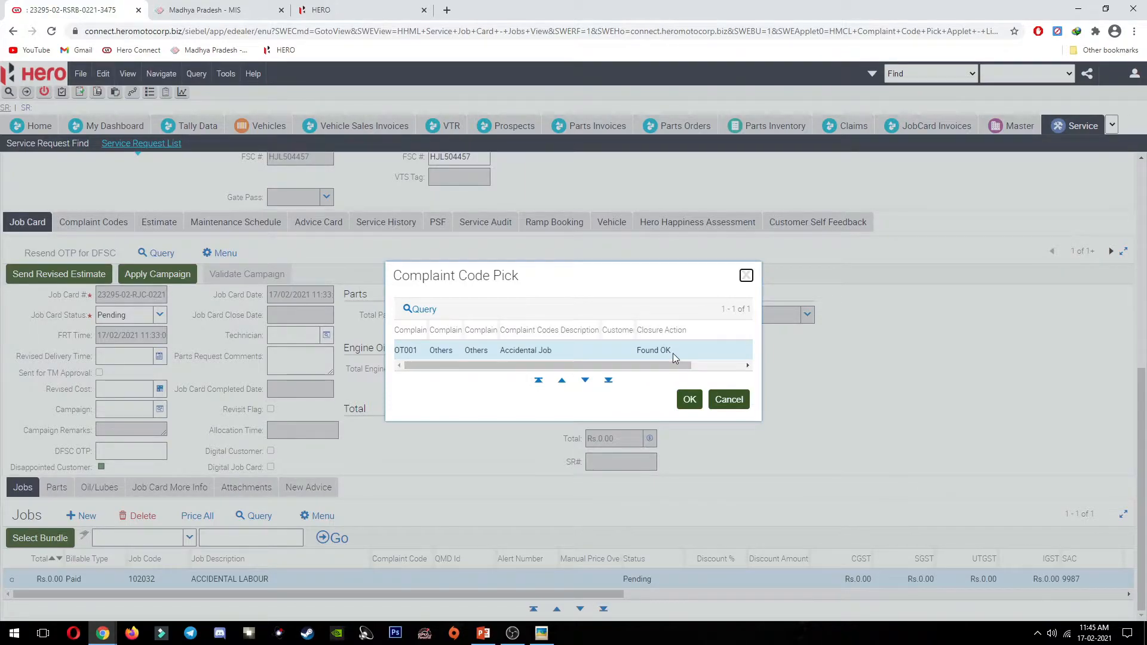
left_click(690, 400)
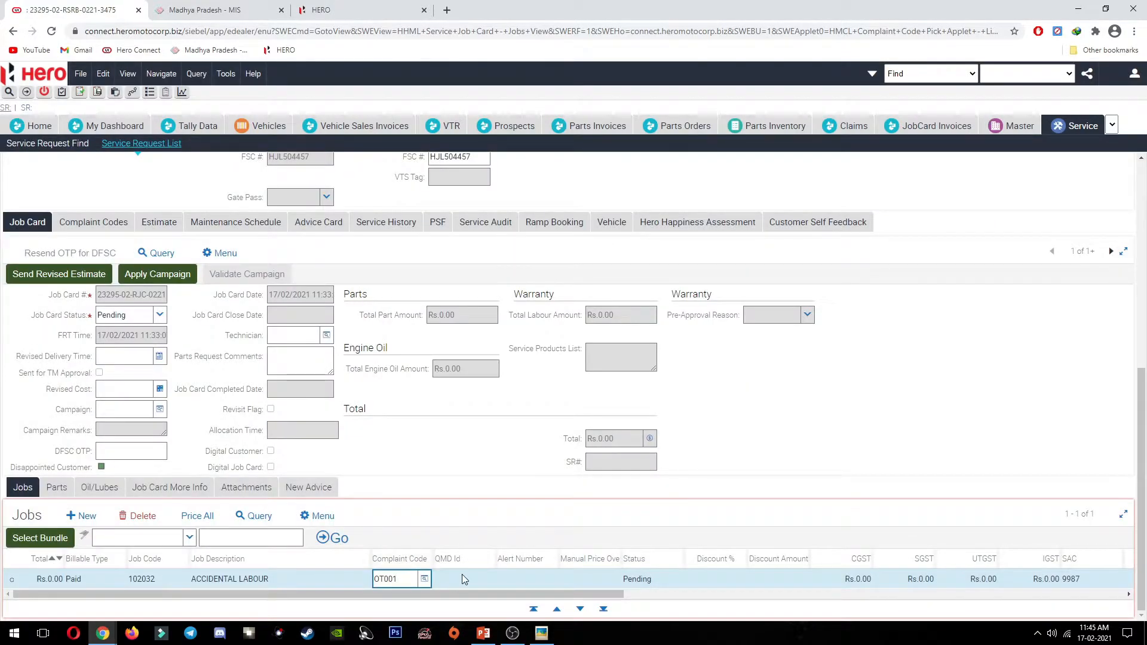
Step: Widen the Manual Price Override column and check the handwritten estimate photo
left_click(545, 580)
left_click(576, 577)
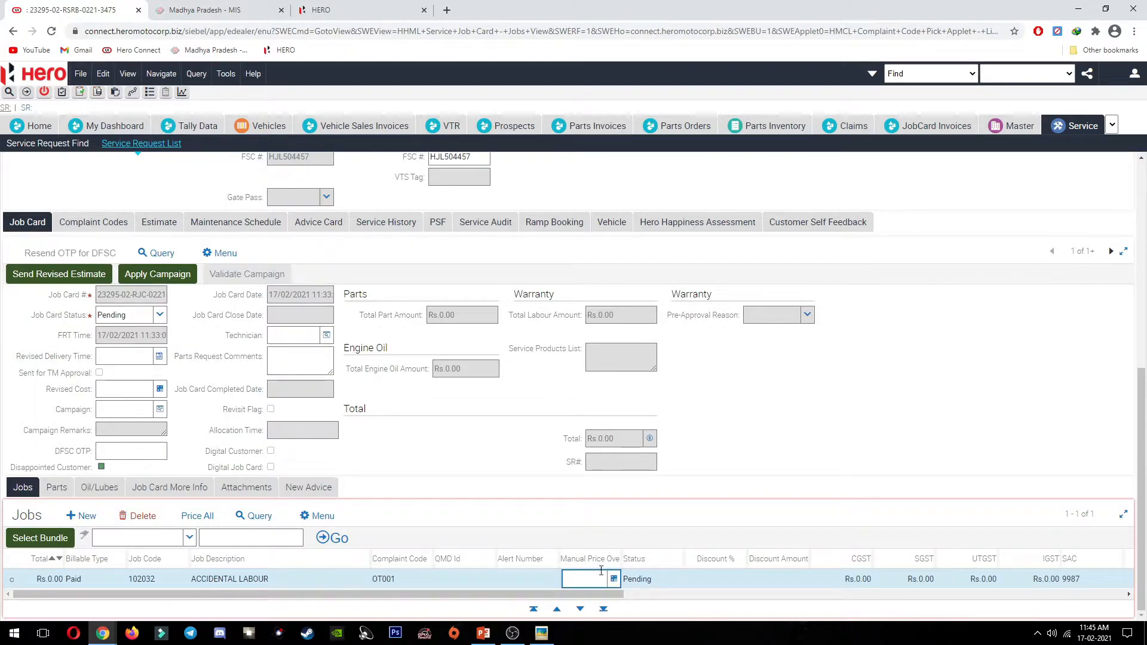
left_click_drag(621, 556, 646, 557)
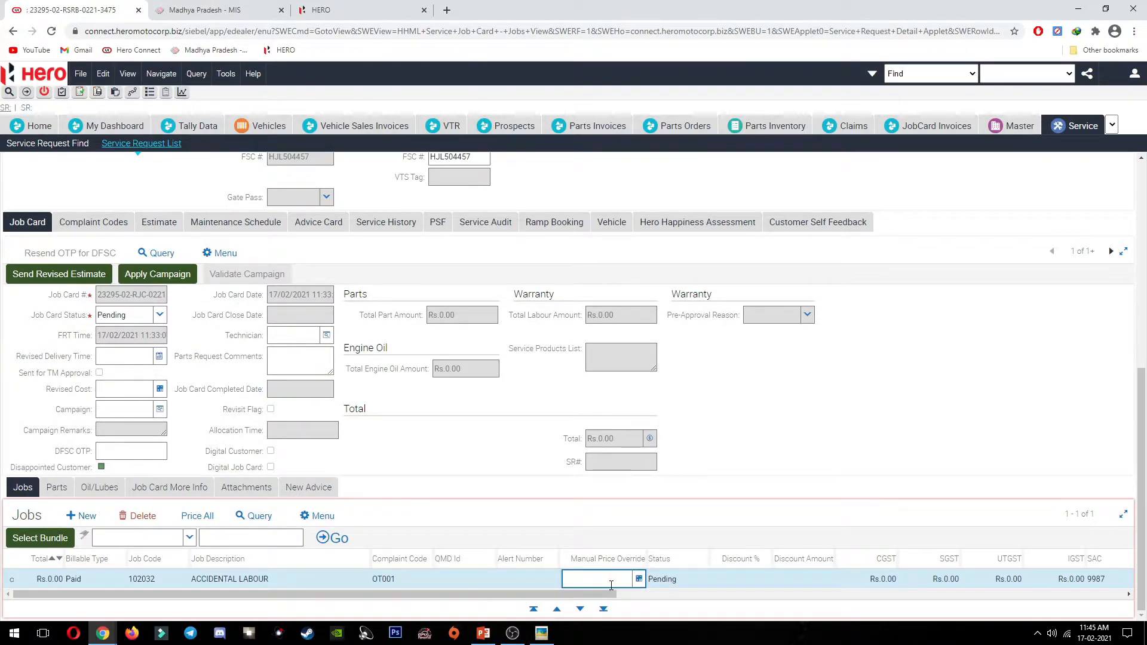
left_click_drag(611, 594, 575, 595)
left_click(541, 633)
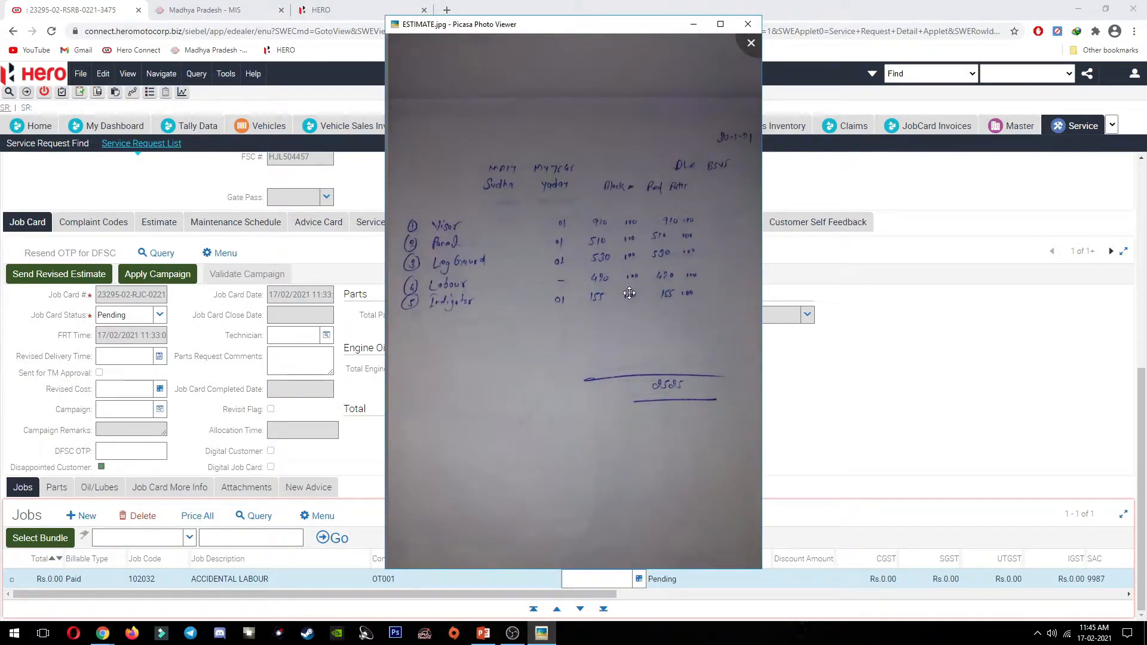
Step: Search the Z folder for GST and open the GST CALCULATOR workbook
key("super+d")
right_click(315, 99)
left_click(353, 135)
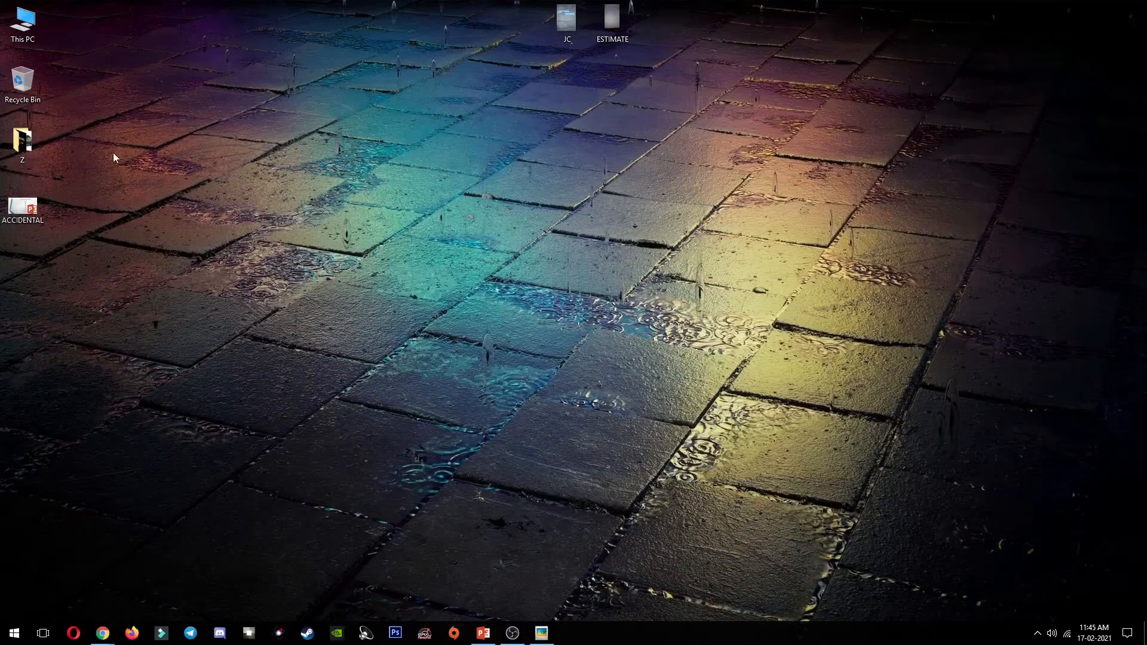
double_click(28, 148)
left_click(689, 149)
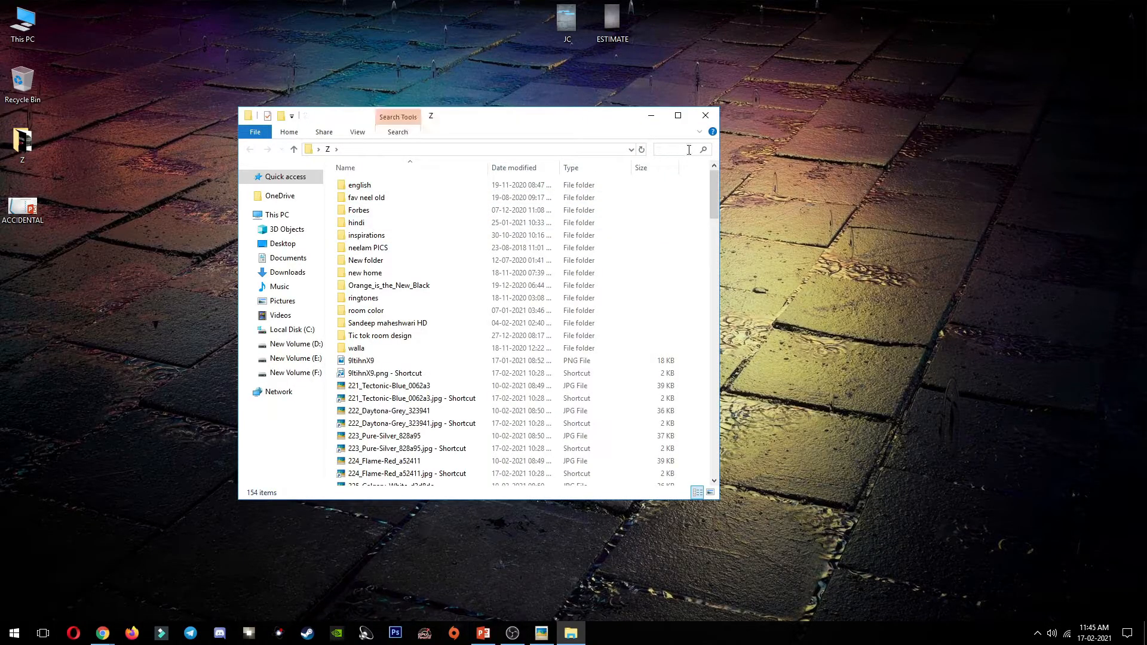
key("Return")
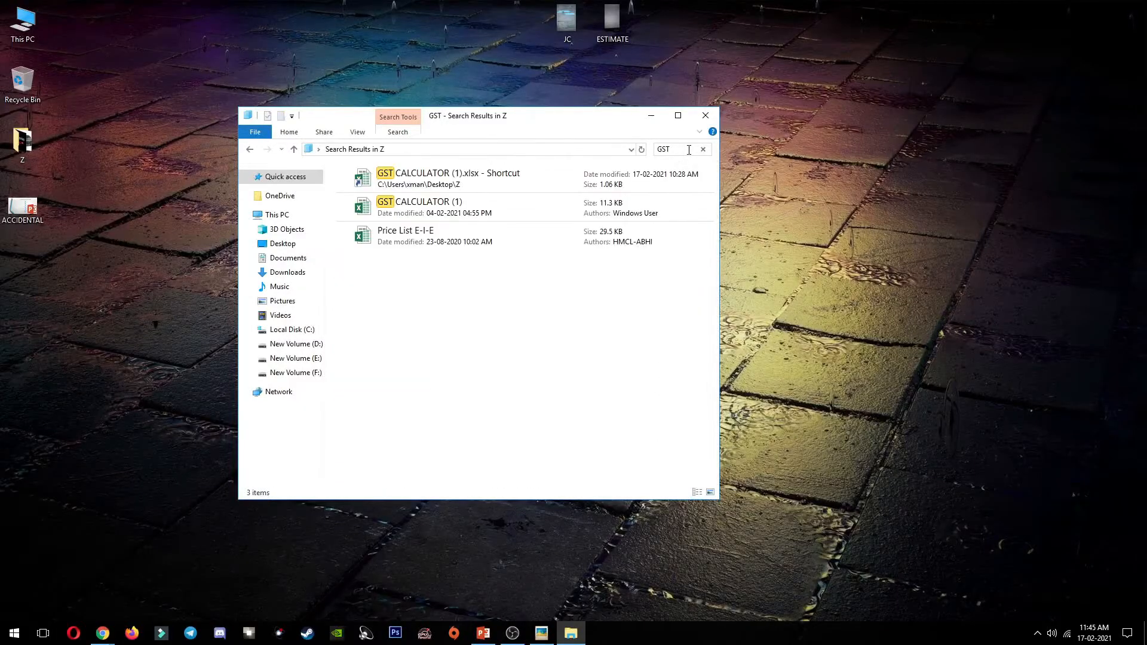
double_click(491, 193)
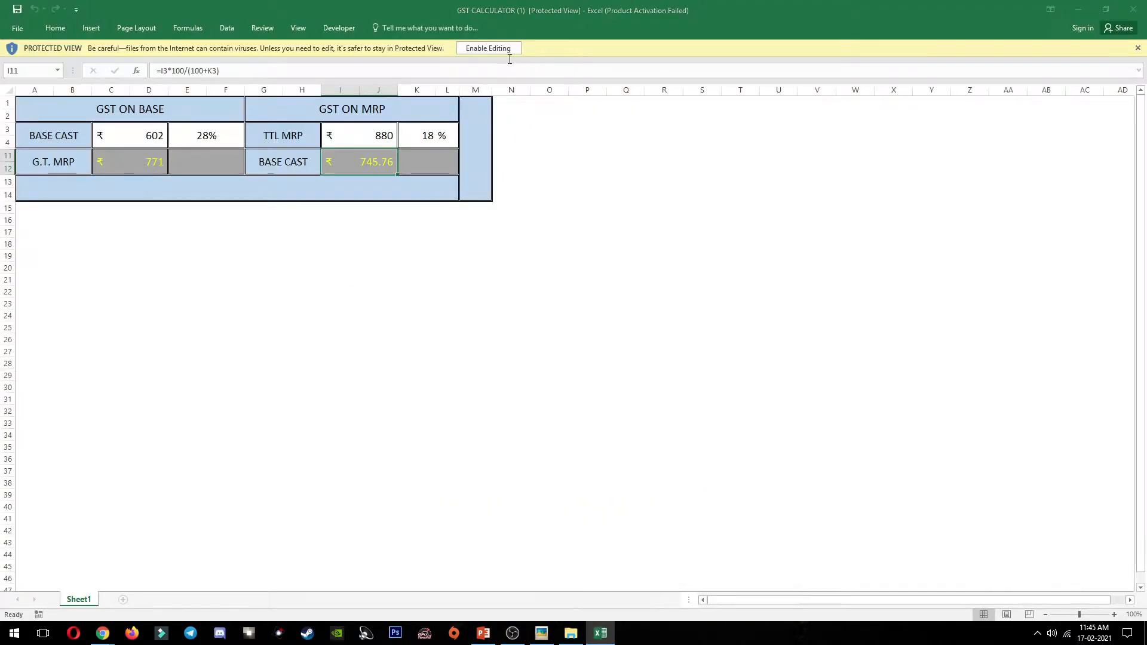
Step: Enable editing in GST CALCULATOR and enter 420 as TTL MRP, giving base cost 355.93
left_click(691, 432)
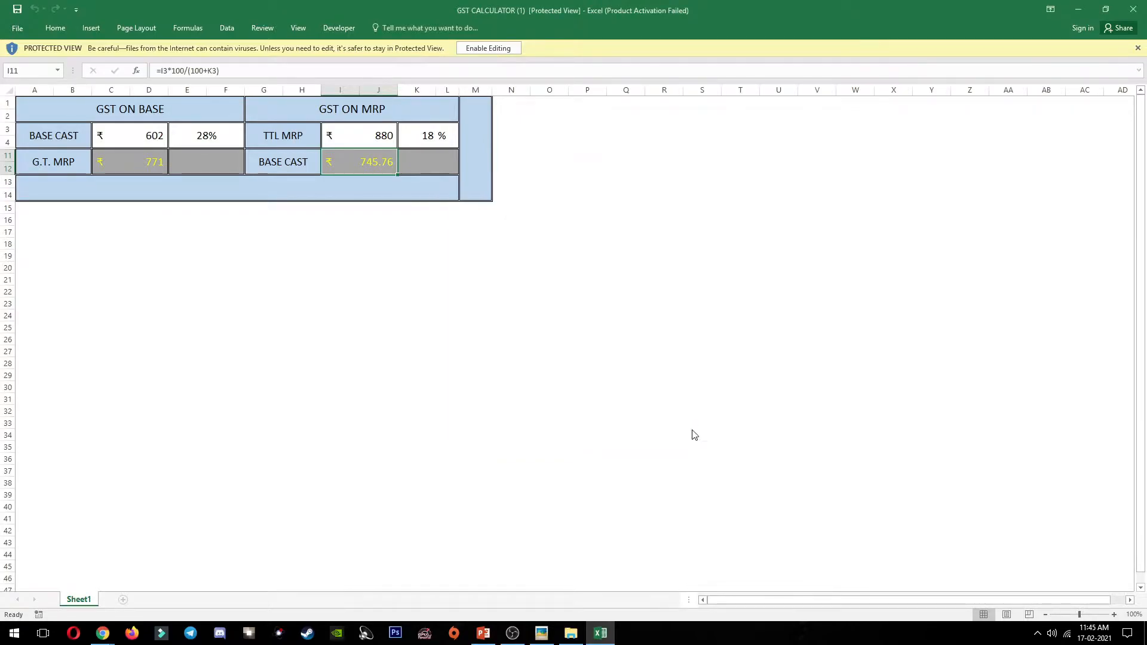
left_click(488, 51)
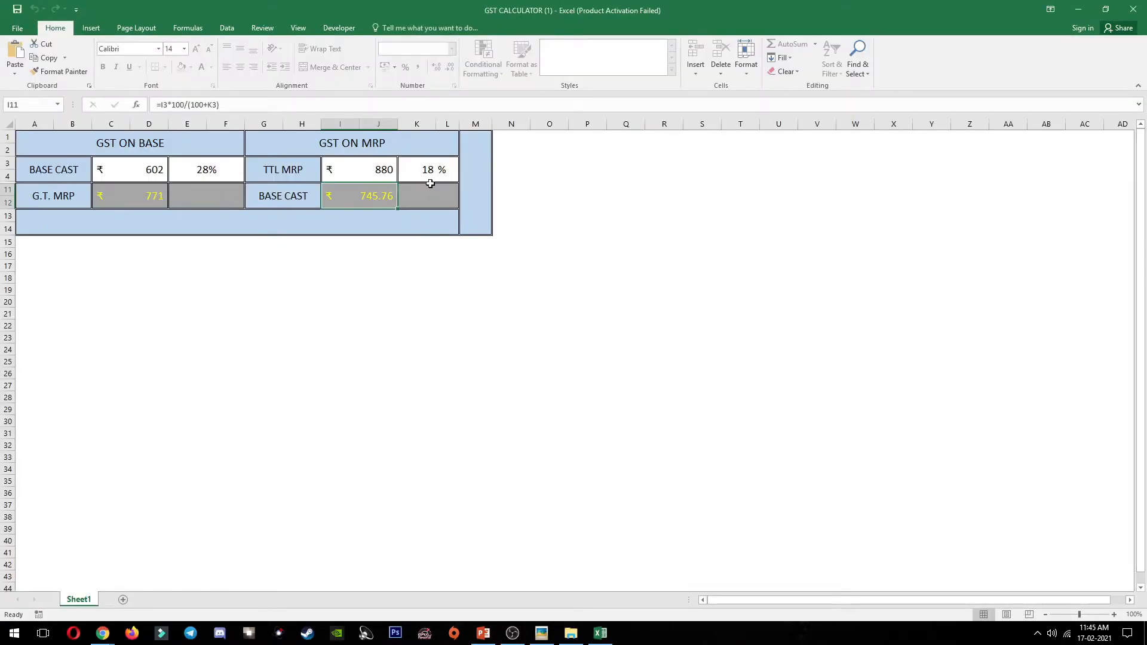
left_click(380, 172)
key("Right")
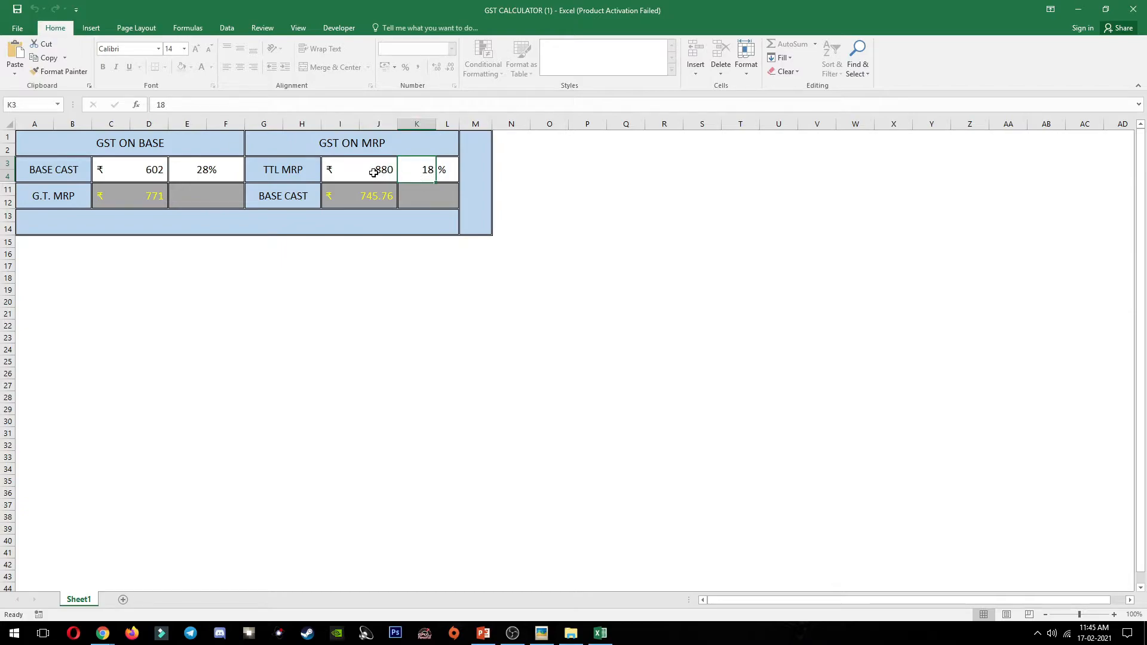
left_click(375, 172)
left_click(369, 184)
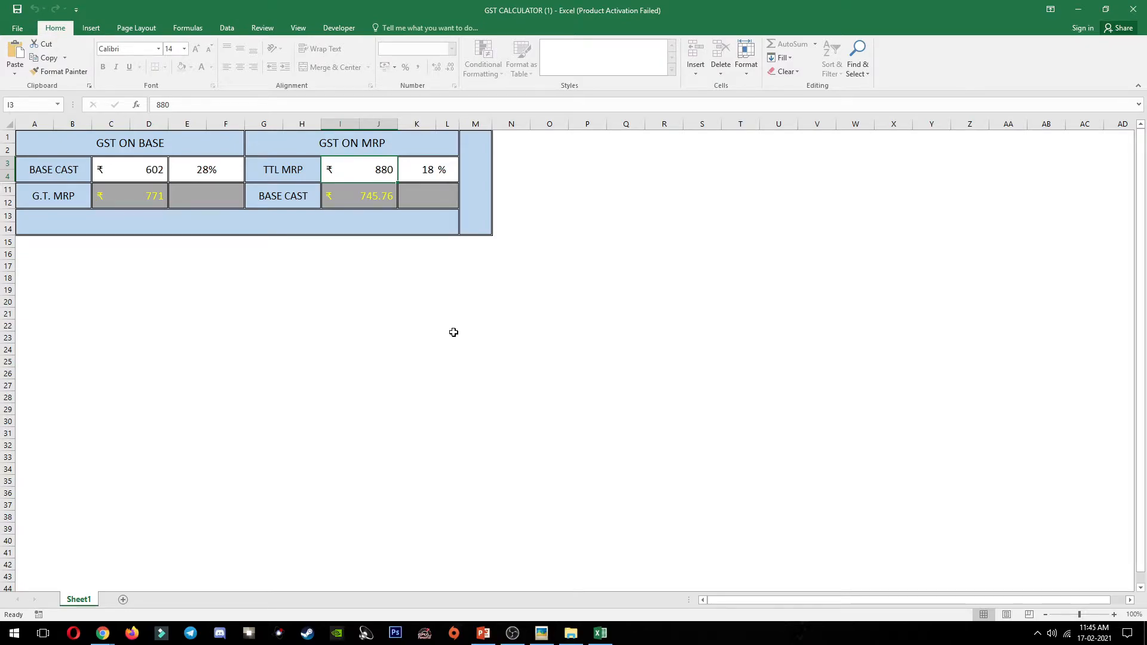
type("420")
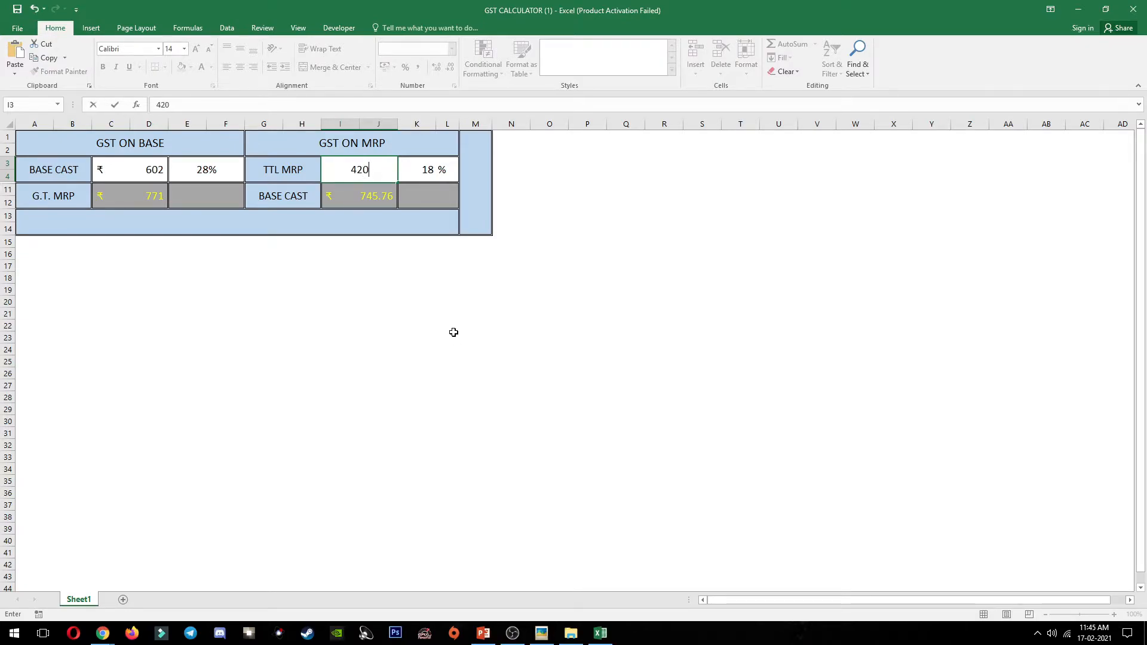
key("Return")
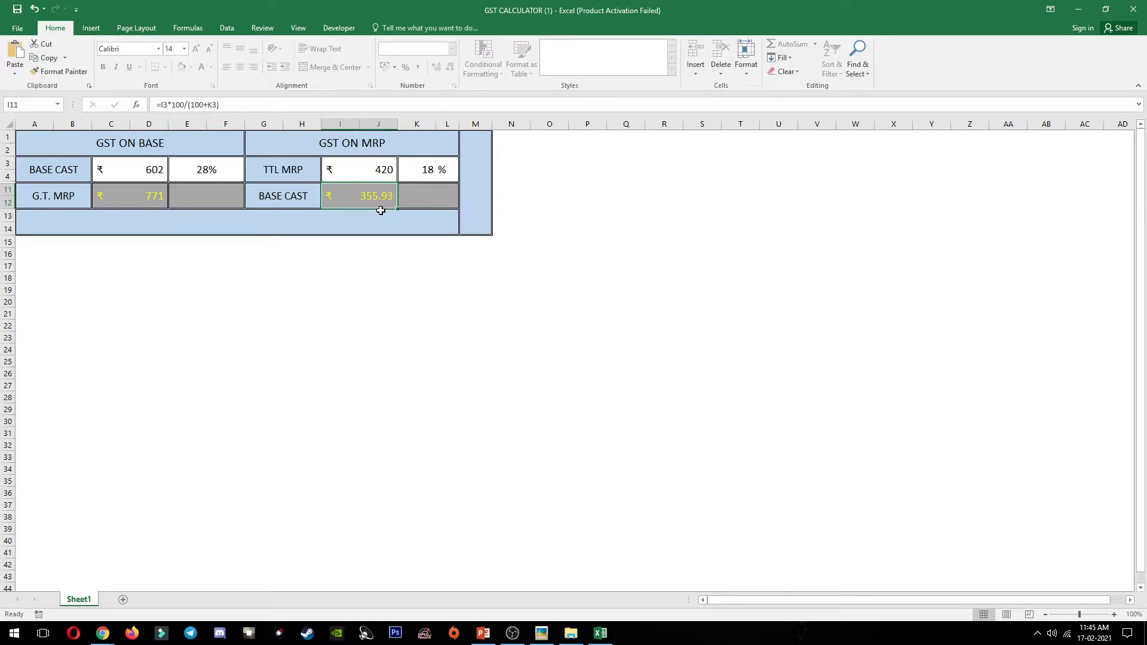
key("alt+Tab")
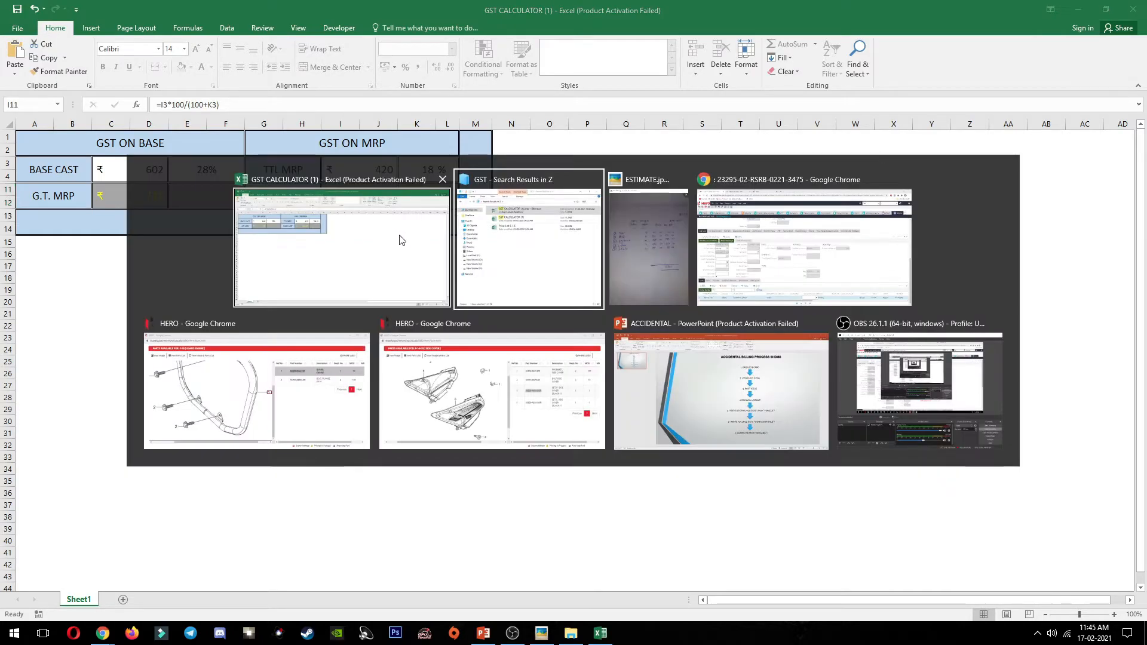
key("alt+Tab")
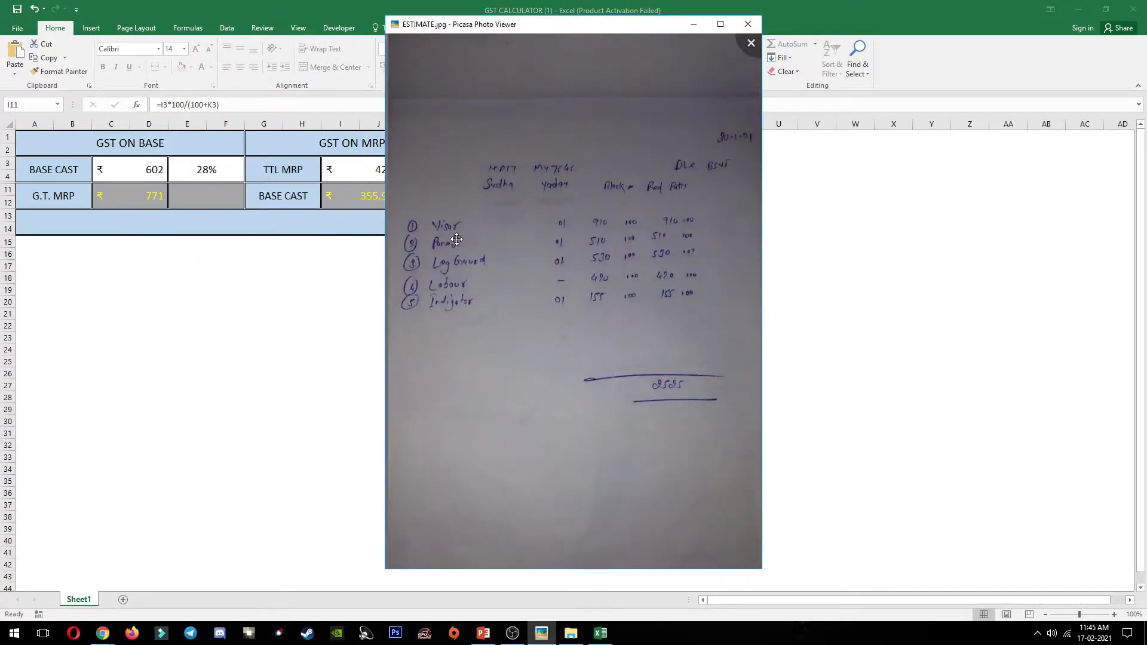
key("alt+Tab")
key("alt+Tab")
key("alt+Tab")
Step: Enter Rs.355.93 as the accidental labour job's manual price and reprice all jobs to Rs.420.00
left_click(587, 580)
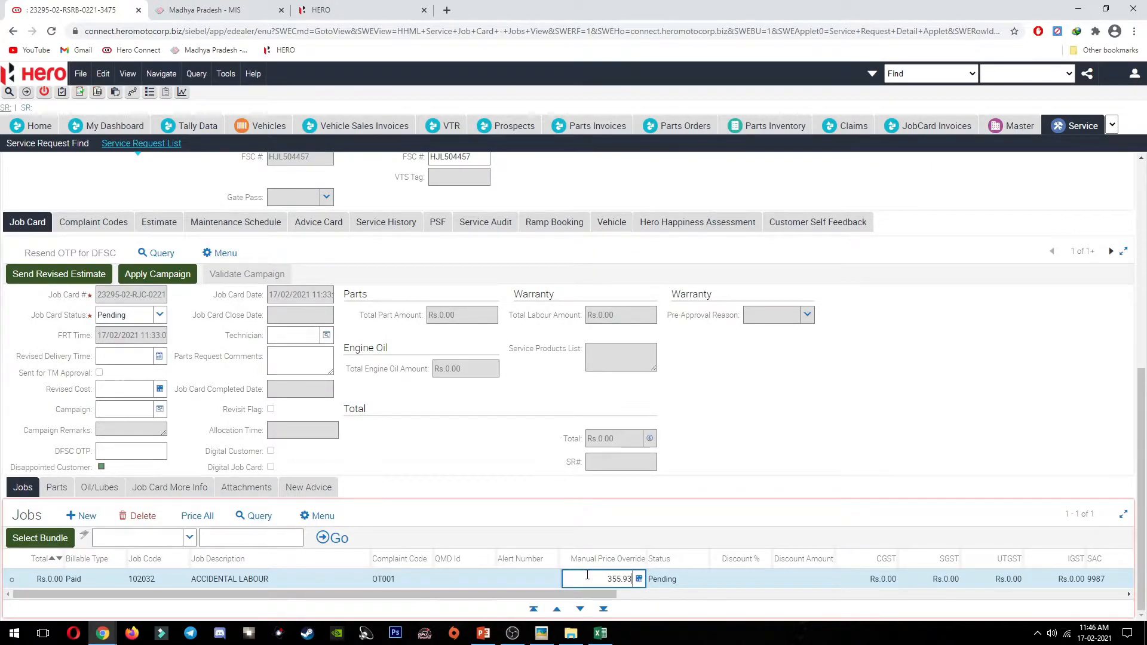
key("Tab")
left_click(197, 516)
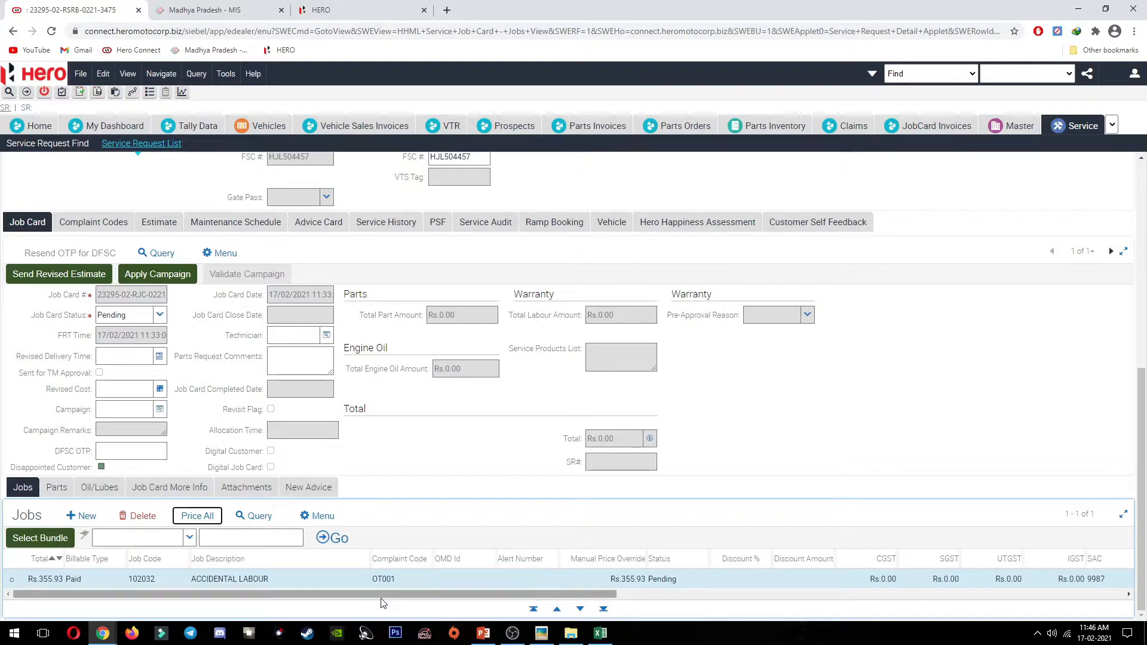
left_click_drag(381, 594, 975, 633)
left_click_drag(878, 593, 284, 597)
left_click(197, 515)
left_click_drag(403, 596, 953, 595)
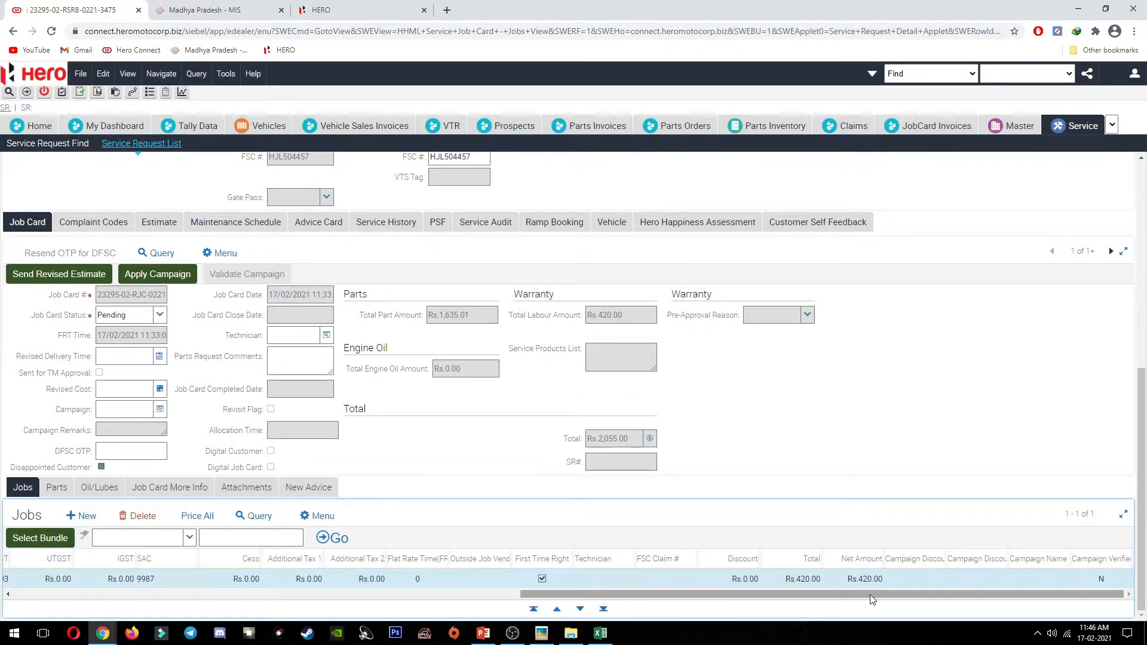
Step: Recheck the handwritten estimate photo, then reselect the Rs.355.93 manual price value
left_click(542, 632)
left_click(836, 413)
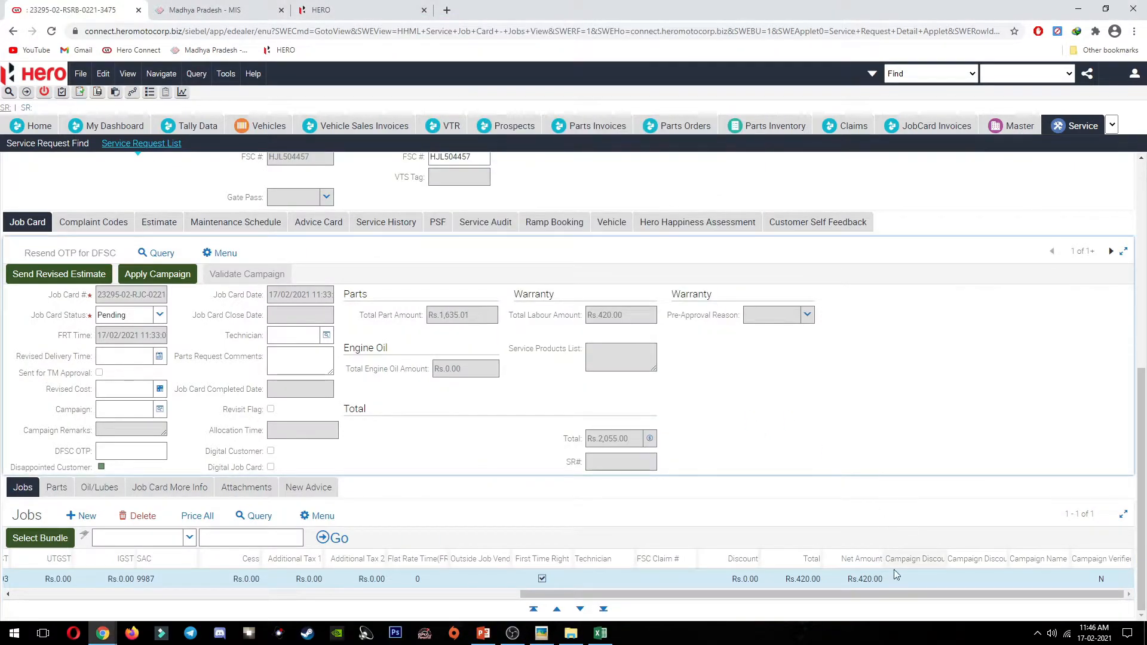
left_click_drag(863, 594, 354, 593)
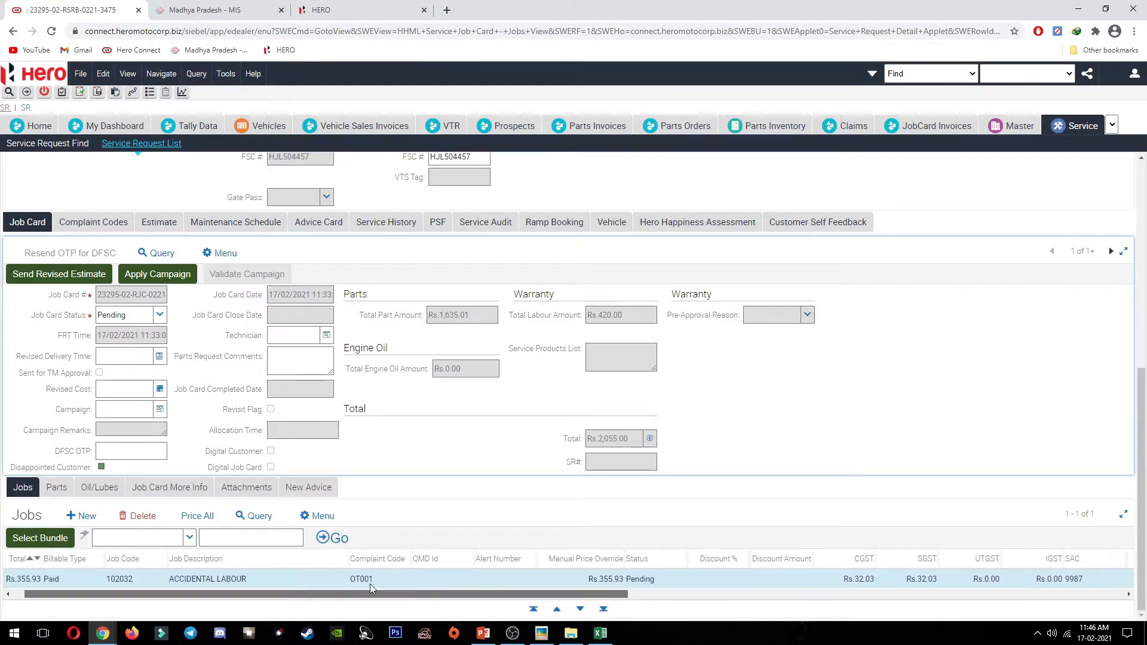
left_click(591, 582)
left_click(592, 583)
left_click_drag(592, 584, 634, 591)
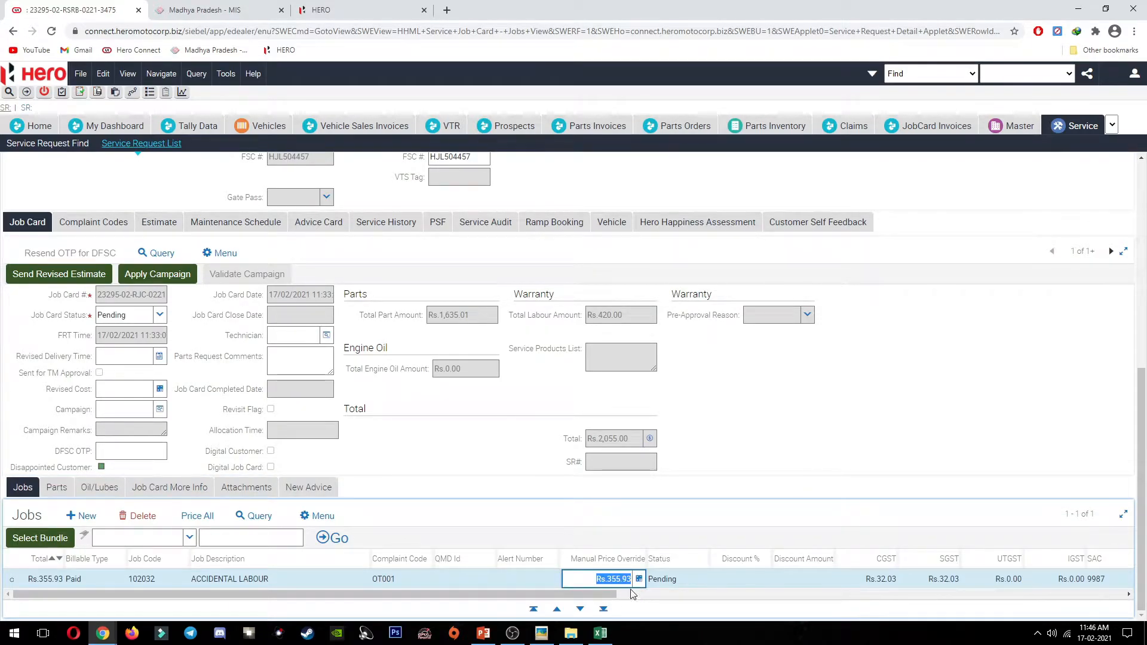
Step: Close the GST calculator workbook without saving and bring up the accidental billing process slide
left_click(600, 633)
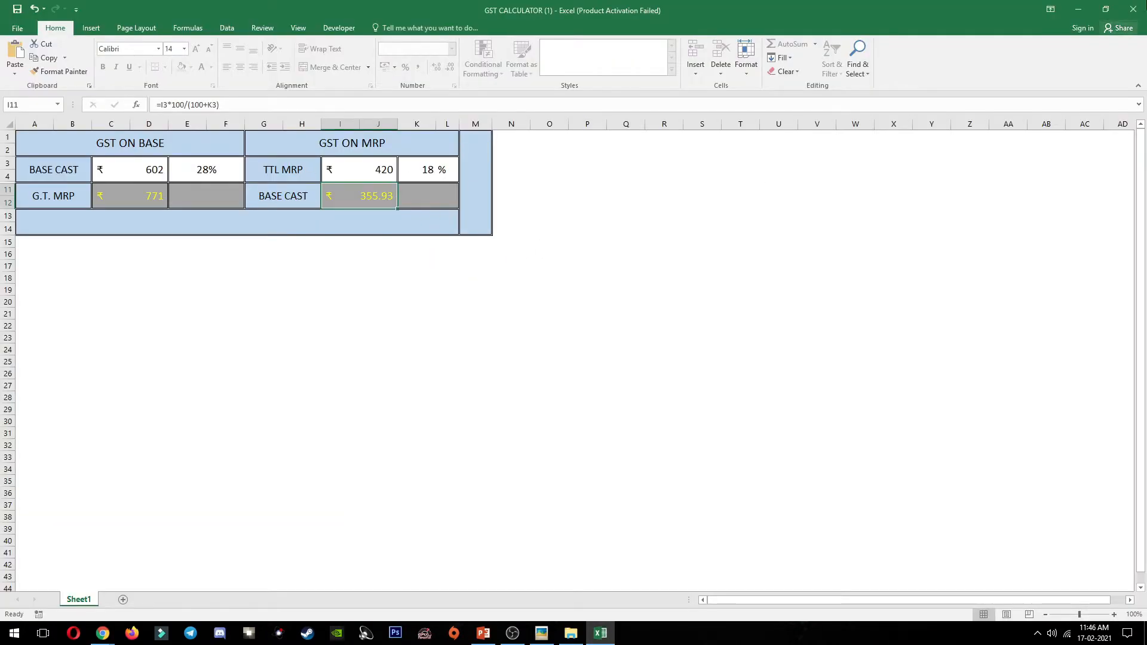
left_click(1133, 10)
left_click(565, 332)
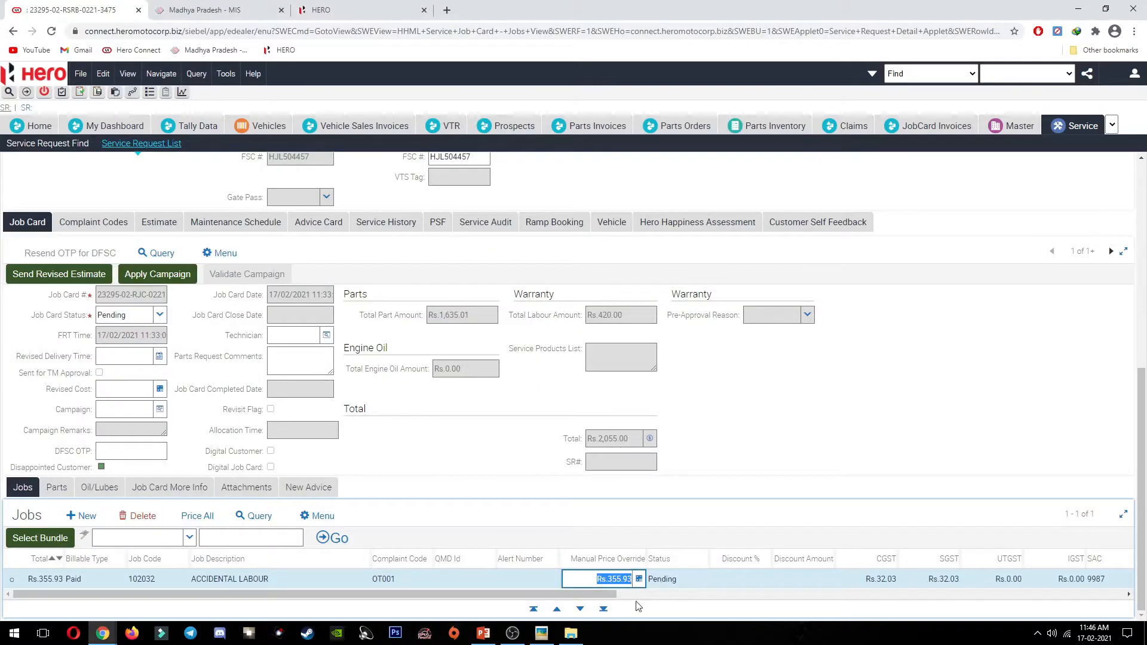
left_click(666, 516)
left_click(483, 635)
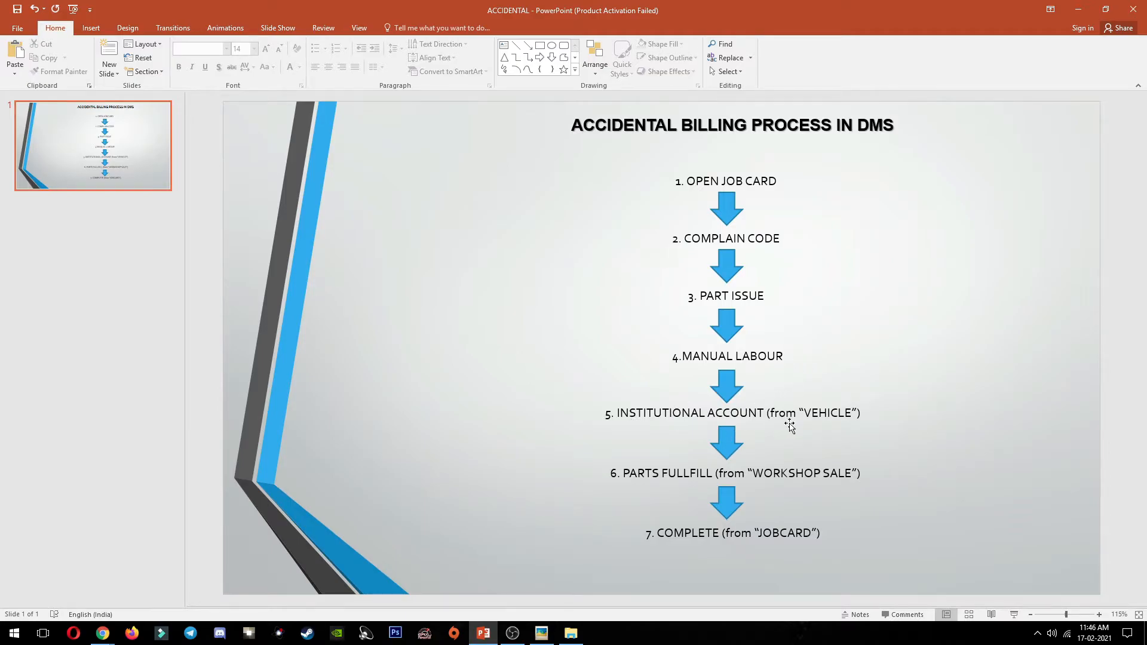
key("alt+Tab")
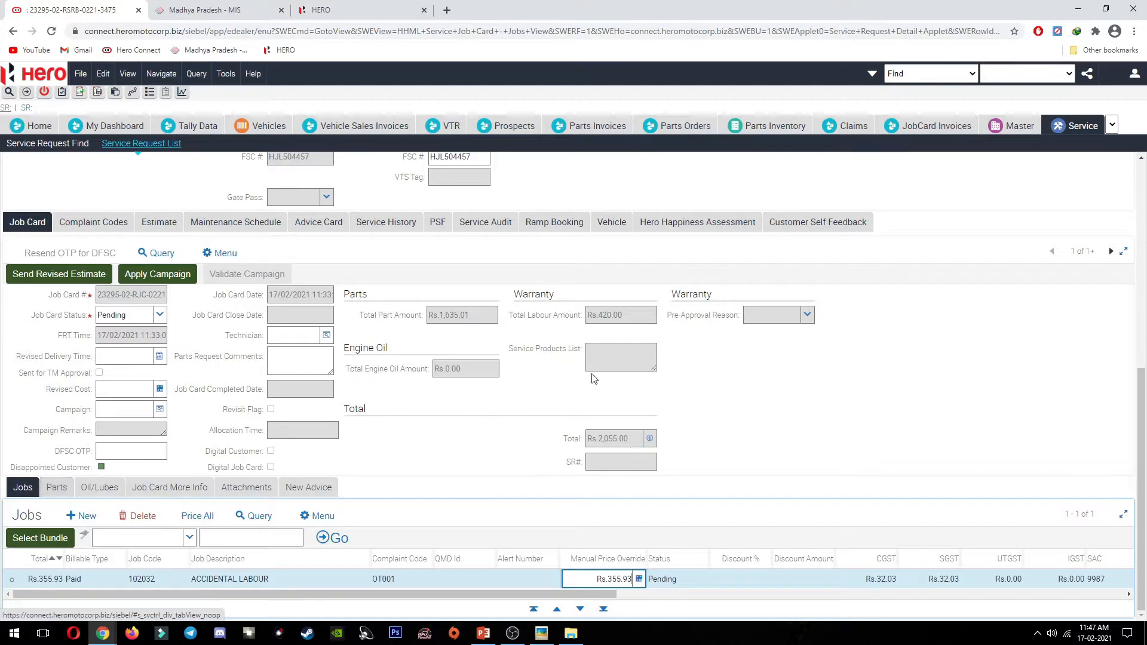
Step: Open the Vehicle details of the service request from the job card
scroll(979, 256, "up", 7)
scroll(837, 257, "down", 7)
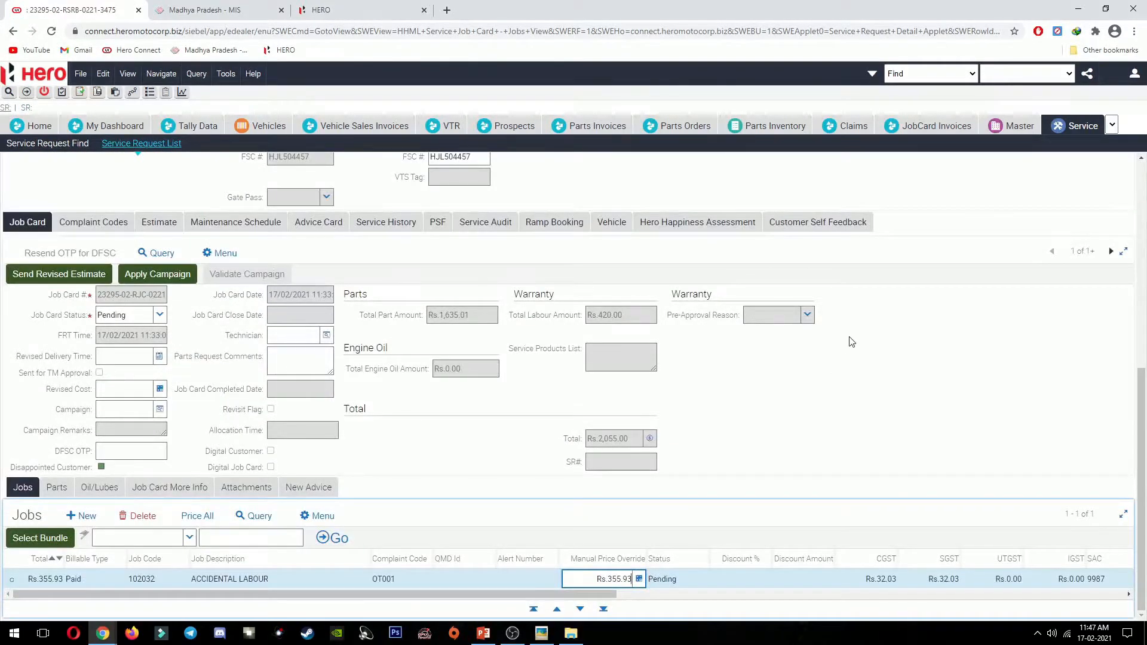
scroll(508, 215, "up", 7)
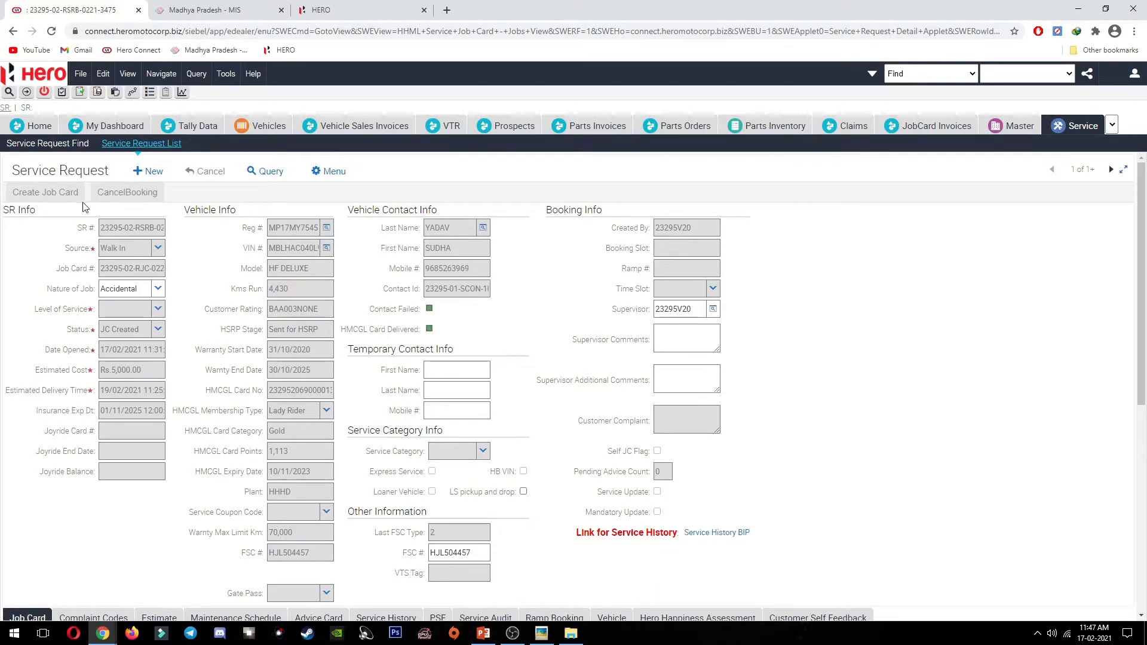
scroll(35, 269, "down", 5)
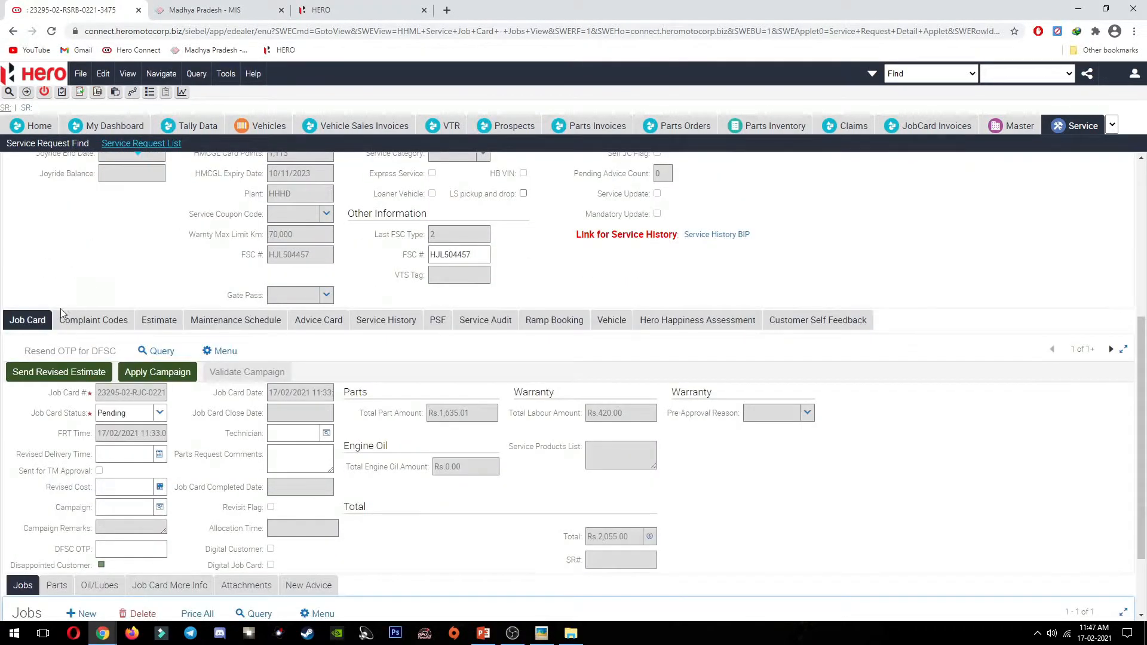
scroll(42, 348, "down", 2)
scroll(281, 419, "up", 5)
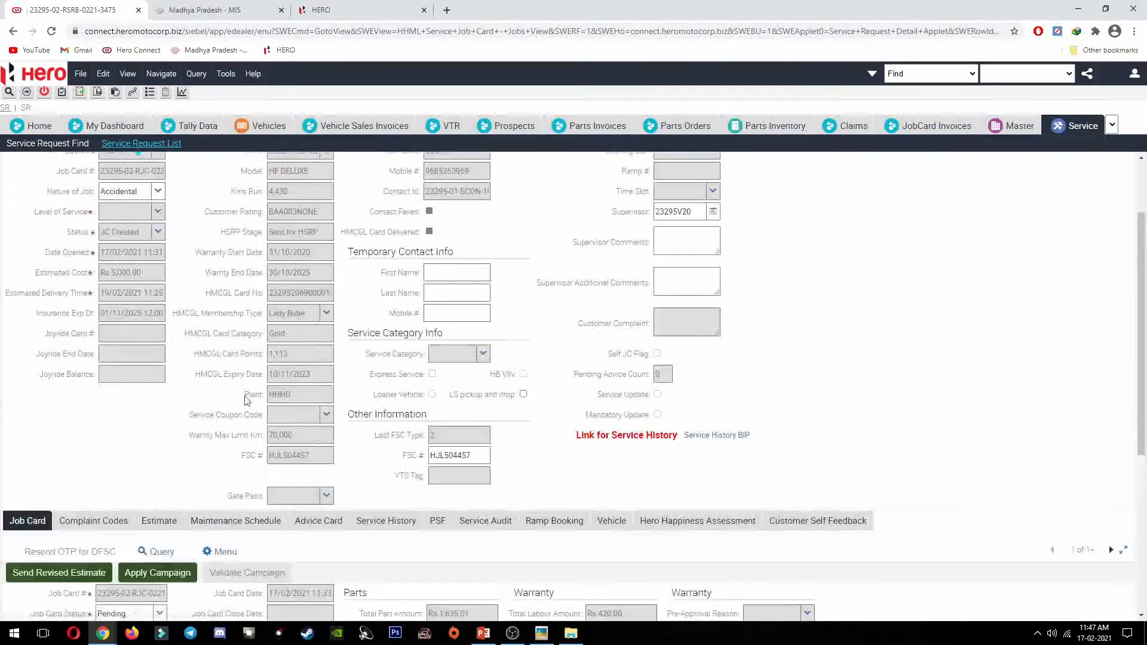
scroll(64, 442, "down", 4)
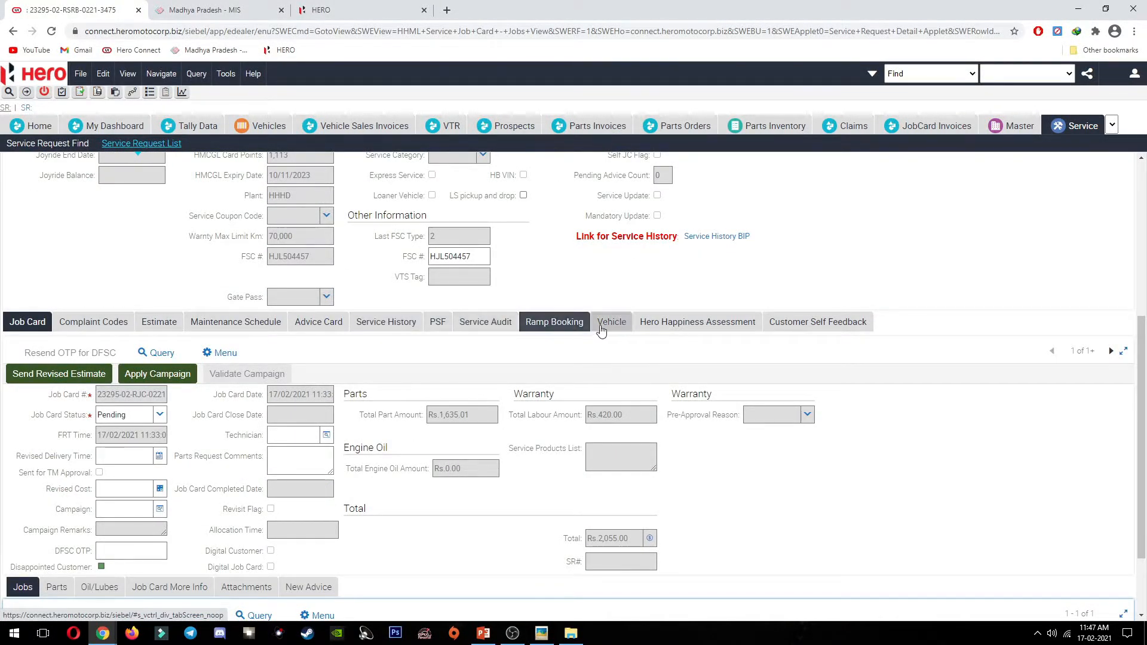
left_click(618, 322)
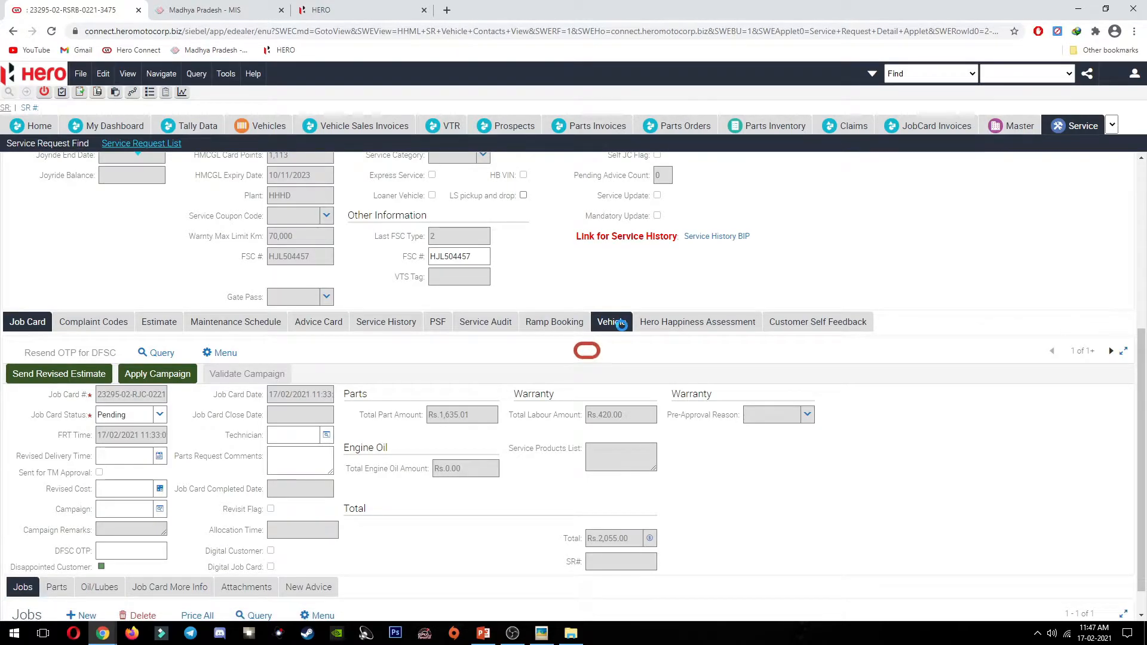
Step: Bring up the Pick Account list for the Account / Institution Name field
scroll(264, 448, "down", 4)
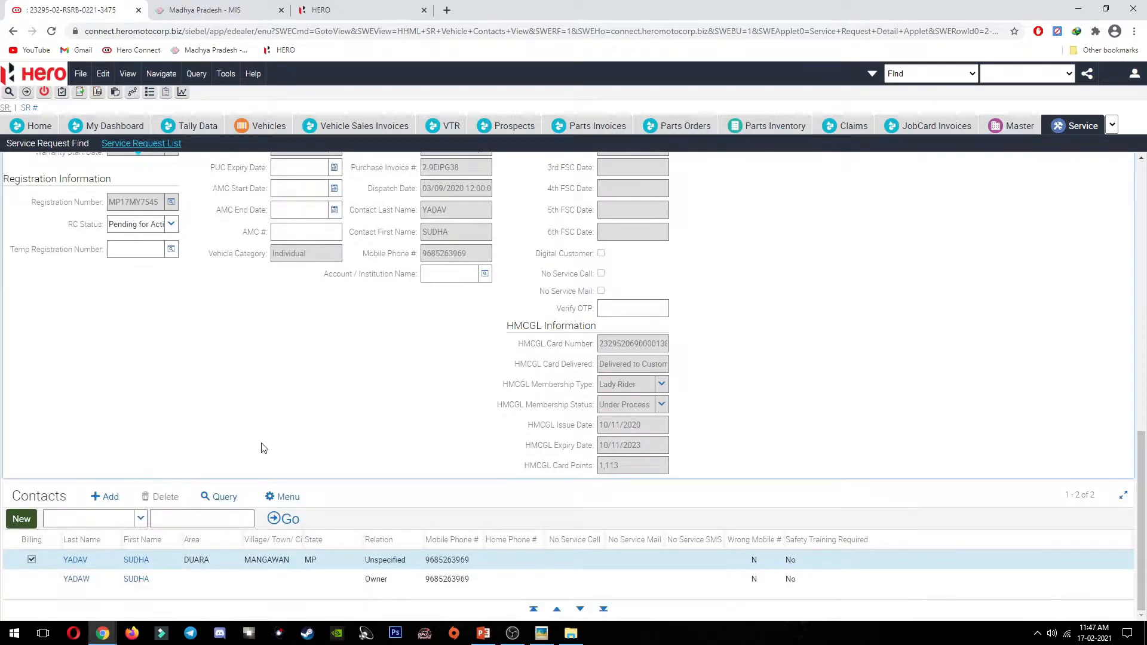
scroll(331, 410, "up", 12)
scroll(389, 400, "down", 10)
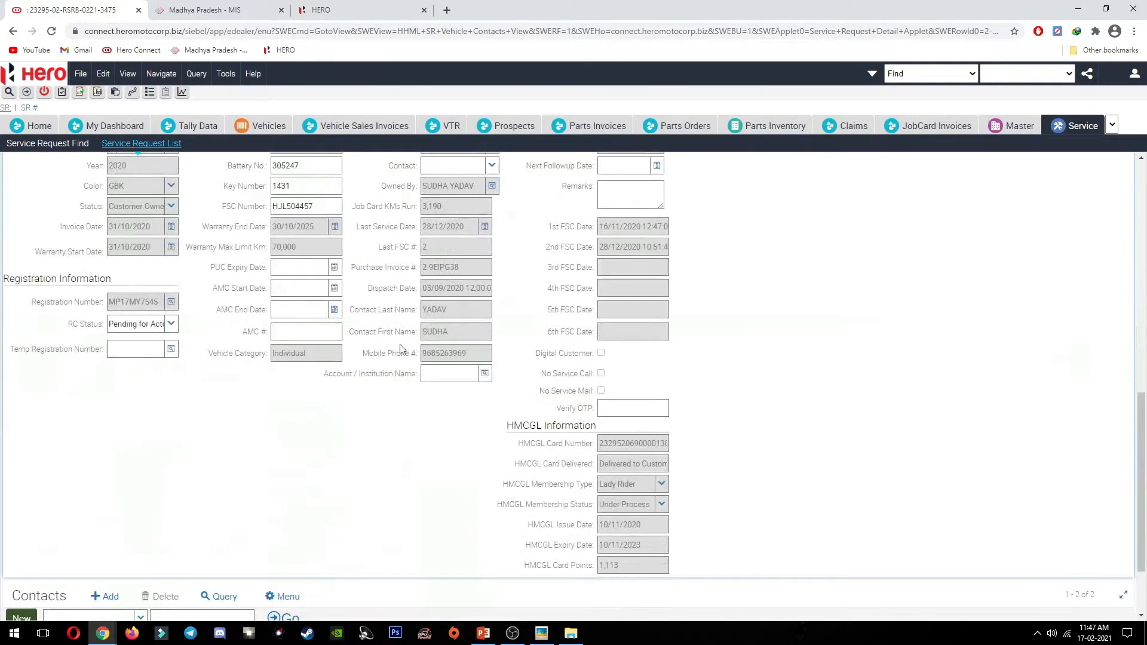
scroll(454, 385, "up", 5)
scroll(454, 385, "down", 4)
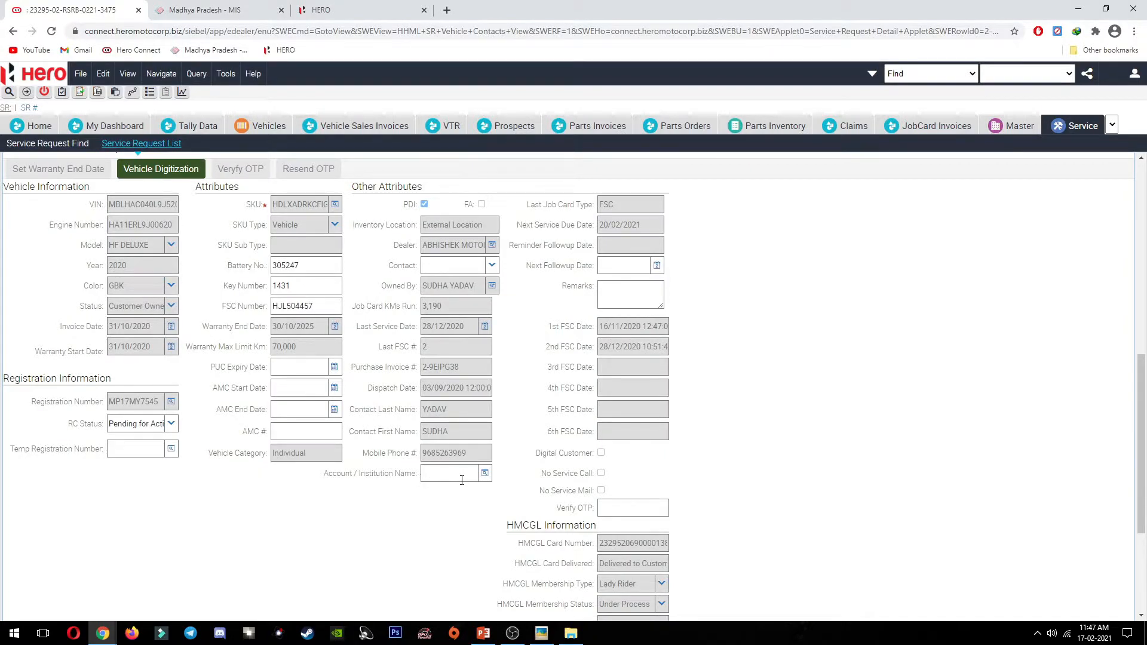
left_click(486, 475)
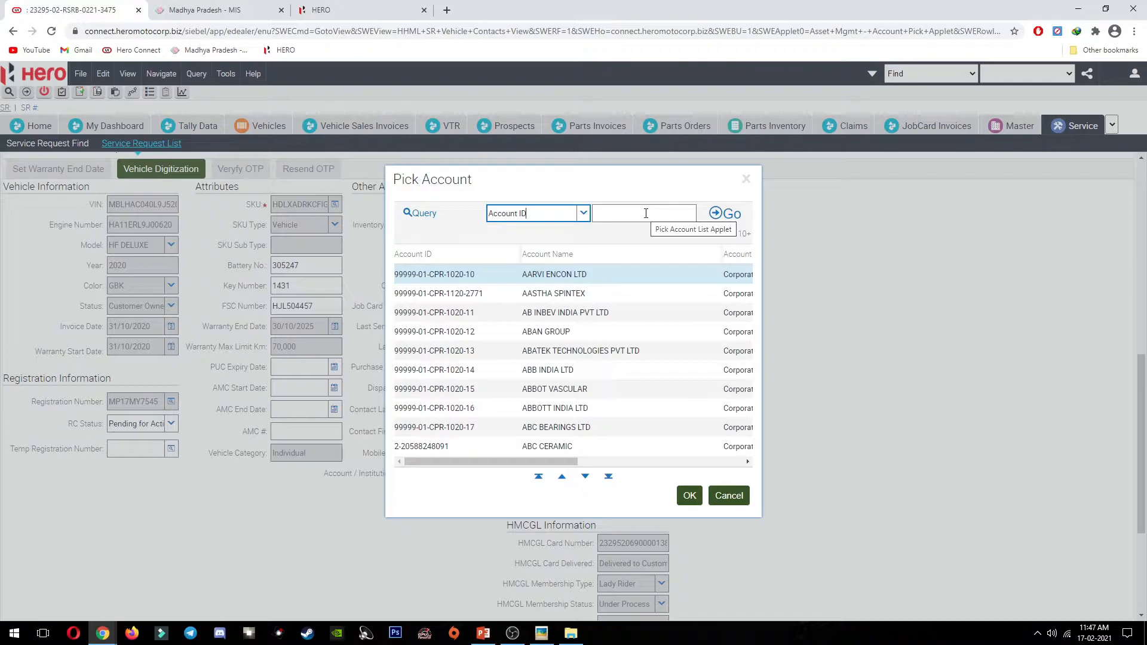
Step: Query the account list by its account ID, pick NATIONAL INSURANCE, and save the vehicle record
left_click(422, 213)
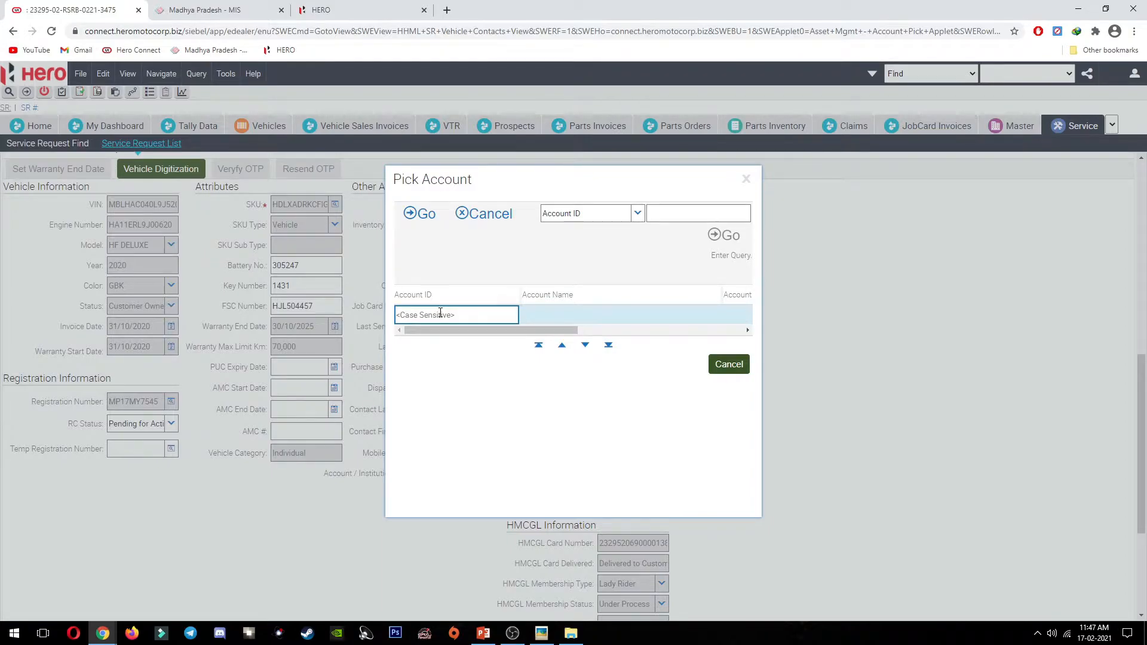
type("2-")
type("178009")
type("7338")
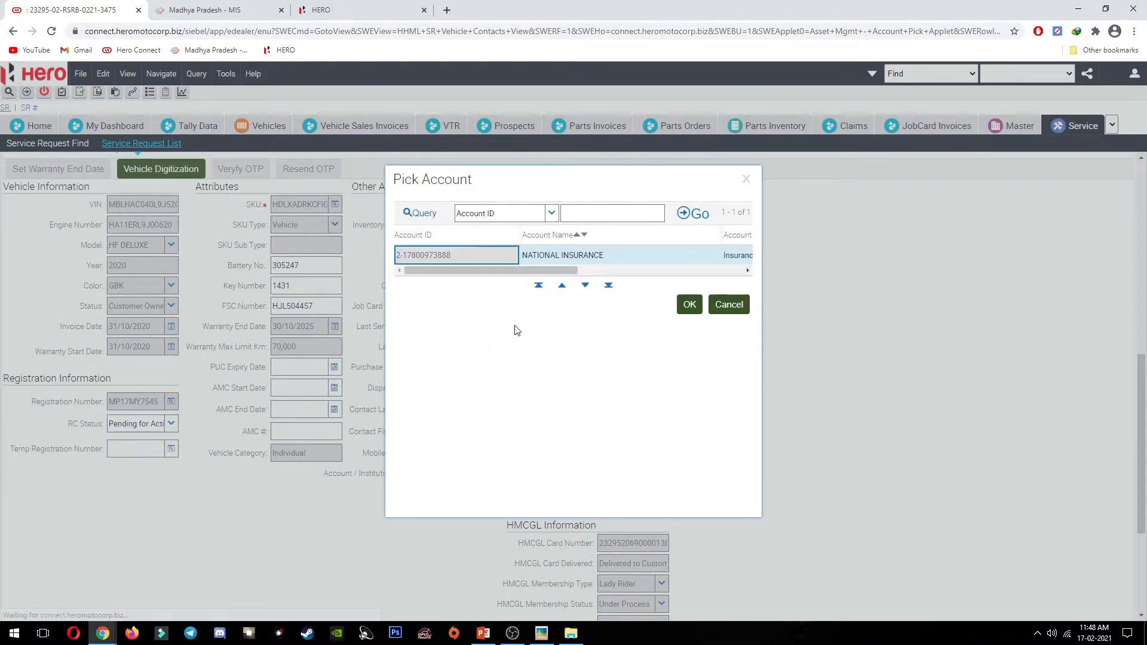
left_click(690, 304)
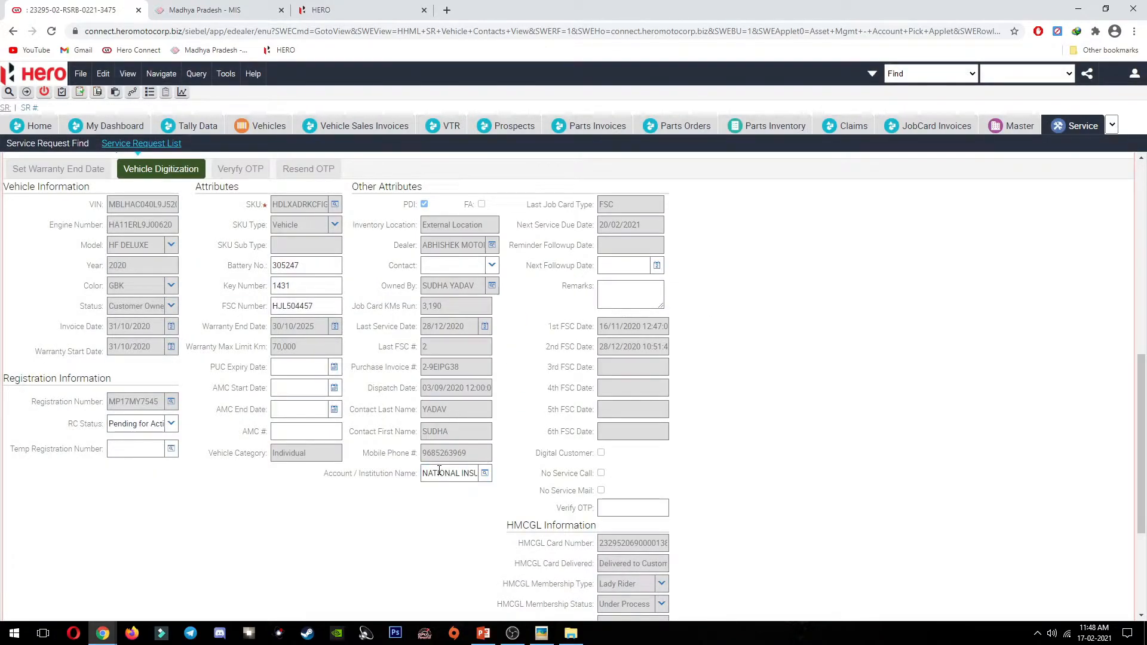
key("ctrl+s")
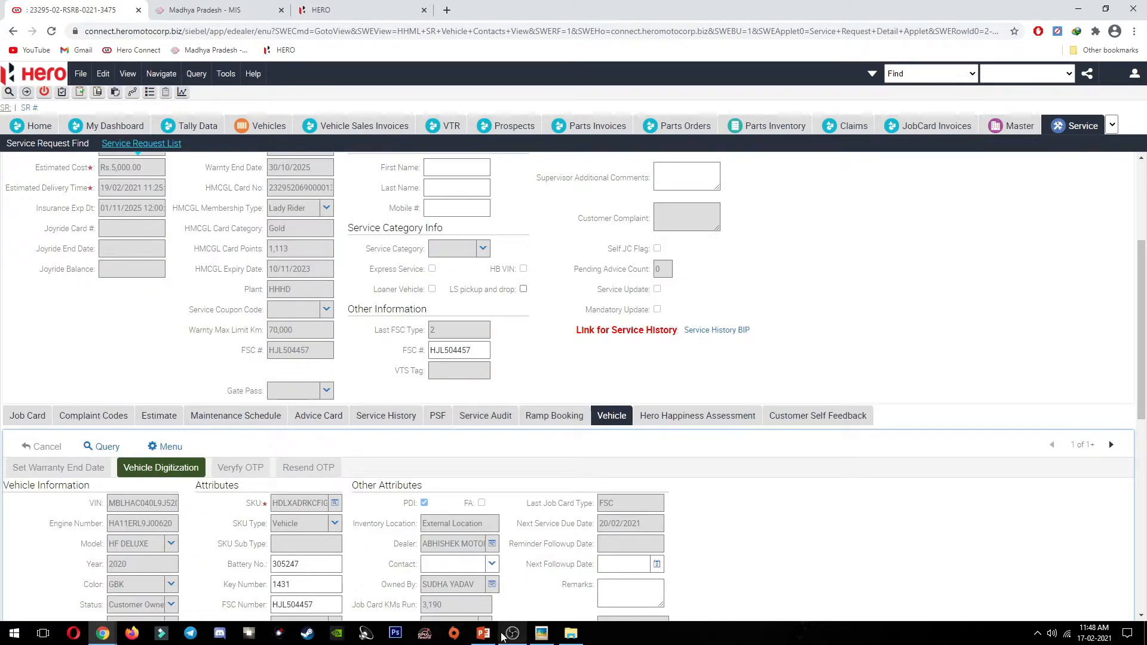
Step: Review the accidental billing process slide, then return to Hero Connect's Find record types
left_click(483, 633)
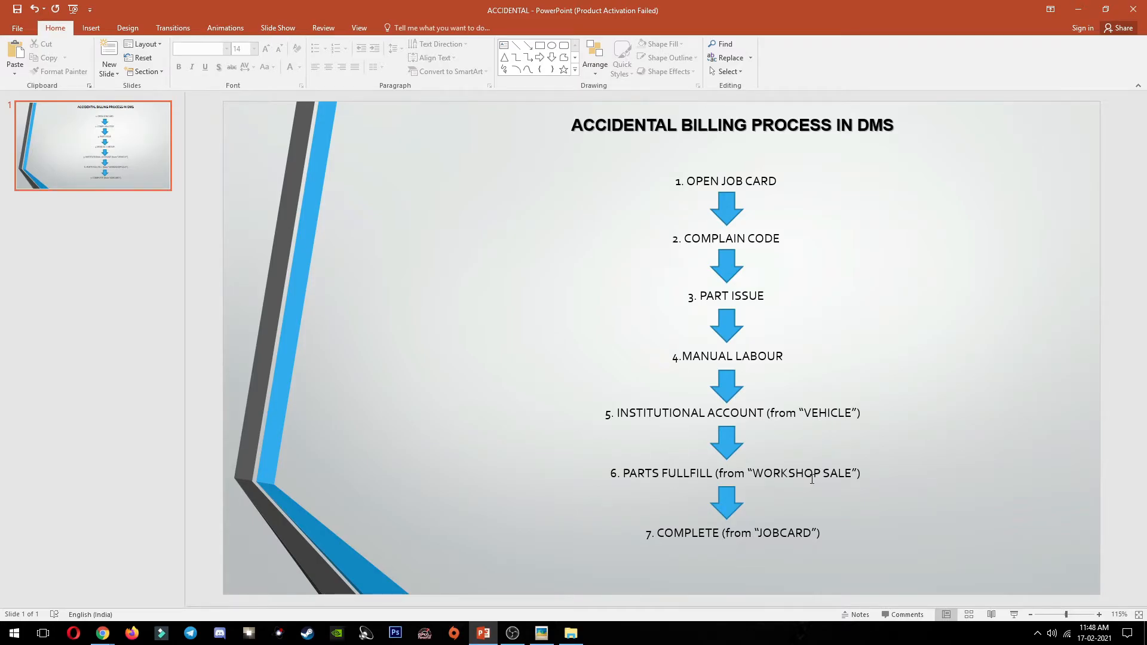
key("alt+Tab")
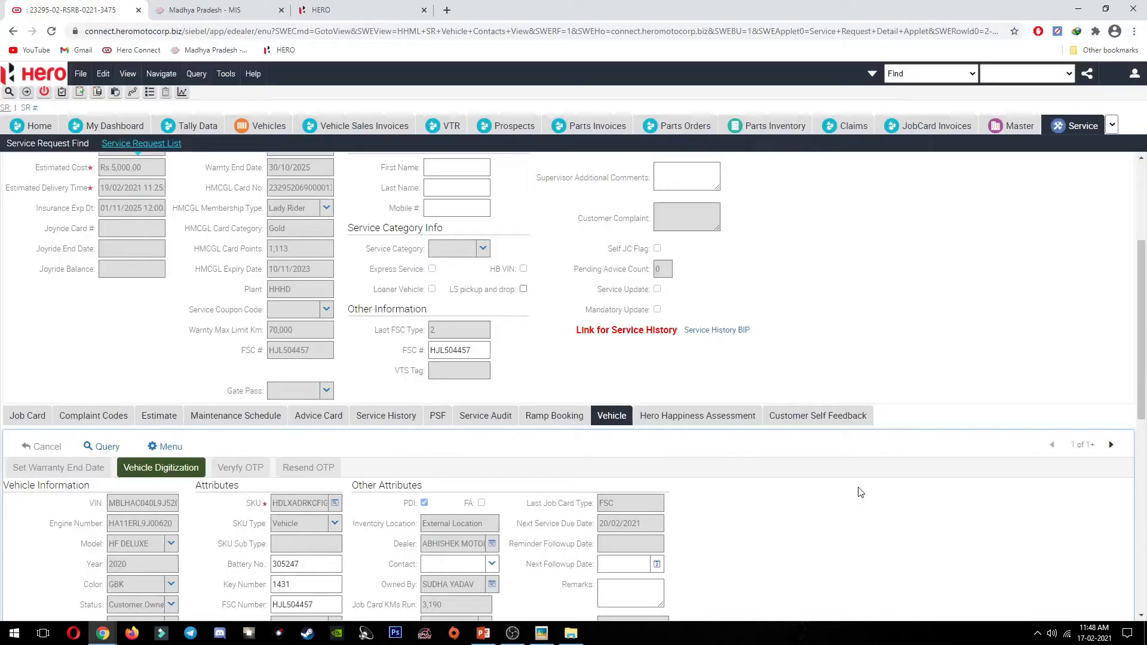
left_click(923, 74)
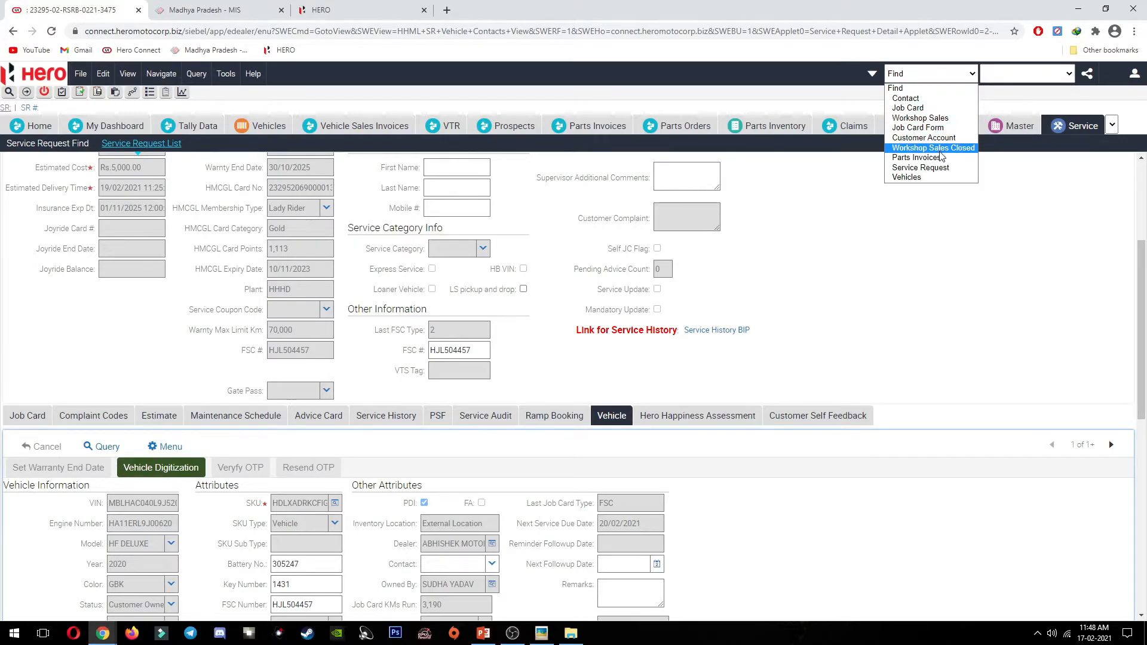
Step: Search Workshop Sales for job card *3417 and open the found Rs.1,635.01 parts order
scroll(466, 258, "up", 3)
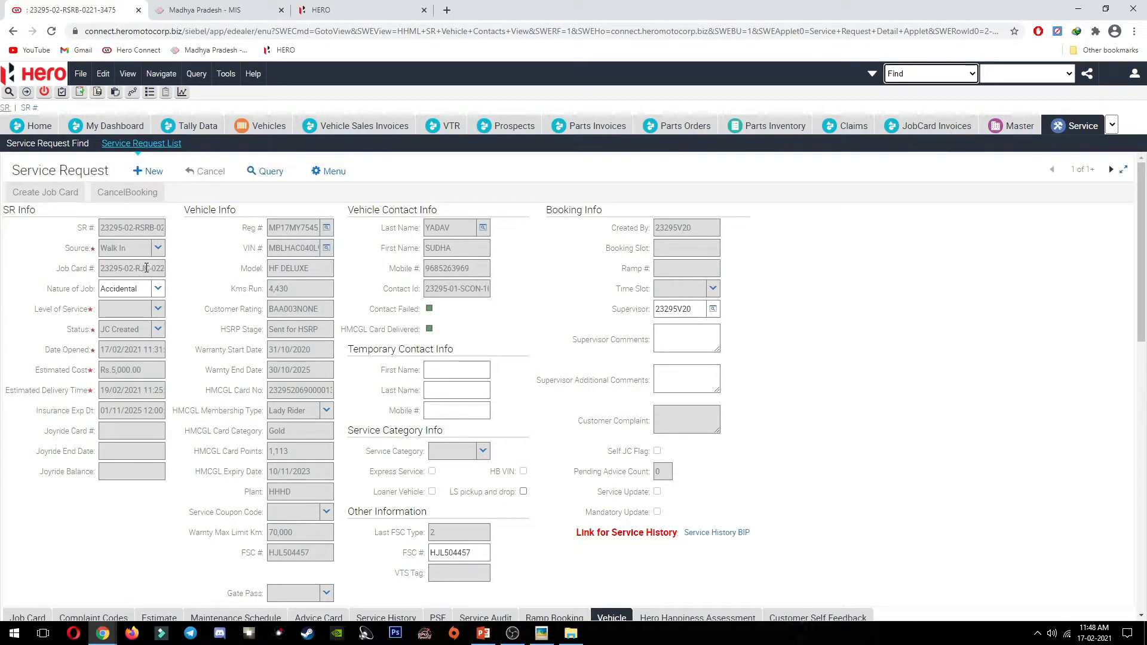
left_click_drag(145, 269, 188, 282)
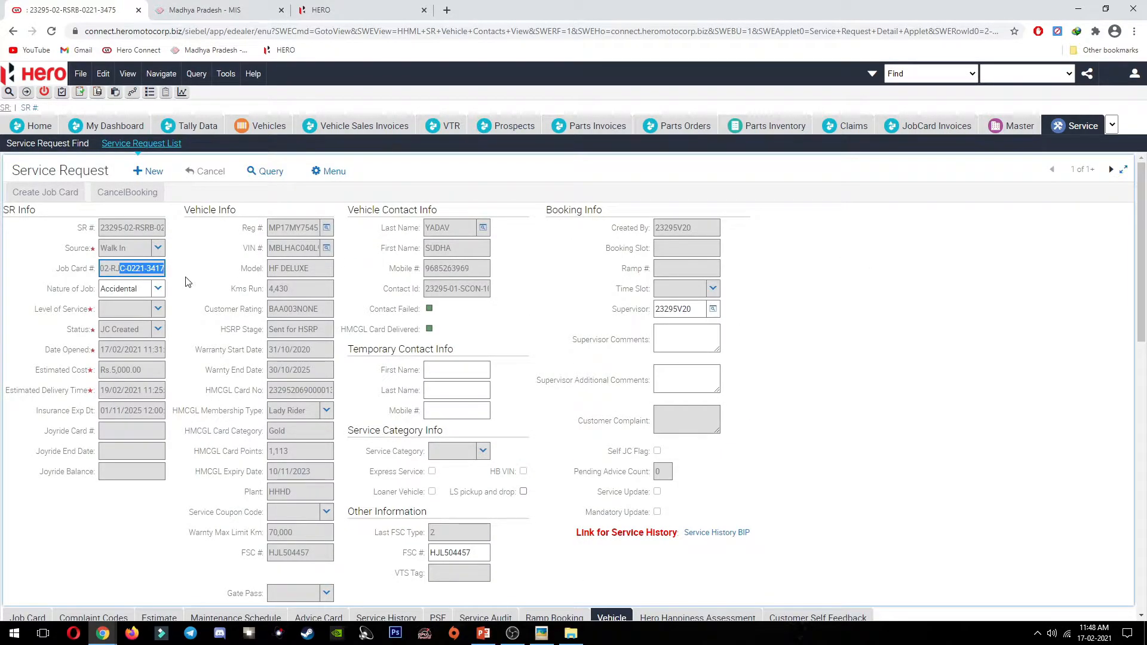
left_click(153, 270)
left_click_drag(147, 270, 190, 279)
left_click(930, 73)
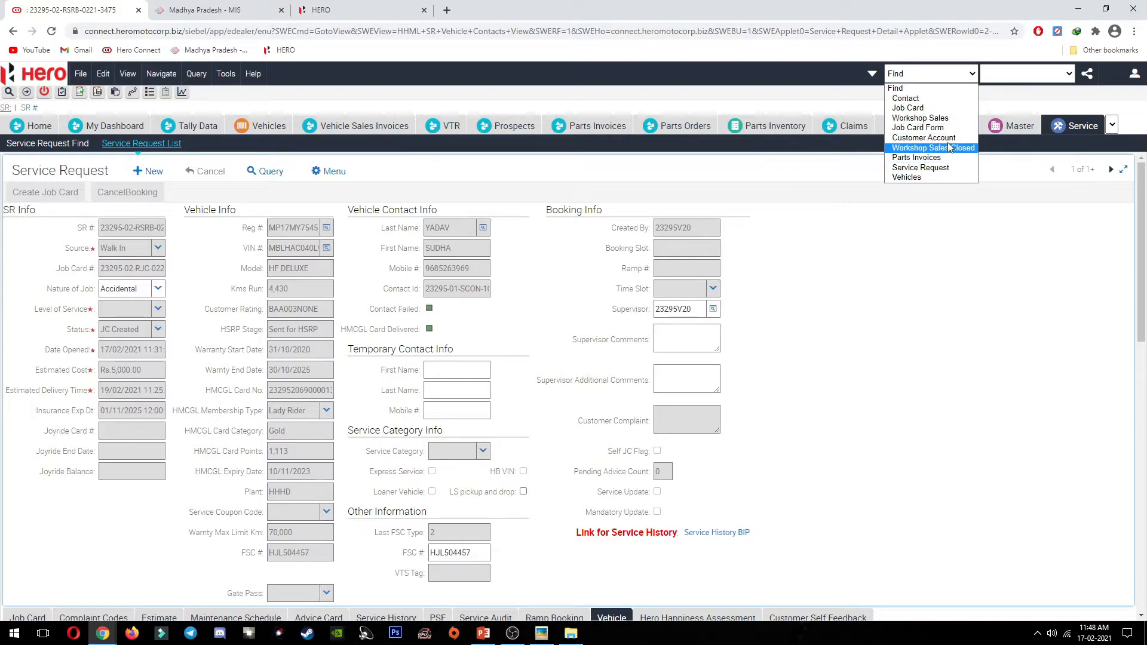
left_click(939, 127)
left_click(969, 97)
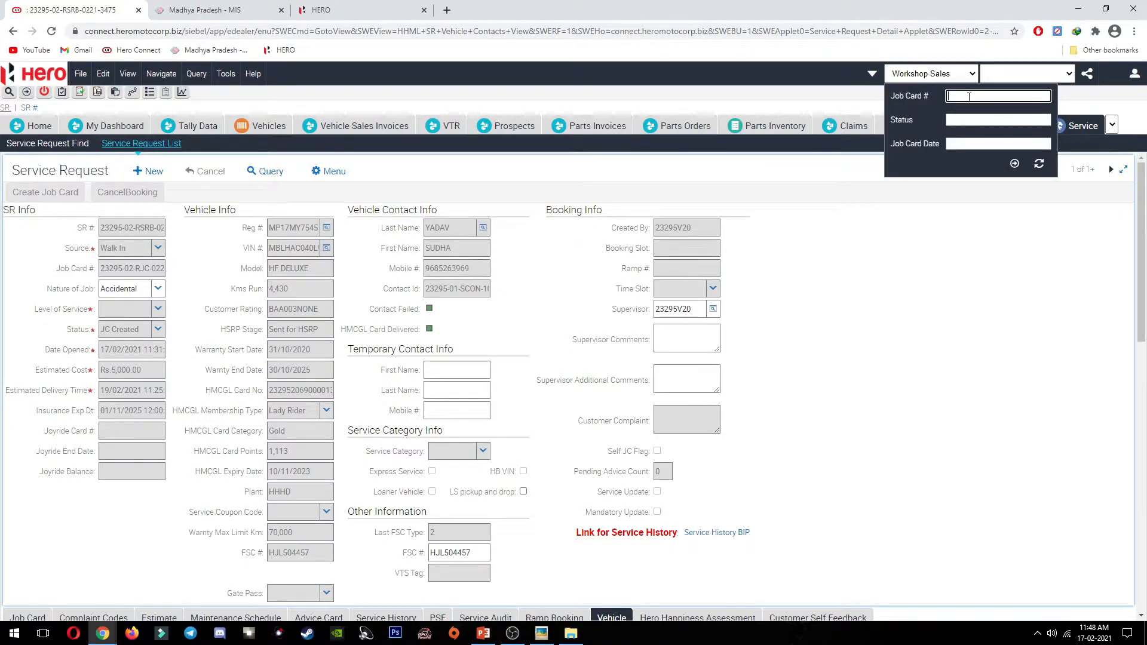
type("*3417")
key("Return")
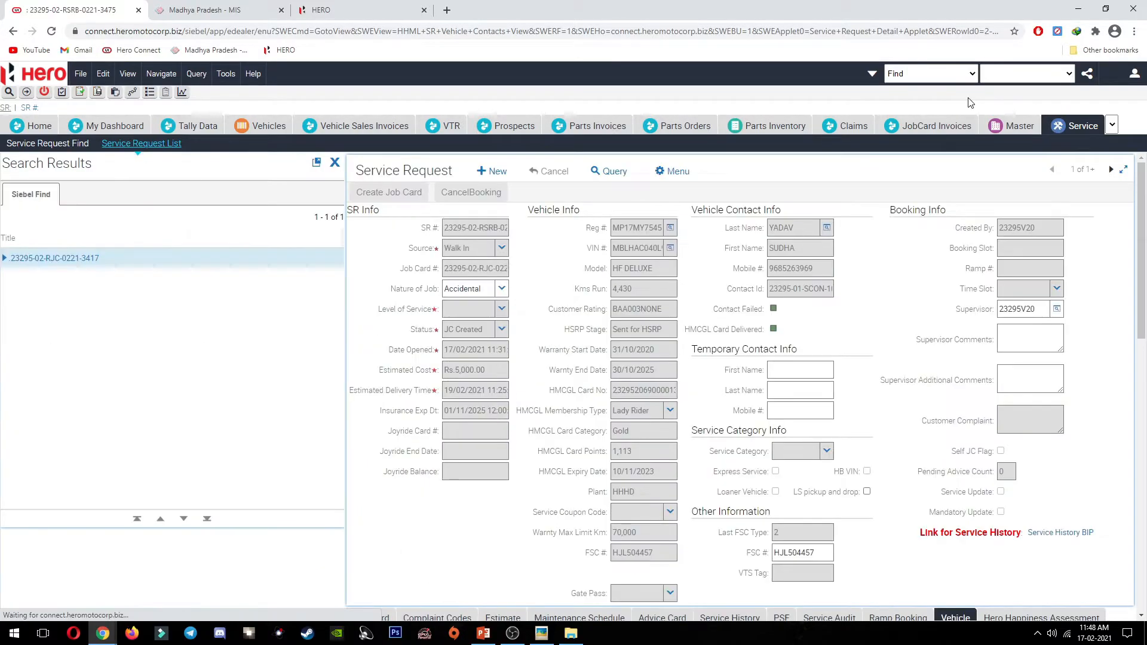
left_click(90, 258)
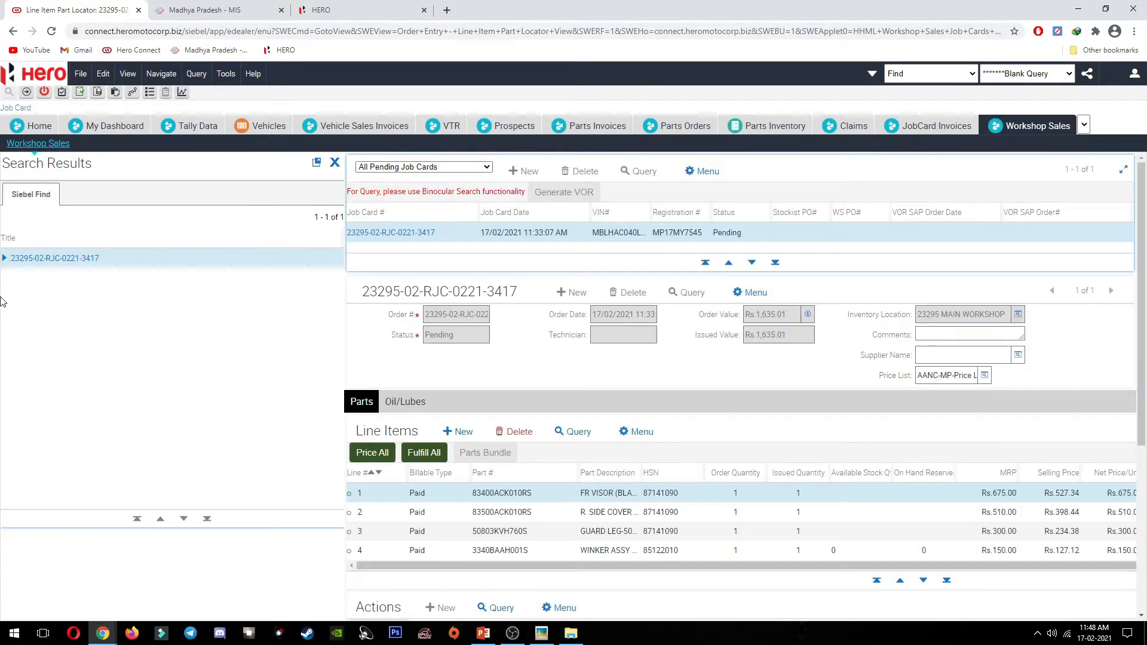
Step: Close the search results and Fulfill All four parts lines, leaving issued value at Rs.0.00
left_click(336, 163)
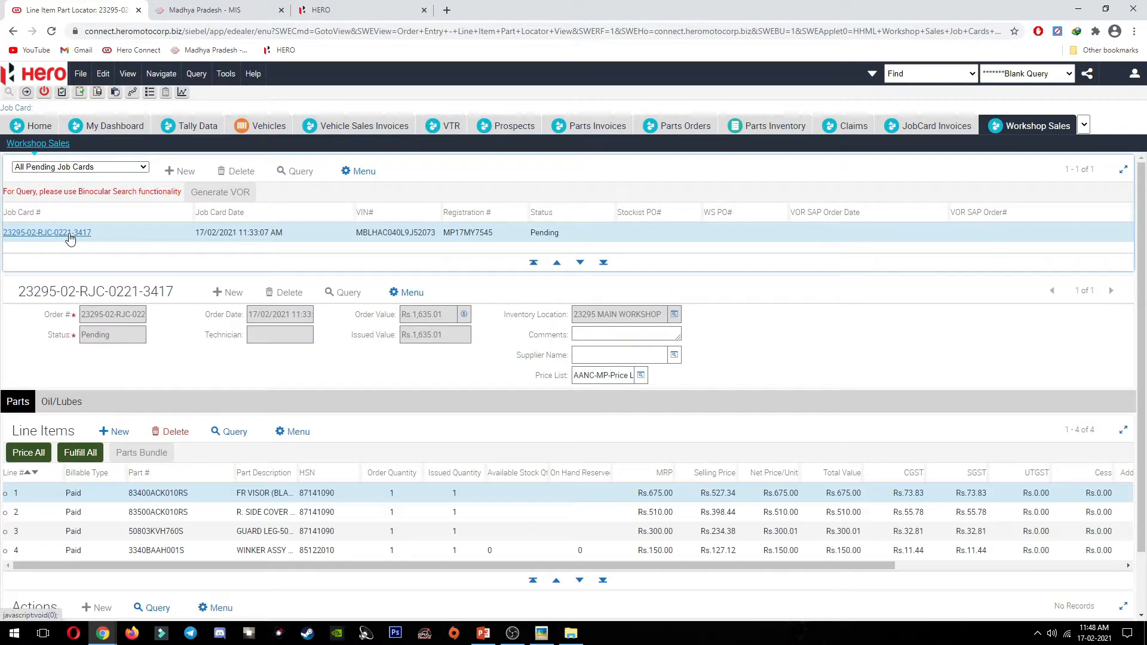
scroll(208, 289, "down", 2)
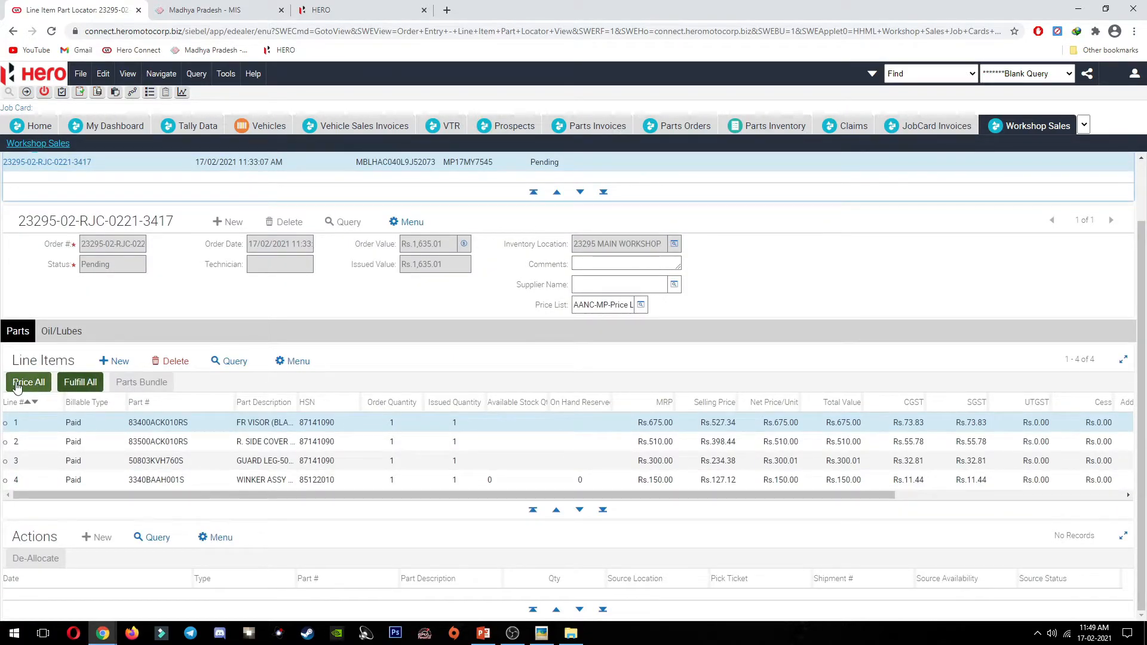
left_click(70, 385)
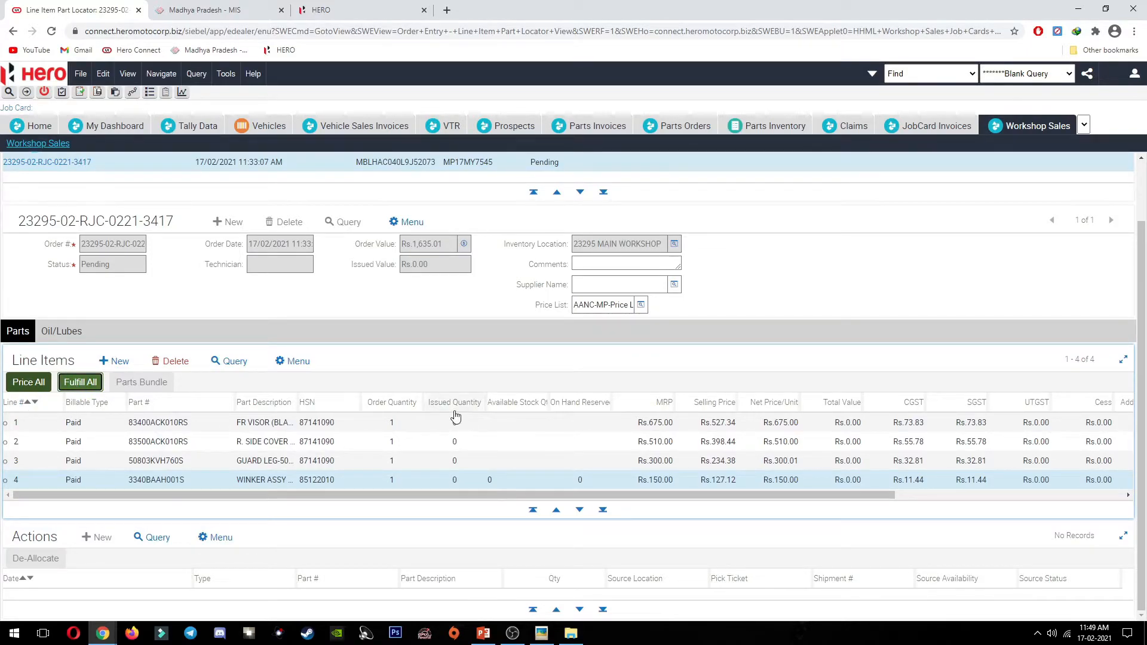
Step: Check the available stock of each of the four parts on the order
left_click(470, 422)
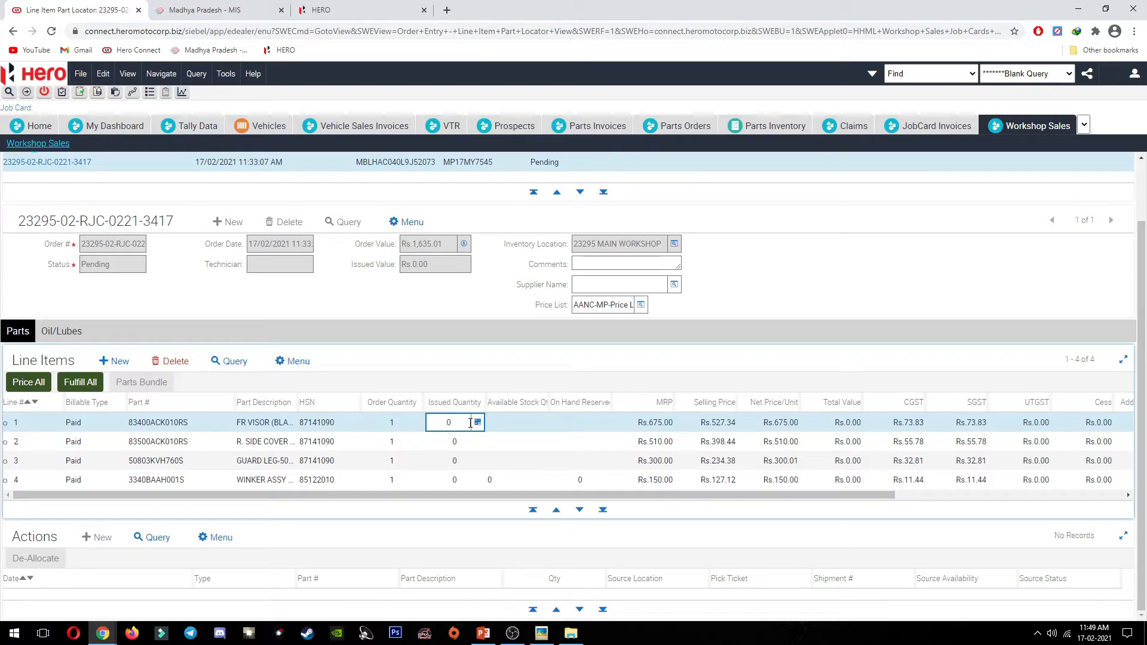
left_click(517, 425)
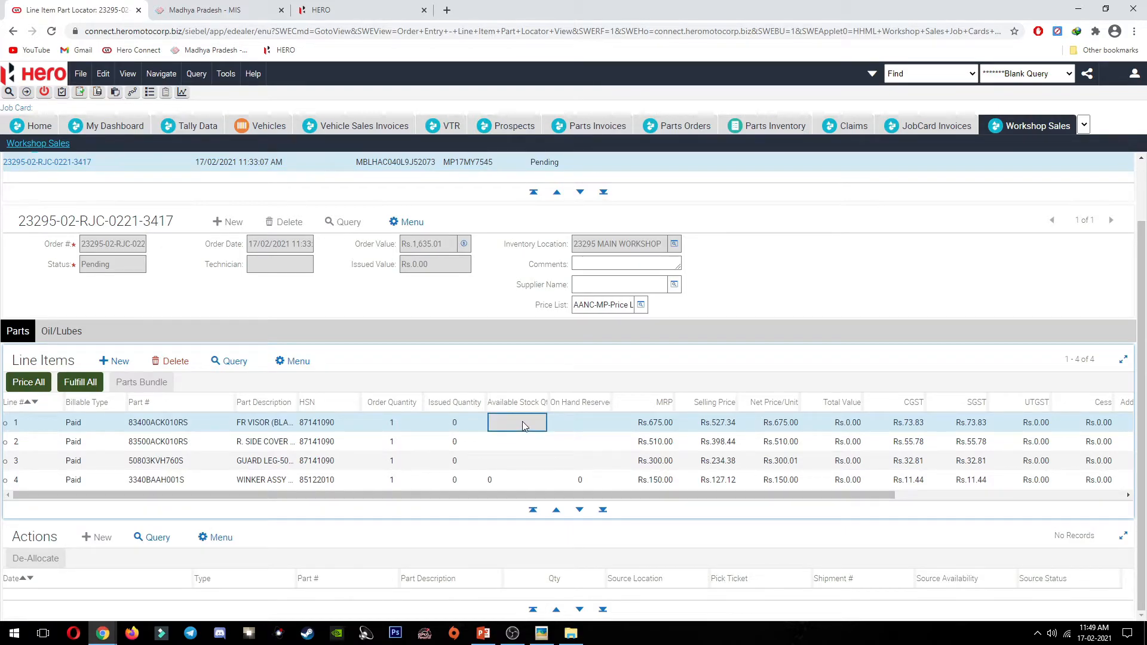
left_click(518, 461)
left_click(511, 479)
left_click(512, 460)
left_click(516, 442)
left_click(517, 427)
left_click(524, 463)
left_click(524, 478)
left_click(519, 462)
left_click(516, 443)
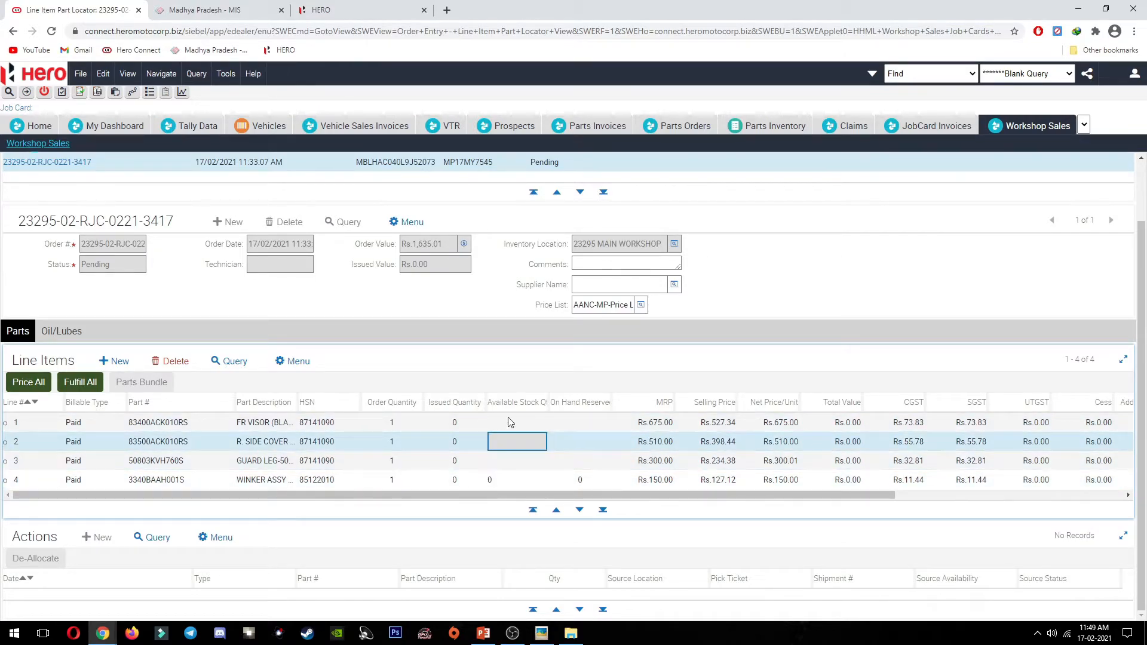
left_click(509, 422)
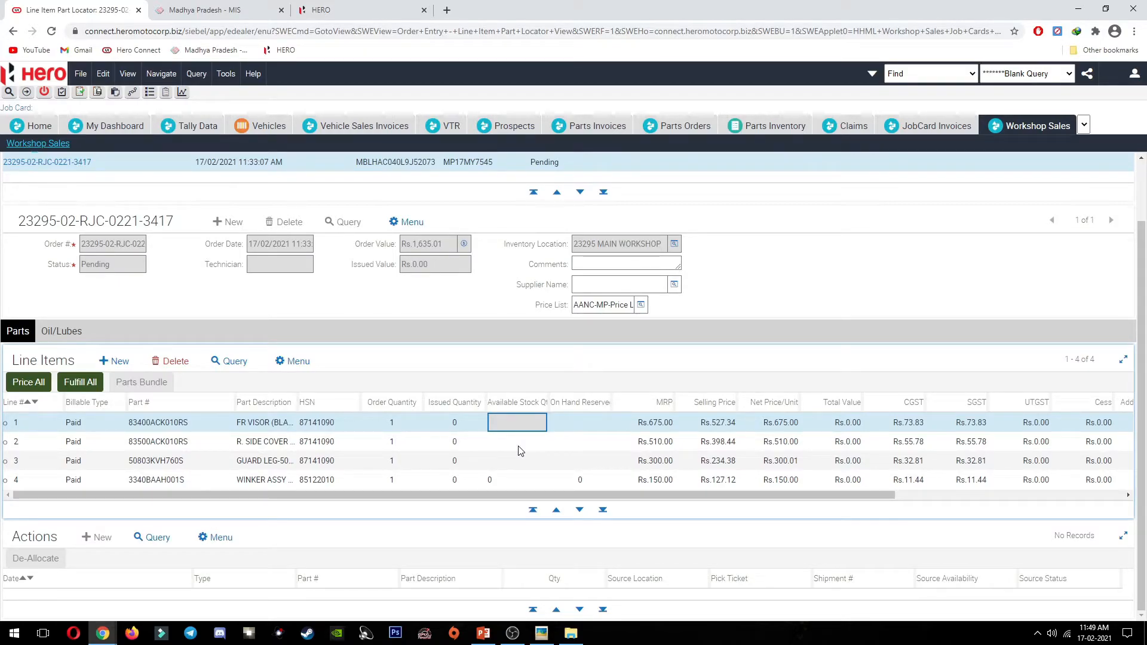
Step: Leave line 1's issued quantity at 0 and open the Line Items menu
left_click(416, 428)
left_click(413, 447)
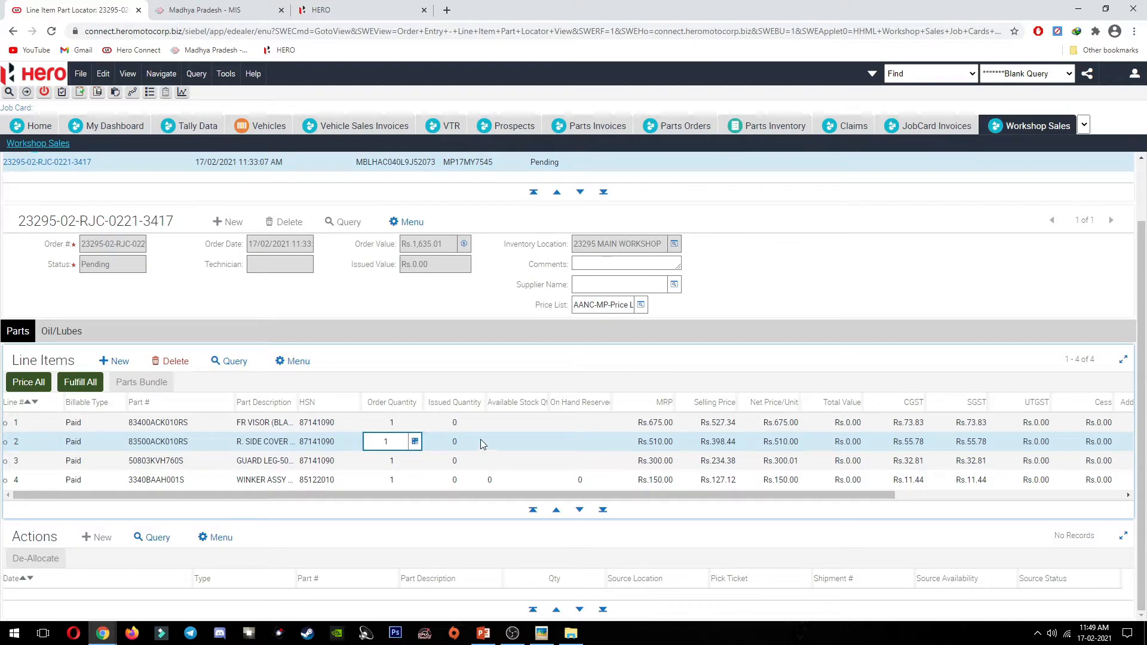
left_click(472, 423)
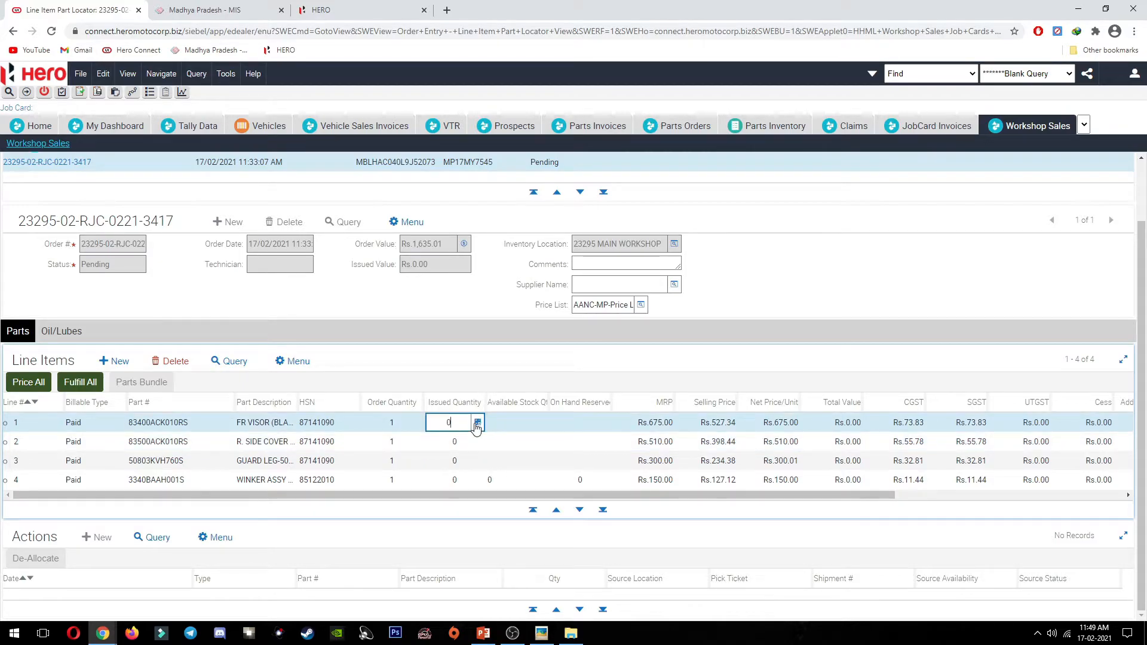
left_click(514, 422)
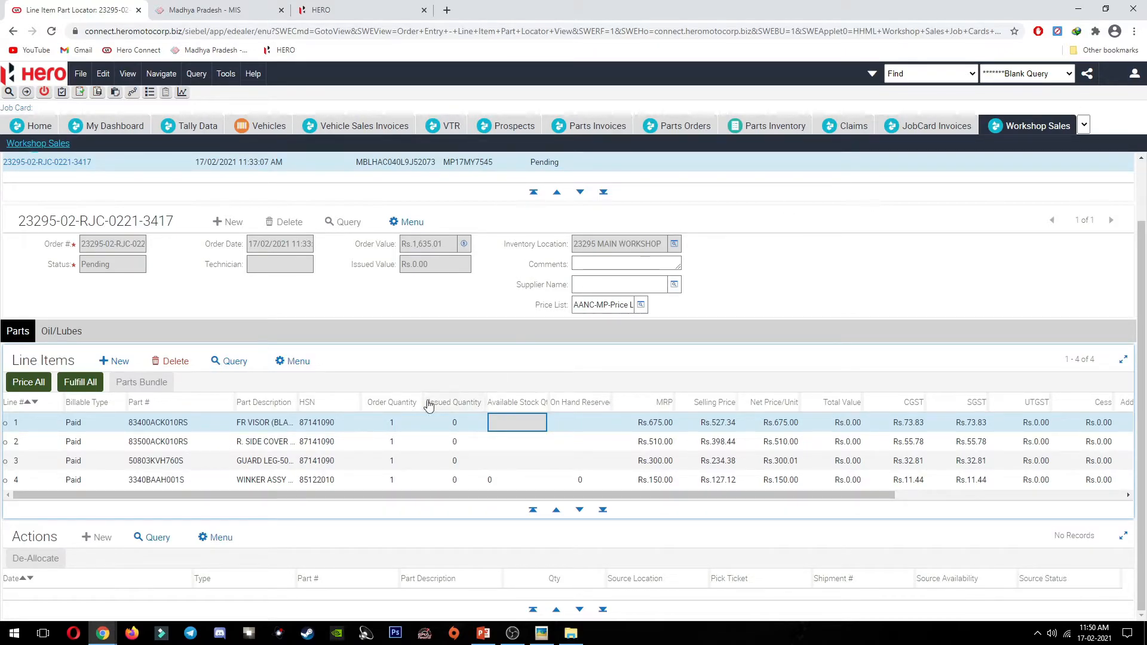
left_click(291, 361)
scroll(294, 384, "down", 3)
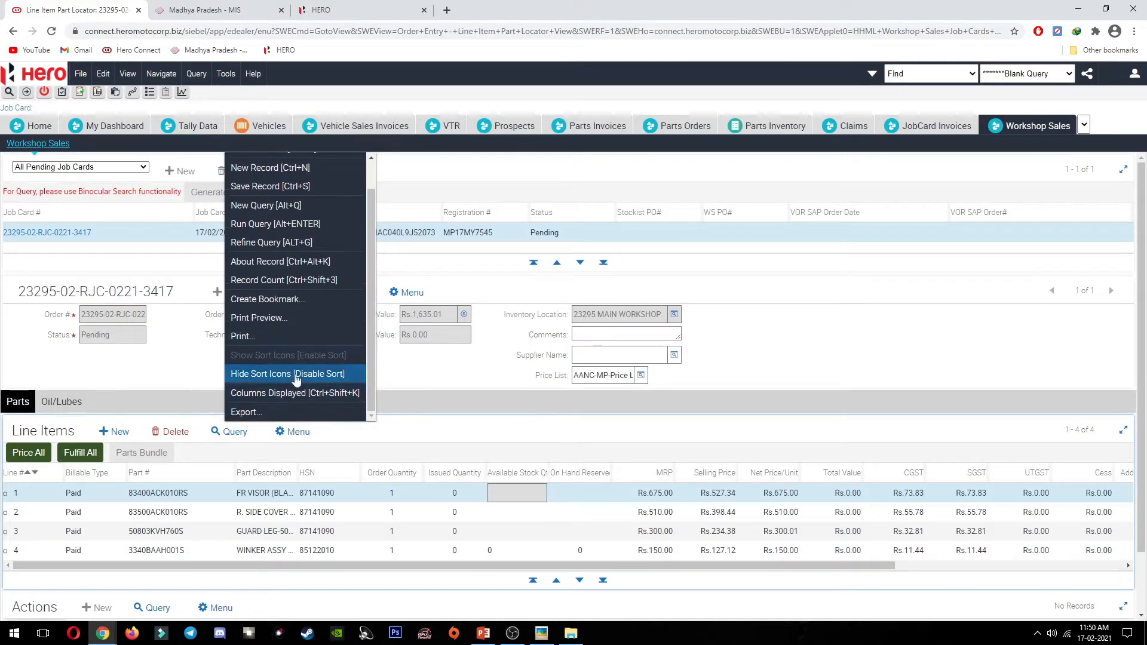
Step: Export all rows and visible columns tab-delimited to output.csv and open it in Excel
left_click(295, 345)
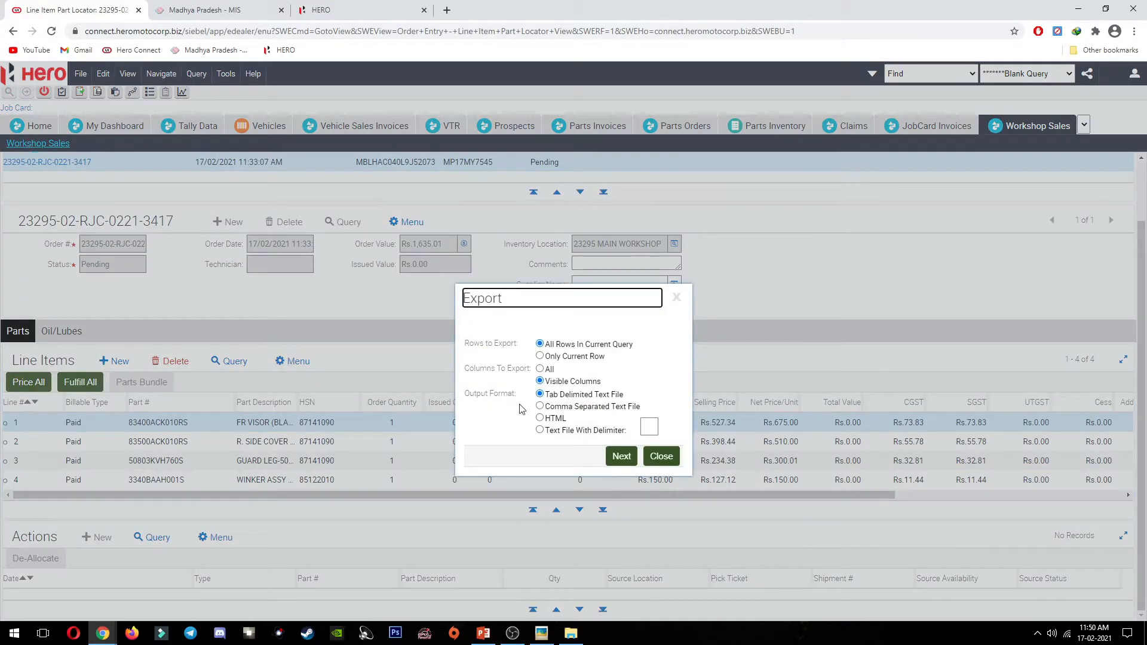
left_click(620, 456)
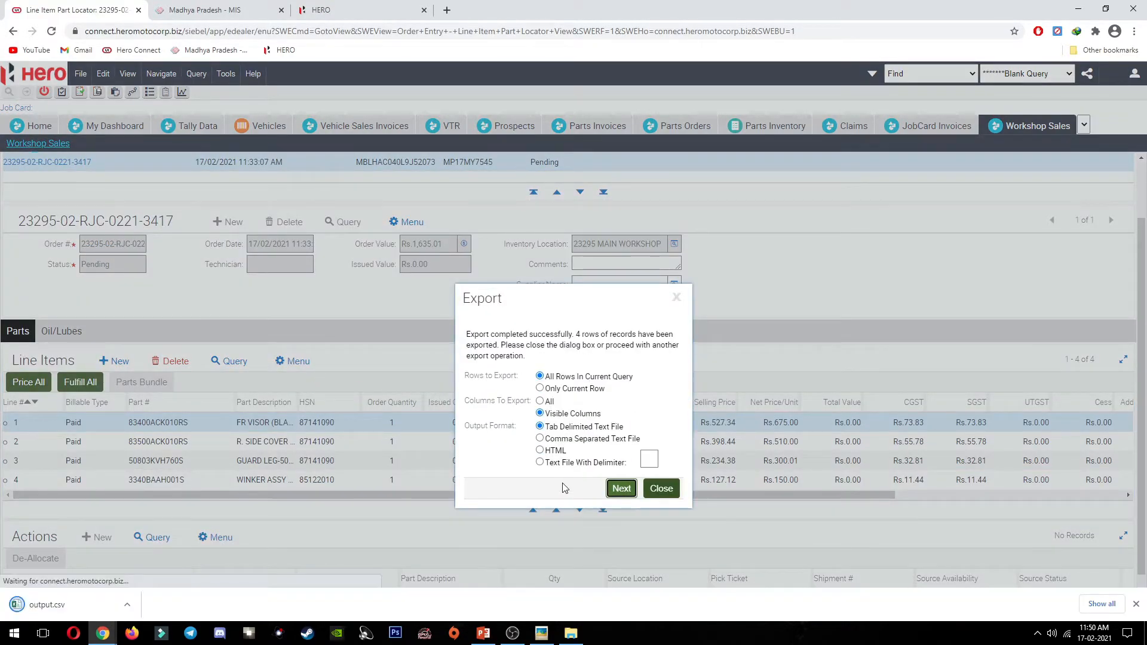
left_click(99, 602)
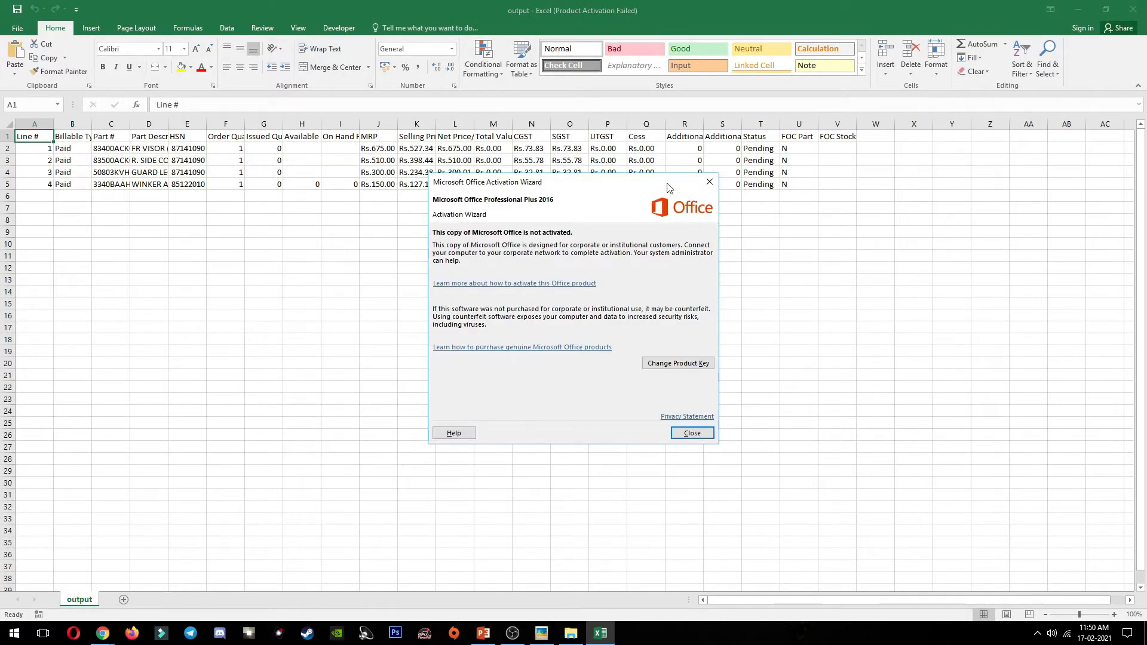
Step: Dismiss the Office activation notice and autofit column C to show full part numbers
left_click(692, 432)
left_click_drag(130, 127, 132, 127)
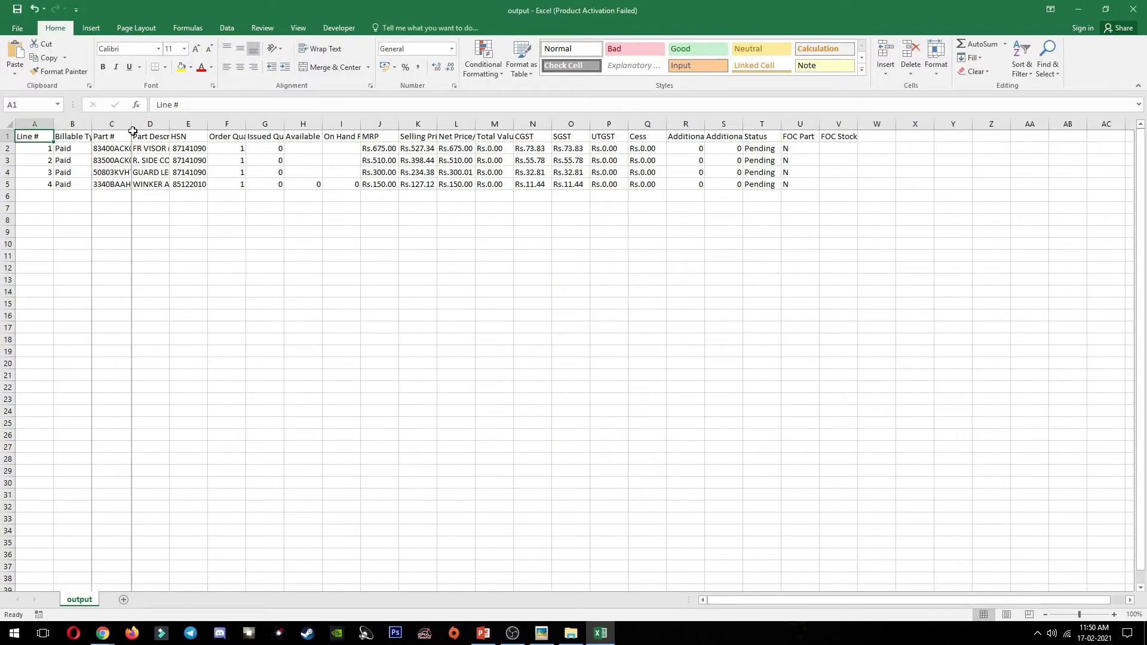
left_click(150, 124)
double_click(133, 125)
left_click(312, 281)
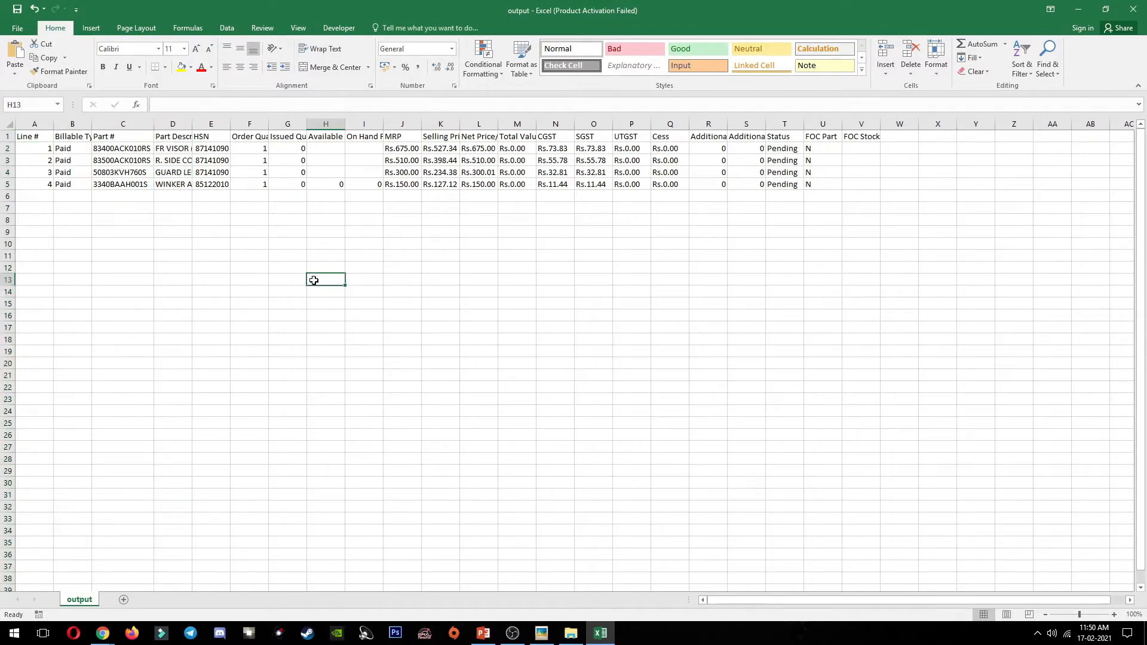
Step: Review the quantity columns G and H, select C2, and return to the browser
left_click_drag(299, 149, 291, 188)
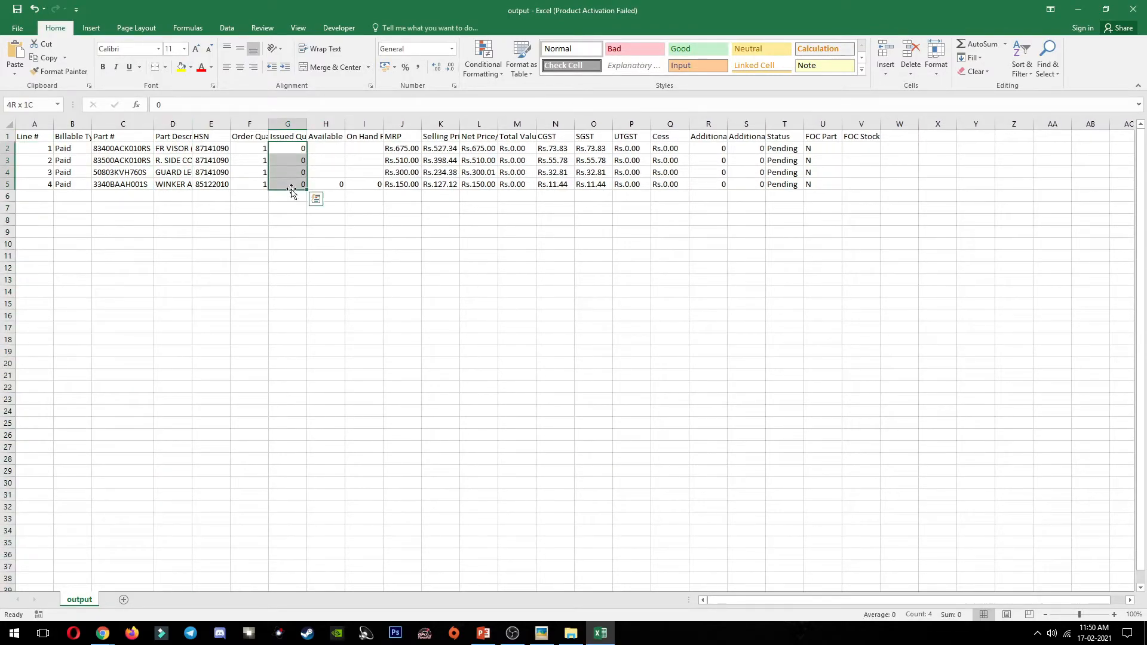
left_click_drag(330, 150, 326, 196)
left_click(363, 207)
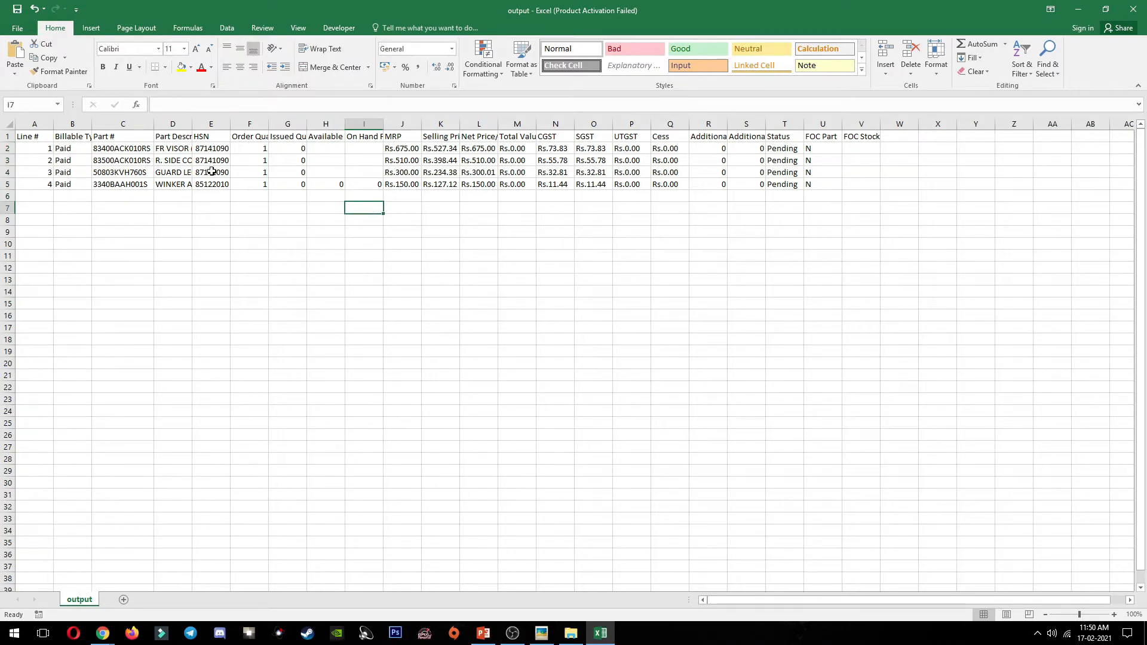
left_click(144, 148)
key("alt+Tab")
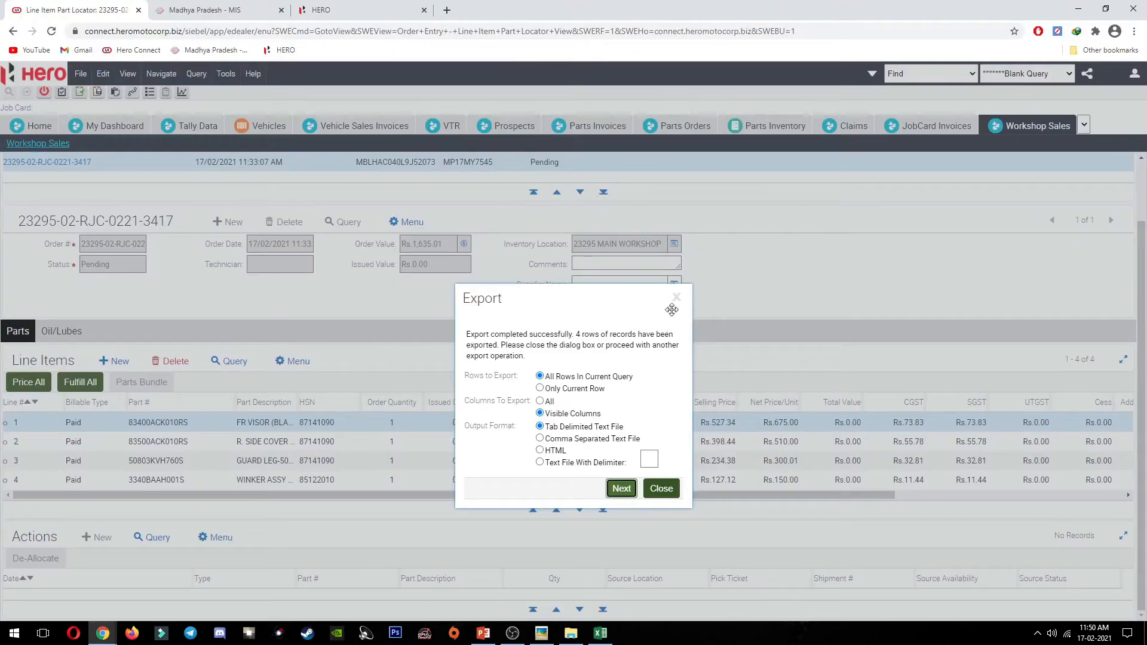
Step: Discard unsaved data, close the Export dialog, and log out of Hero Connect
left_click(631, 98)
left_click(1084, 125)
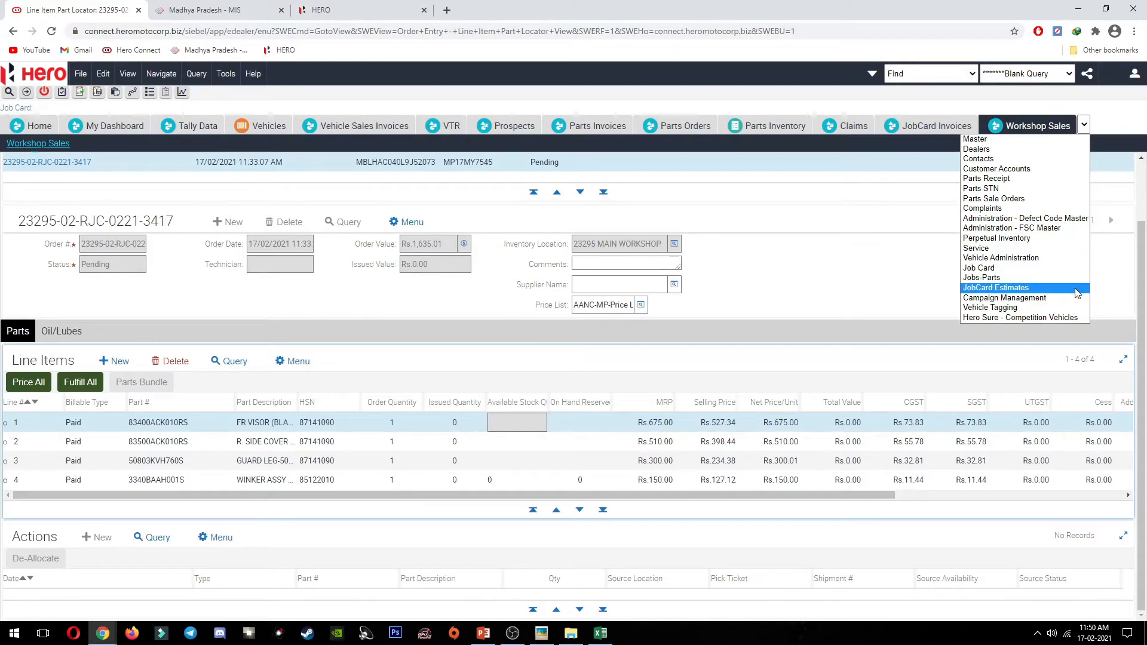
left_click(1133, 75)
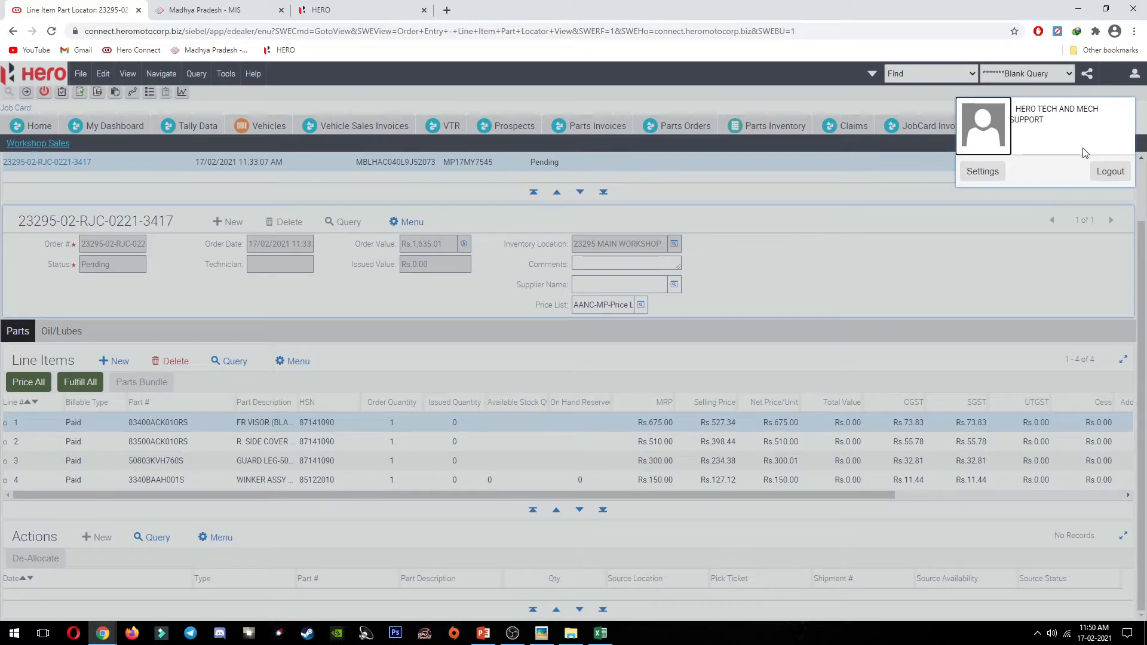
left_click(1110, 172)
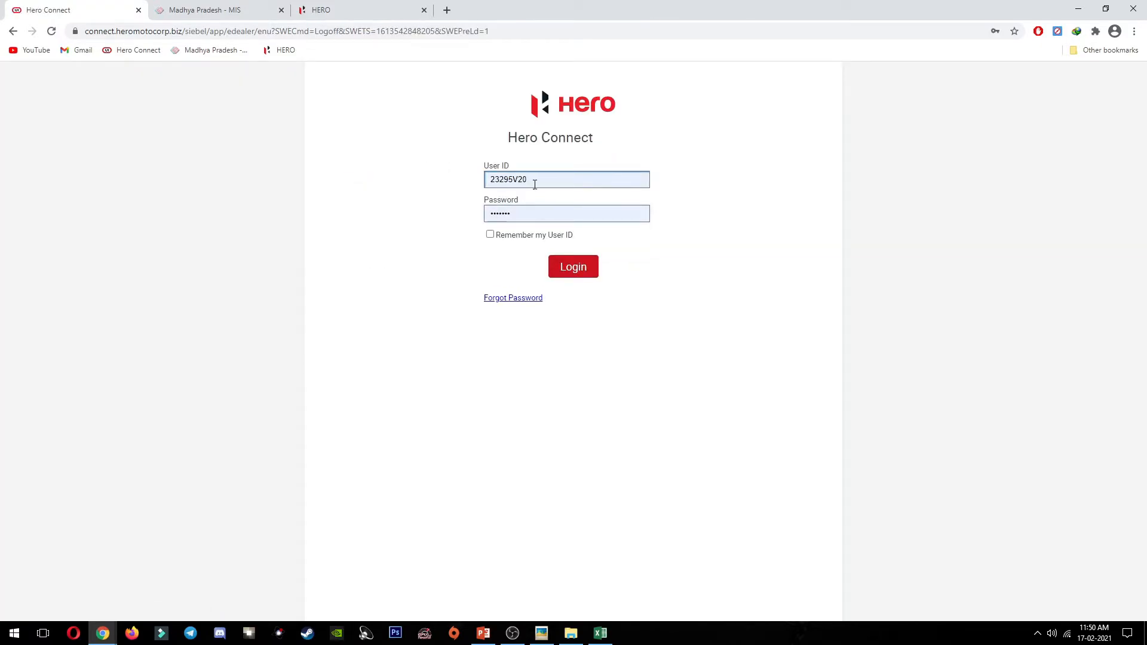
Step: Log back in and open Parts Stock Adjustments (My Pending Cycle Counts) from the overflow list
left_click(558, 268)
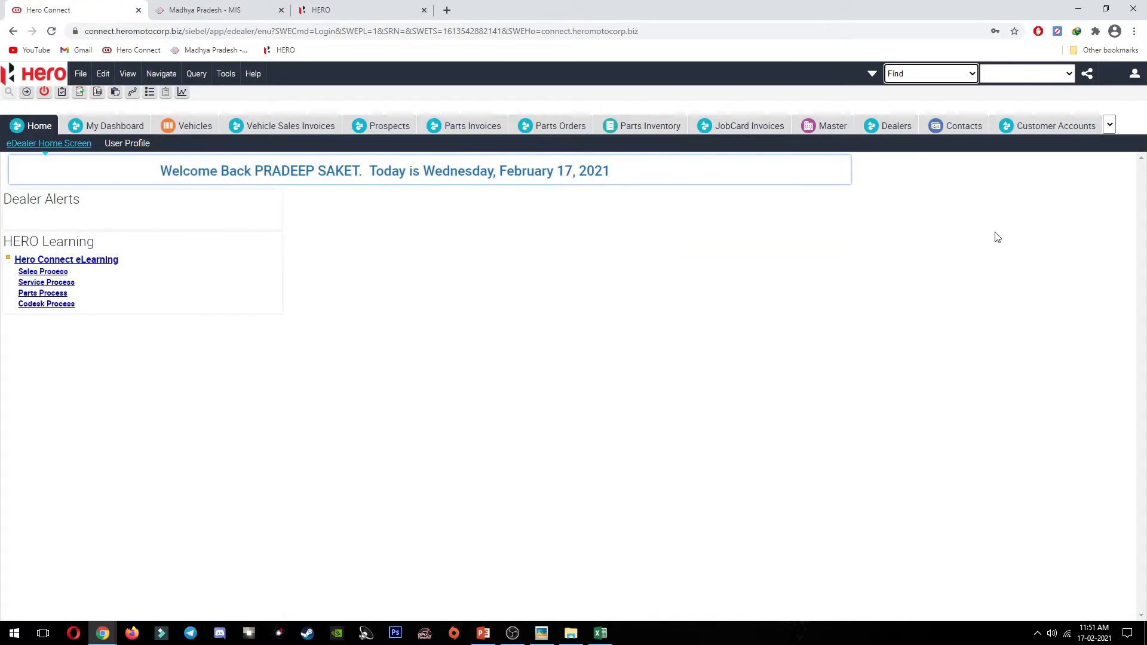
left_click(1134, 73)
left_click(1051, 289)
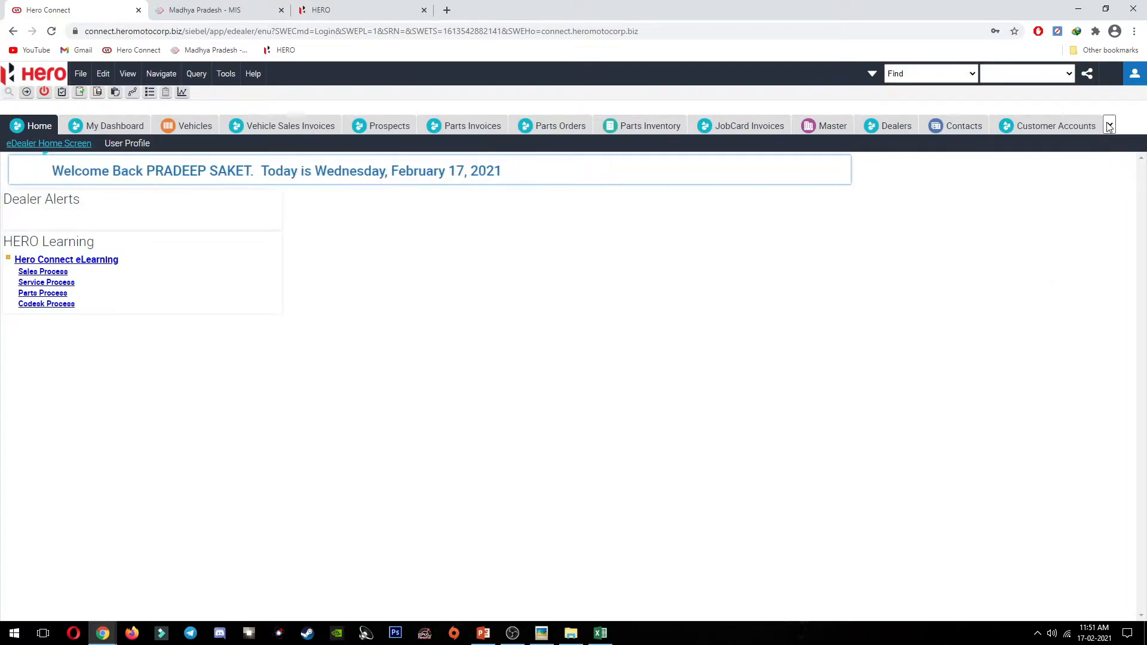
left_click(1109, 125)
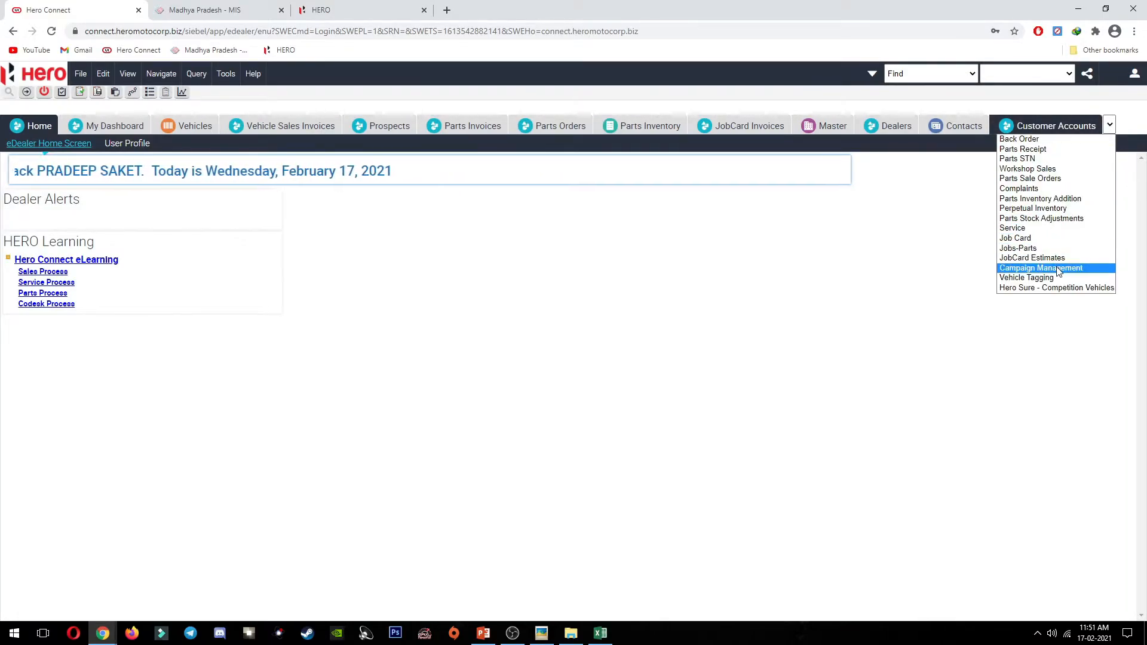
left_click(1057, 219)
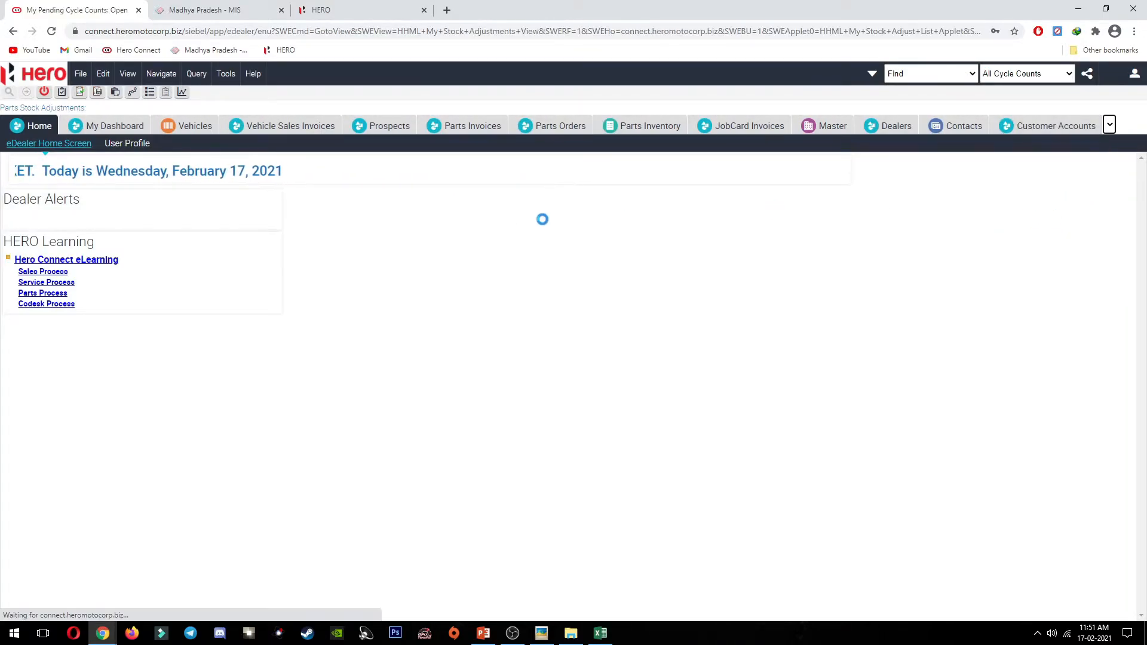
Step: Create a new stock adjustment for inventory location 23295 MAIN WORKSHOP and open its details
left_click(163, 172)
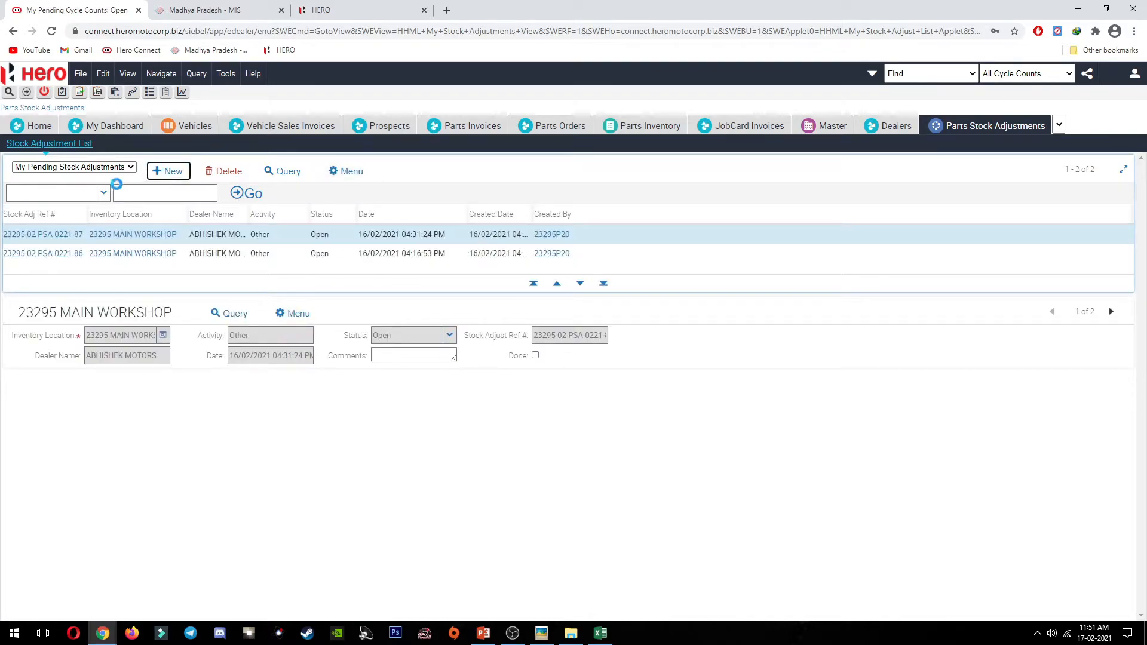
left_click(179, 237)
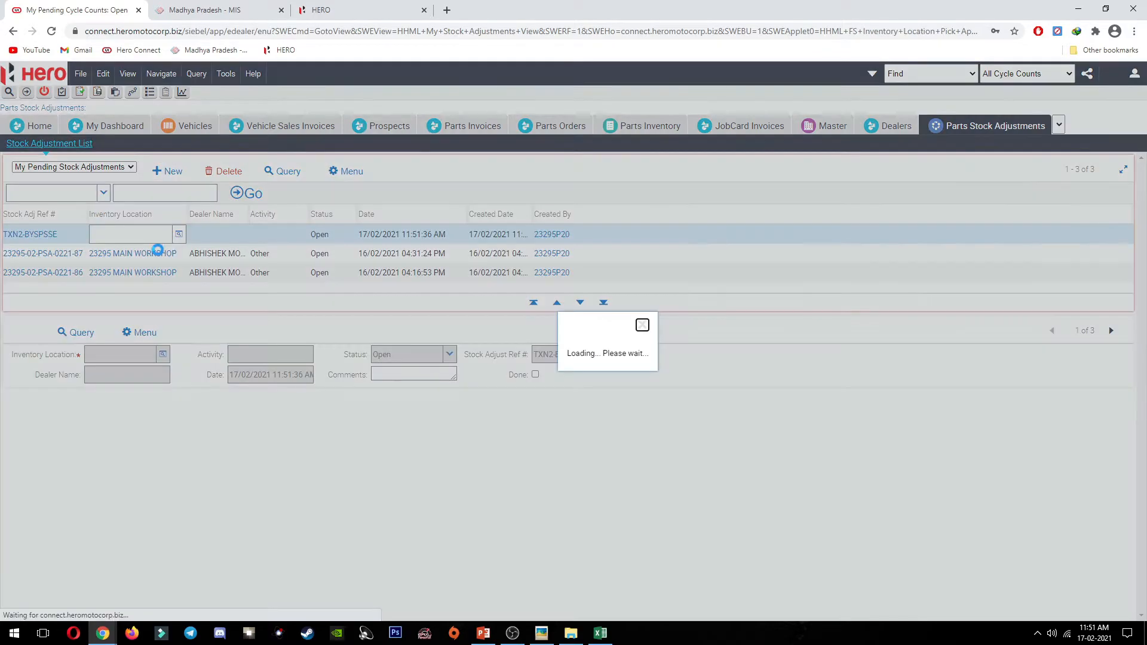
left_click(689, 400)
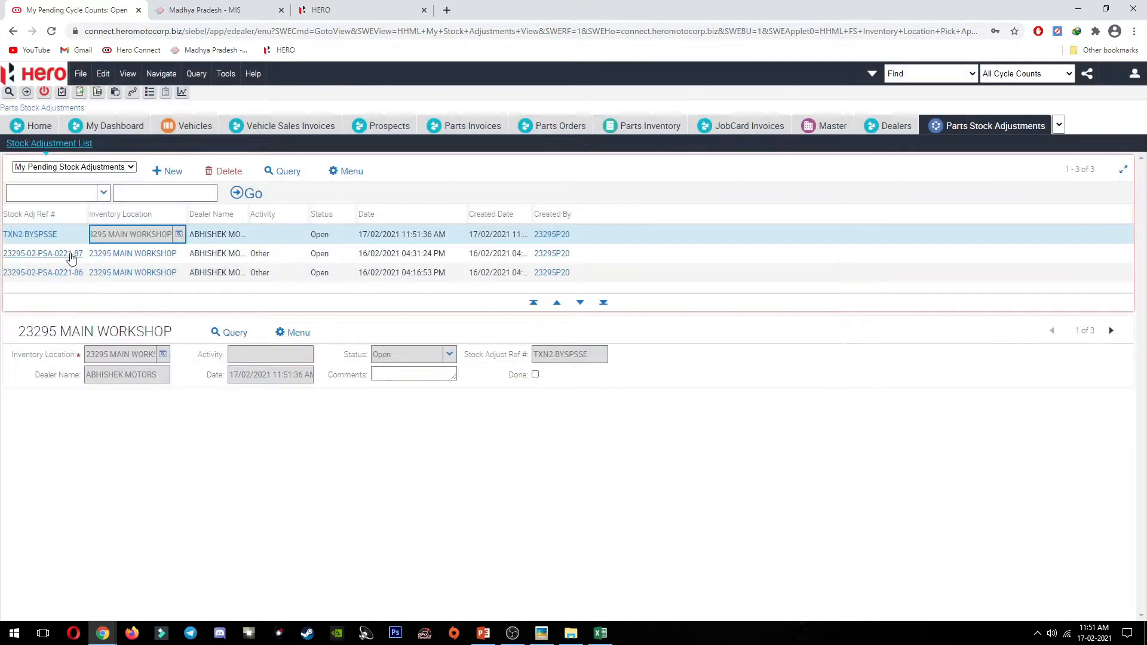
left_click(48, 235)
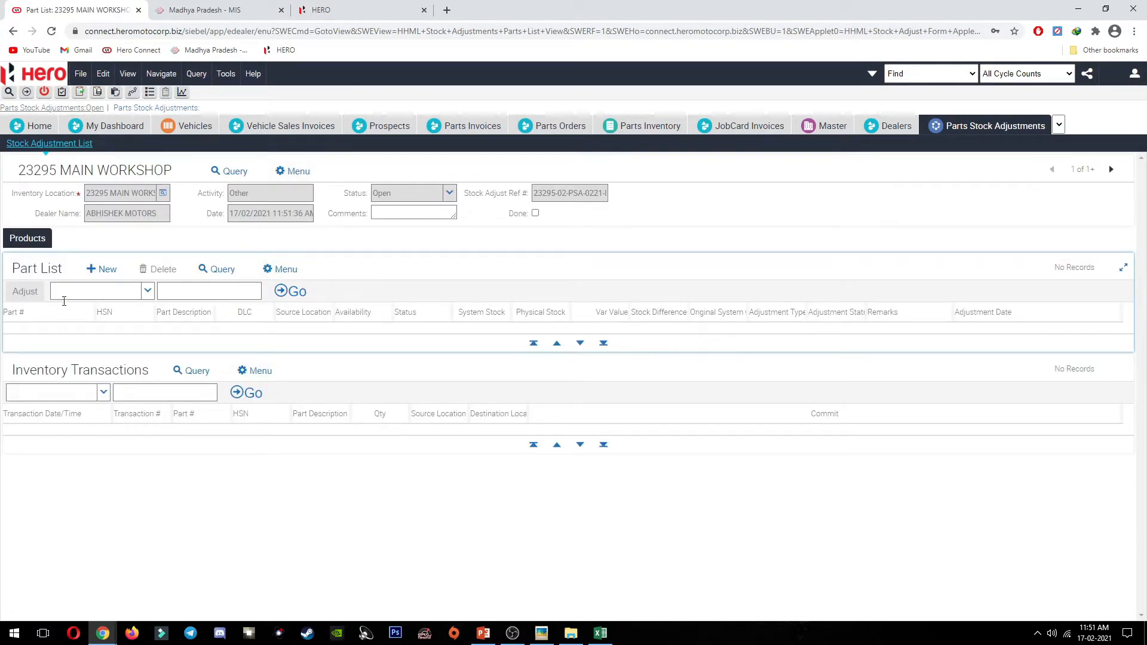
Step: Add a new part line and paste the spreadsheet's part number into Part #
left_click(103, 270)
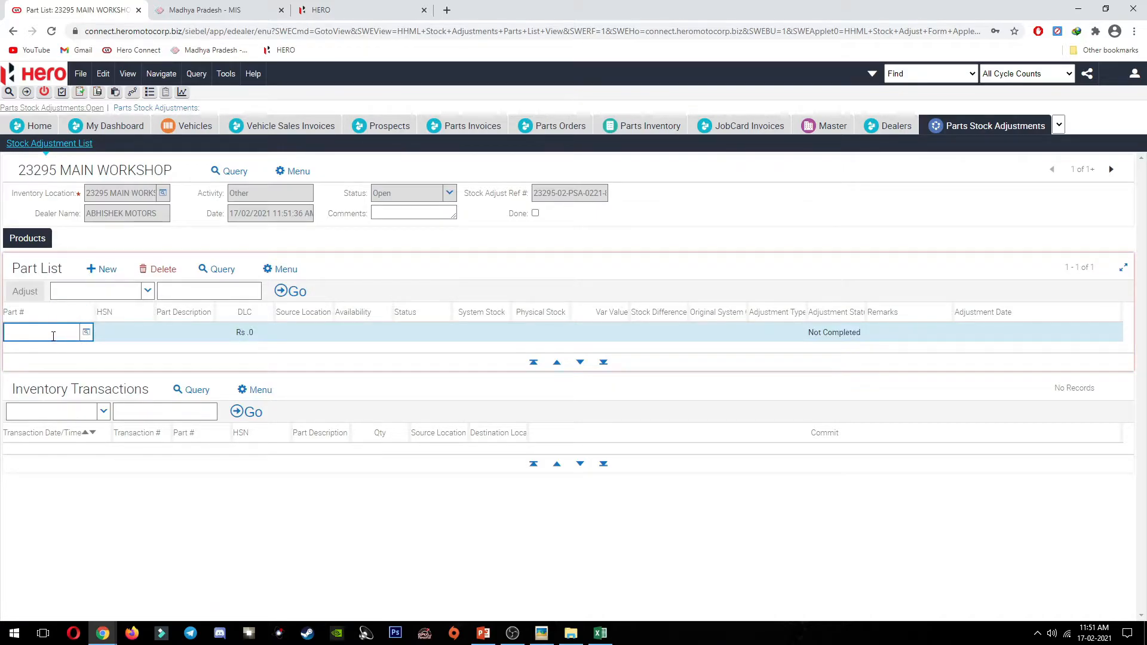
key("alt+Tab")
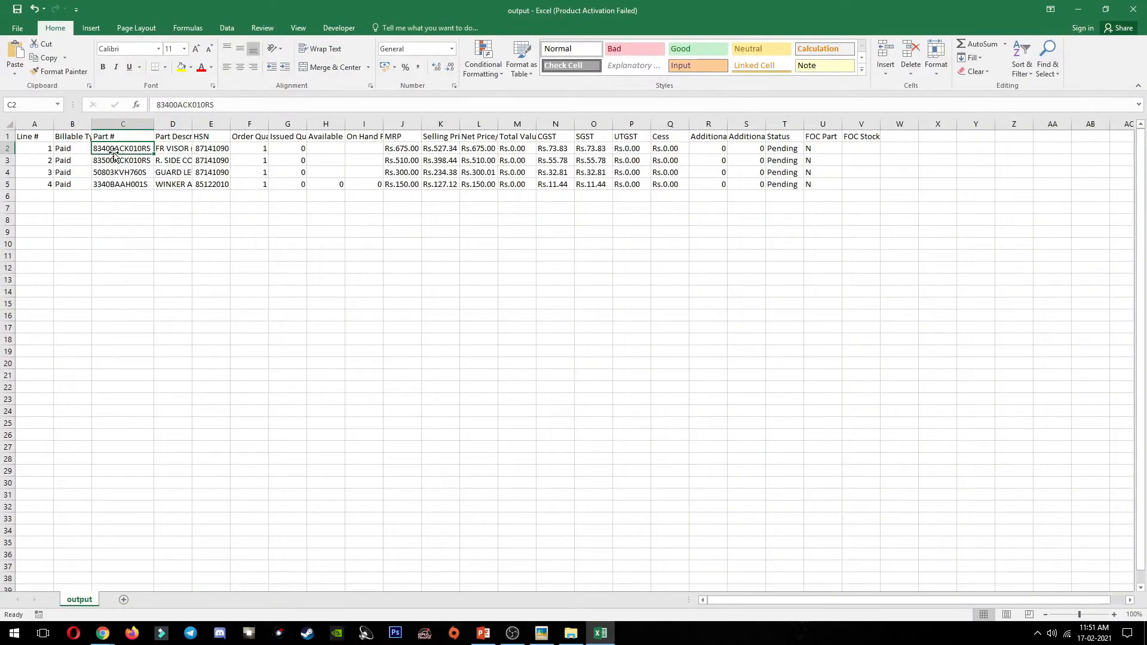
key("ctrl+c")
key("alt+Tab")
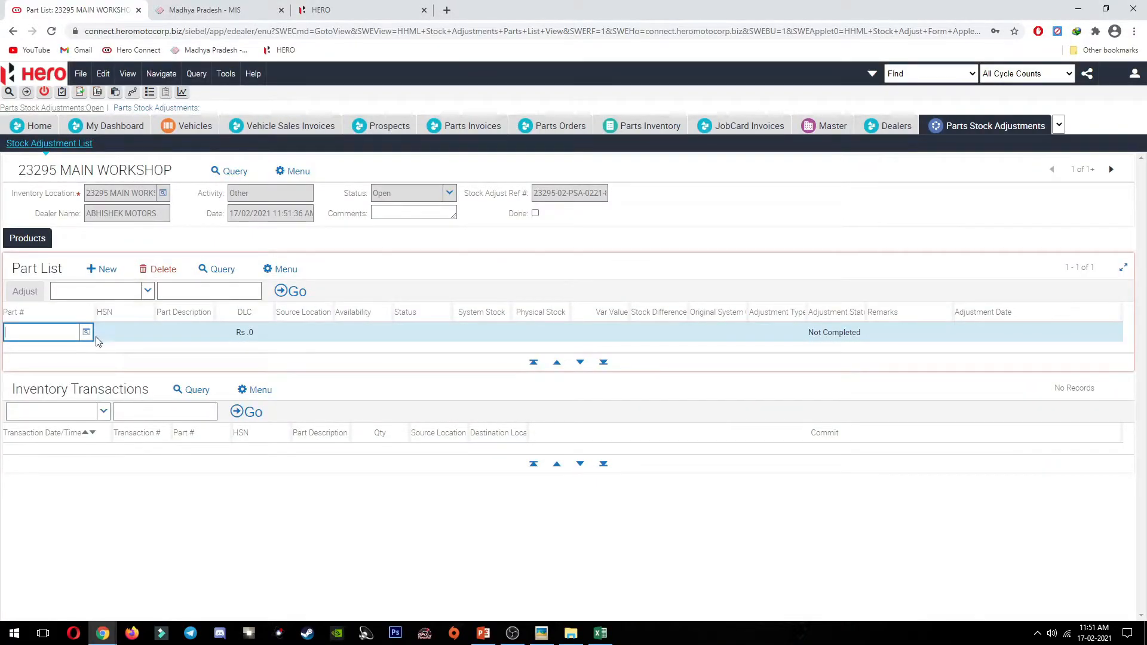
key("ctrl+v")
left_click(86, 333)
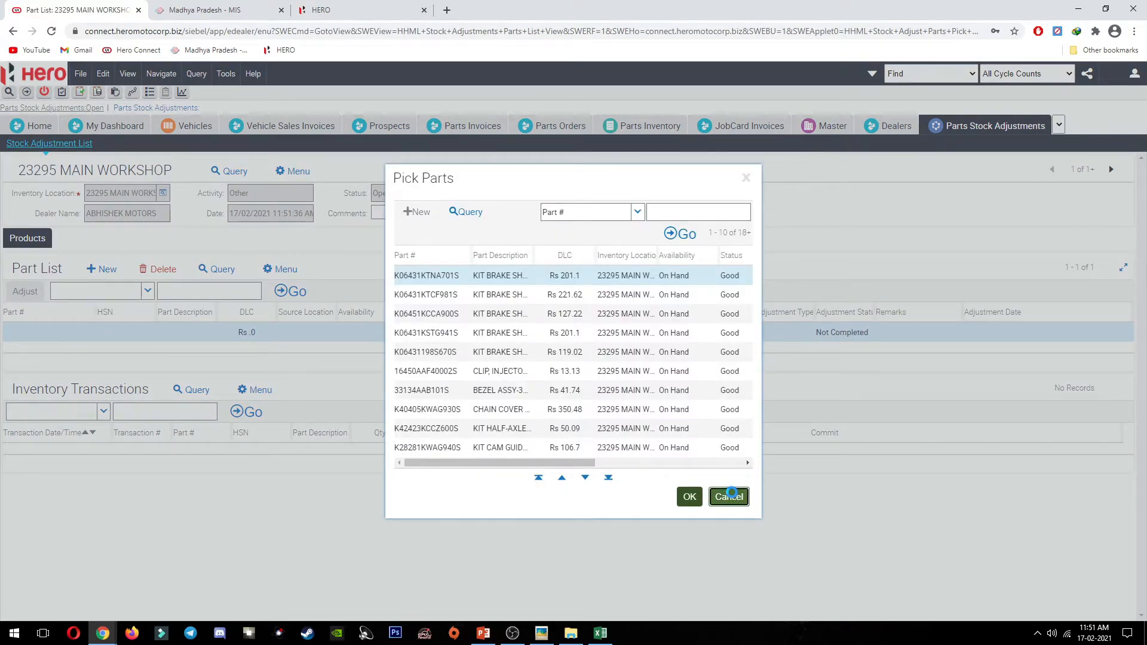
left_click(728, 496)
Step: Re-enter part 83400ACK010RS, then close the parts lookup and discard the unsaved data
left_click(53, 340)
key("ctrl+v")
key("Tab")
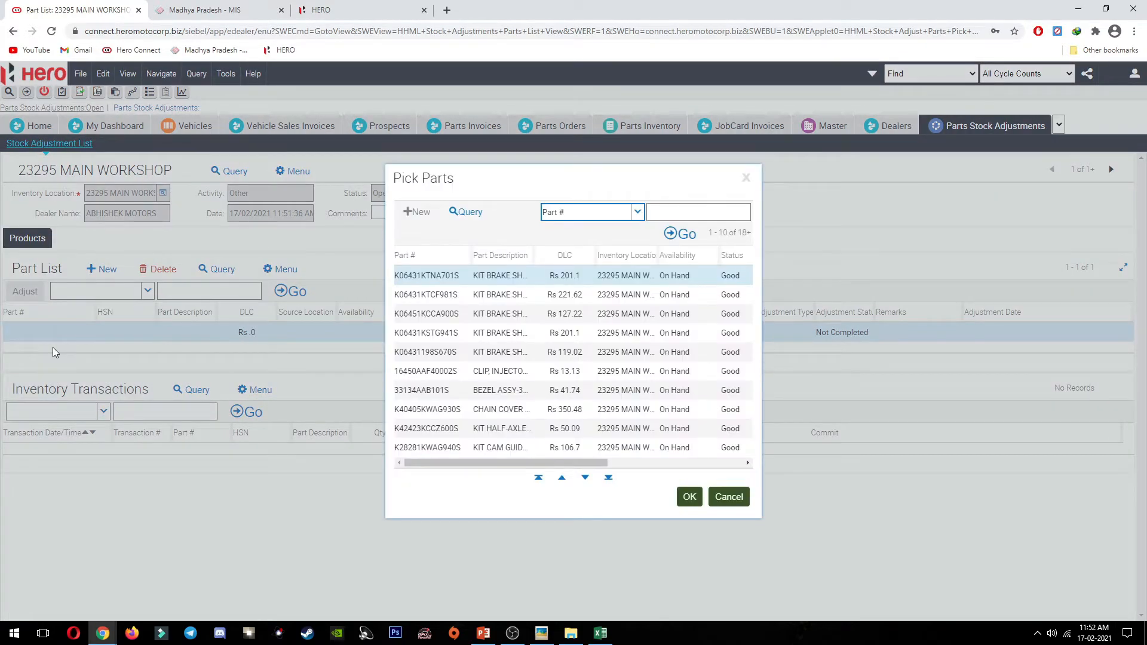
left_click(746, 179)
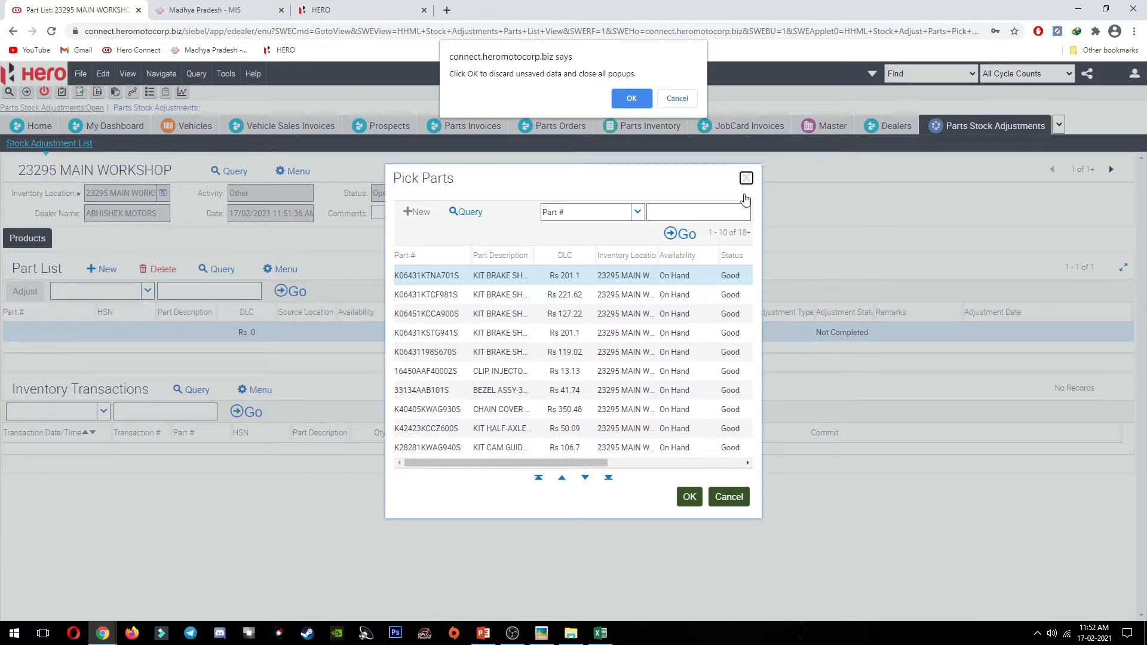
left_click(641, 99)
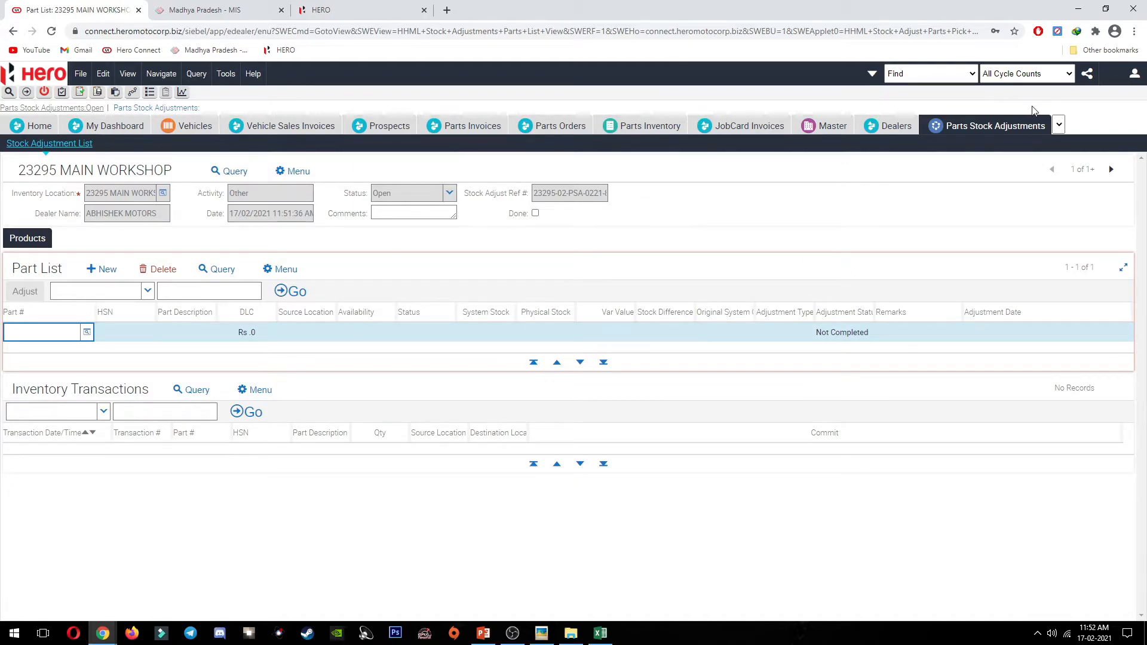
left_click(1061, 125)
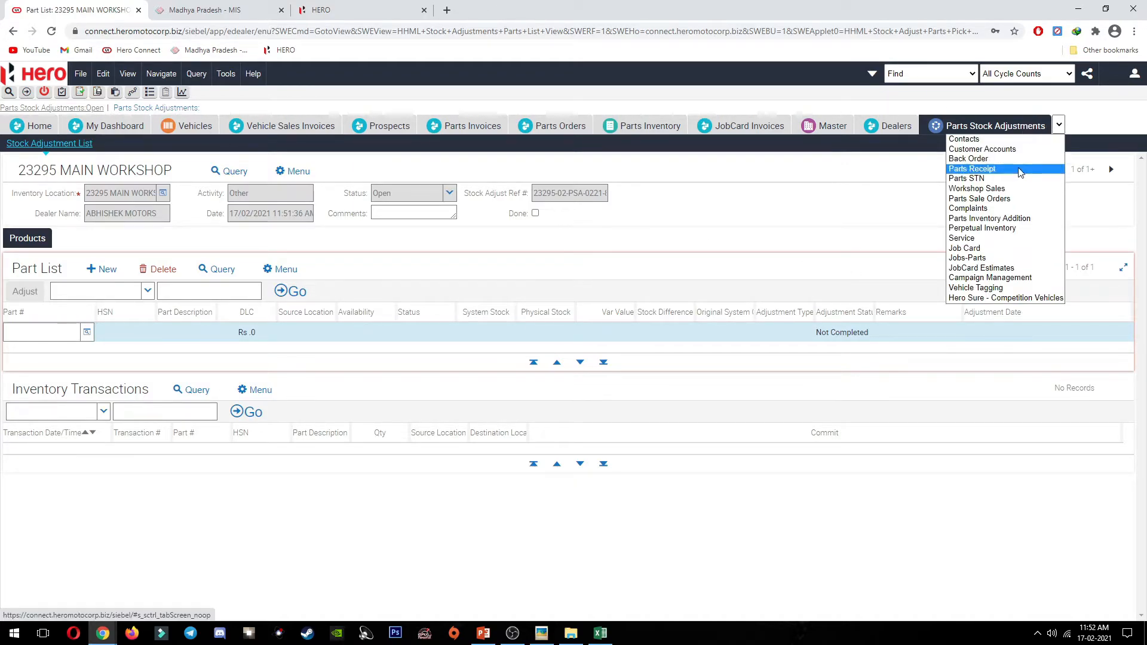
Step: Switch to the Parts Inventory Addition screen, acknowledging the missing Remarks warning
left_click(986, 220)
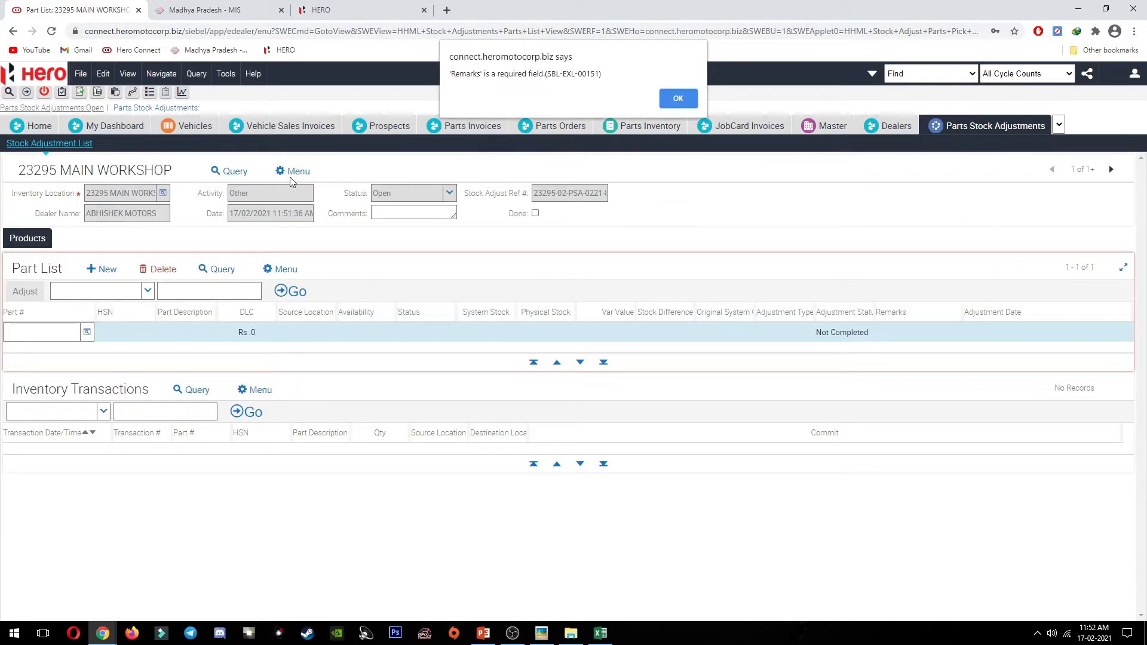
left_click(679, 98)
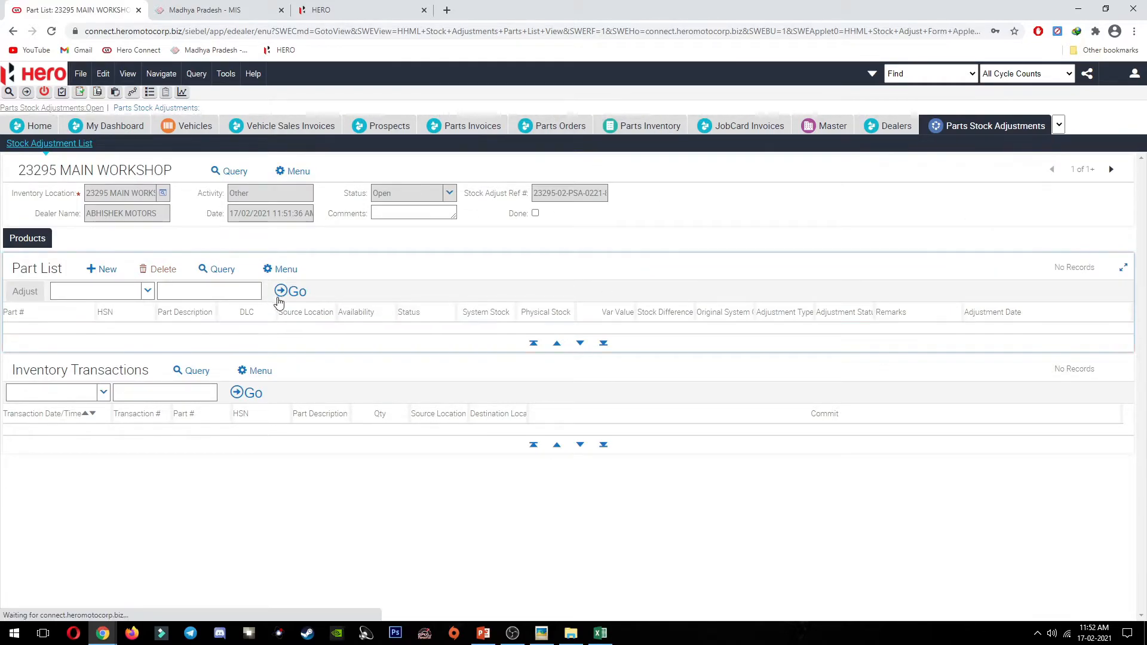
left_click(1058, 125)
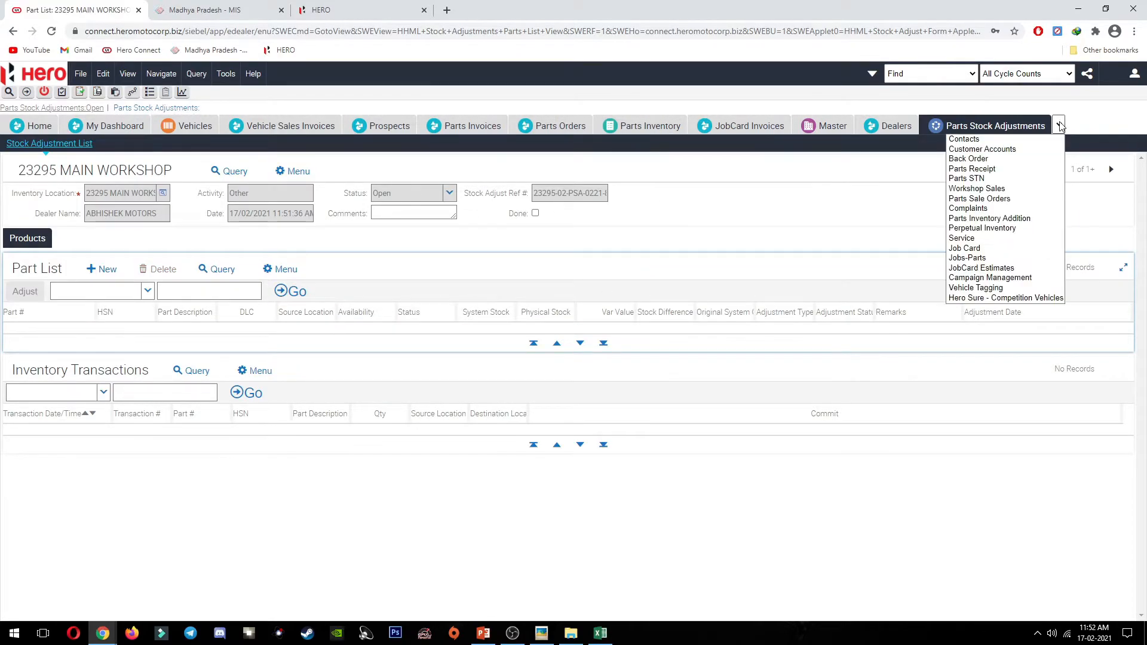
left_click(1033, 219)
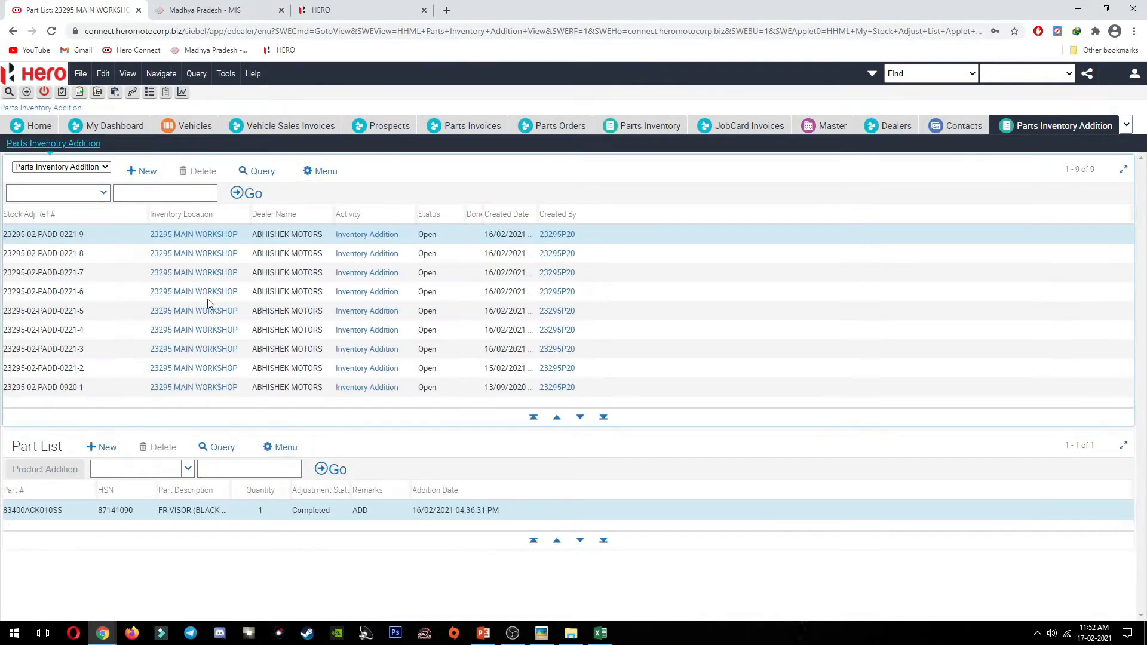
Step: Create a new inventory addition for 23295 MAIN WORKSHOP and start a blank part line
left_click(143, 171)
left_click(242, 234)
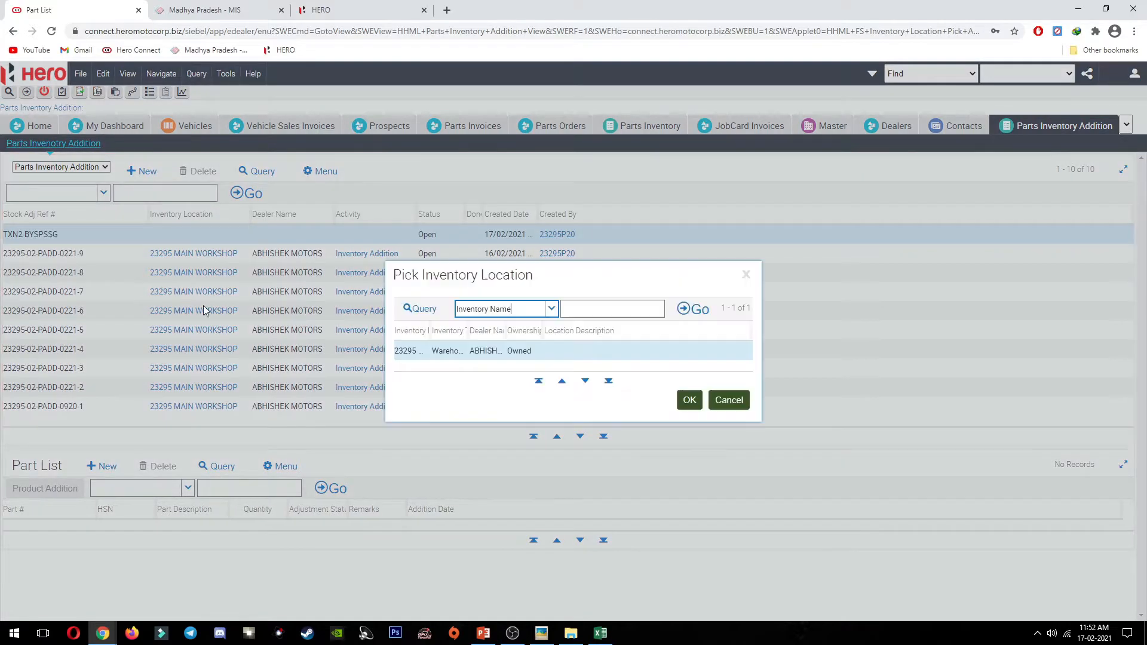
left_click(687, 398)
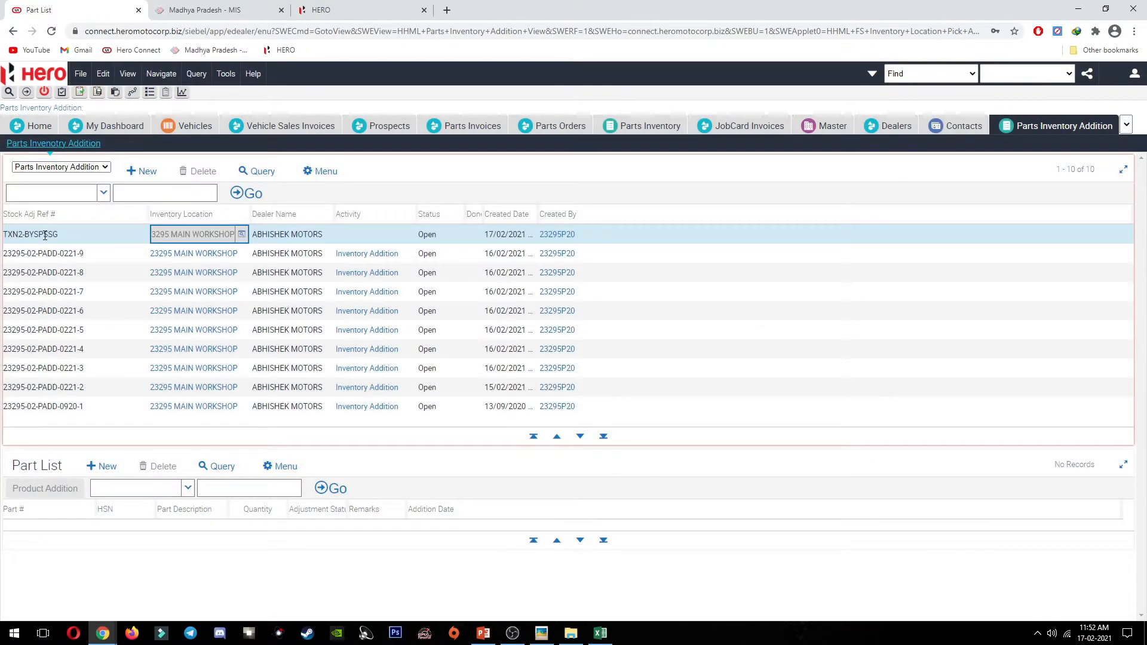
left_click(48, 236)
key("Tab")
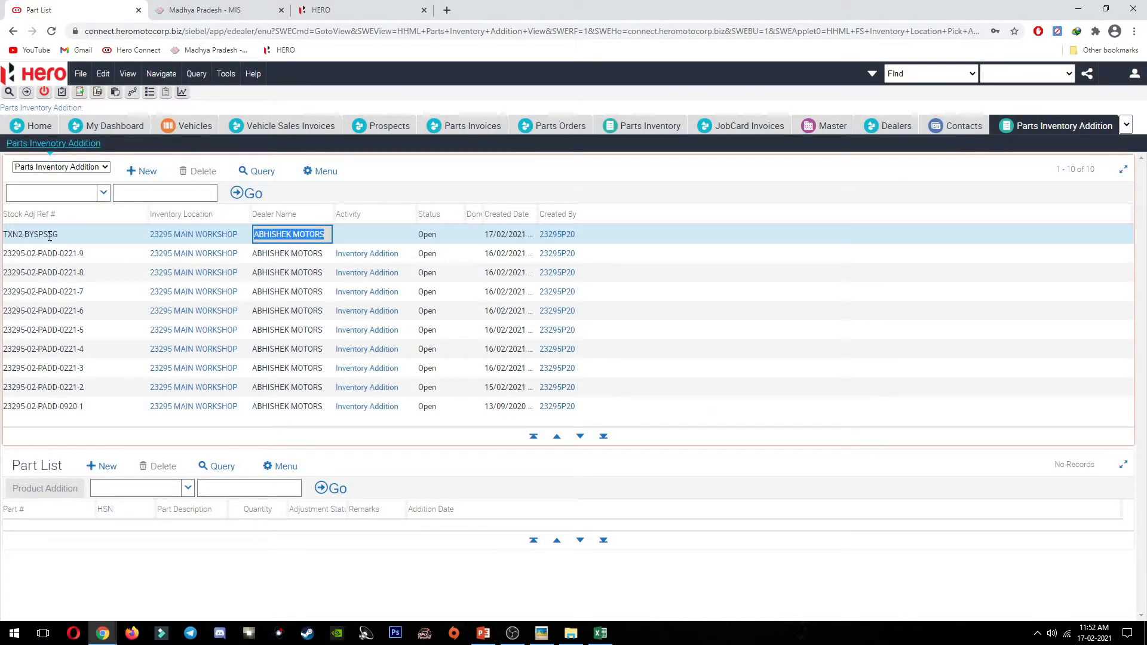
left_click(102, 466)
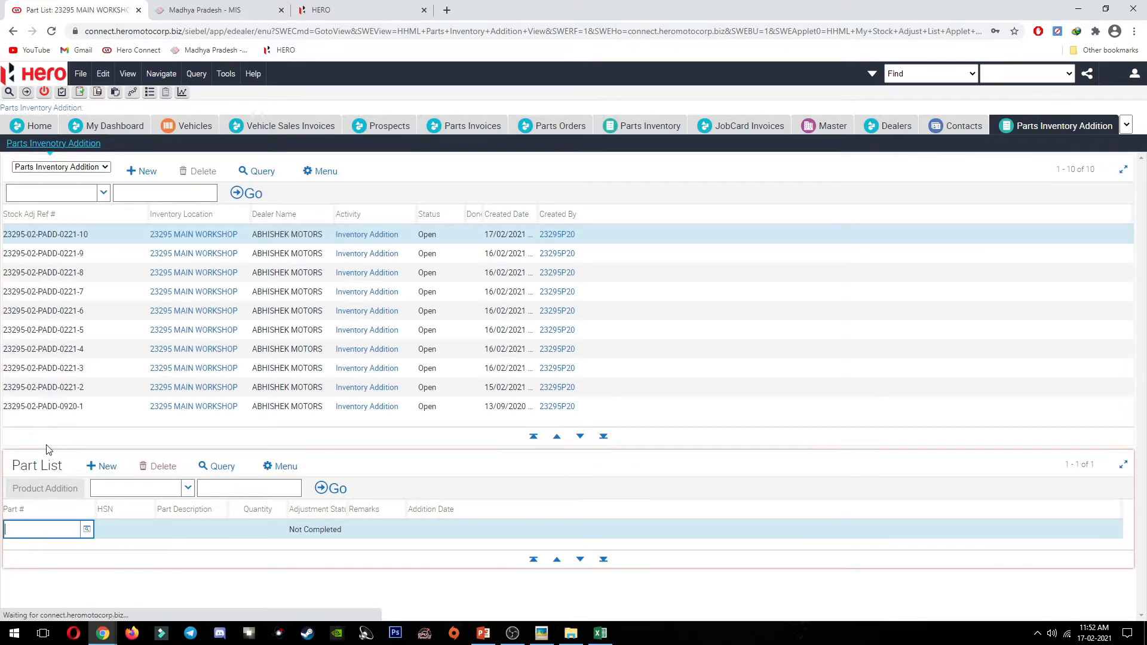
Step: Enter part 83400ACK010RS with quantity 1 and remark 'FOR ACCIDENT A', then add another part line
left_click(46, 530)
key("ctrl+v")
key("Tab")
key("Tab")
key("Tab")
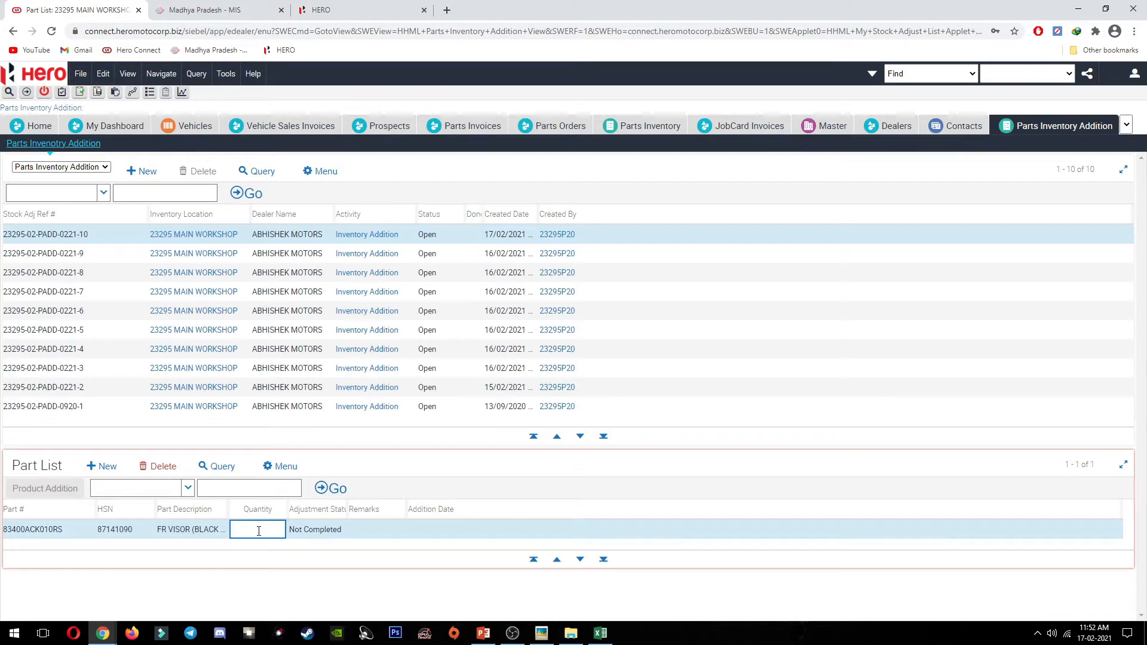
type("1")
key("Tab")
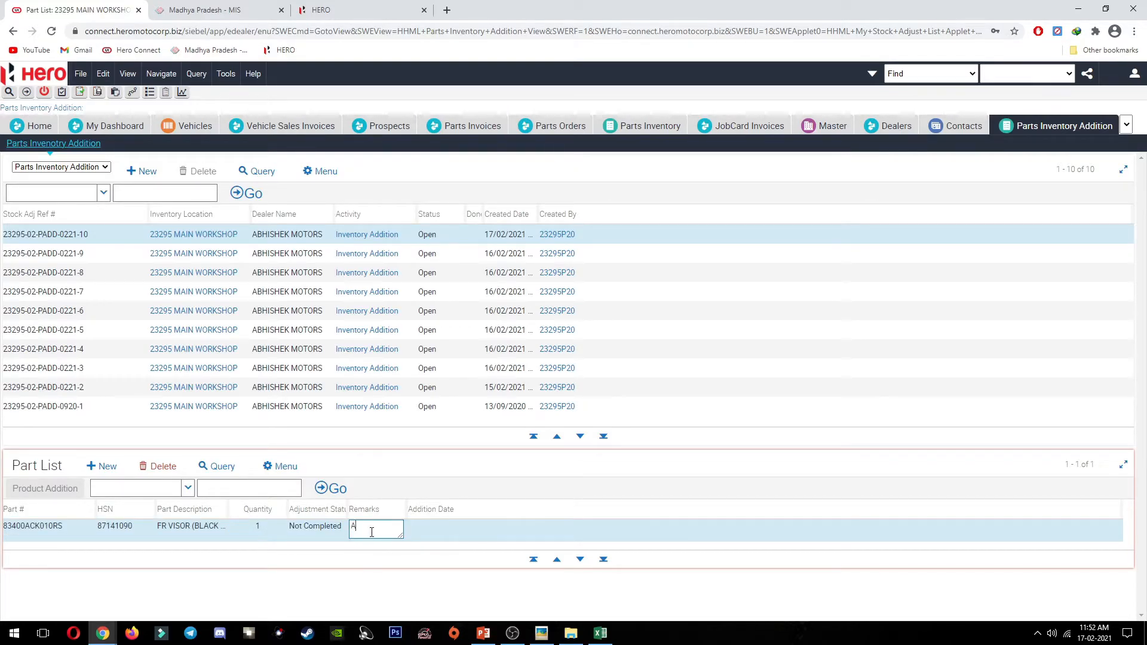
key("BackSpace")
key("BackSpace")
key("BackSpace")
key("BackSpace")
type("FOR ACCIDENT A")
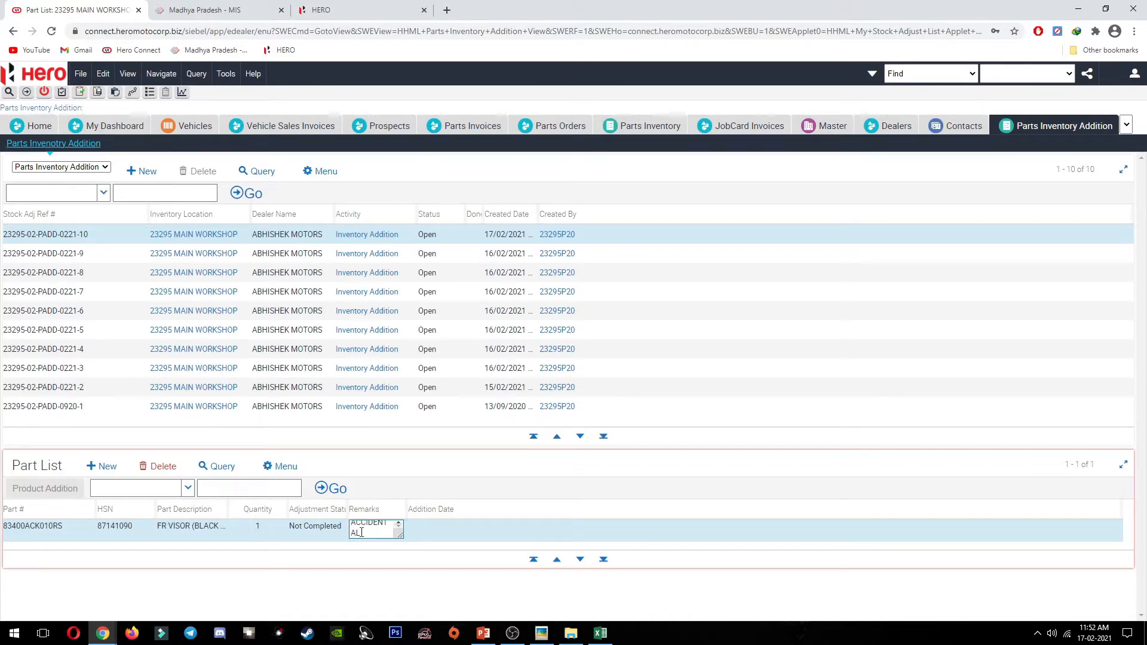
left_click(113, 471)
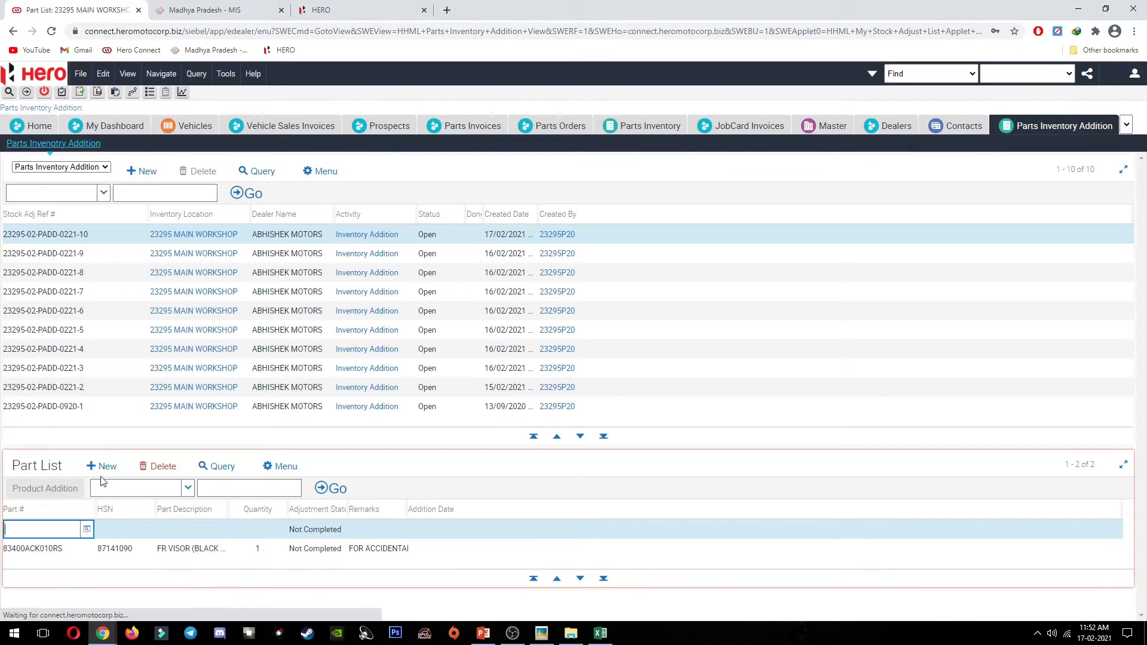
key("alt+Tab")
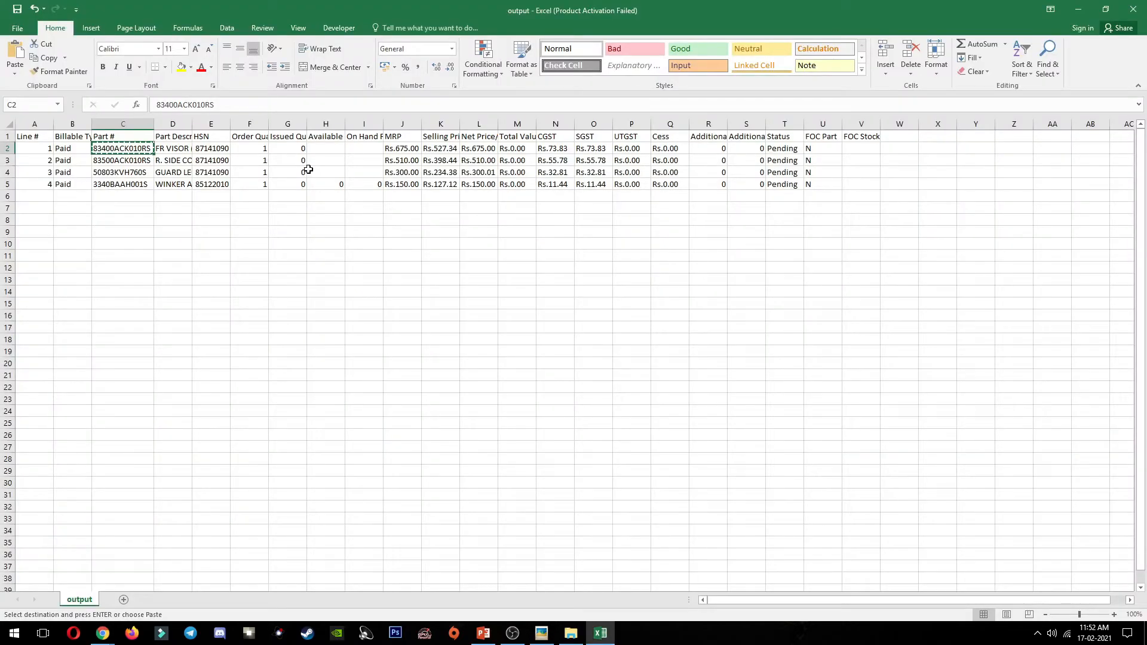
Step: Select cells in column H and autofit column D to show the part descriptions
left_click(326, 148)
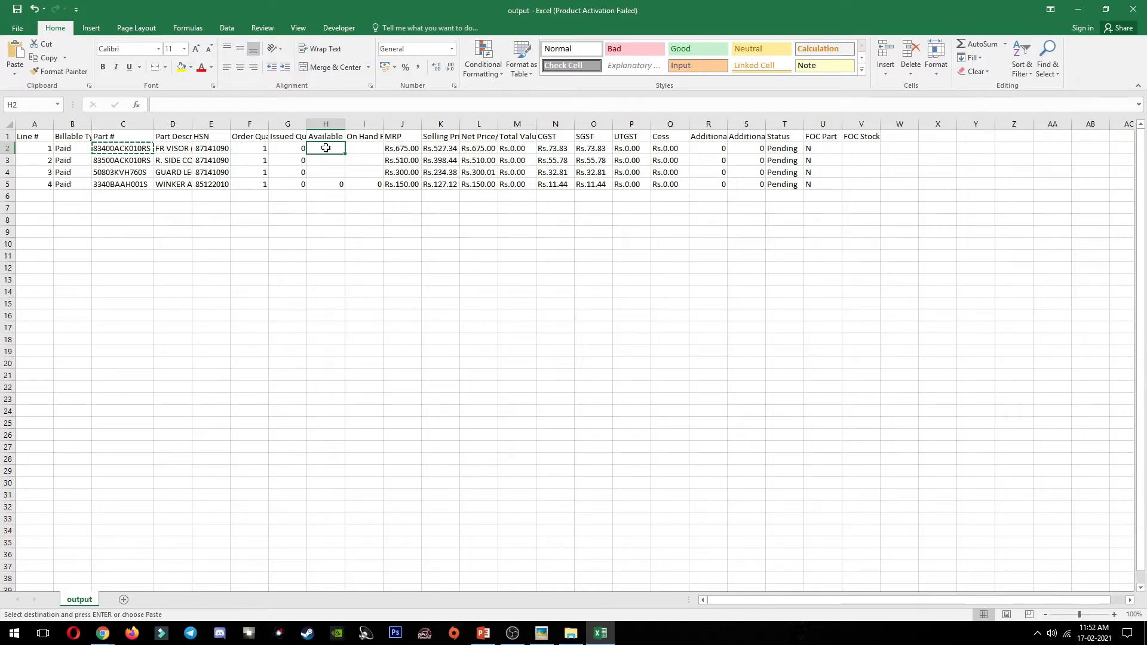
left_click_drag(328, 154, 127, 150)
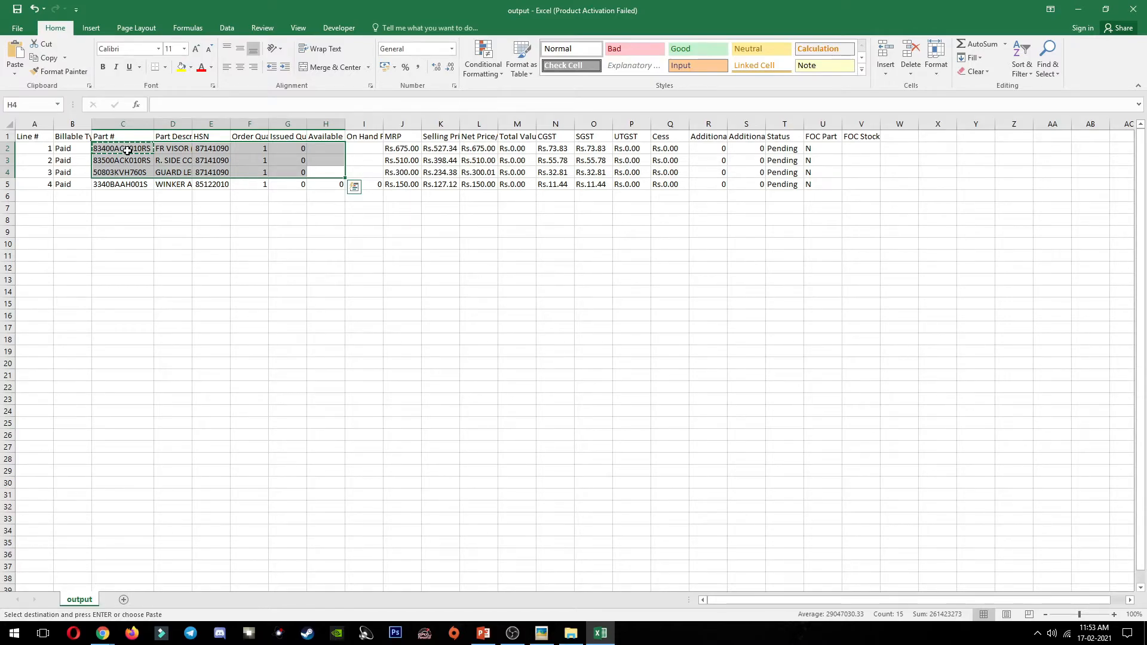
left_click(322, 185)
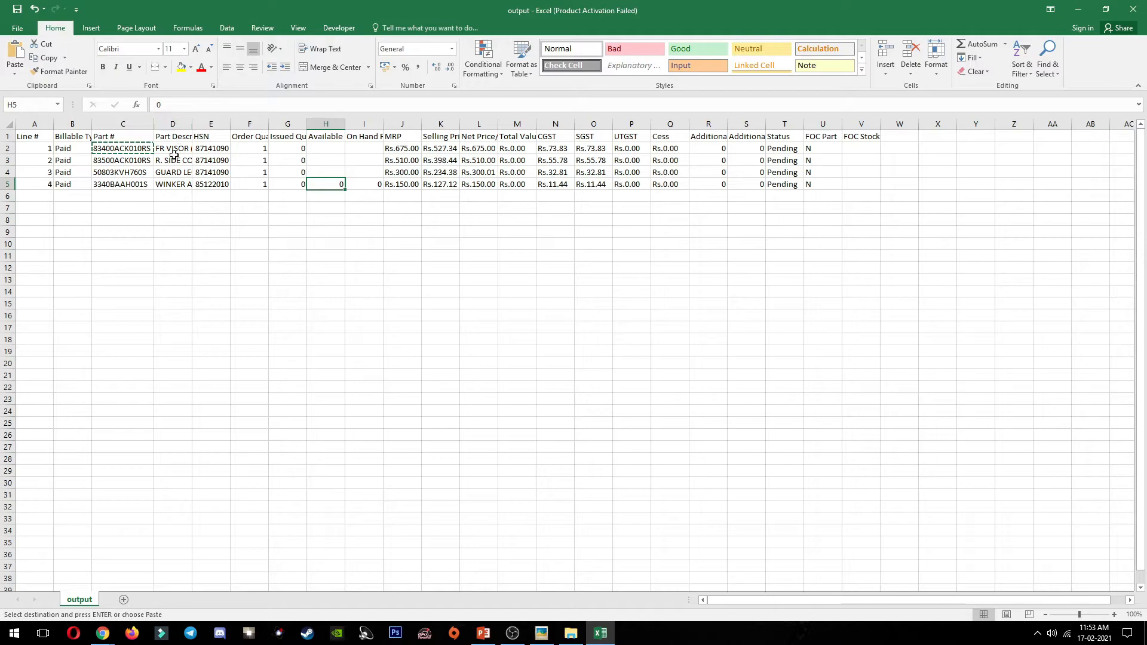
double_click(193, 120)
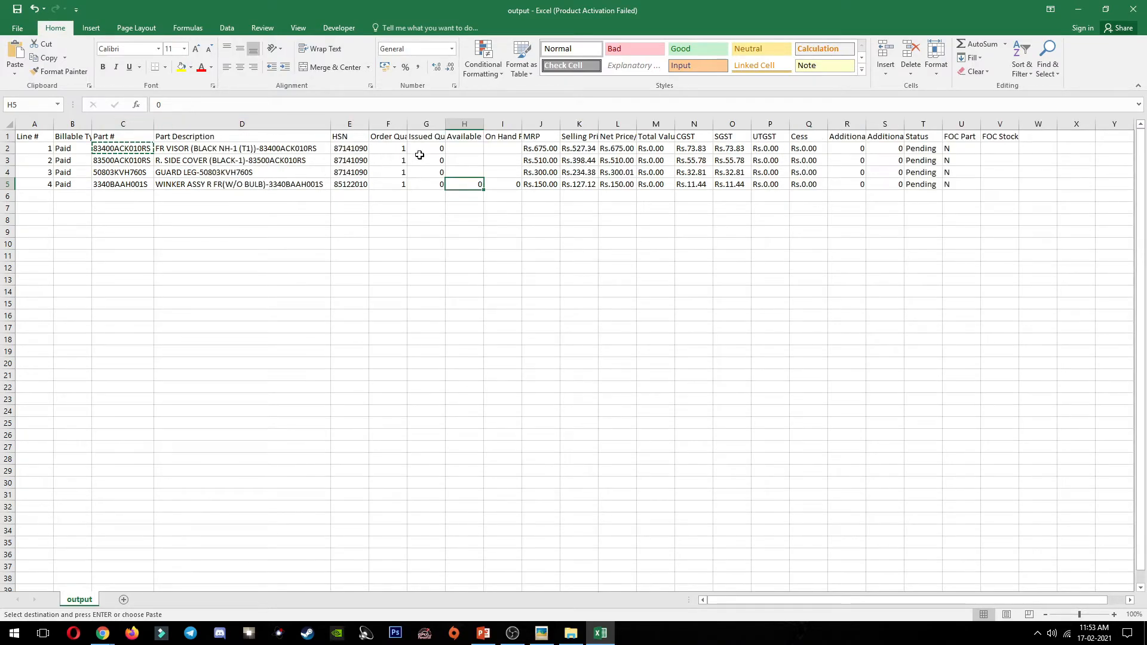
Step: Copy part number 83500ACK010RS from cell C3 into the new Hero Connect part line
left_click_drag(464, 153, 122, 171)
left_click(128, 160)
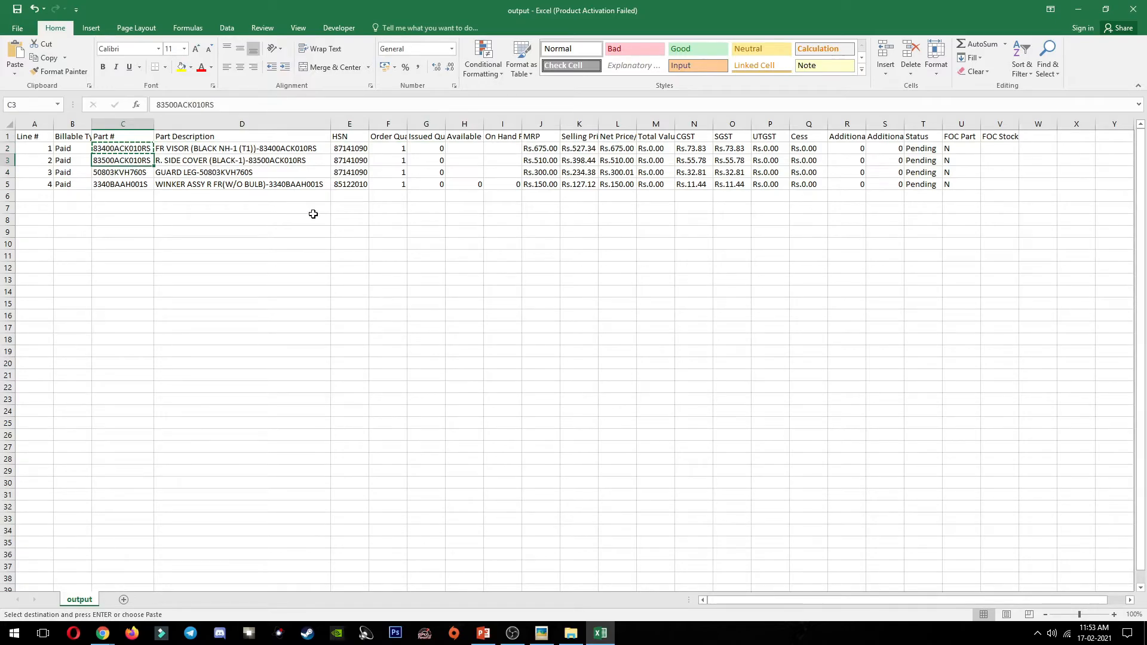
key("alt+Tab")
type("83500ACK010RS")
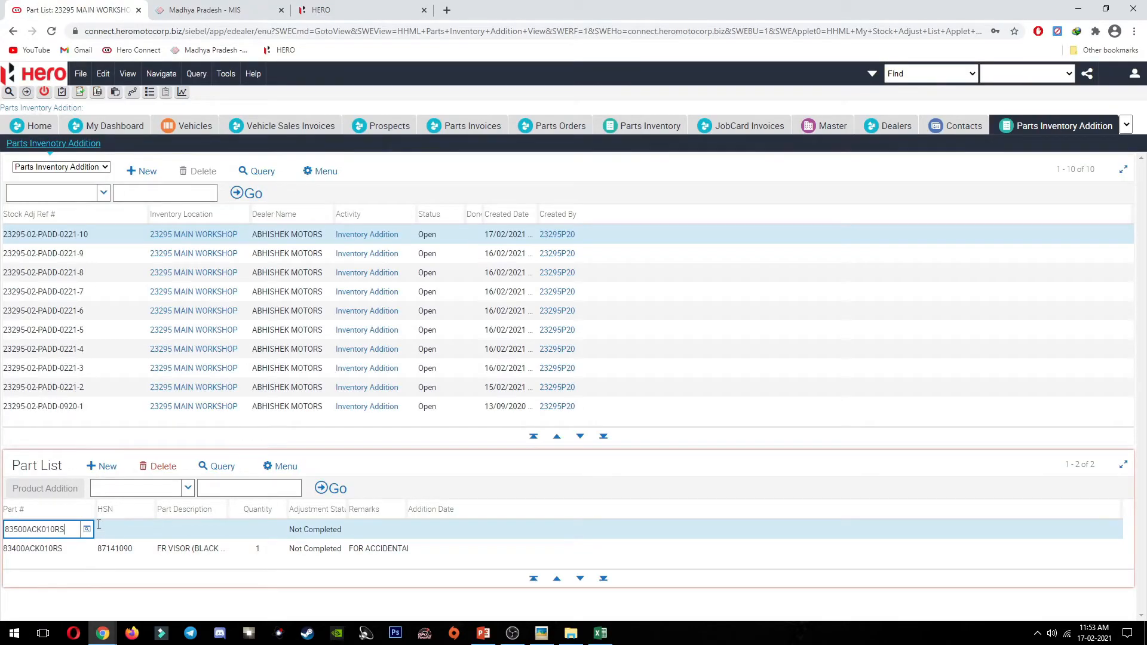
Step: Give the R. SIDE COVER line the remark 'FOR ACCIDENTAL' and copy the next part number from Excel
key("Tab")
key("Tab")
key("Tab")
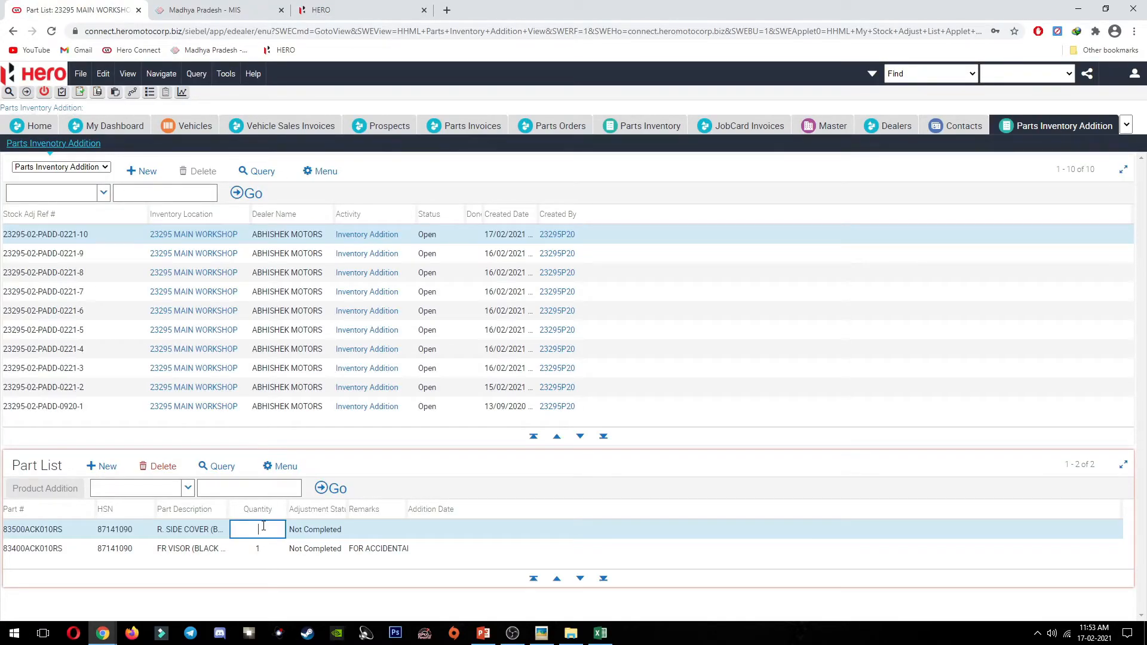
key("Tab")
key("alt+Tab")
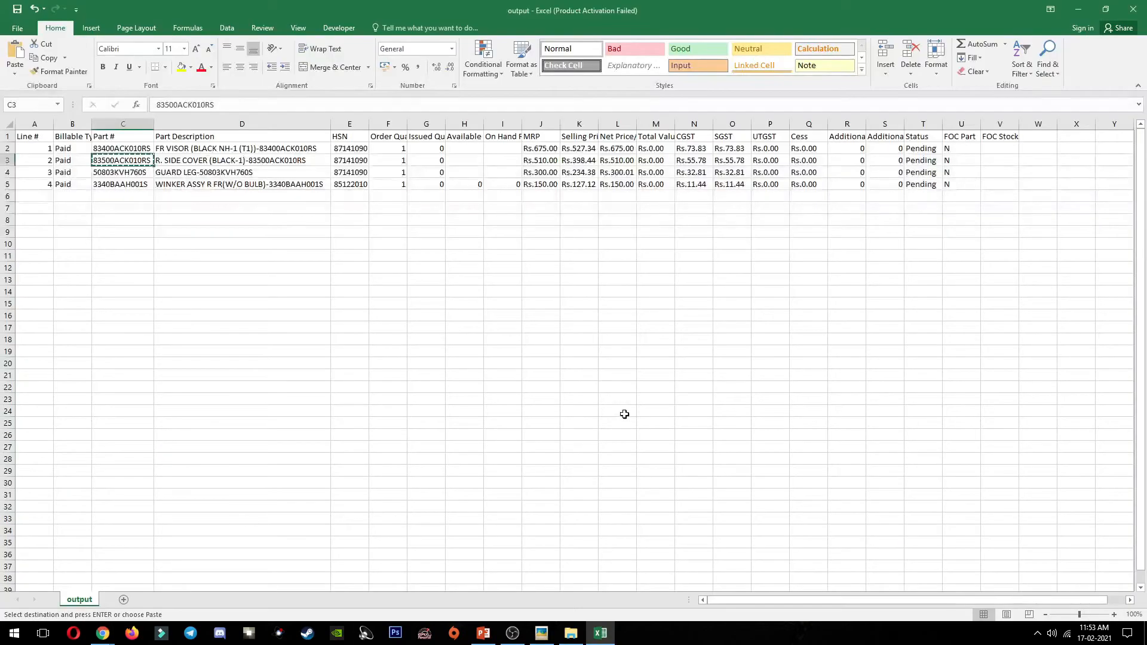
key("Down")
key("ctrl+c")
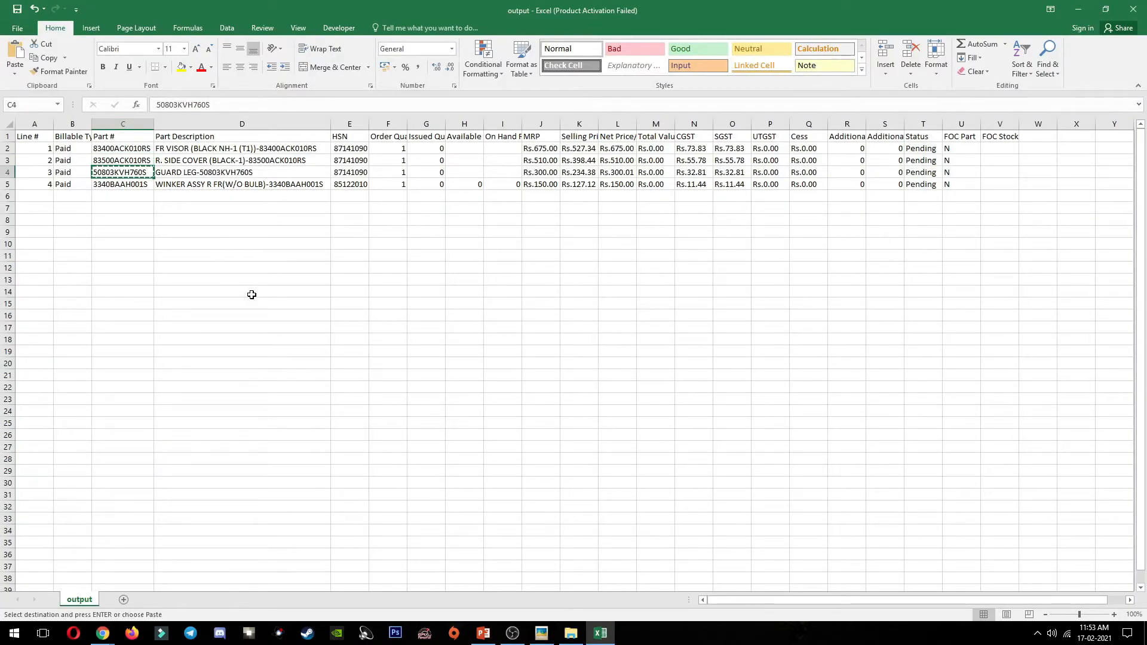
key("alt+Tab")
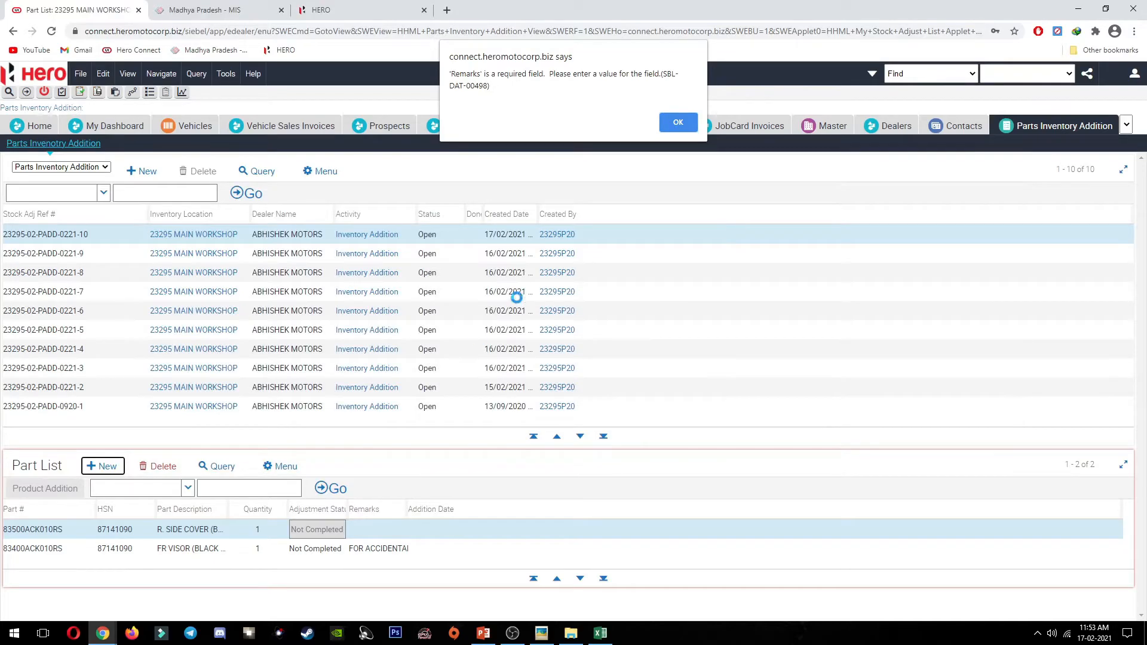
left_click(693, 125)
left_click(382, 531)
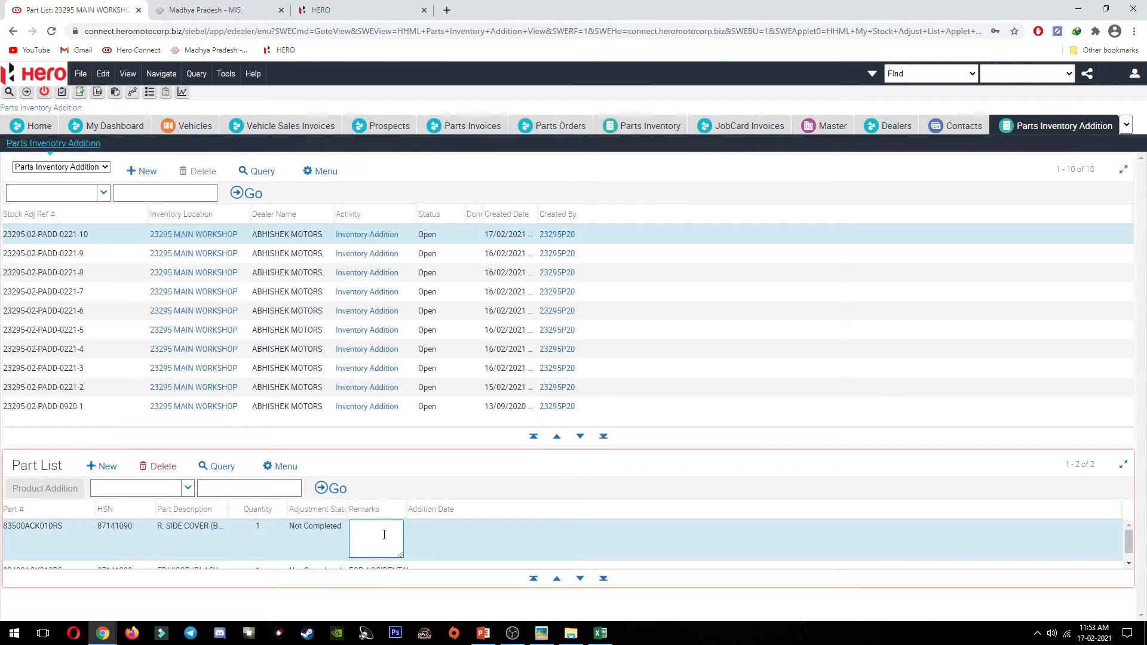
type("FOR ACCIDENTAL")
key("Tab")
Step: Add GUARD LEG 50803KVH760S with quantity 1 and remark 'FOR ACCIDENTAL', then save
left_click(97, 467)
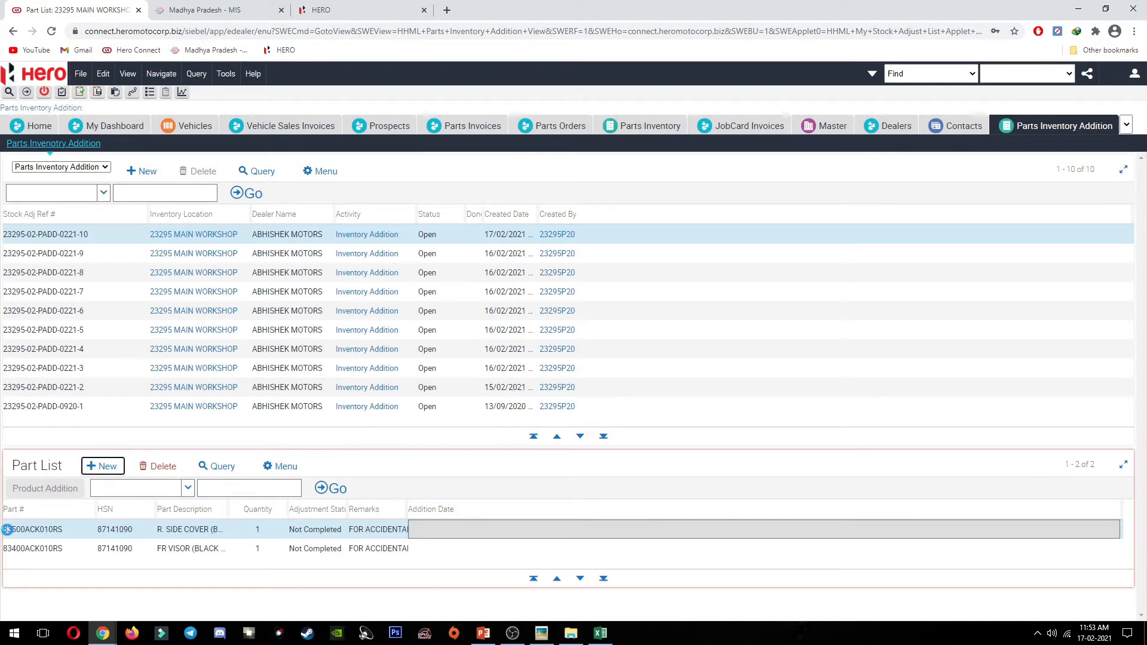
key("ctrl+v")
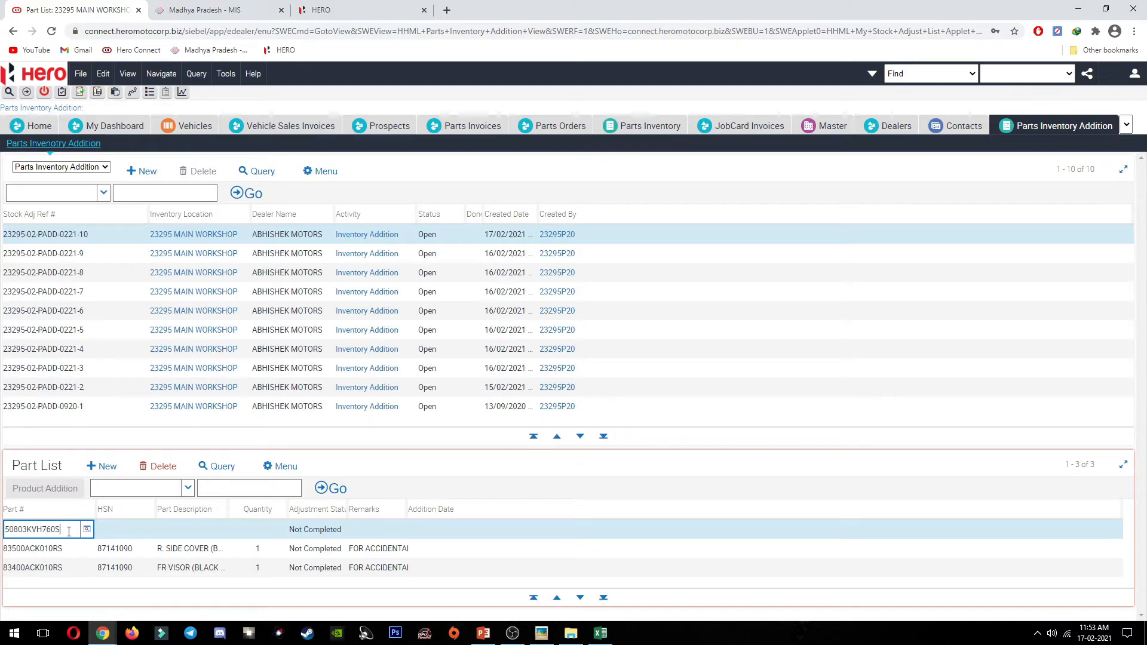
left_click(174, 531)
key("Tab")
type("1")
key("Tab")
key("Tab")
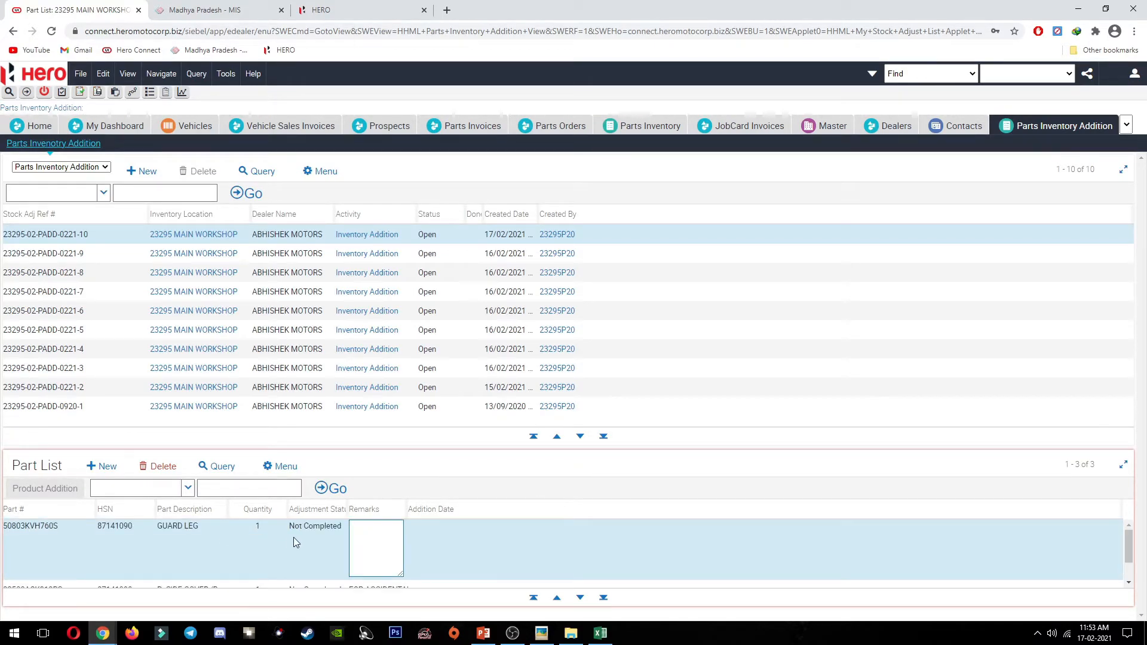
type("FOR ACCIDENTAL")
key("ctrl+s")
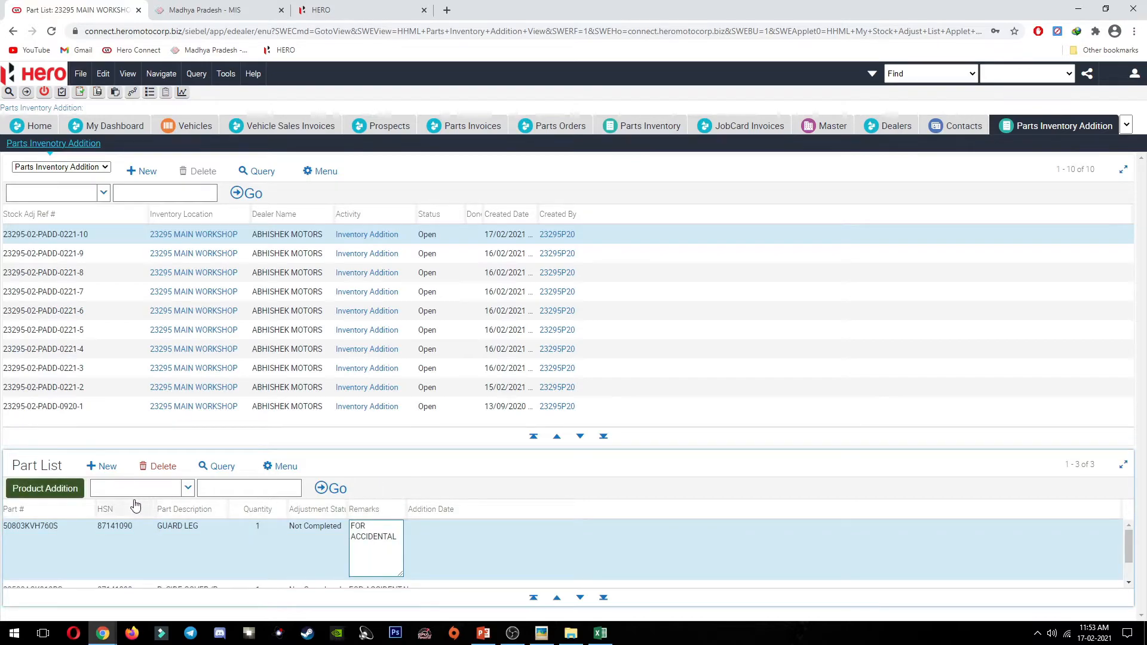
Step: Mark the GUARD LEG, R. SIDE COVER and FR VISOR lines as Completed via Product Addition
left_click(45, 489)
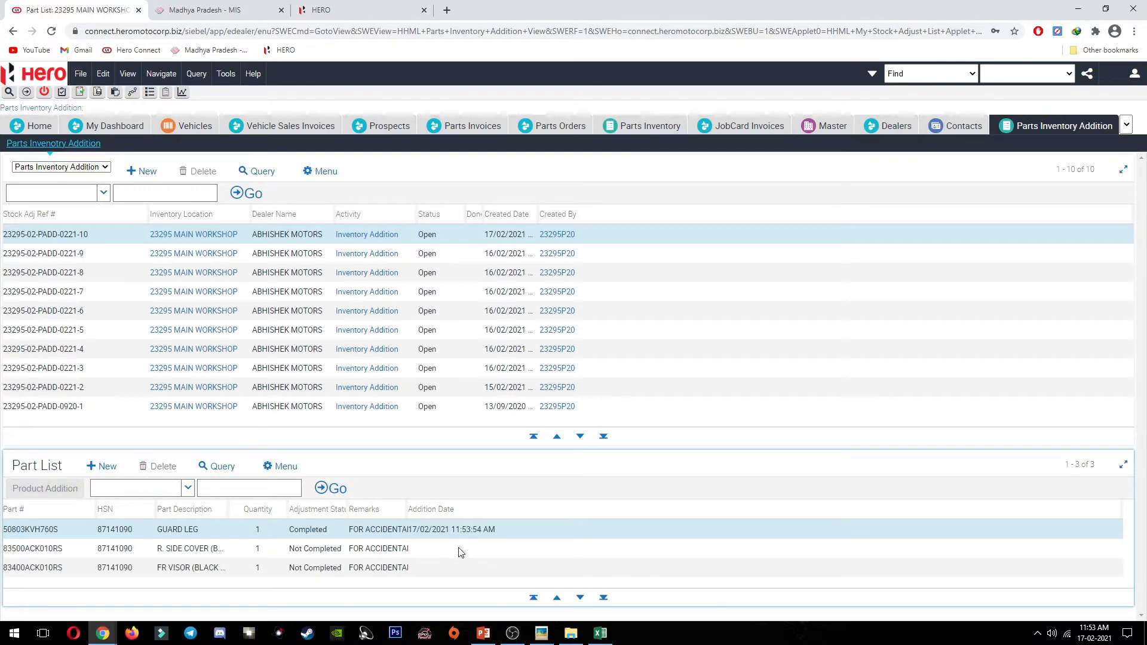
left_click(413, 552)
left_click(45, 489)
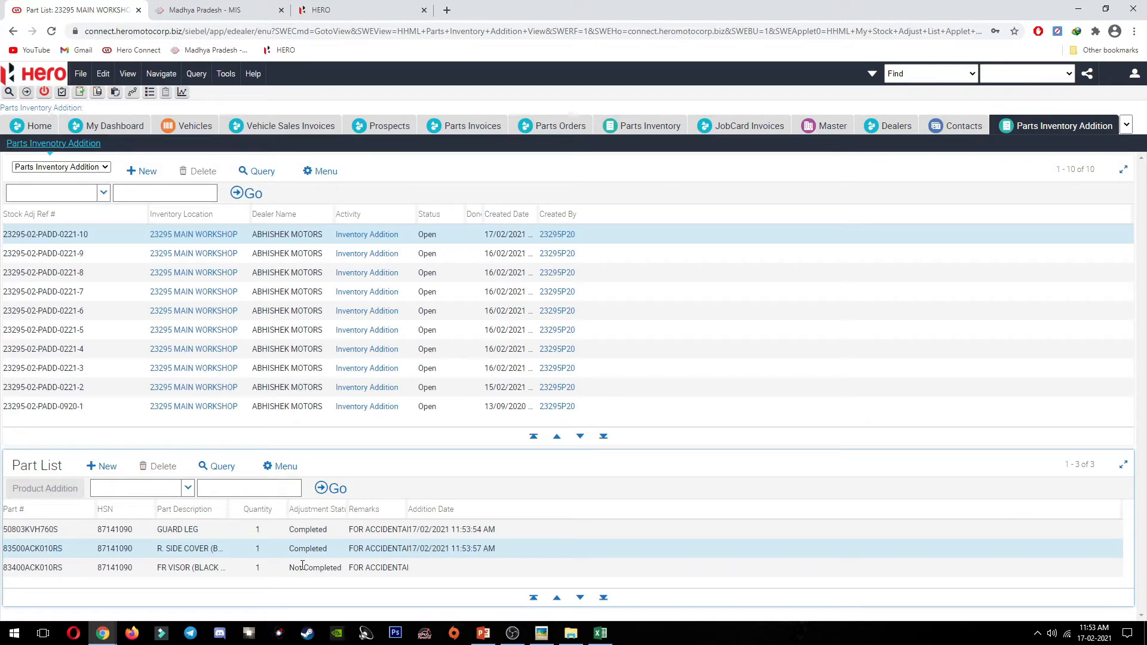
left_click(441, 573)
left_click(56, 494)
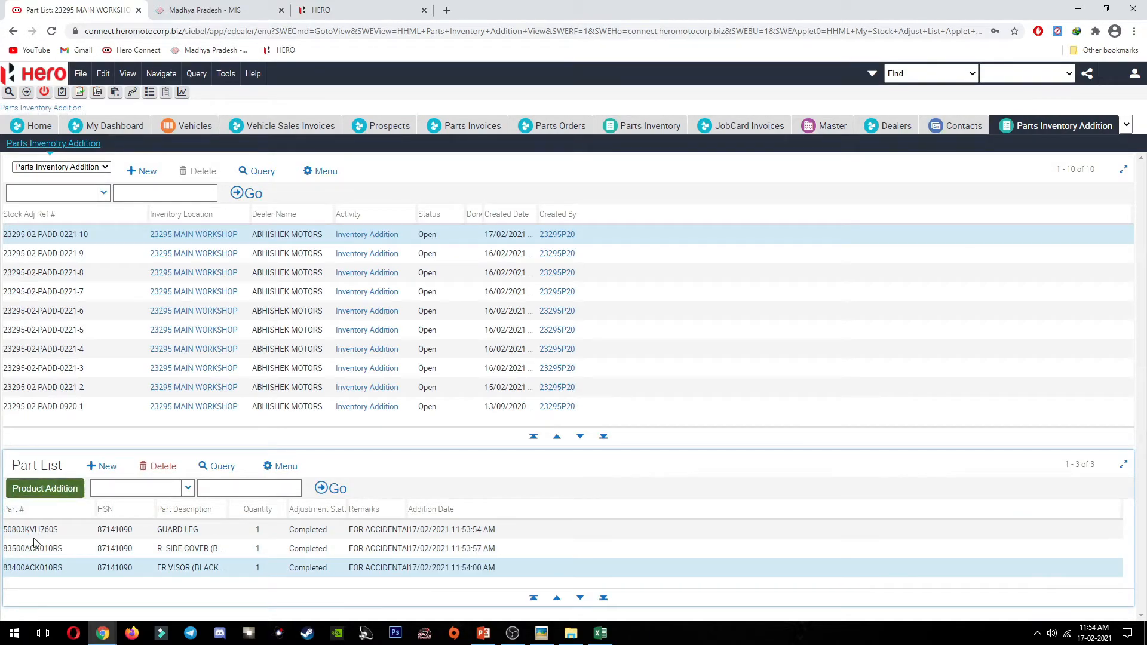
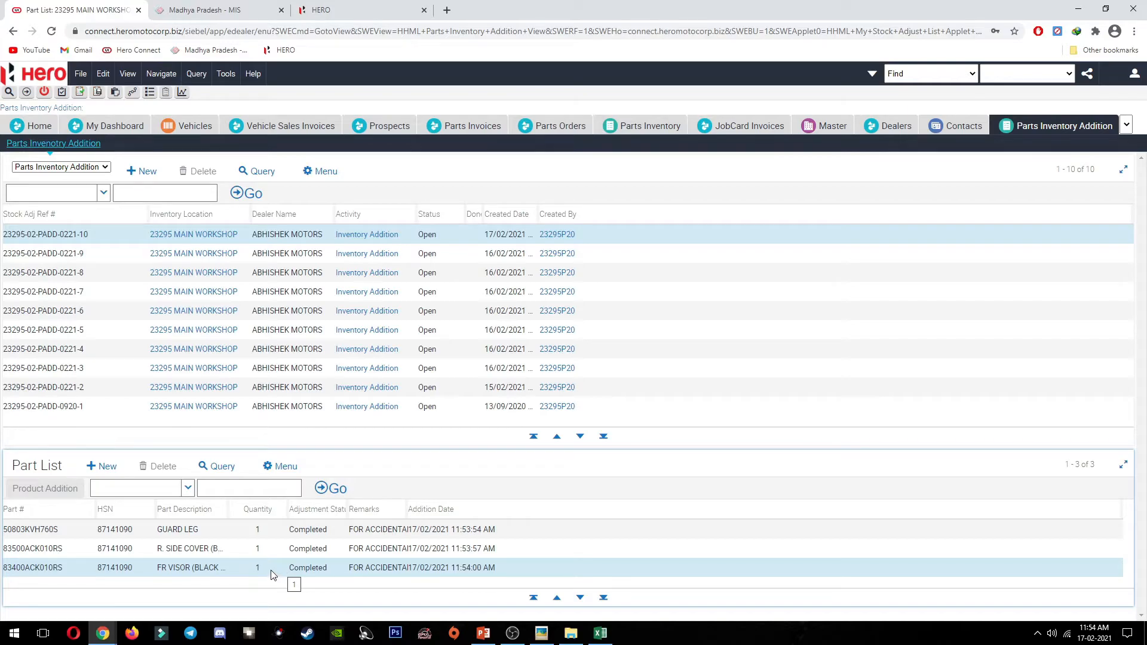
Step: Try adding part 3340BAAH001S from Excel to the job card; discard the row after the already-exists warning
left_click(100, 472)
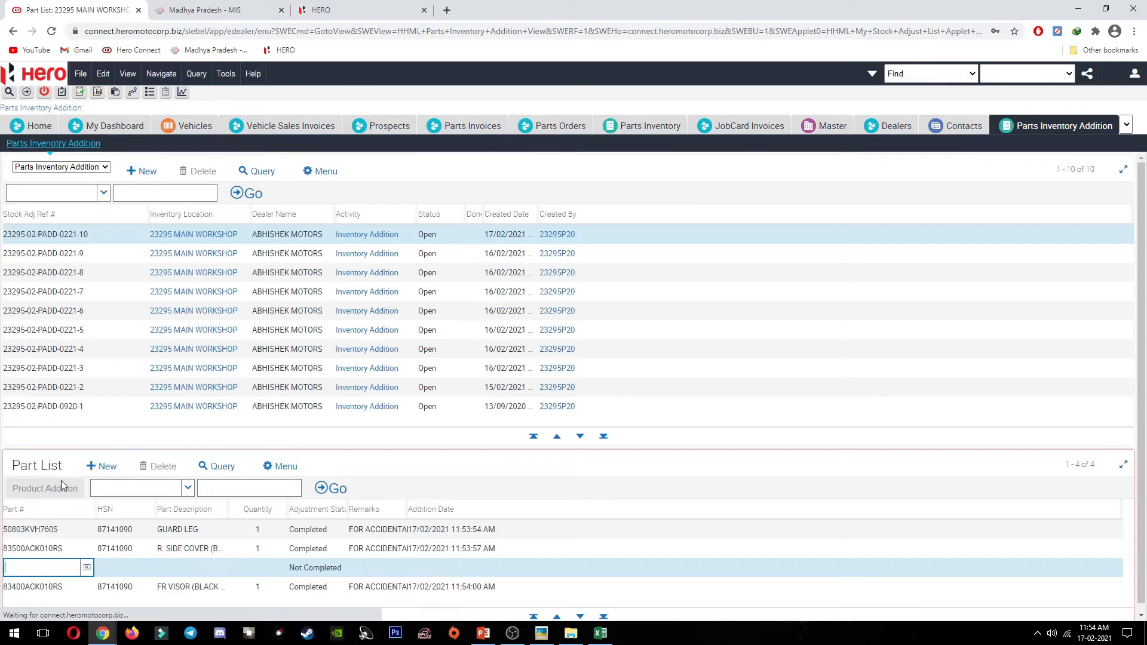
key("alt+Tab")
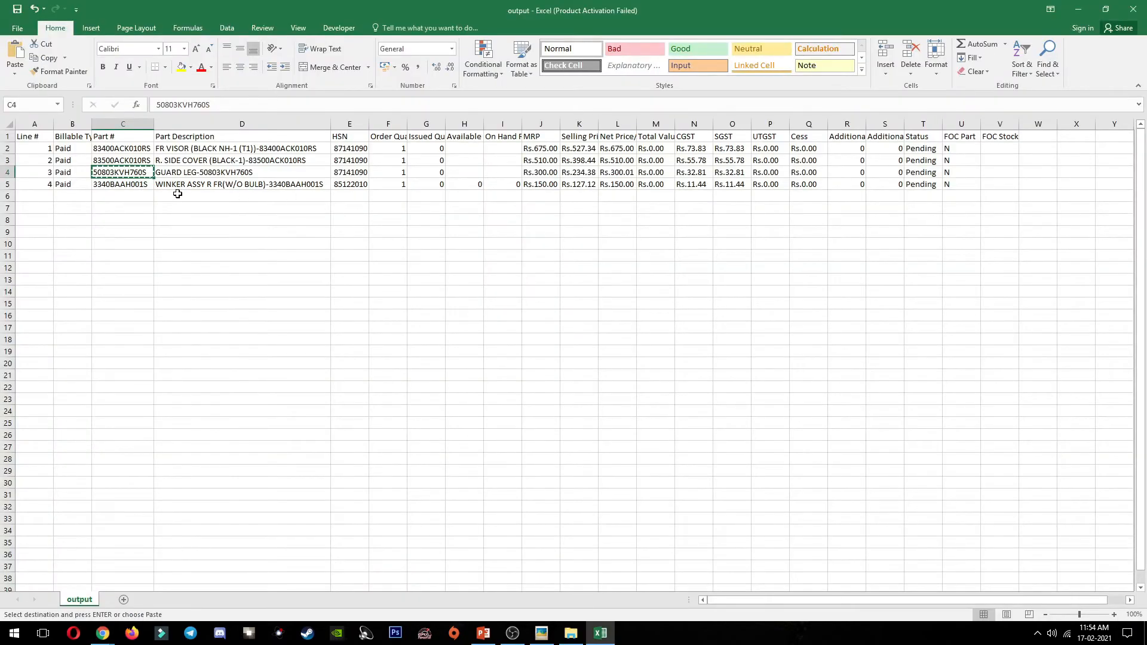
left_click(139, 186)
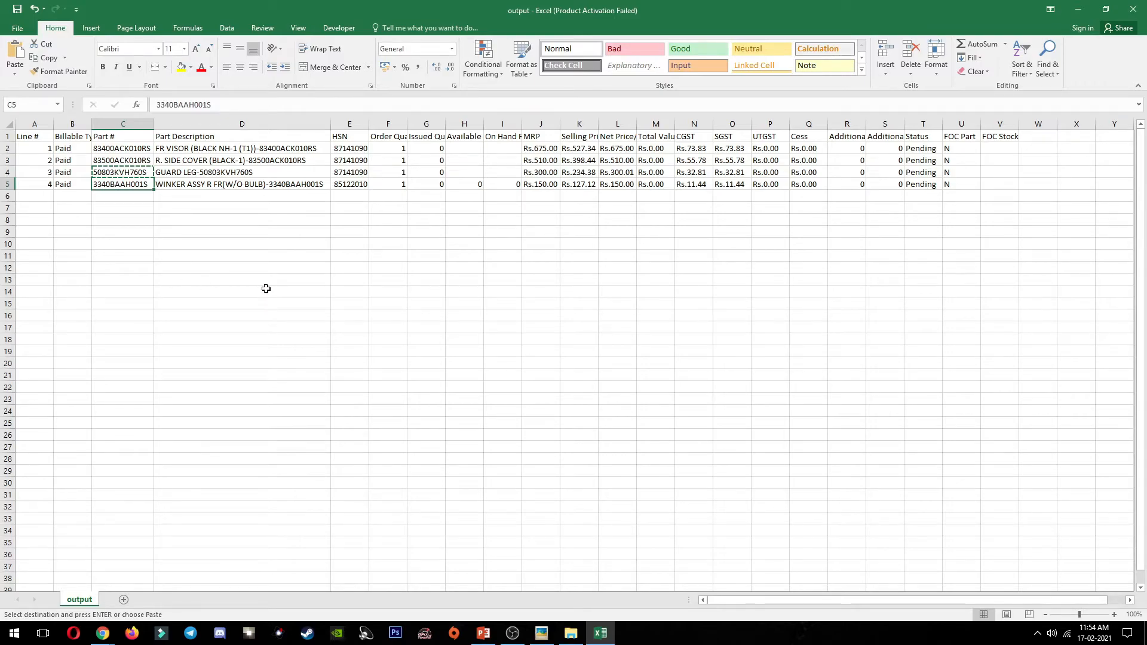
key("ctrl+c")
left_click(472, 184)
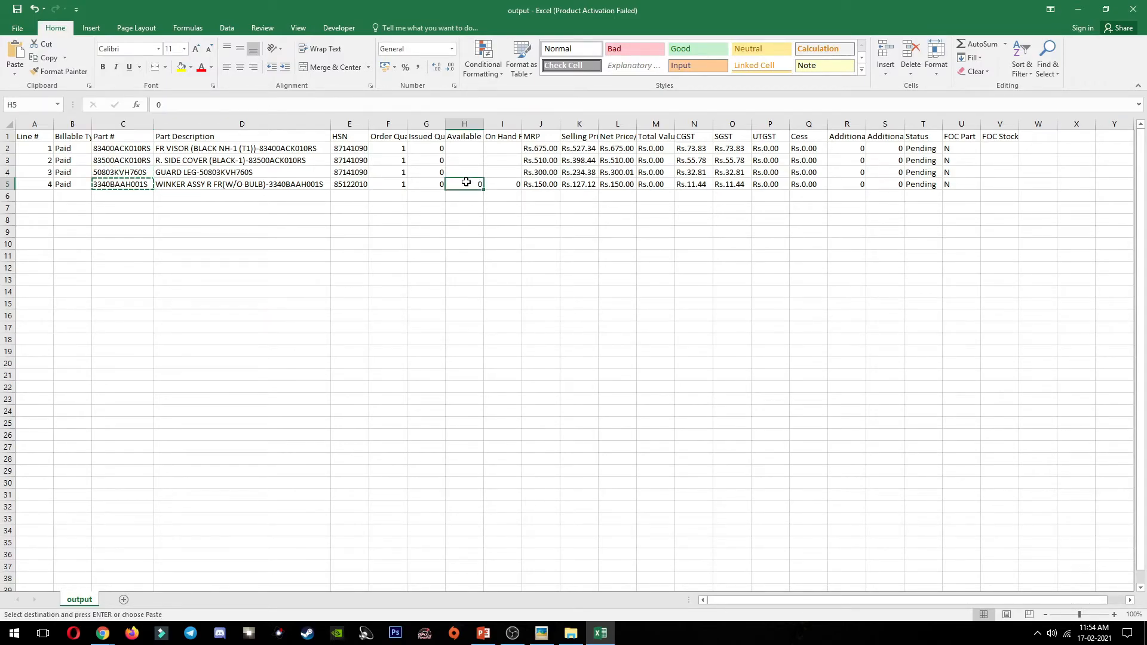
key("alt+Tab")
key("ctrl+v")
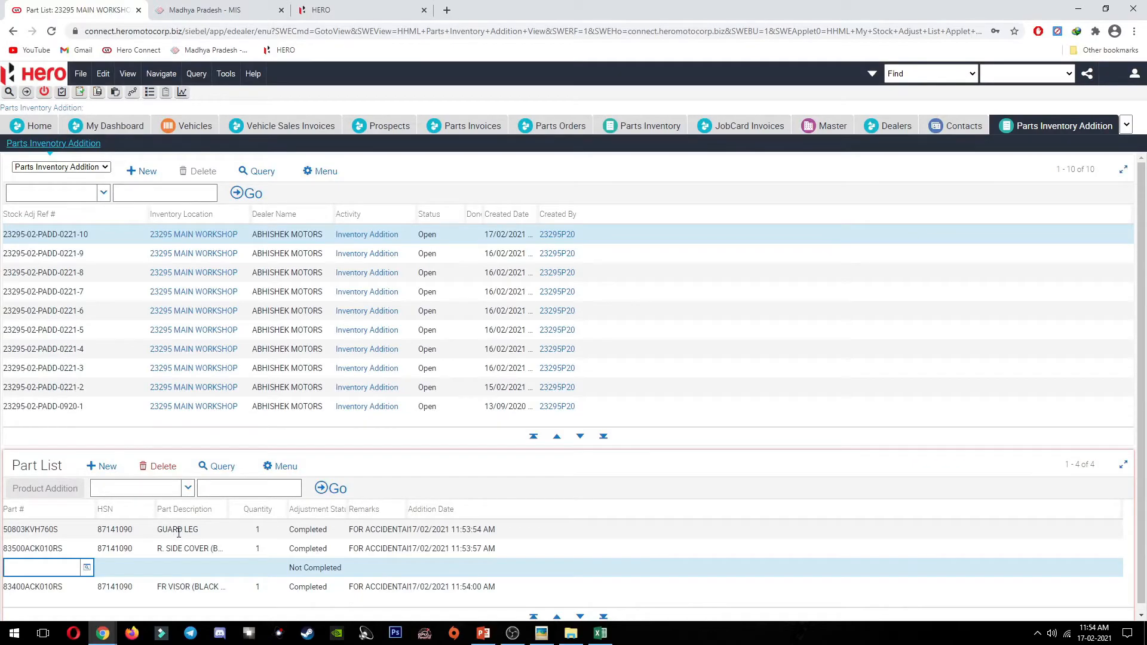
key("Tab")
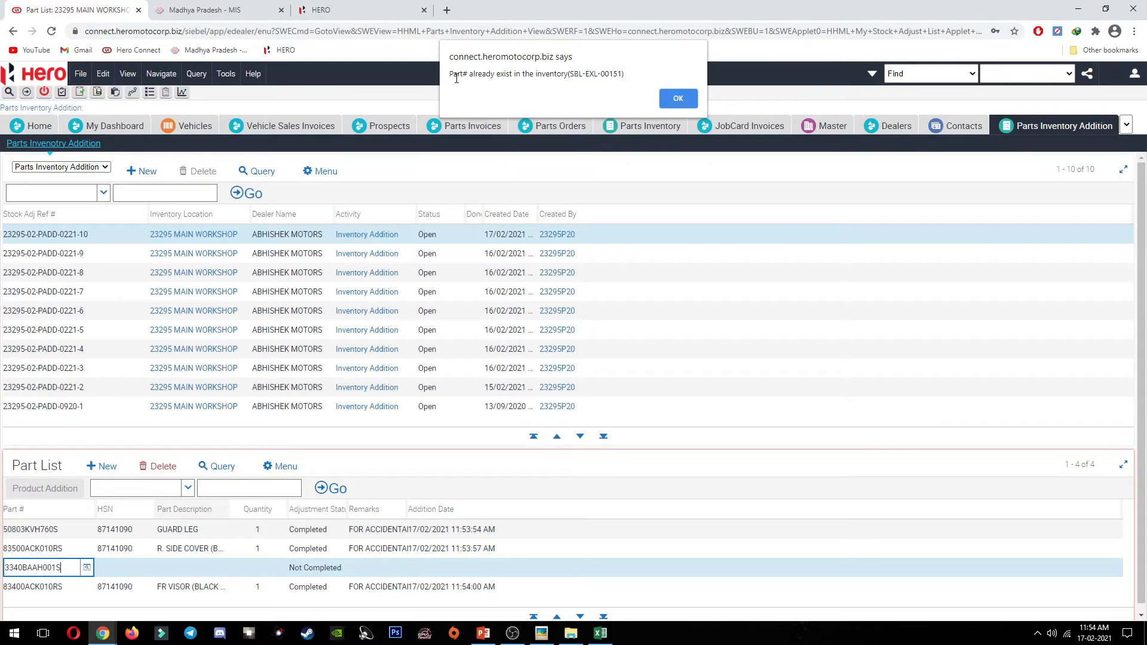
left_click_drag(452, 77, 470, 78)
left_click(499, 79)
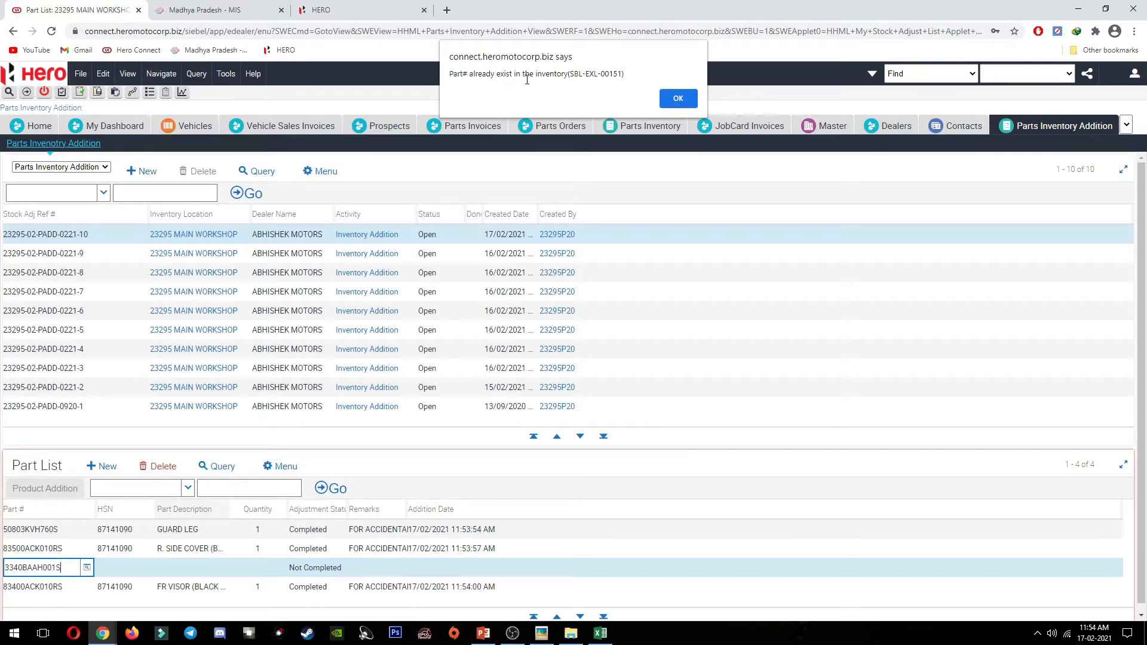
left_click(672, 100)
key("Escape")
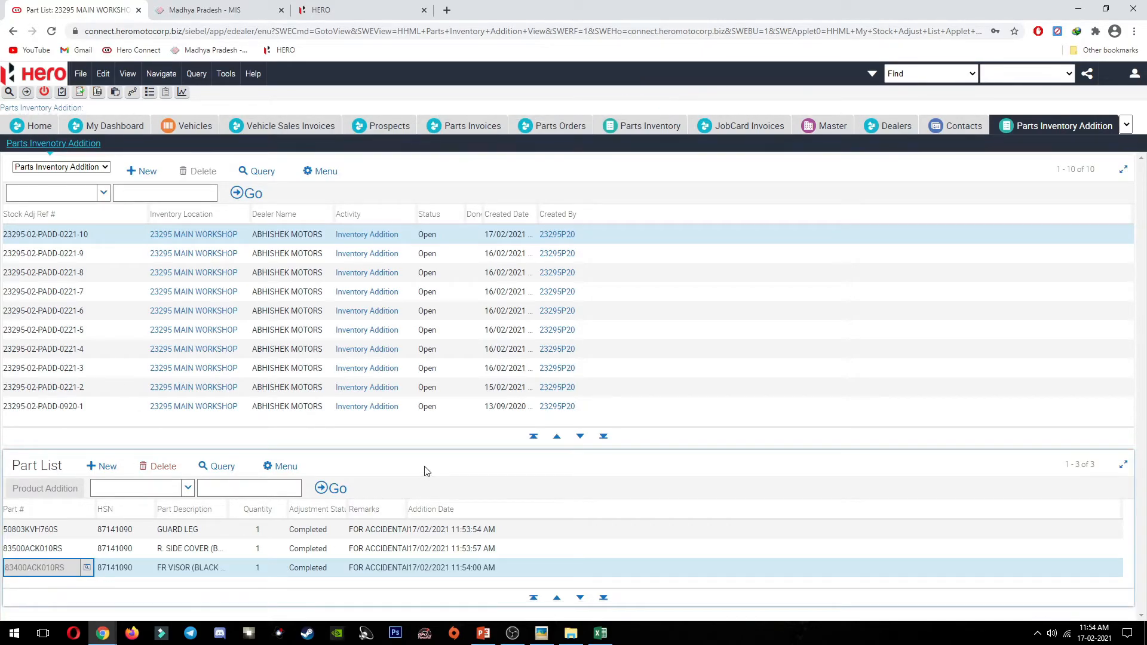
Step: Add part 3340BAAH001S as a new row in stock adjustment 23295-02-PSA-0221-88
left_click(1126, 125)
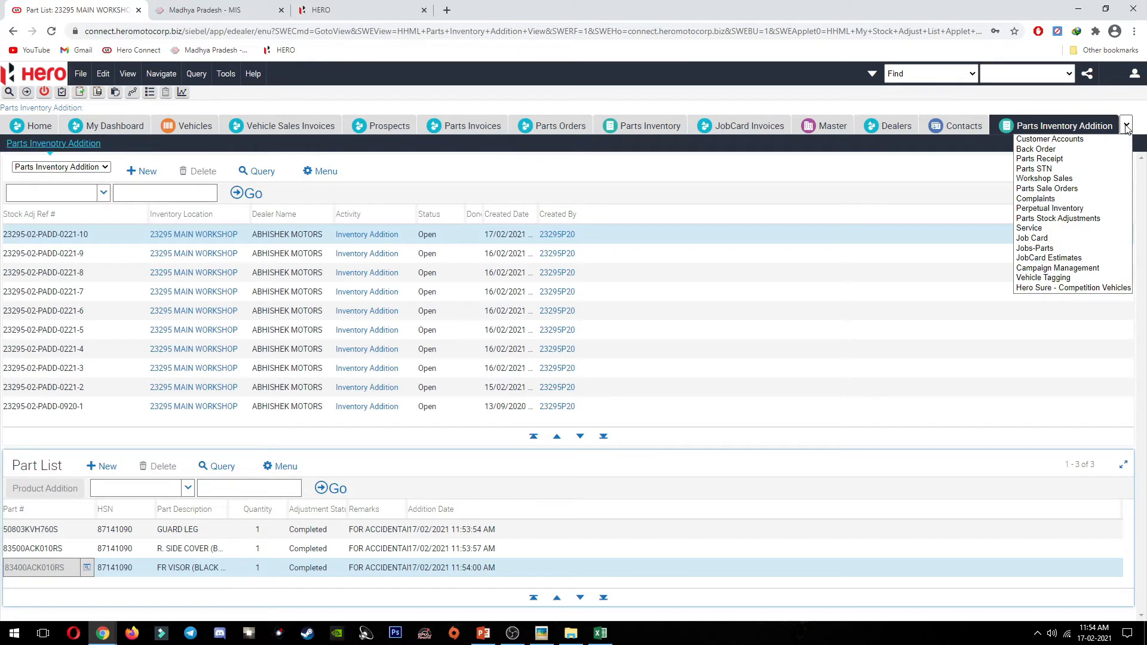
left_click(1105, 219)
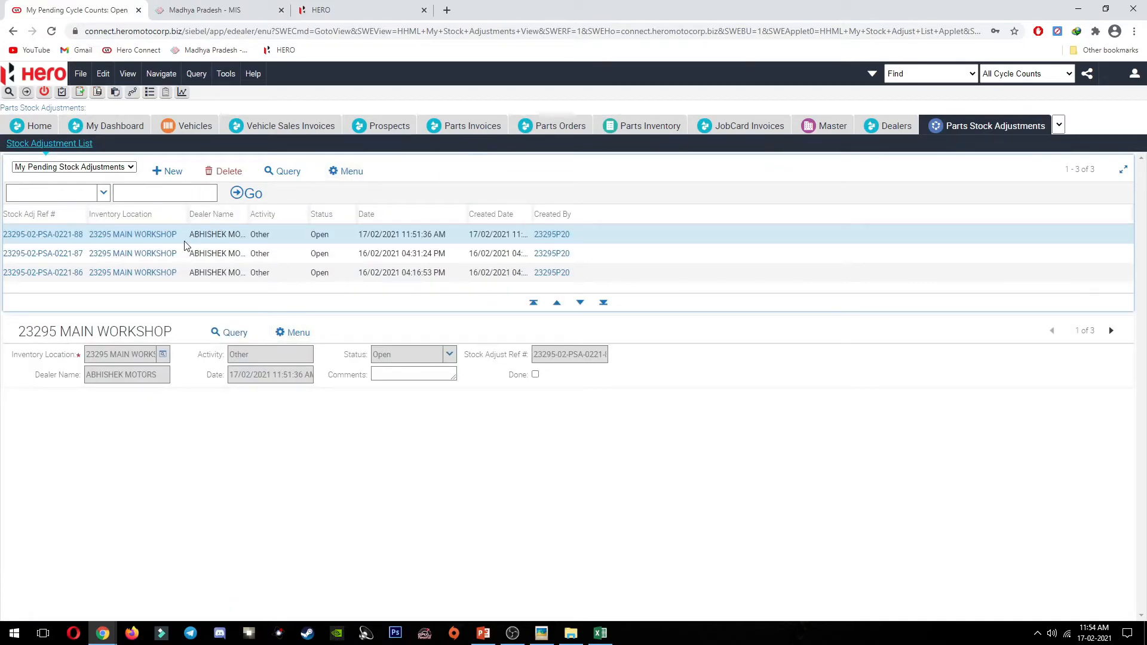
left_click(54, 235)
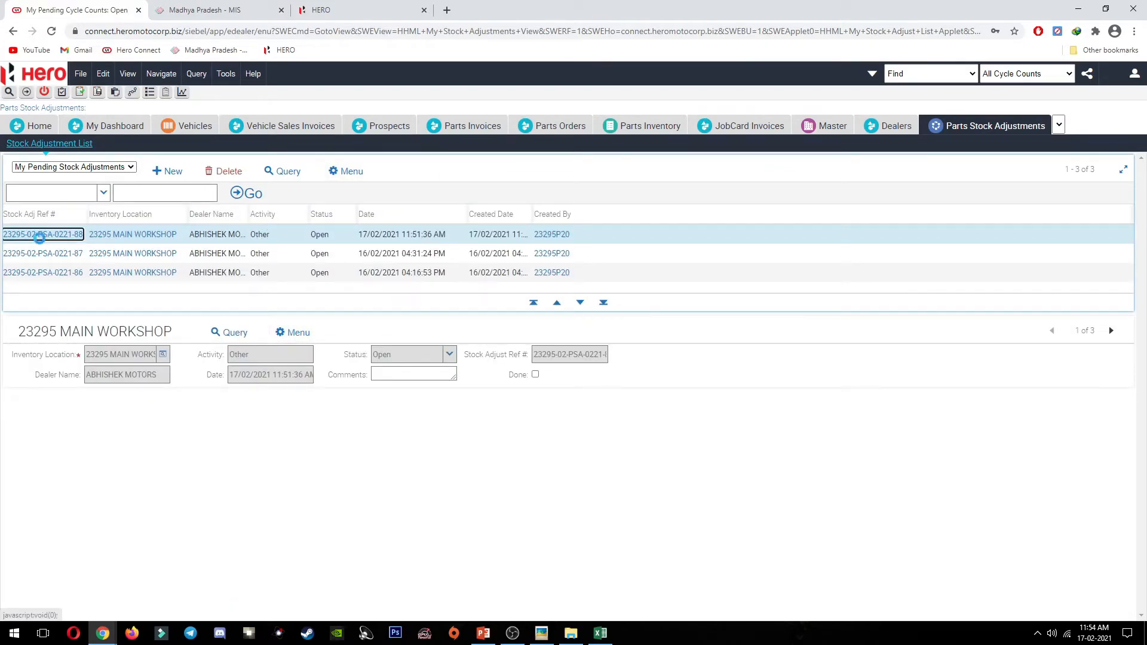
left_click(104, 270)
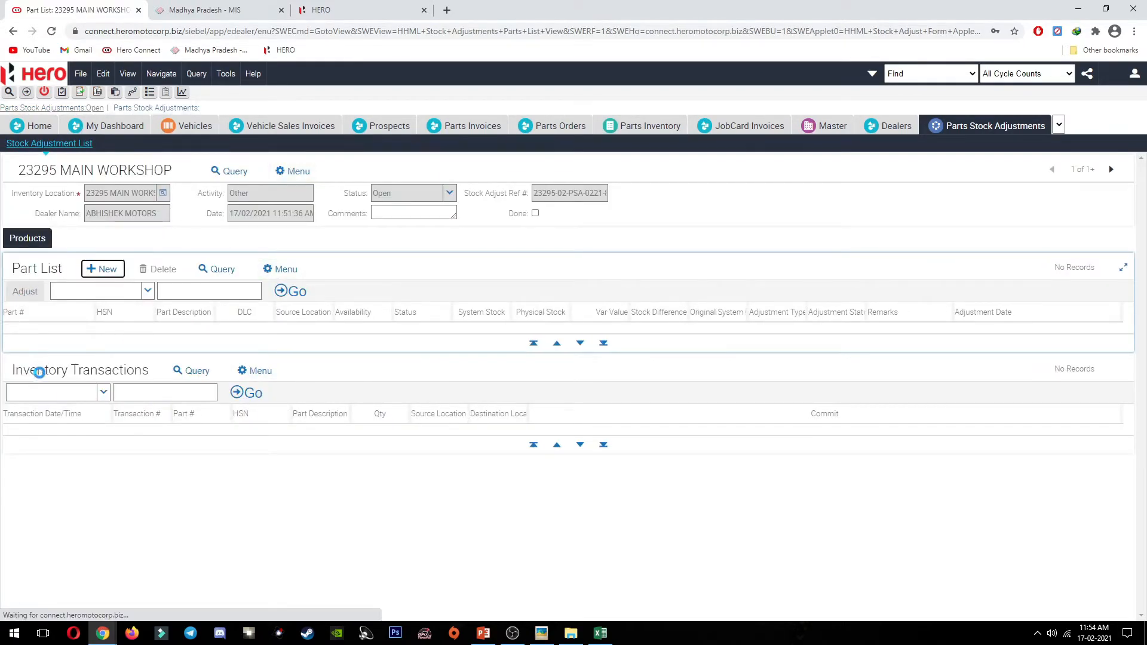
key("ctrl+v")
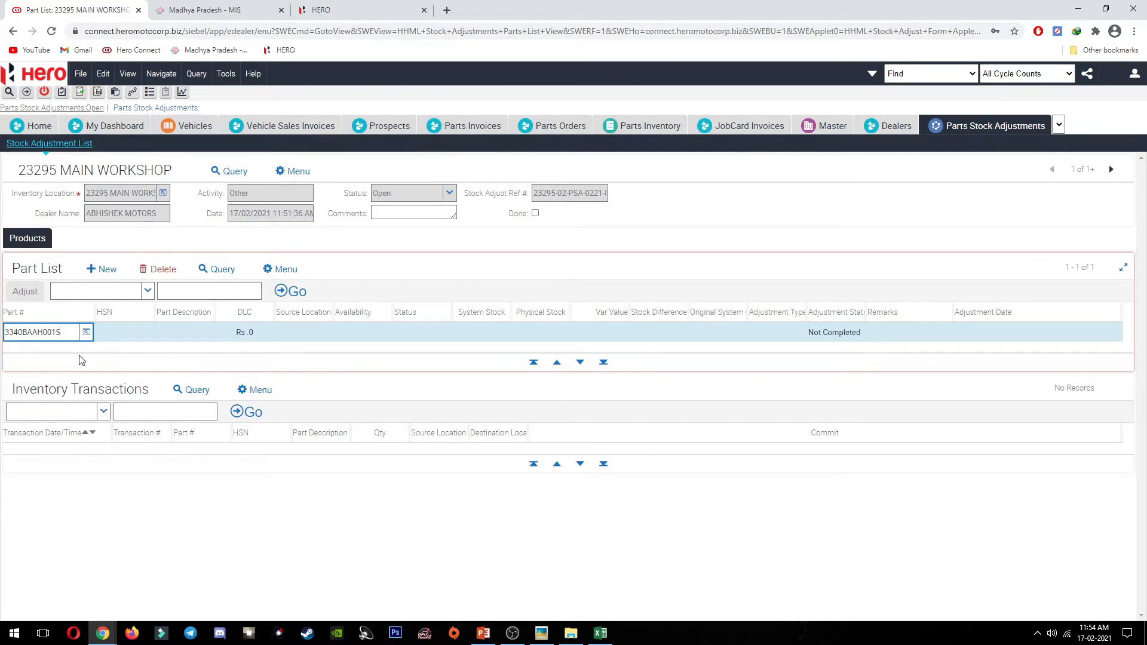
key("Return")
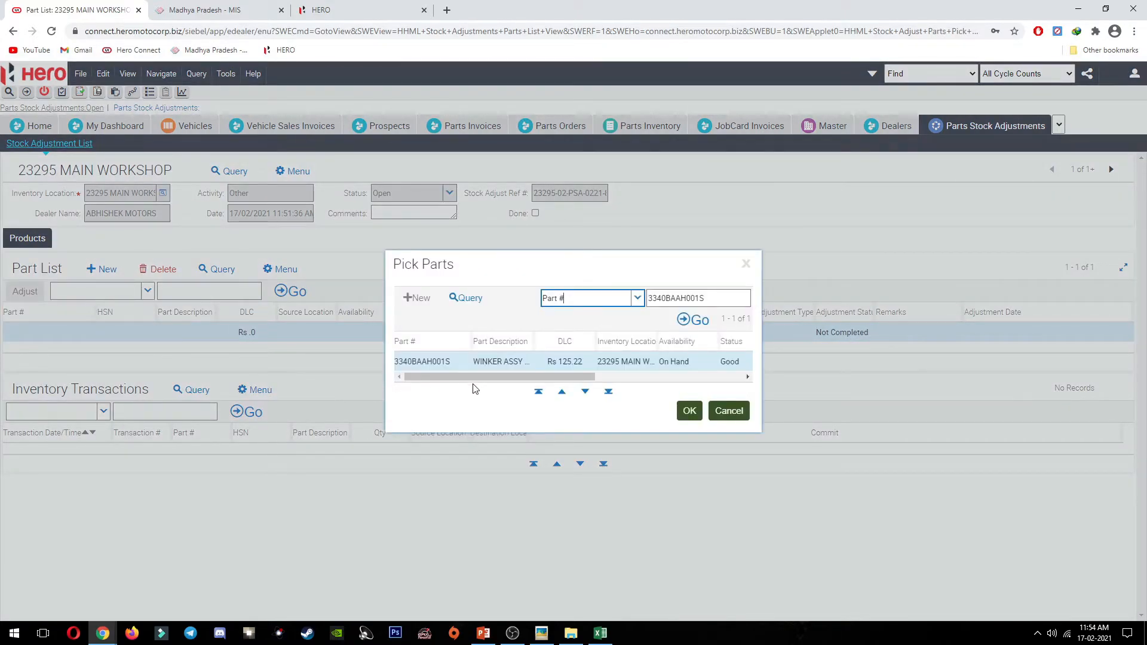
left_click_drag(474, 377, 451, 375)
mouse_move(564, 375)
left_mouse_down()
mouse_move(630, 375)
mouse_move(580, 375)
left_mouse_up()
left_click(689, 410)
key("Tab")
key("Tab")
key("Tab")
key("Tab")
key("Tab")
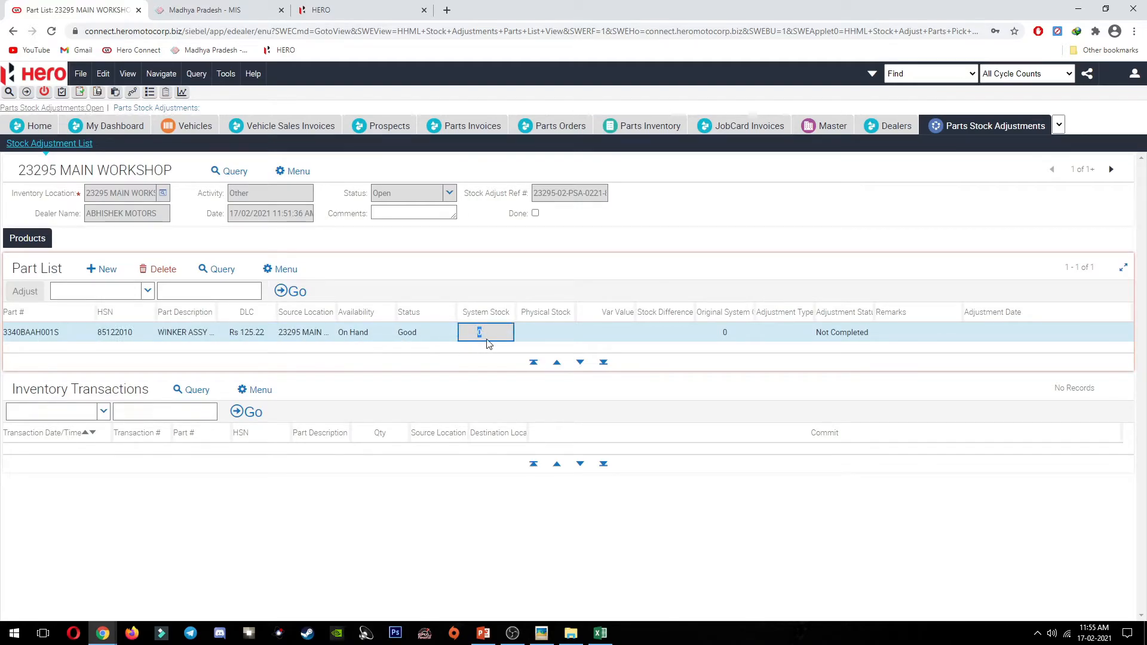
Step: Enter physical stock 1 and remark 'FOR ACCIDENTAL' on the 3340BAAH001S row
key("alt+Tab")
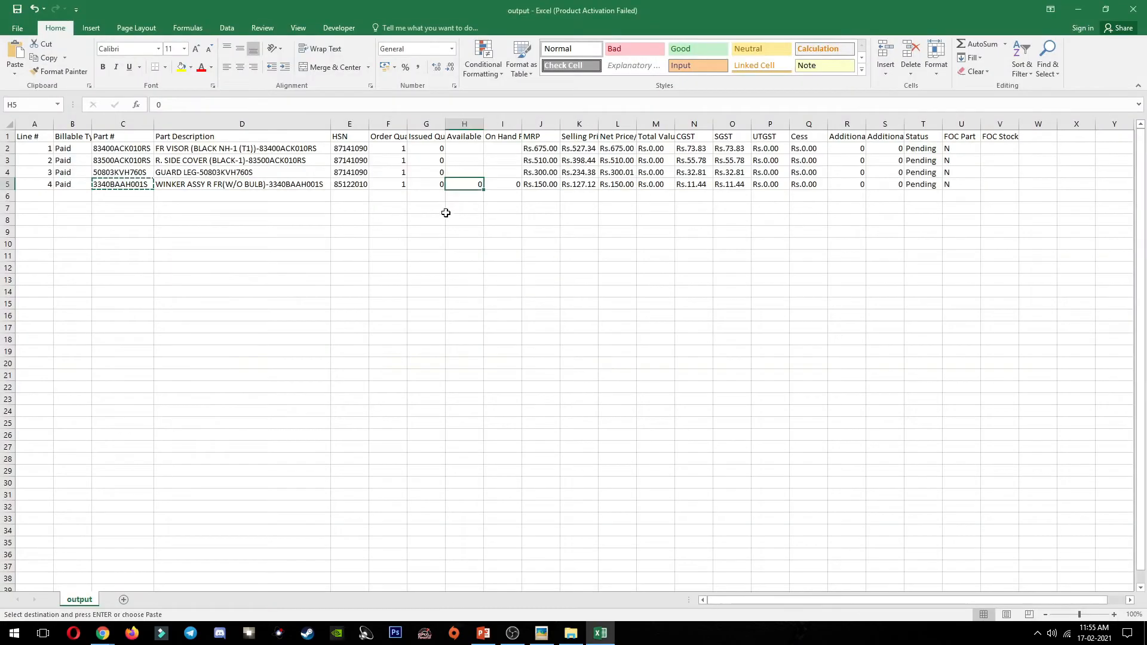
key("alt+Tab")
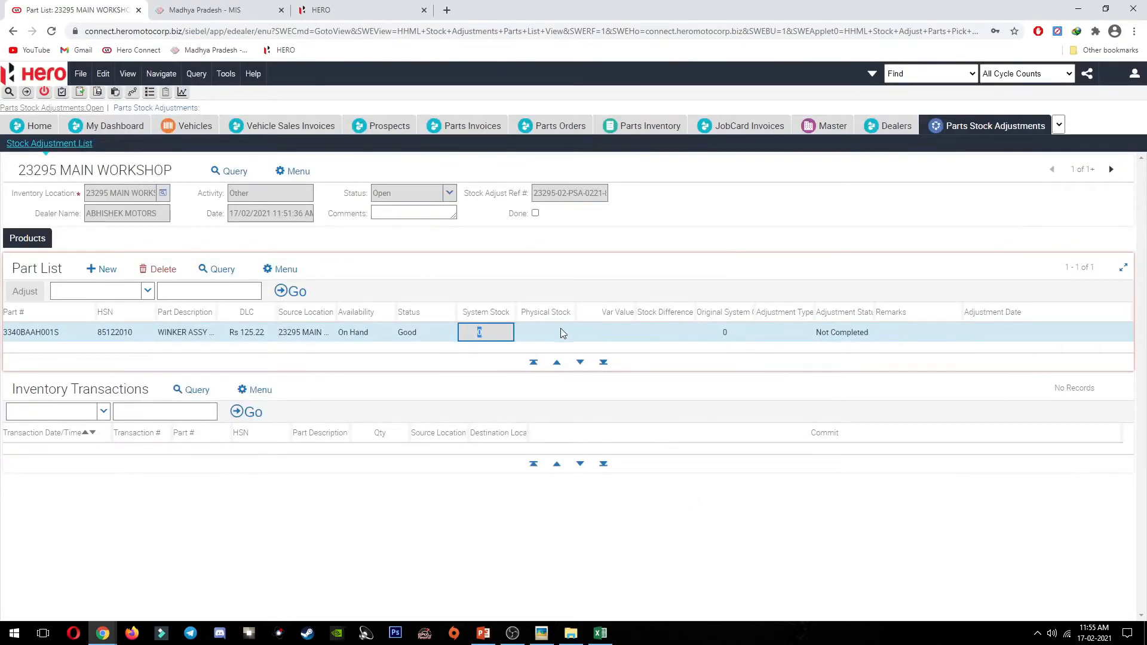
key("Tab")
type("1")
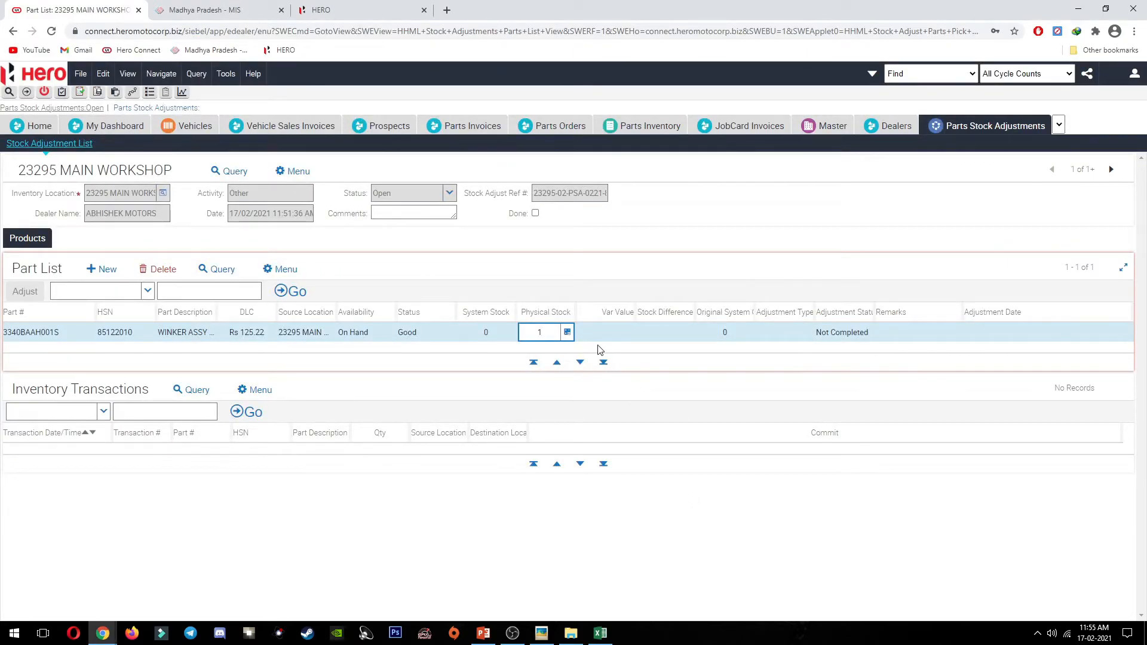
key("Tab")
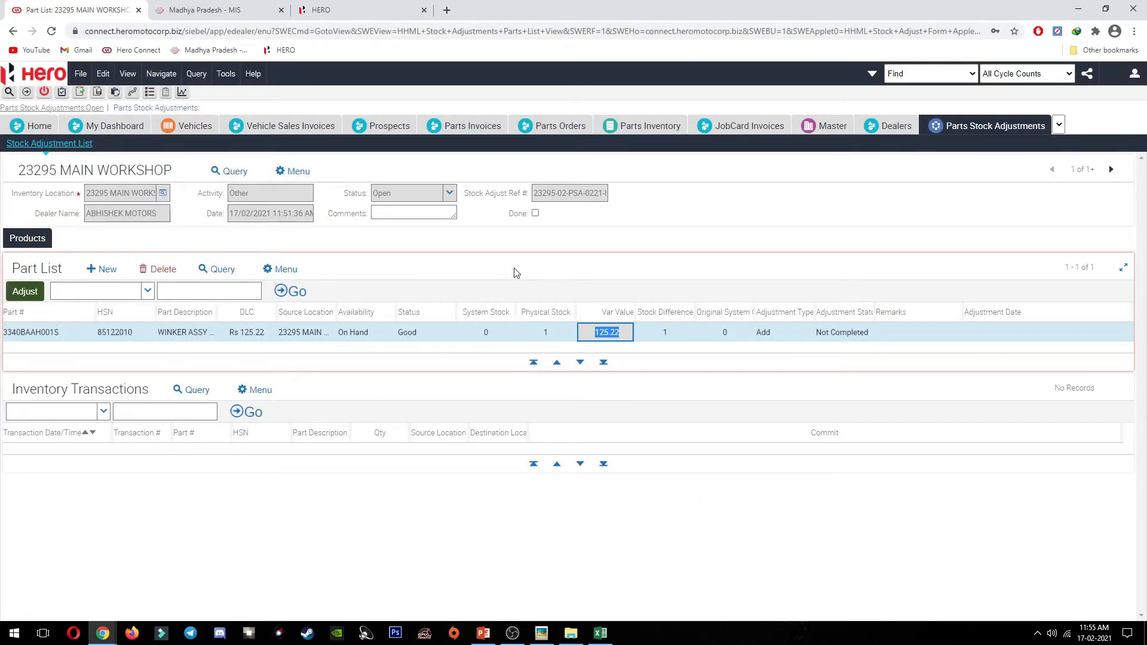
left_click(918, 333)
type("FOR ACCIDENTAL")
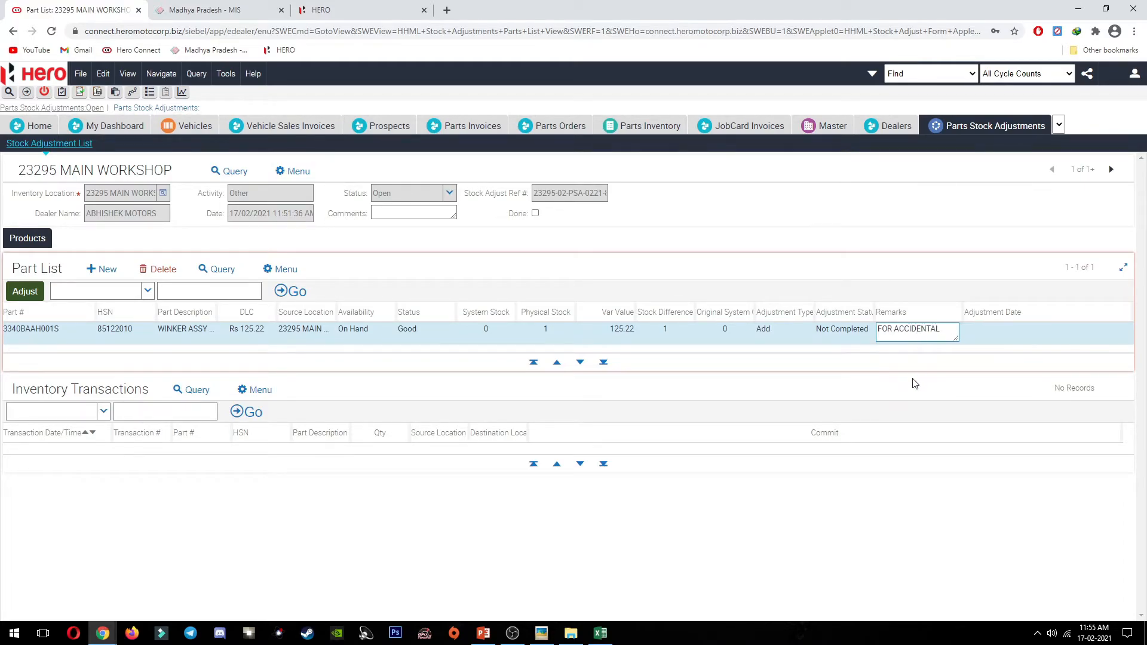
Step: Adjust the stock and commit the inventory transaction so the adjustment is Done
left_click(21, 292)
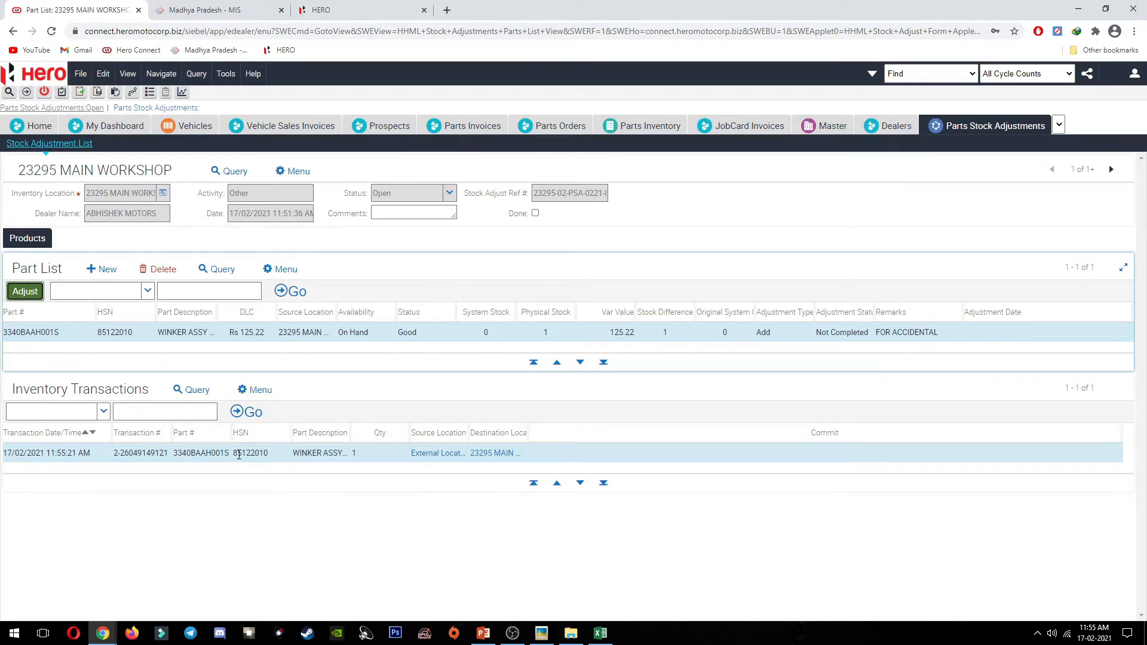
left_click(827, 455)
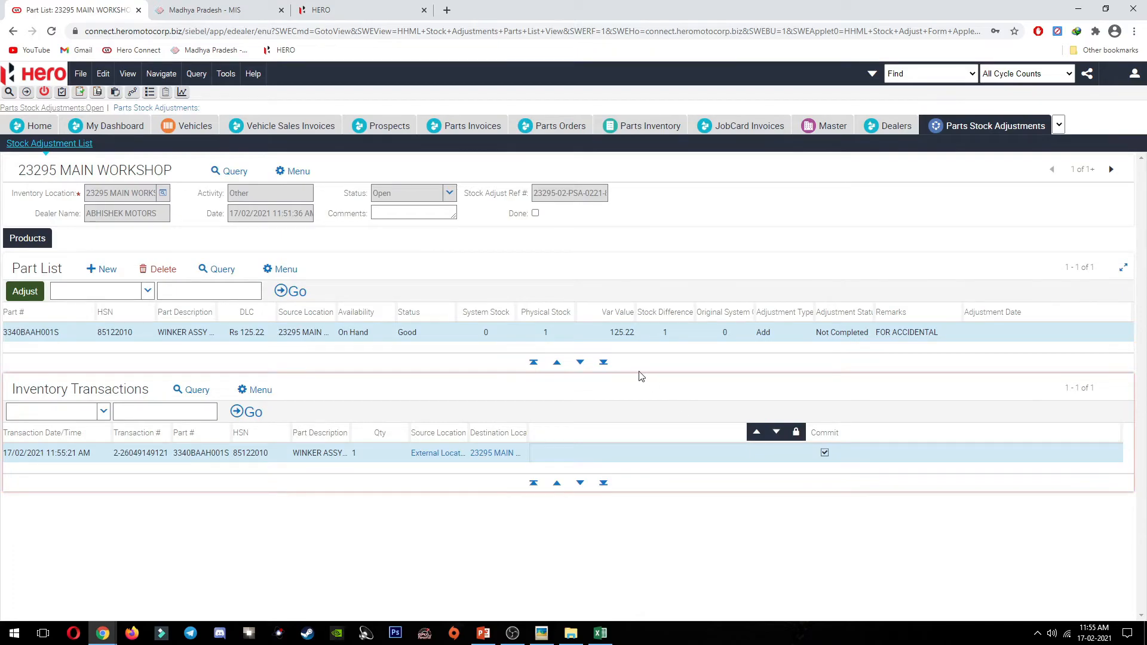
left_click(535, 214)
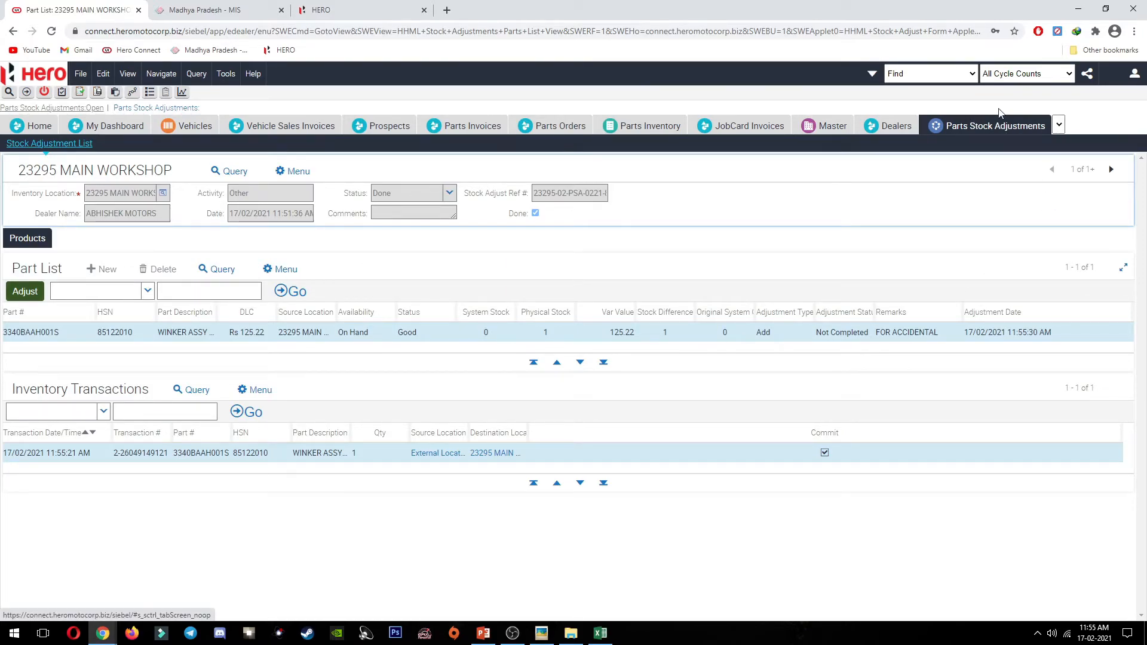
left_click(925, 76)
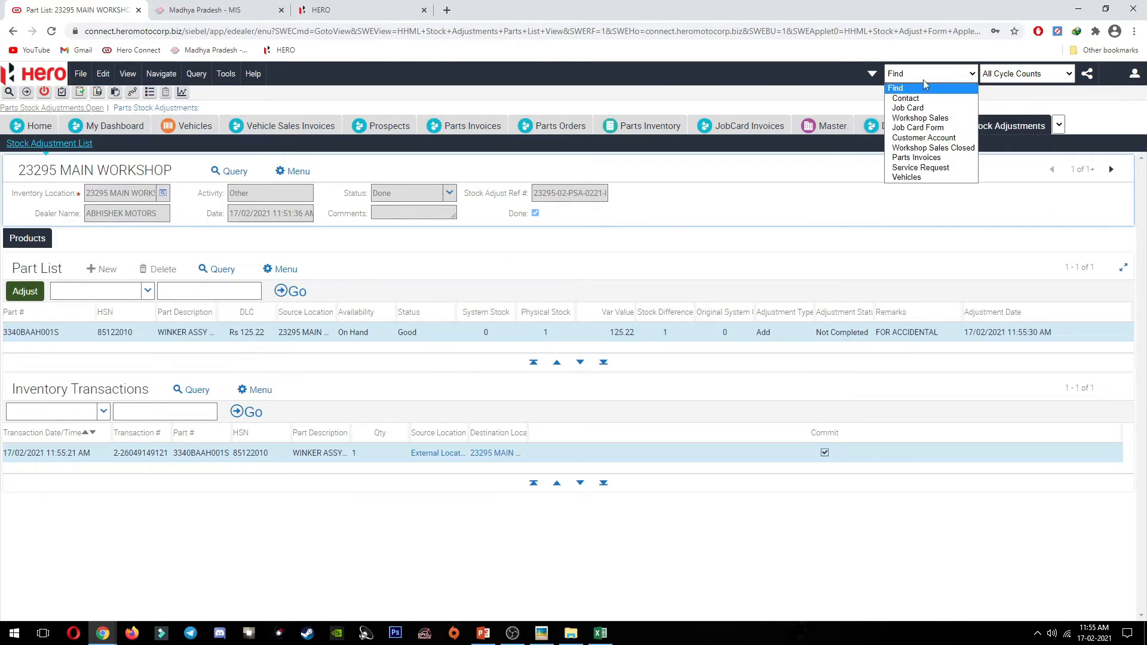
left_click(933, 122)
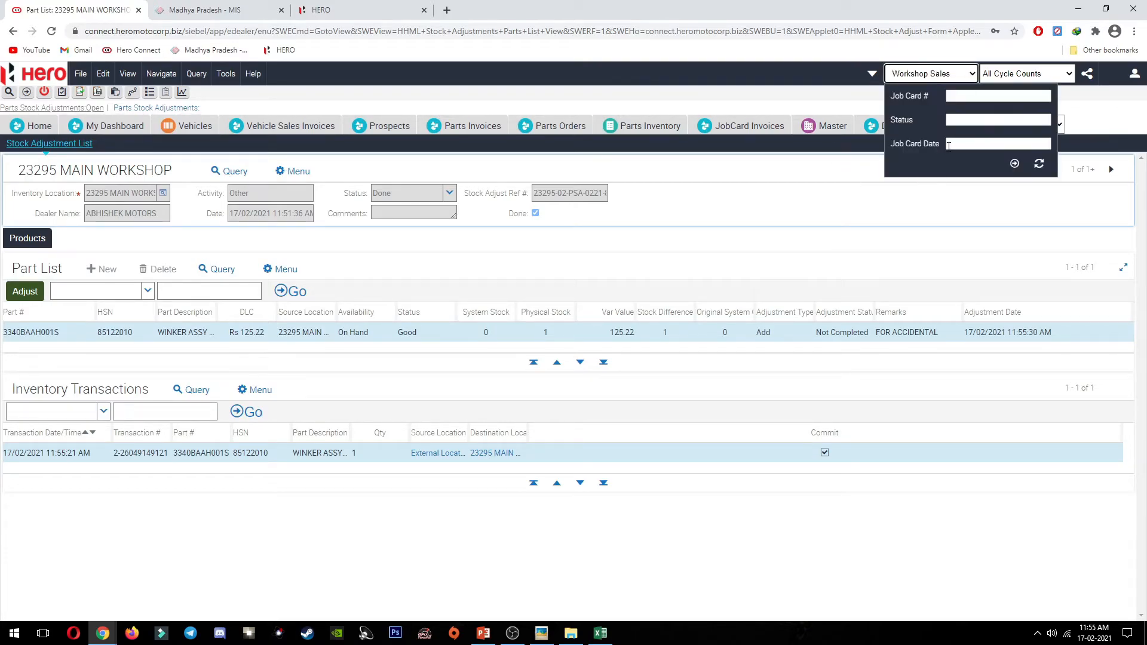
left_click(987, 97)
type("*34")
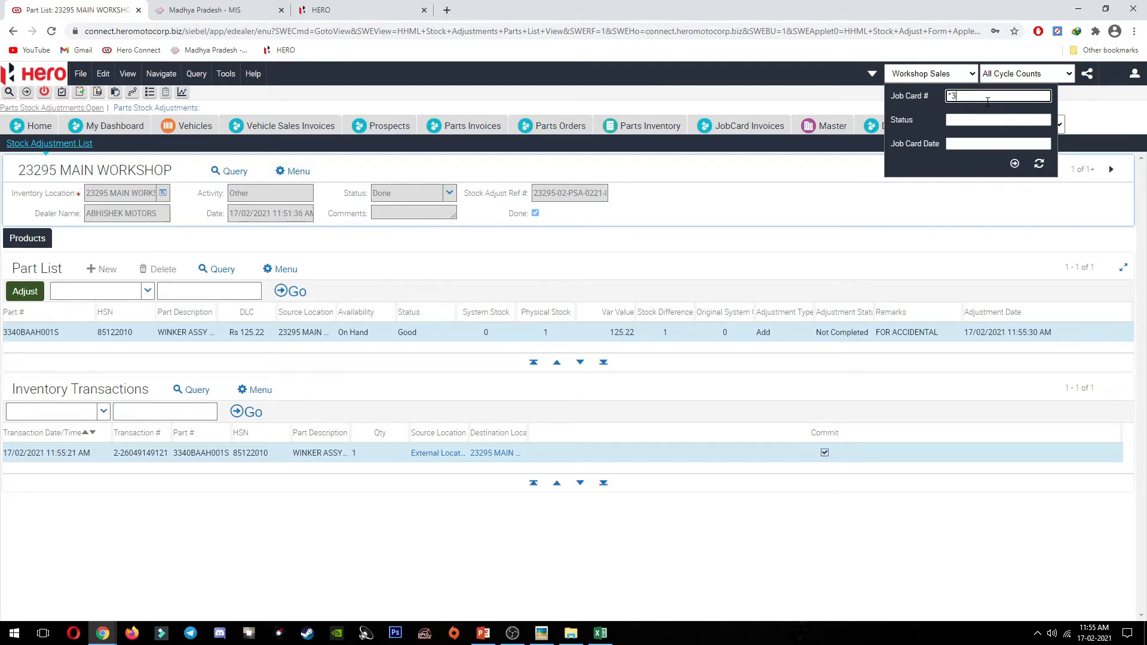
key("Return")
left_click(72, 258)
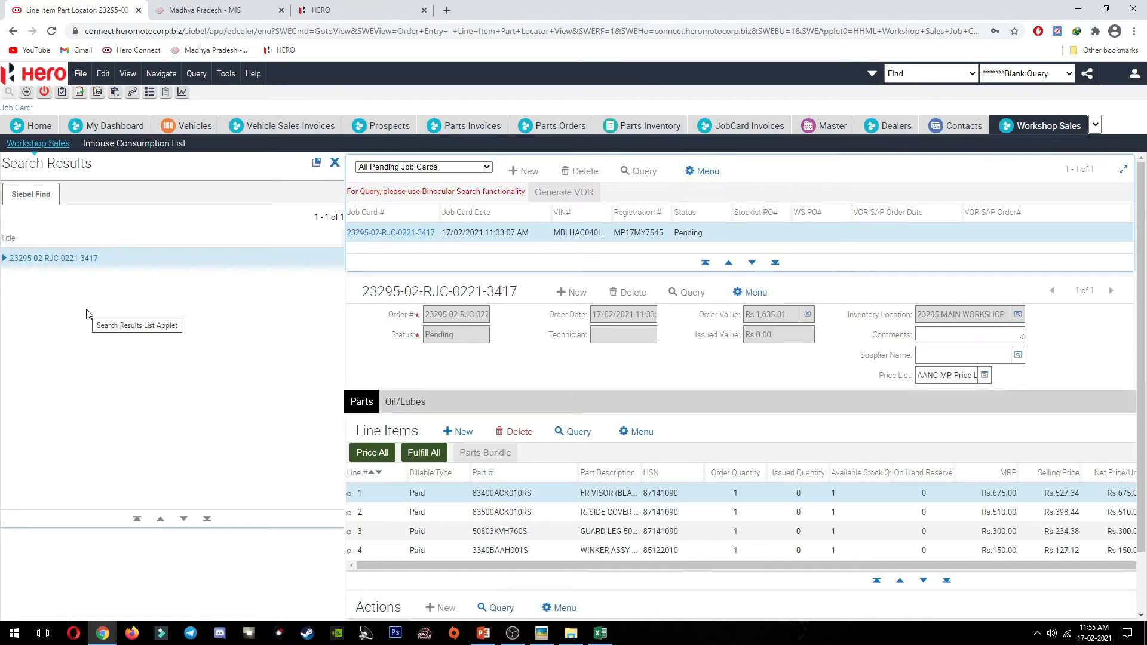
left_click(334, 162)
scroll(164, 383, "down", 1)
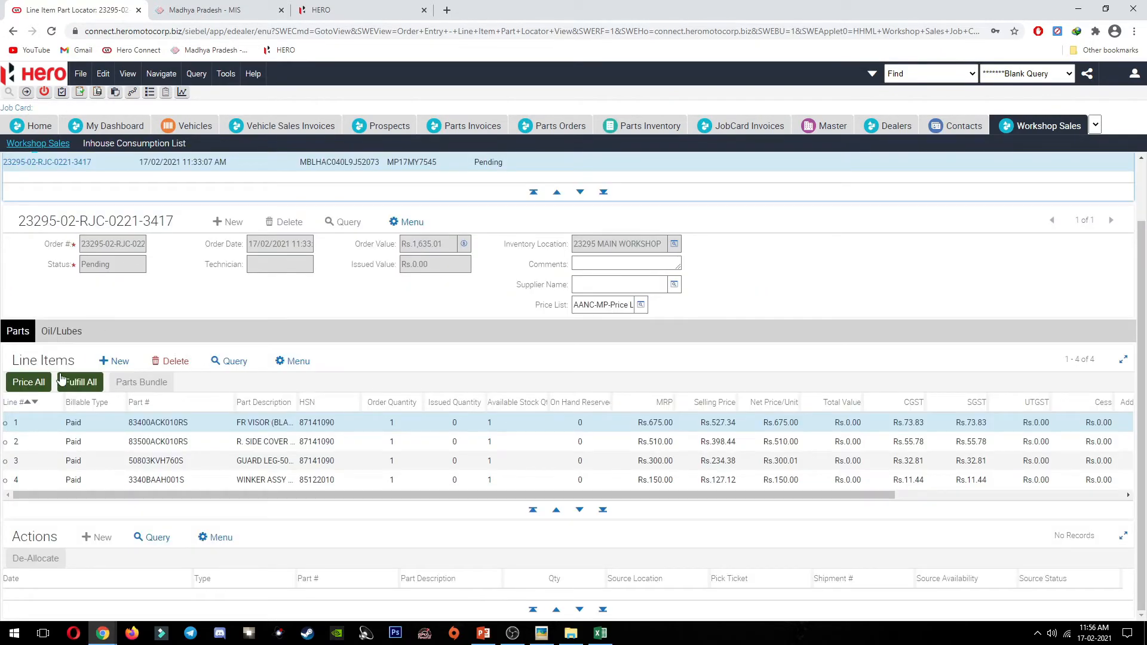
left_click(77, 385)
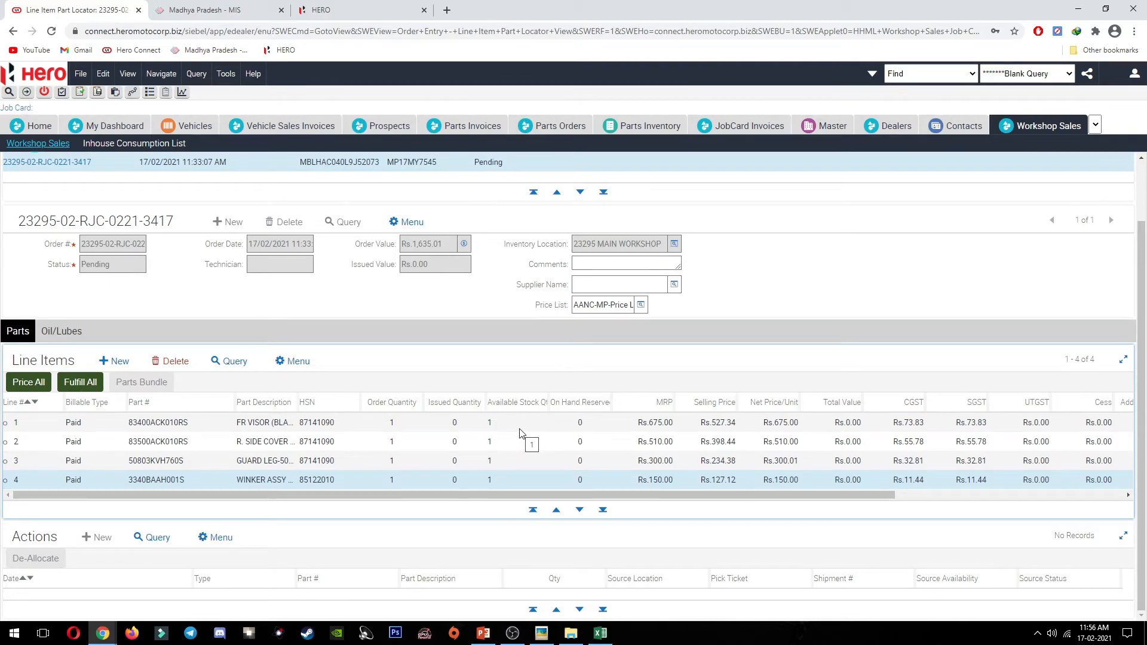
Step: Set issued quantity 1 on all four line items and fulfil them, totalling Rs.1,635.01
left_click(457, 425)
type("1")
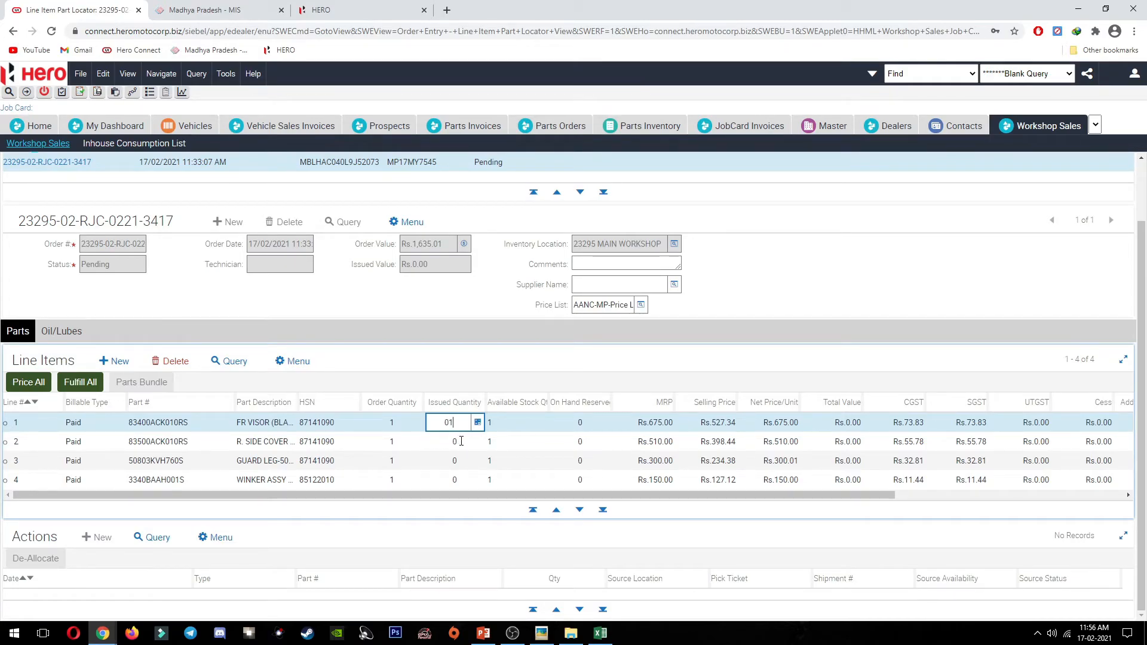
key("BackSpace")
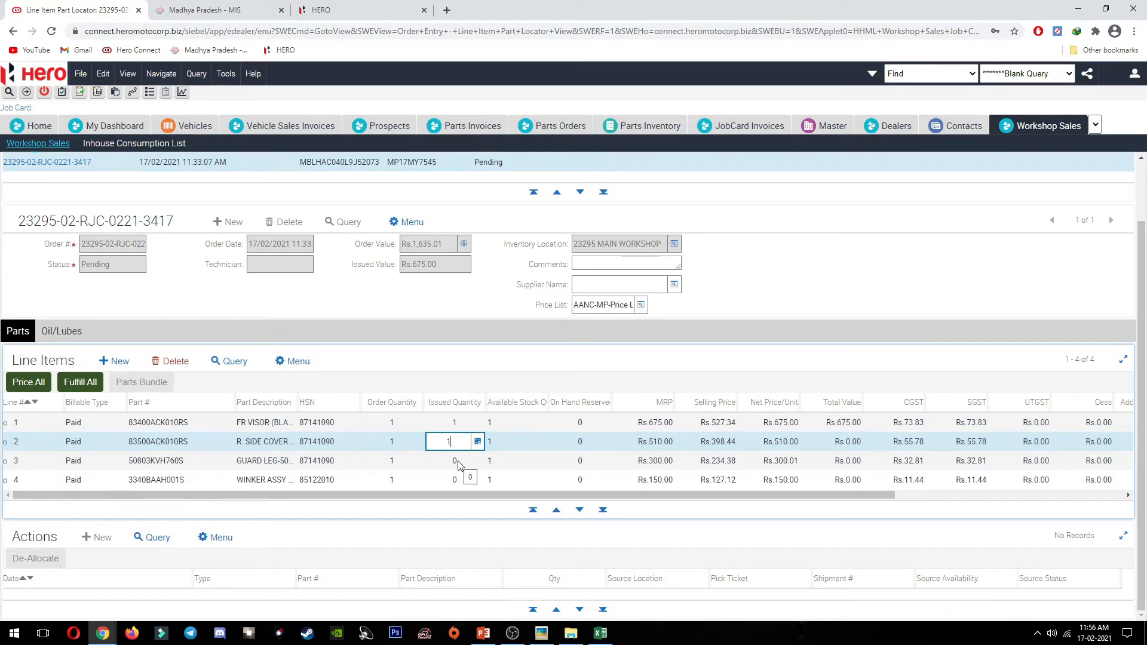
left_click(458, 463)
type("1")
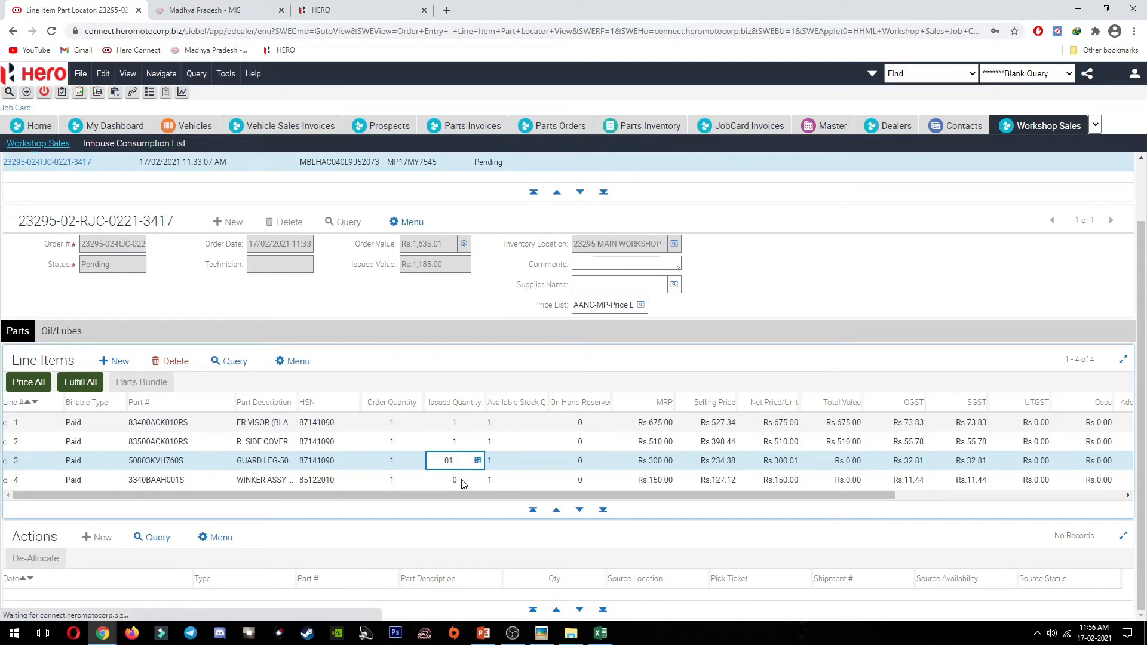
left_click(462, 479)
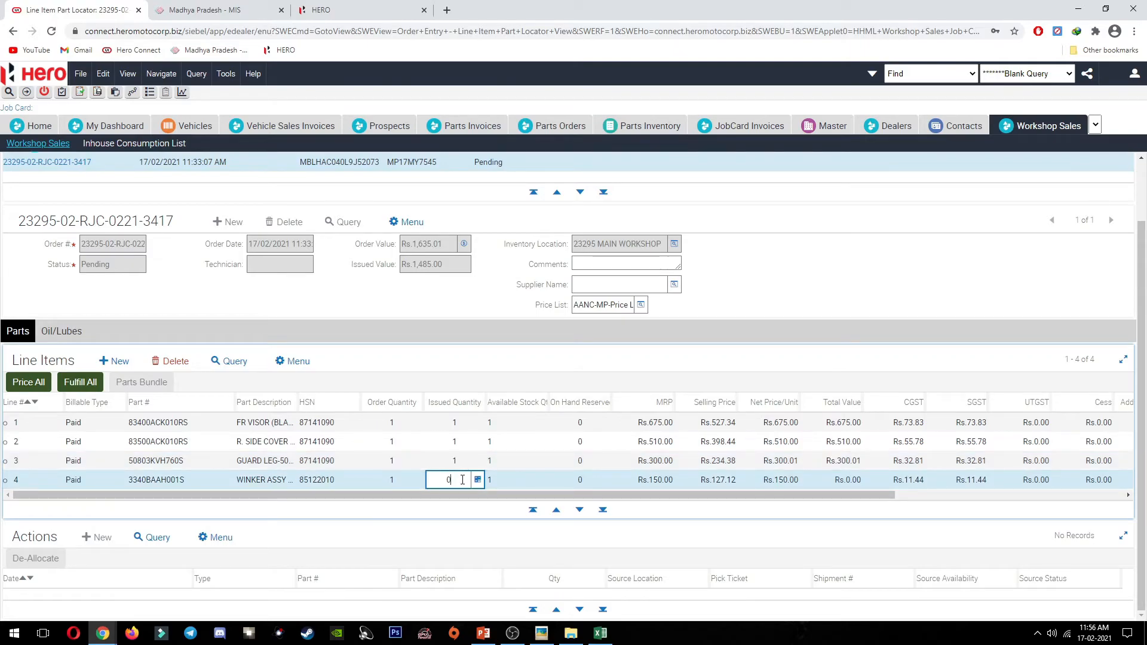
left_click(94, 386)
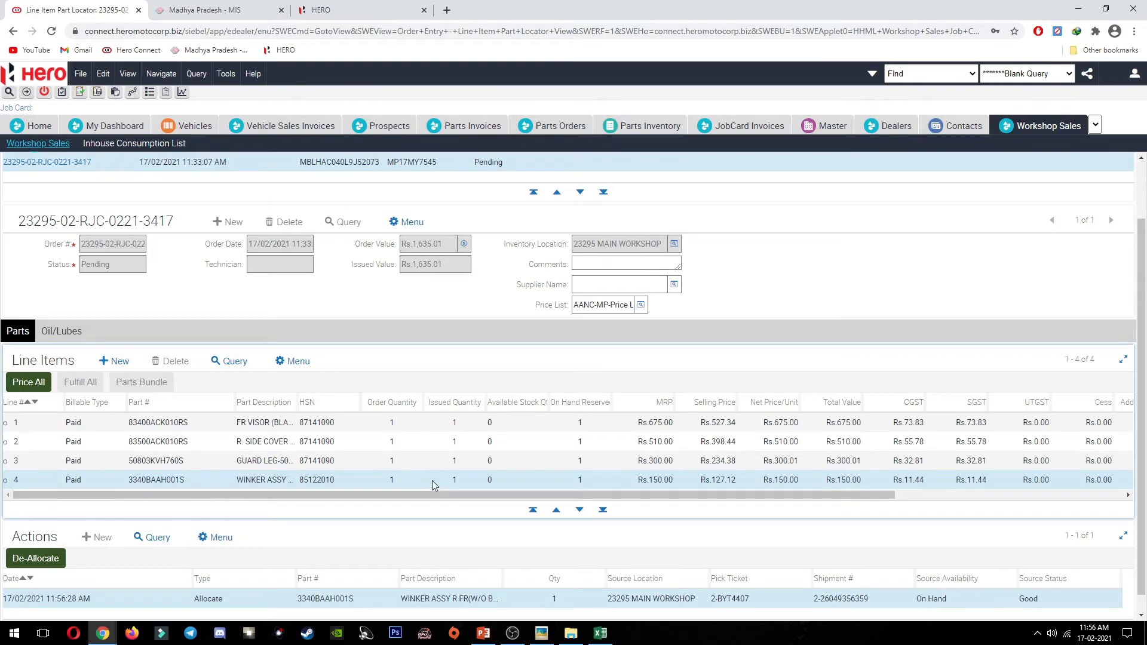
Step: De-allocate and re-fulfil the issued parts, then glance at the Accidental Billing Process slide
scroll(454, 463, "down", 1)
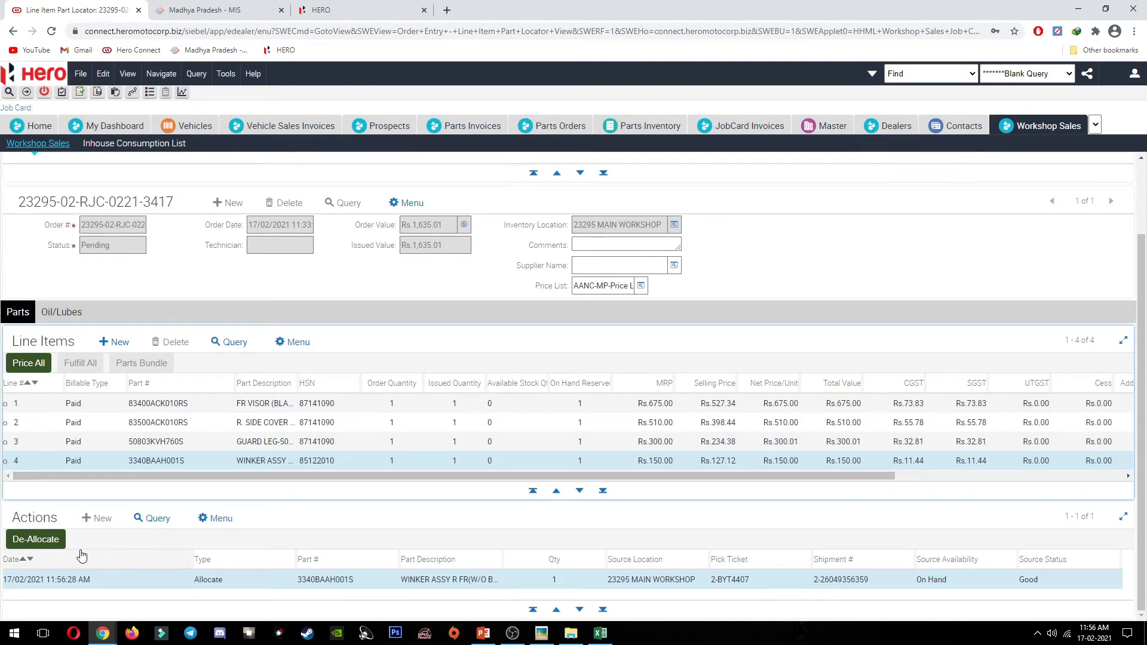
left_click(86, 549)
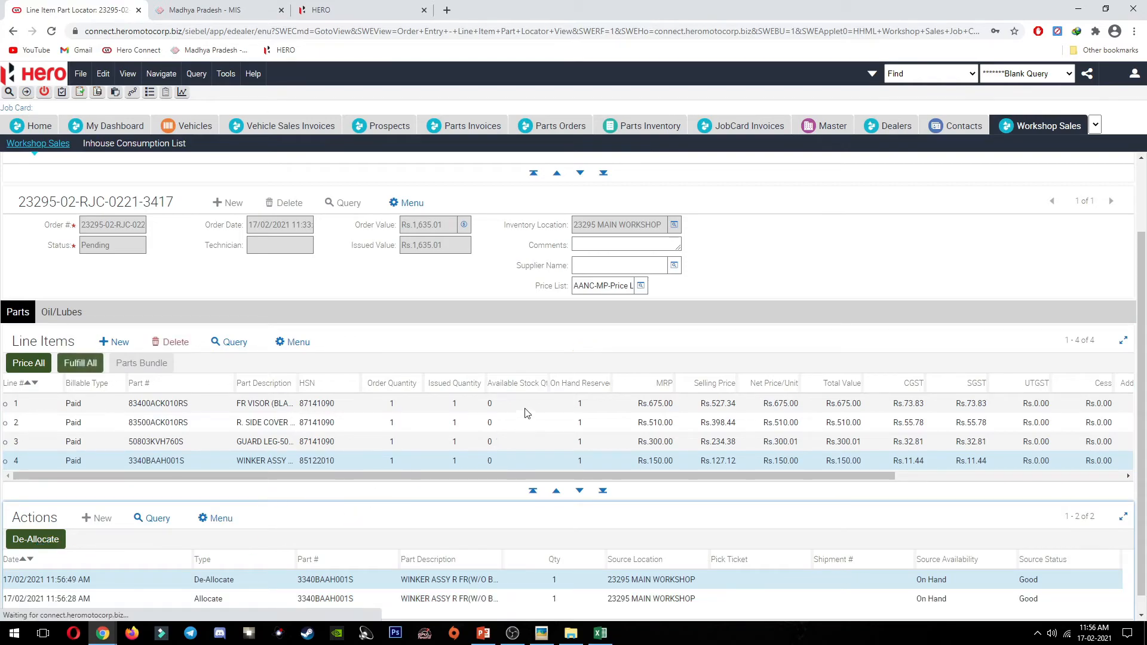
left_click(77, 364)
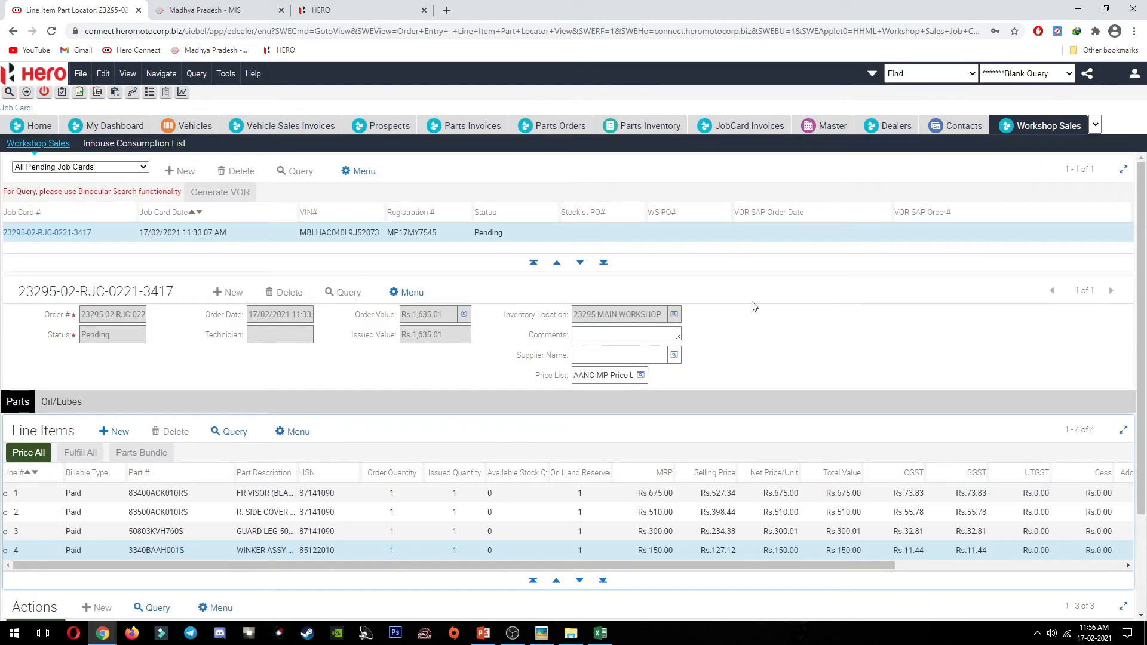
left_click(483, 632)
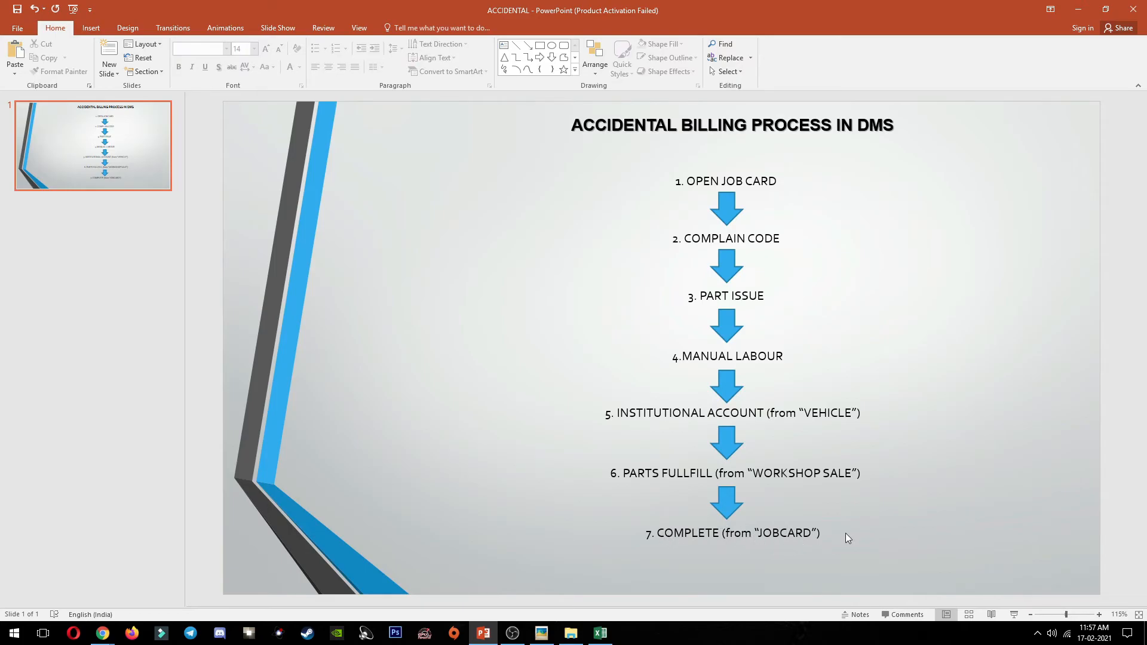
key("alt+Tab")
left_click(963, 74)
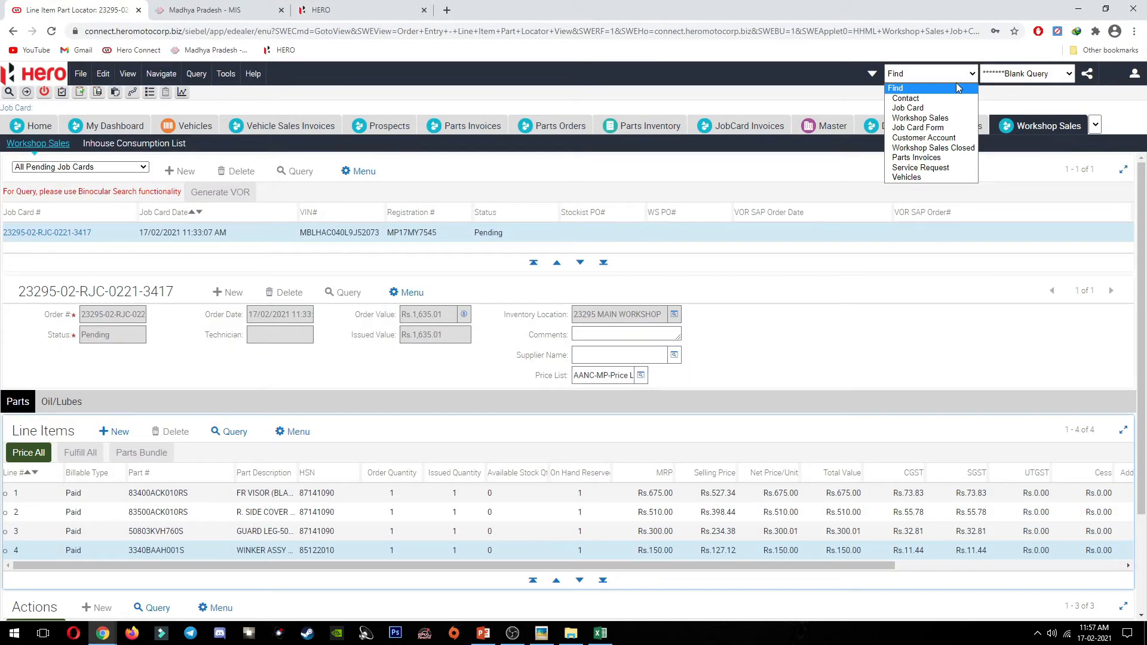
left_click(937, 109)
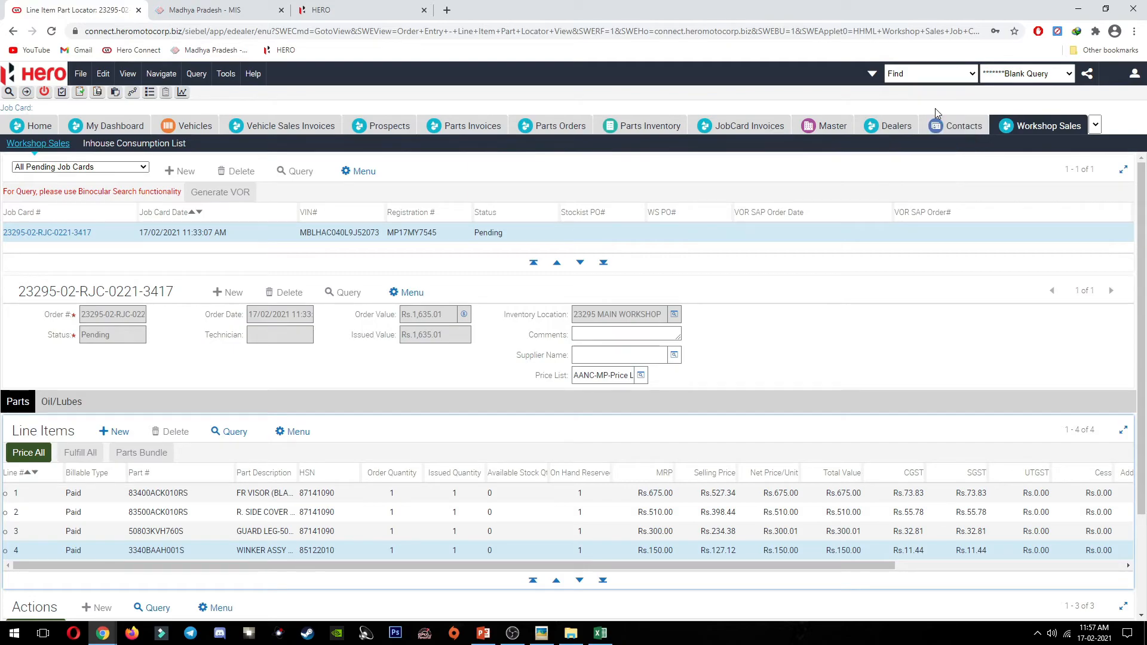
left_click(986, 98)
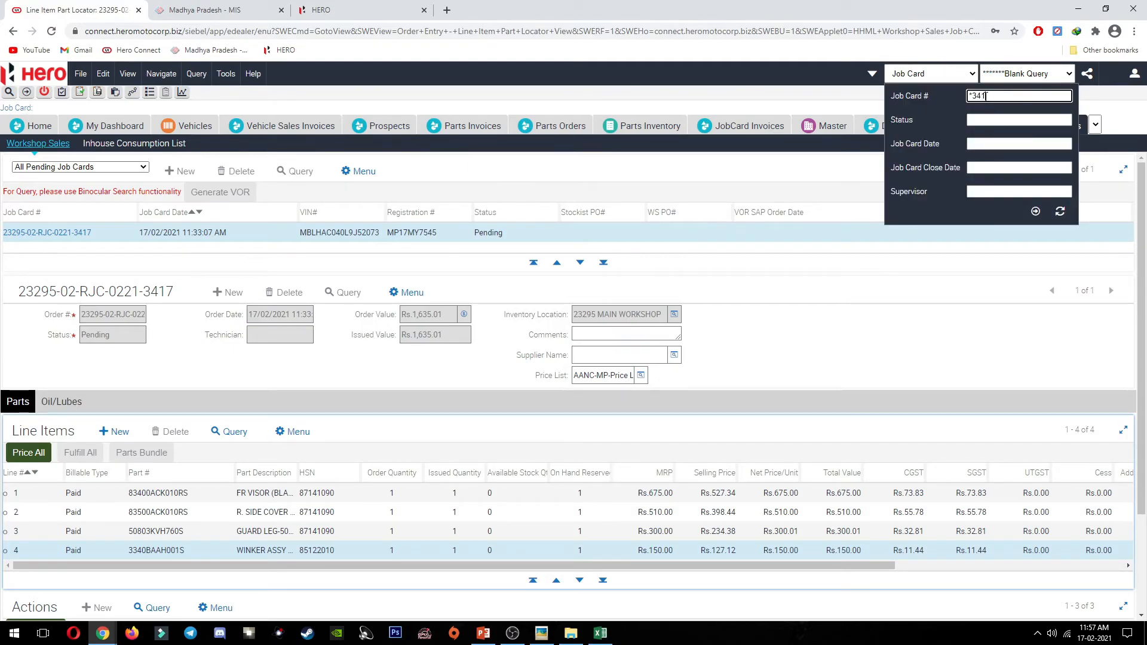
key("Return")
left_click(53, 259)
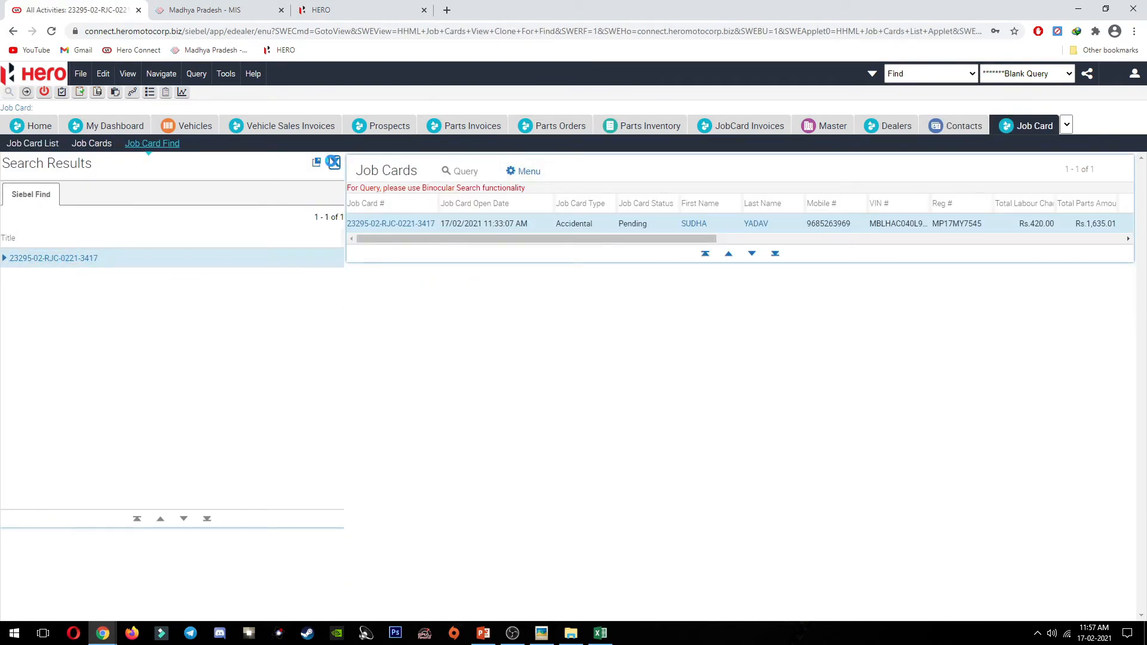
left_click(334, 162)
left_click(54, 224)
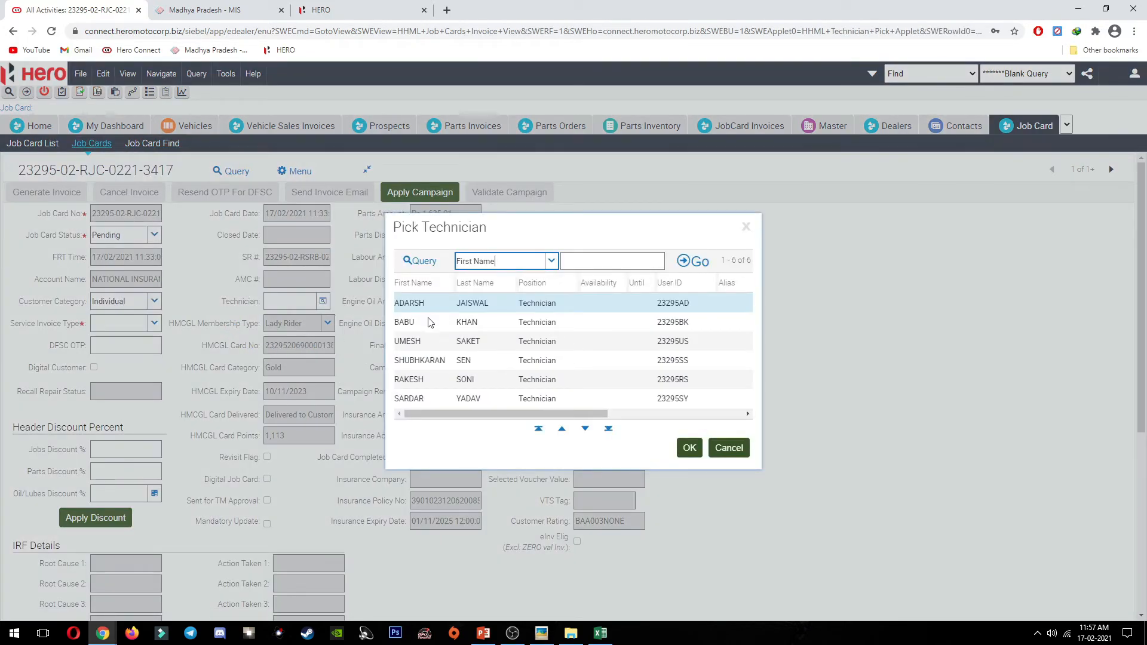
left_click(484, 309)
left_click(622, 308)
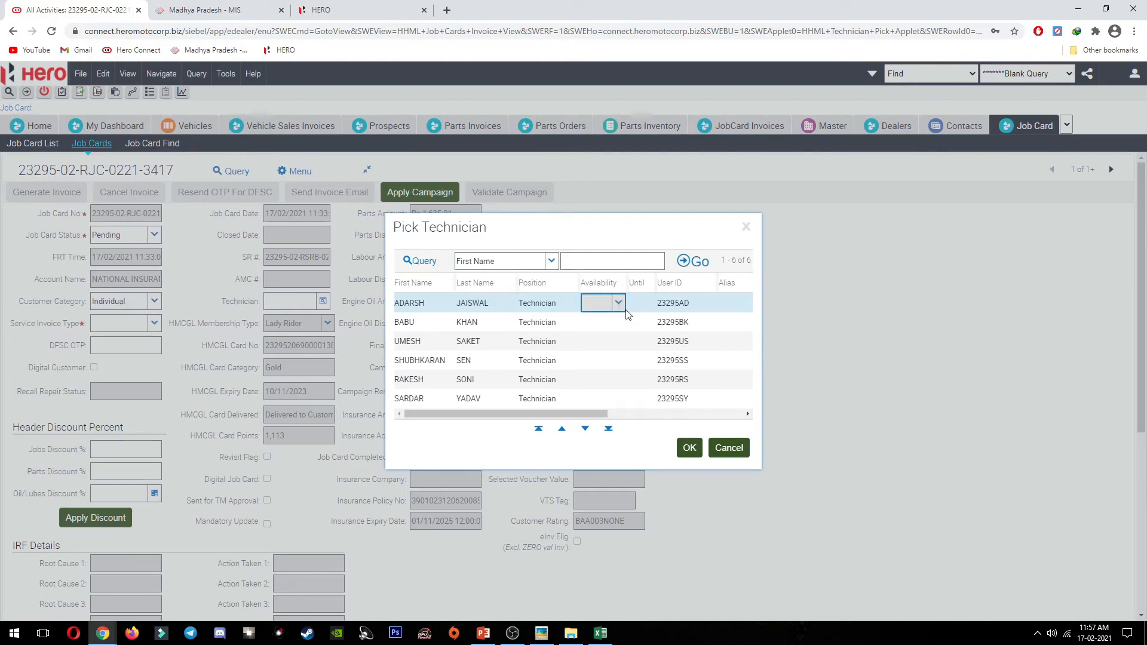
left_click(689, 448)
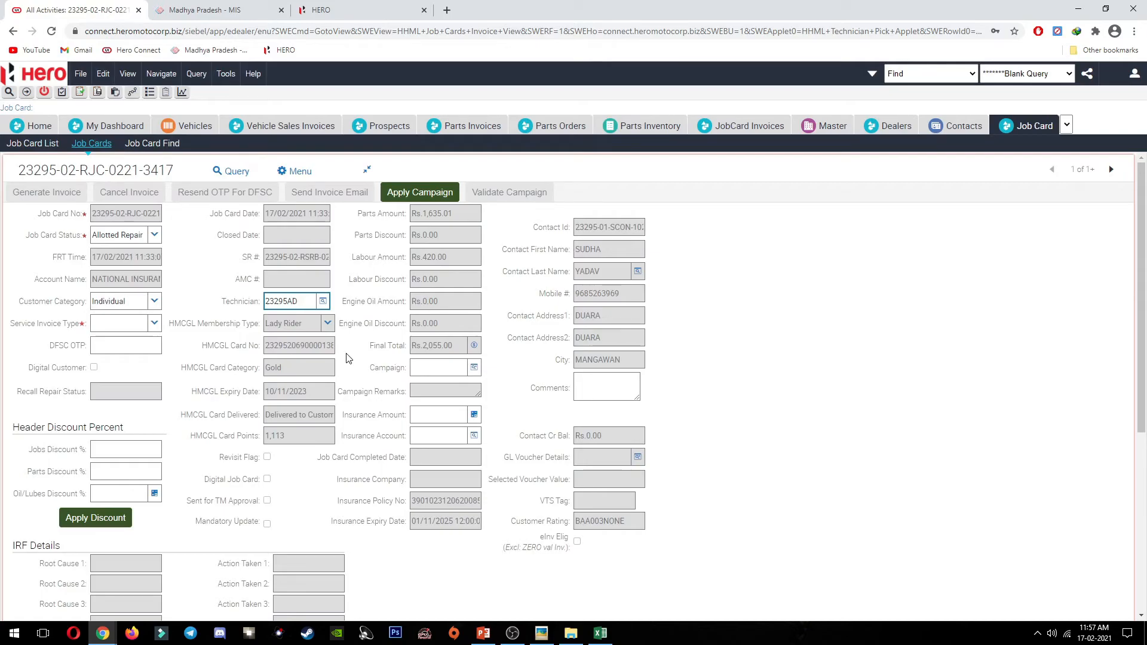
left_click(155, 235)
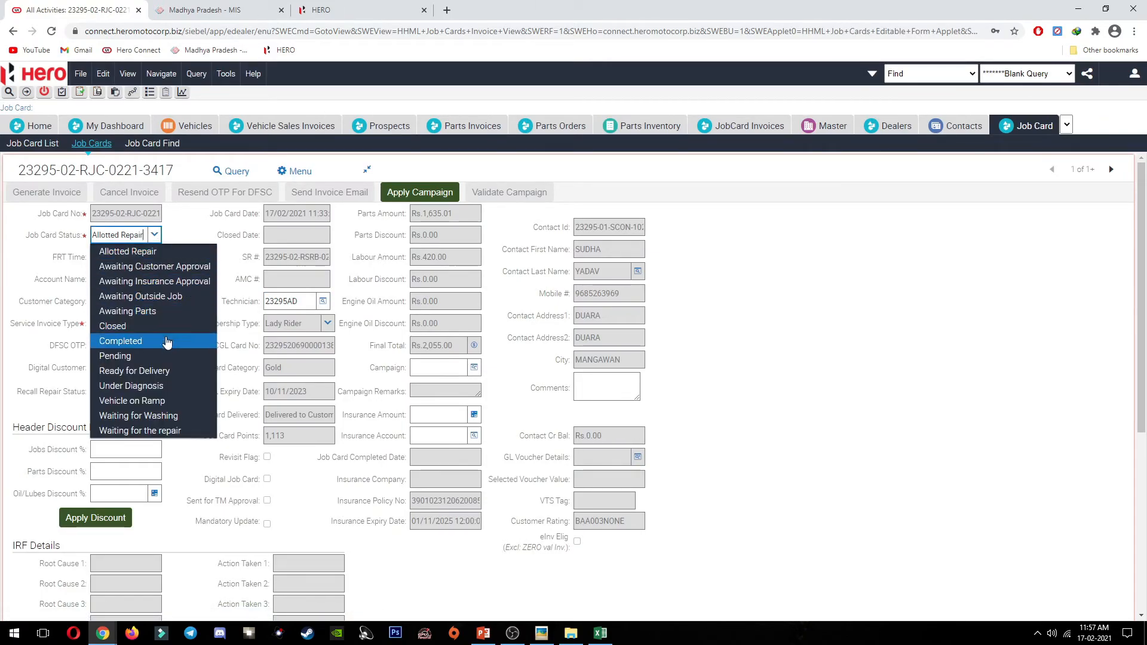
left_click(168, 342)
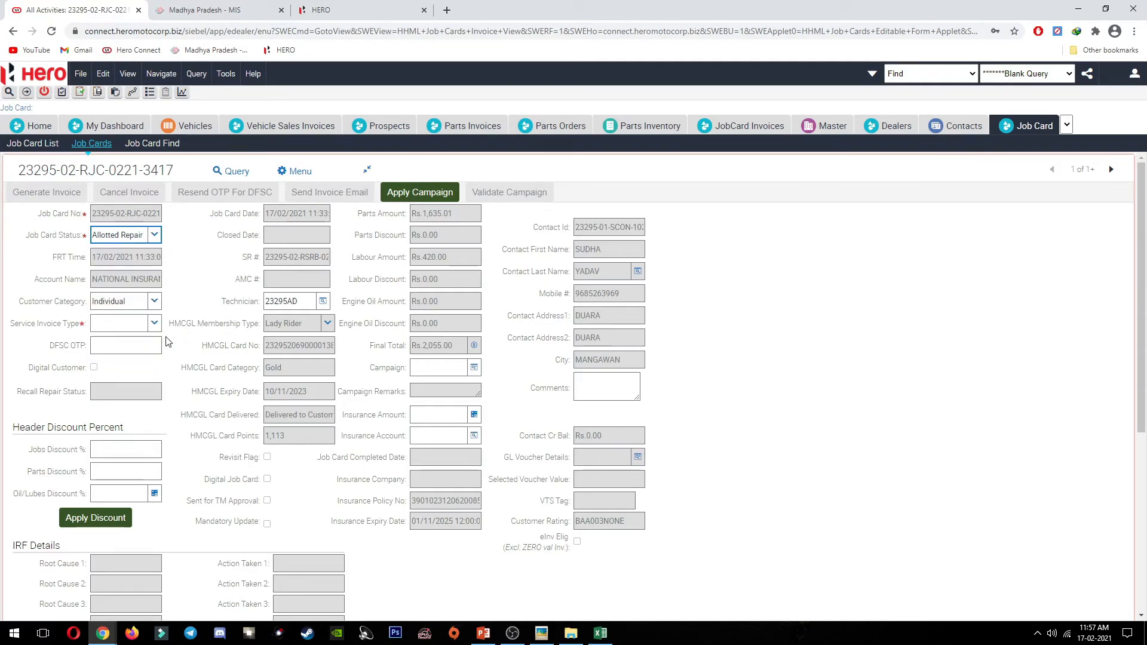
left_click(154, 301)
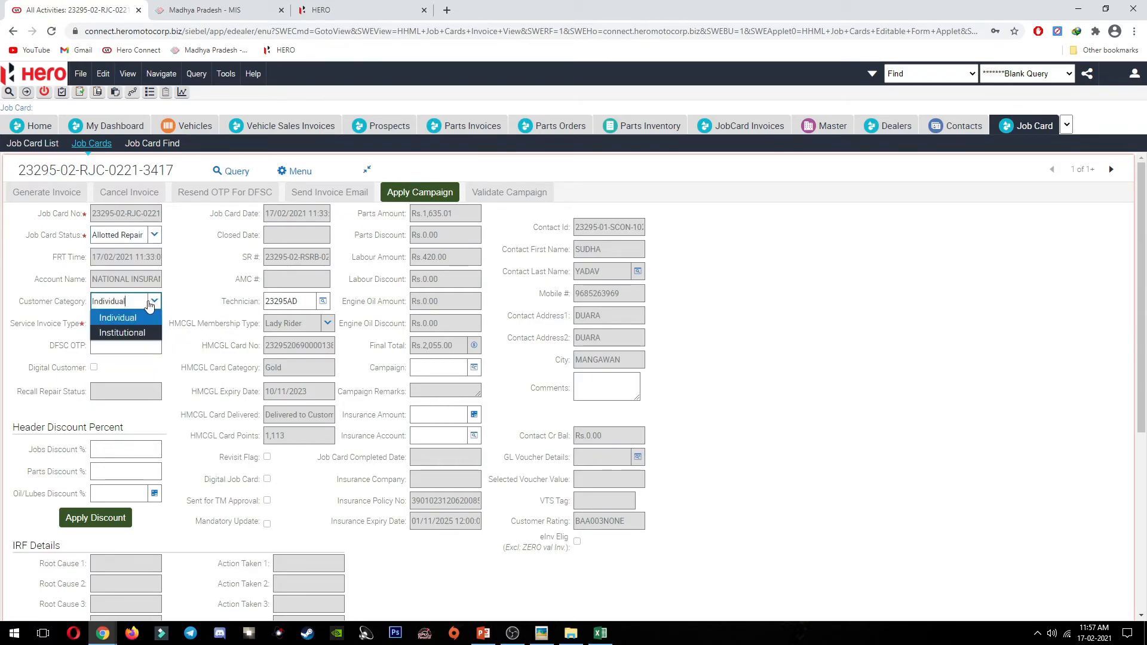
left_click(95, 334)
left_click(202, 309)
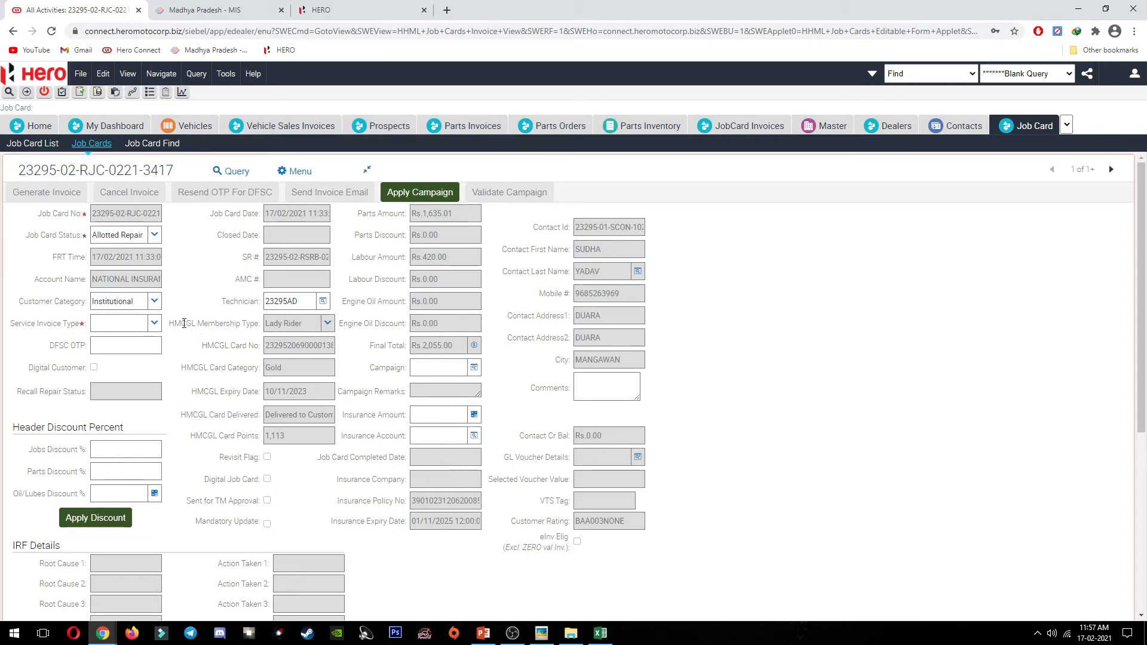
left_click(475, 438)
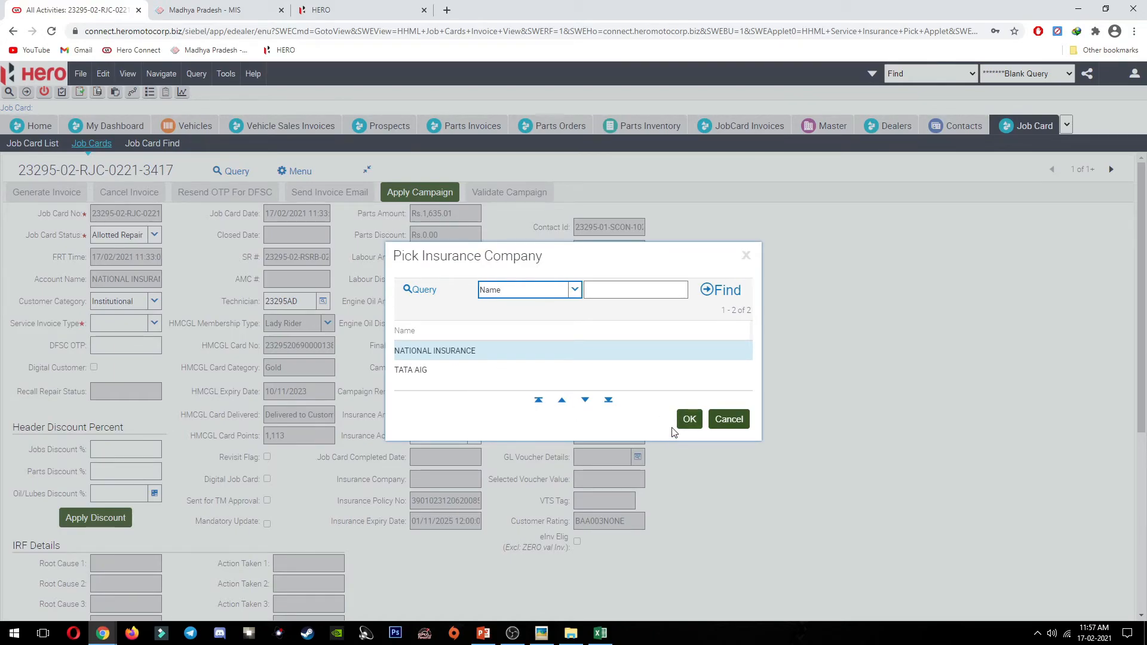
left_click(687, 422)
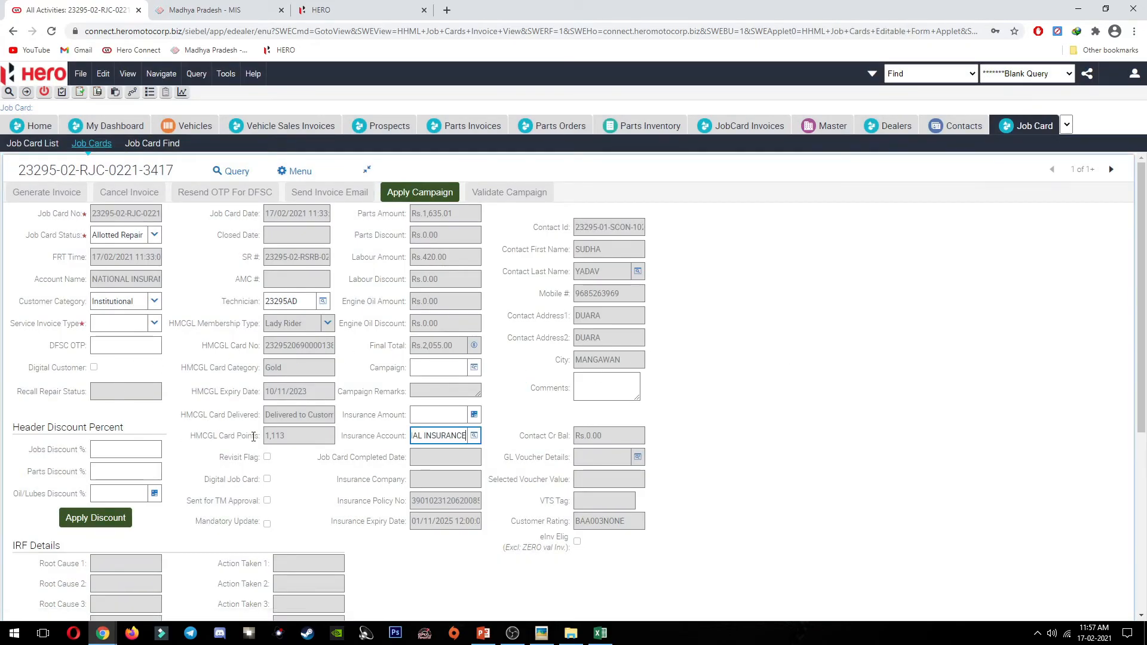
left_click(155, 237)
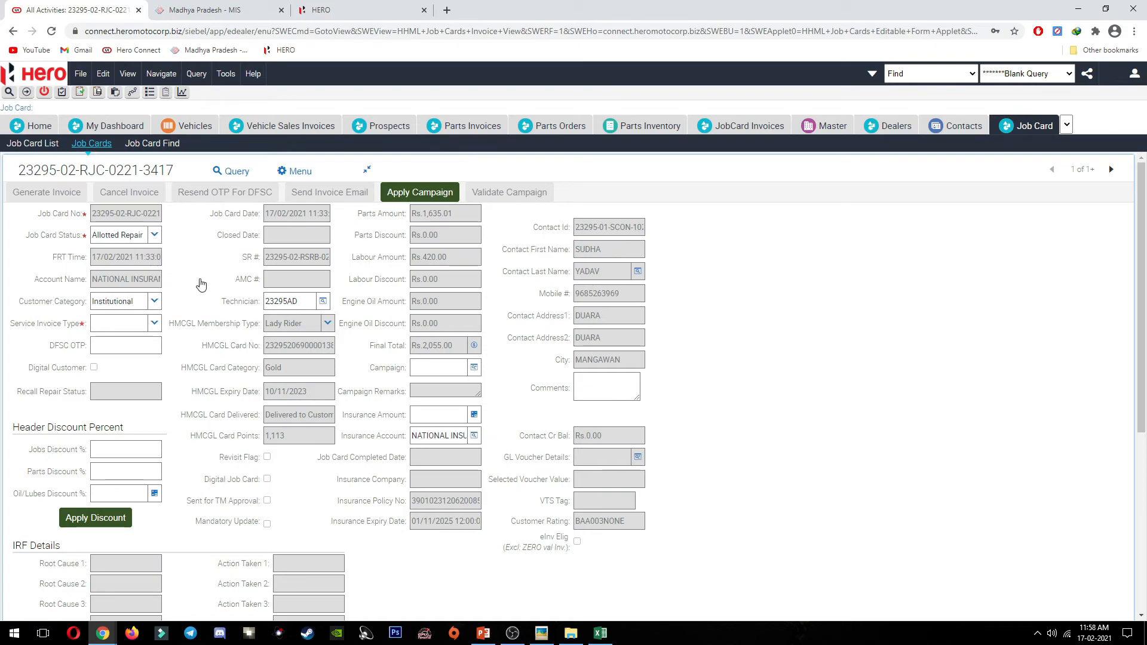
left_click(245, 260)
Step: Apply and validate the campaign, then set the job card status to Completed (17/02/2021 11:58)
left_click(413, 197)
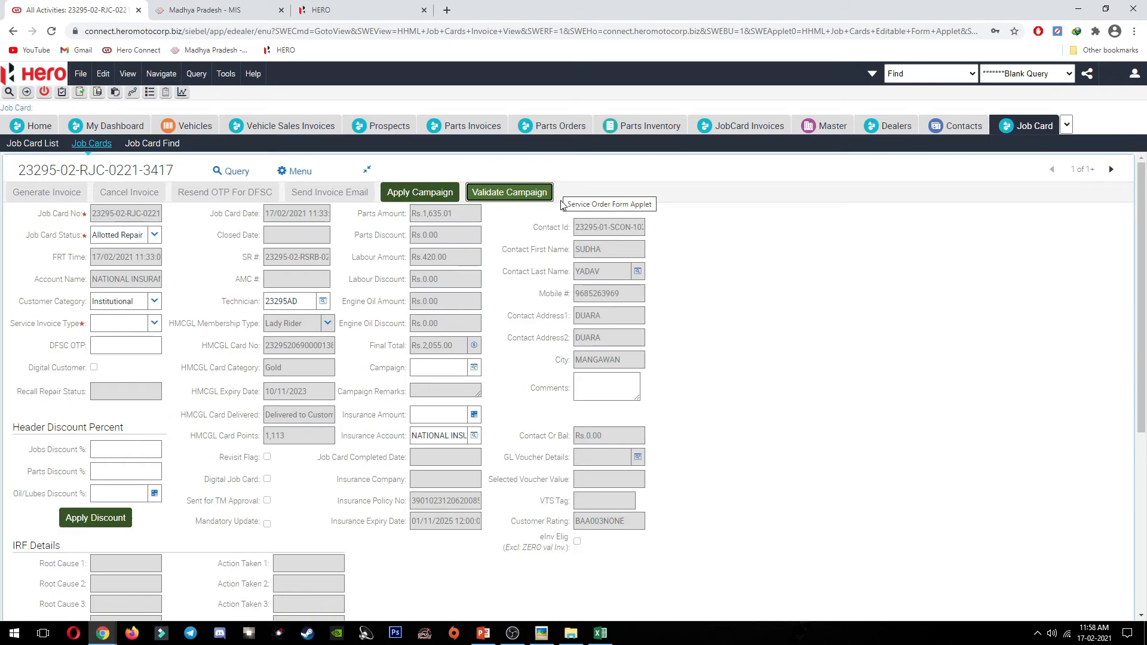
left_click(412, 193)
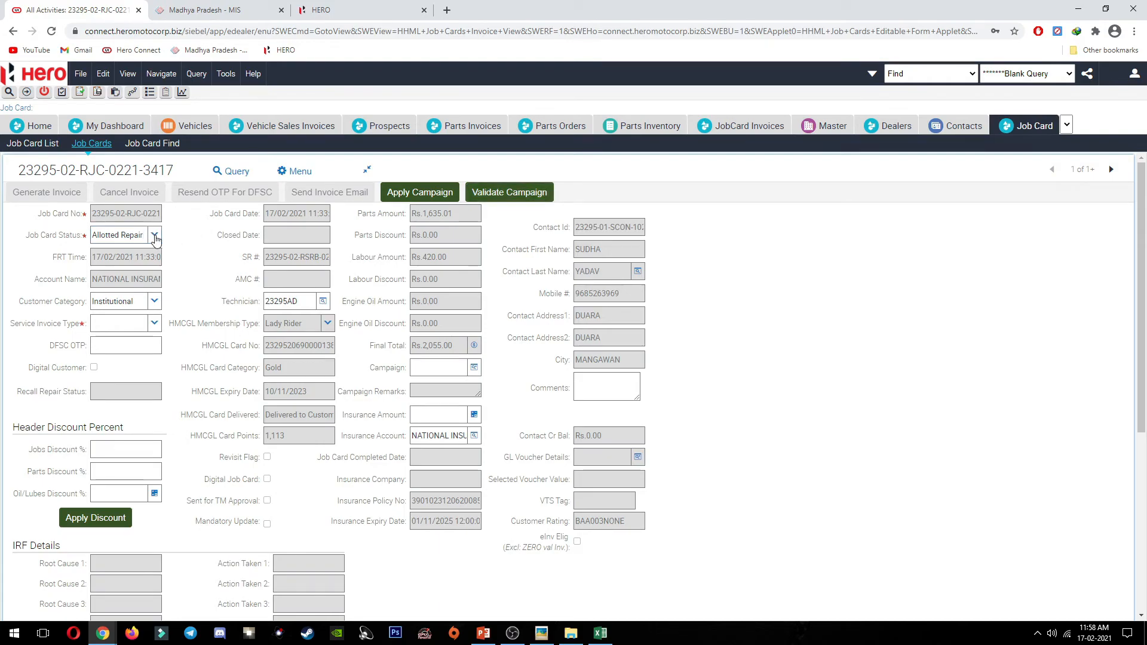
left_click(154, 234)
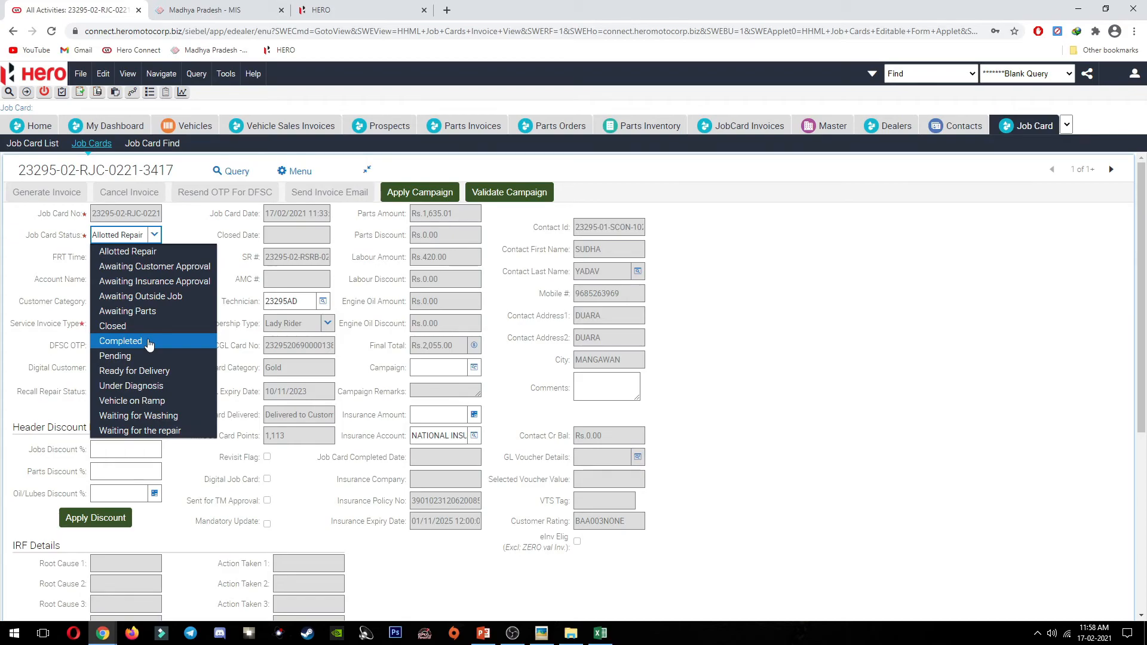
left_click(149, 341)
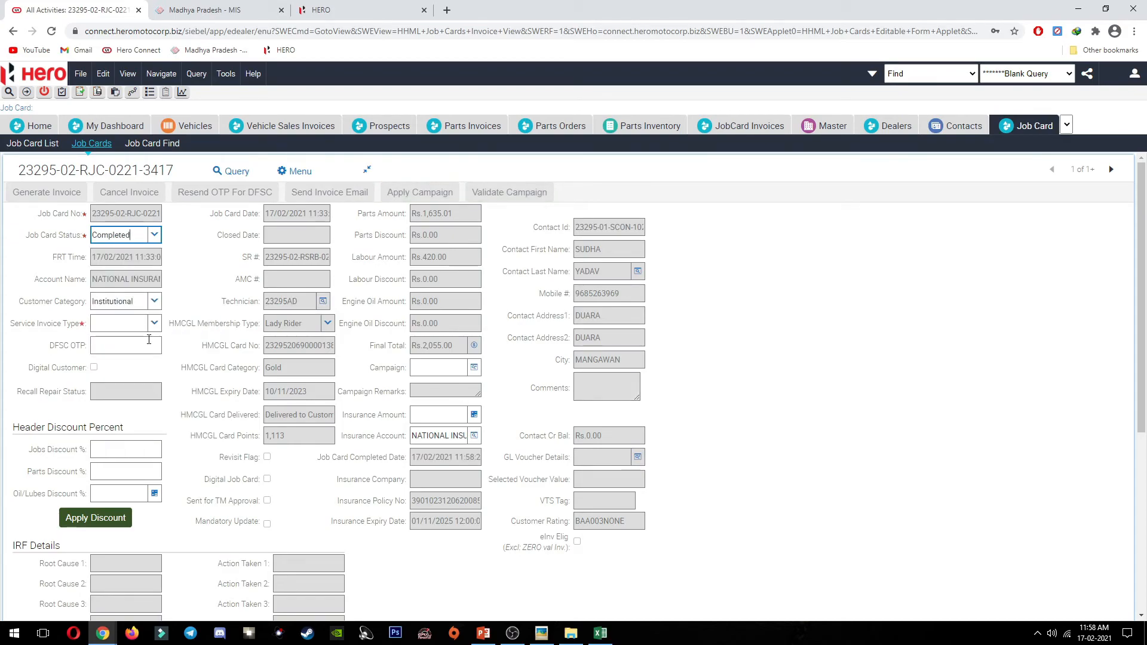
left_click(197, 280)
scroll(270, 337, "down", 5)
scroll(266, 361, "up", 5)
left_click(200, 310)
scroll(199, 271, "down", 5)
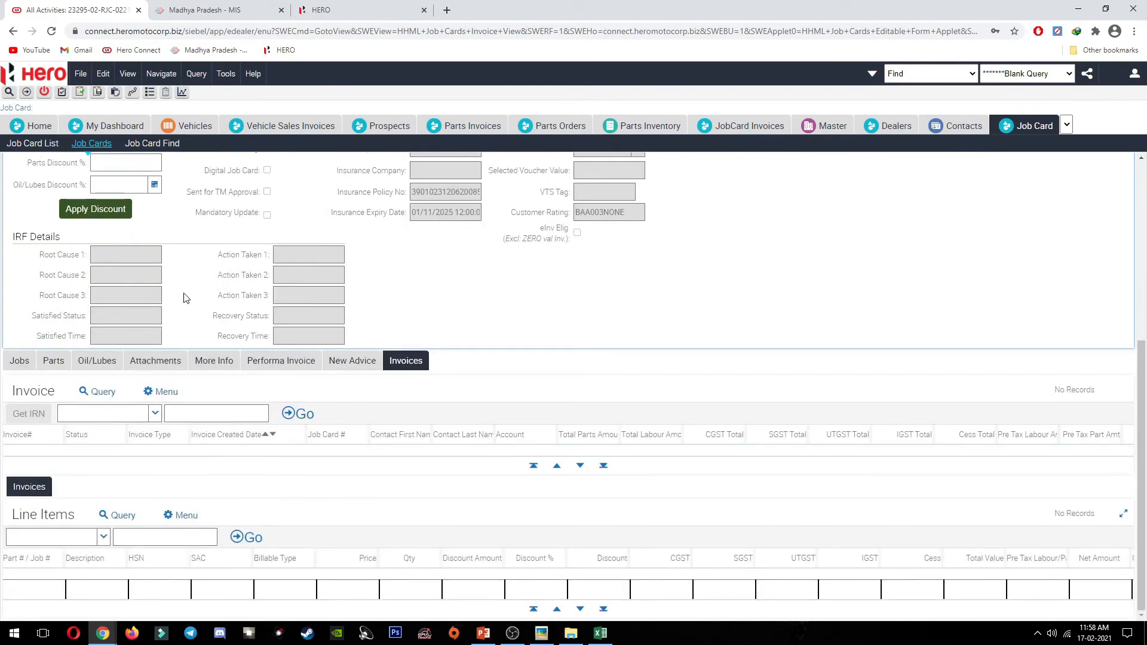
scroll(186, 299, "up", 5)
scroll(186, 302, "down", 5)
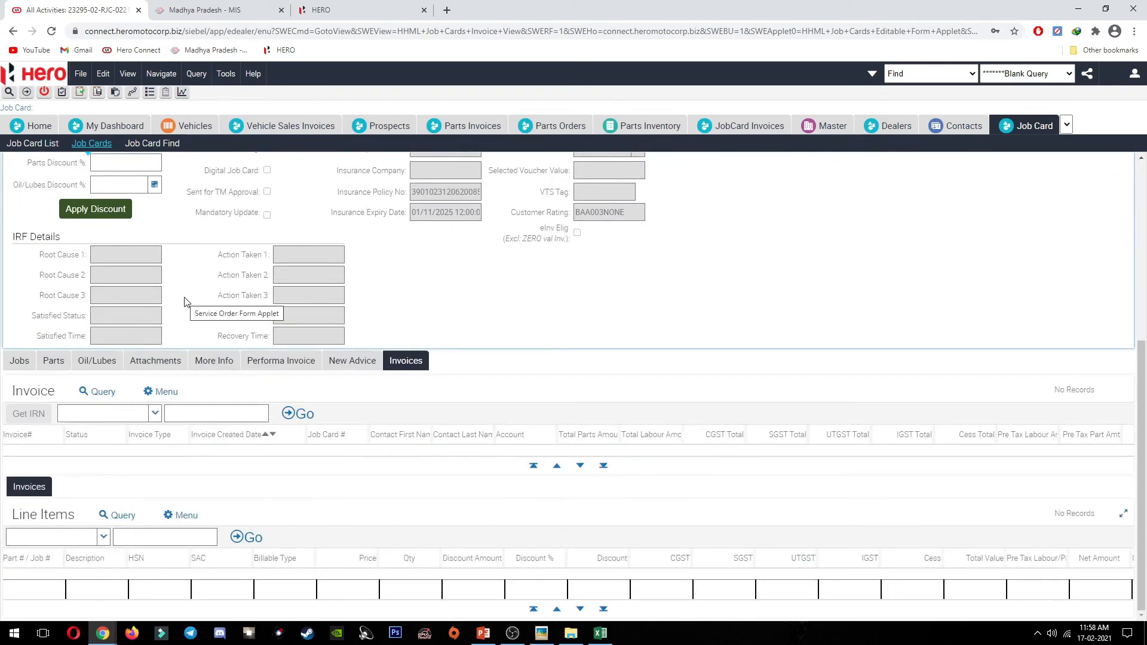
scroll(186, 301, "up", 5)
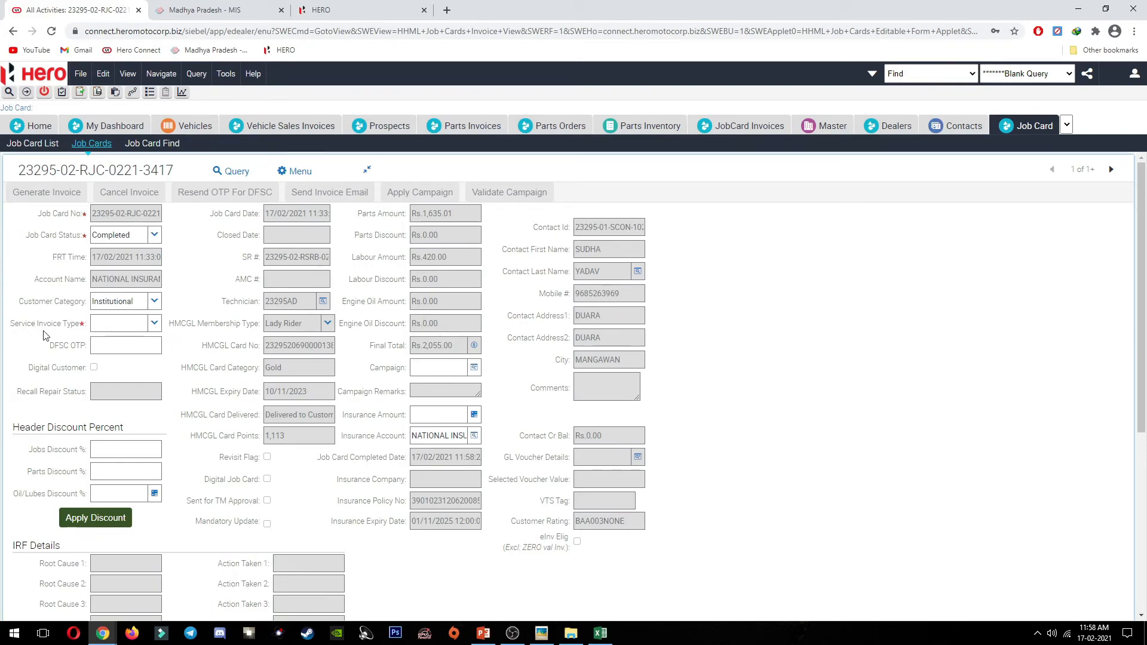
Step: Choose Credit as service invoice type and generate the invoice, closing the job card at 11:59
left_click(154, 323)
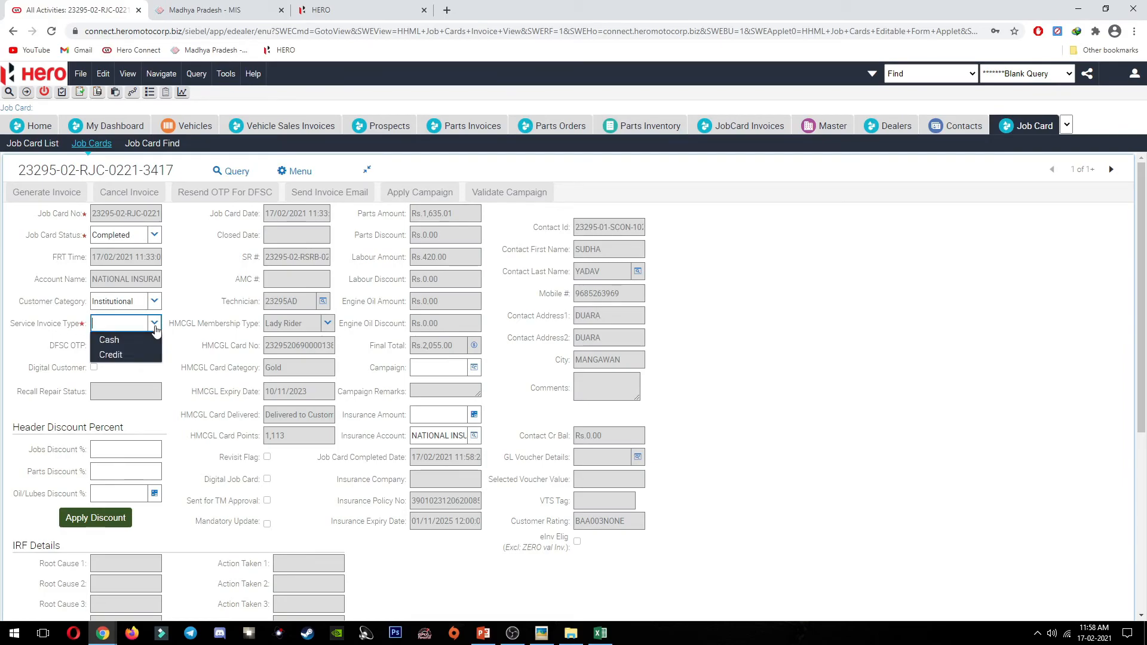
left_click(136, 354)
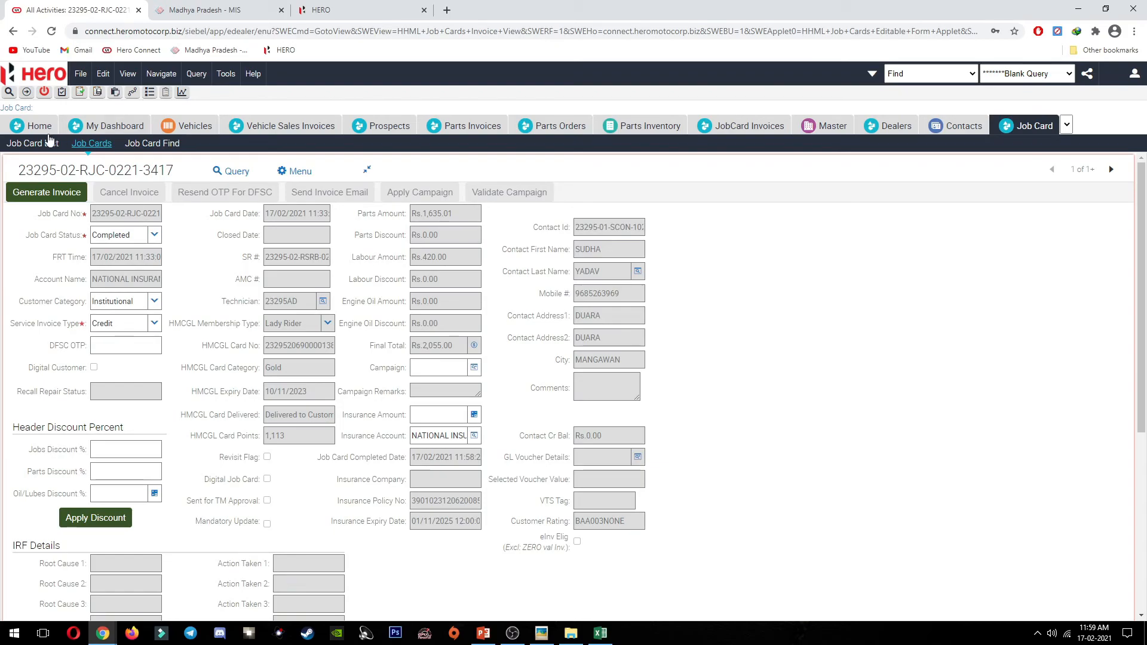
left_click(40, 194)
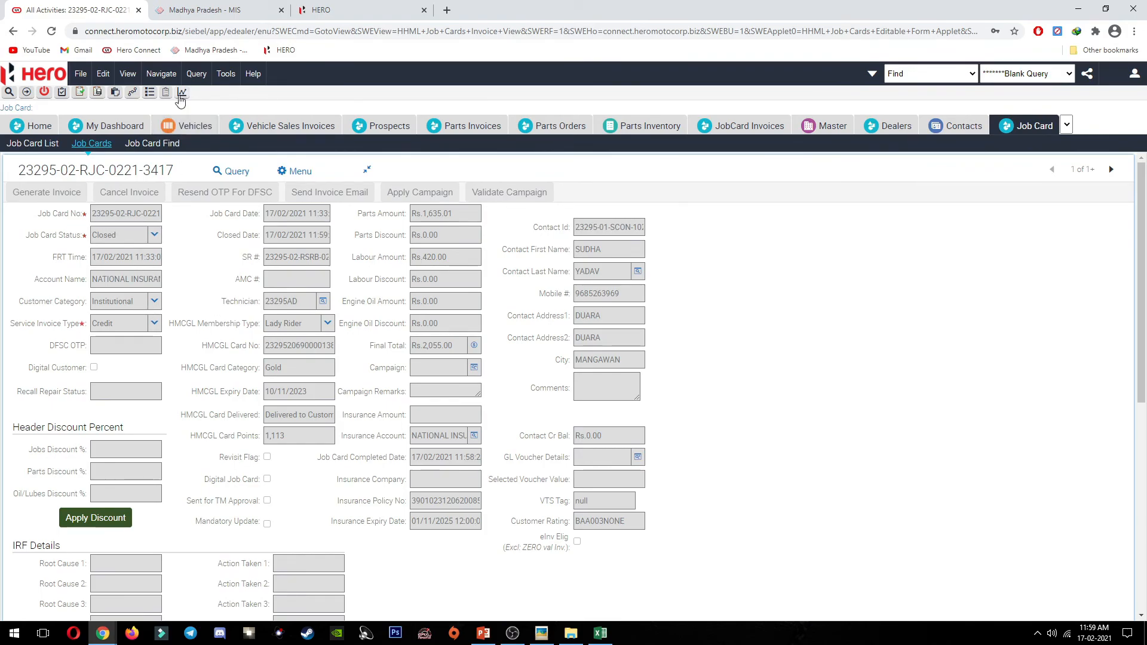
Step: Run the GST FS Service Invoice Without Warranty Open report as PDF and open the download
left_click(181, 93)
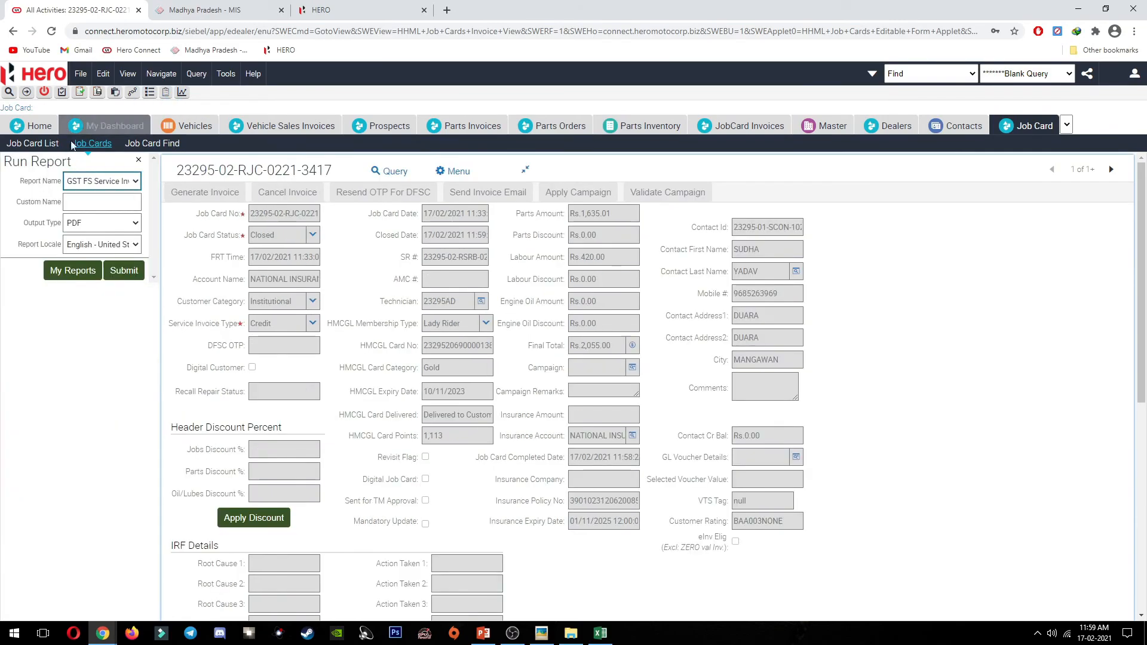
left_click(99, 181)
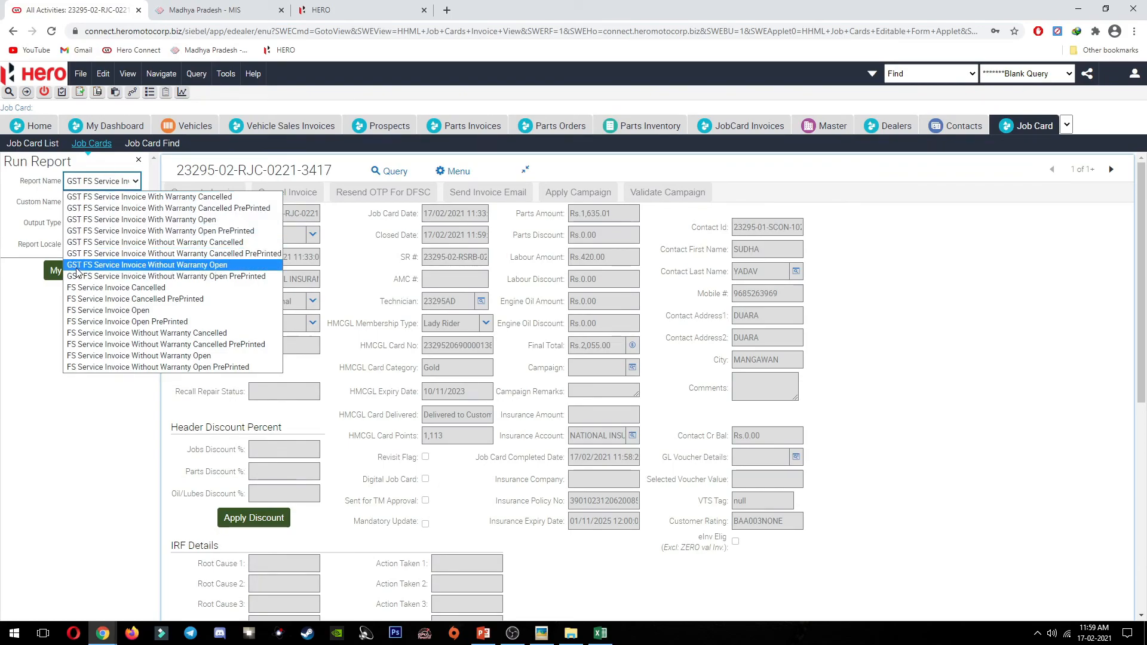
left_click(142, 271)
left_click(129, 272)
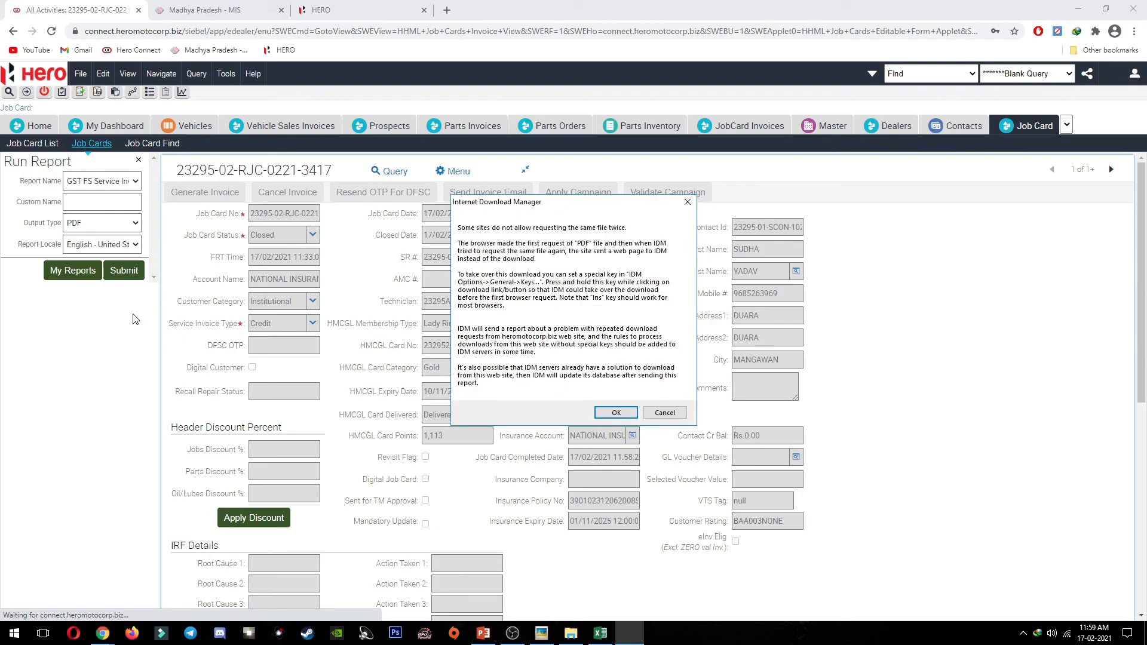
left_click(624, 413)
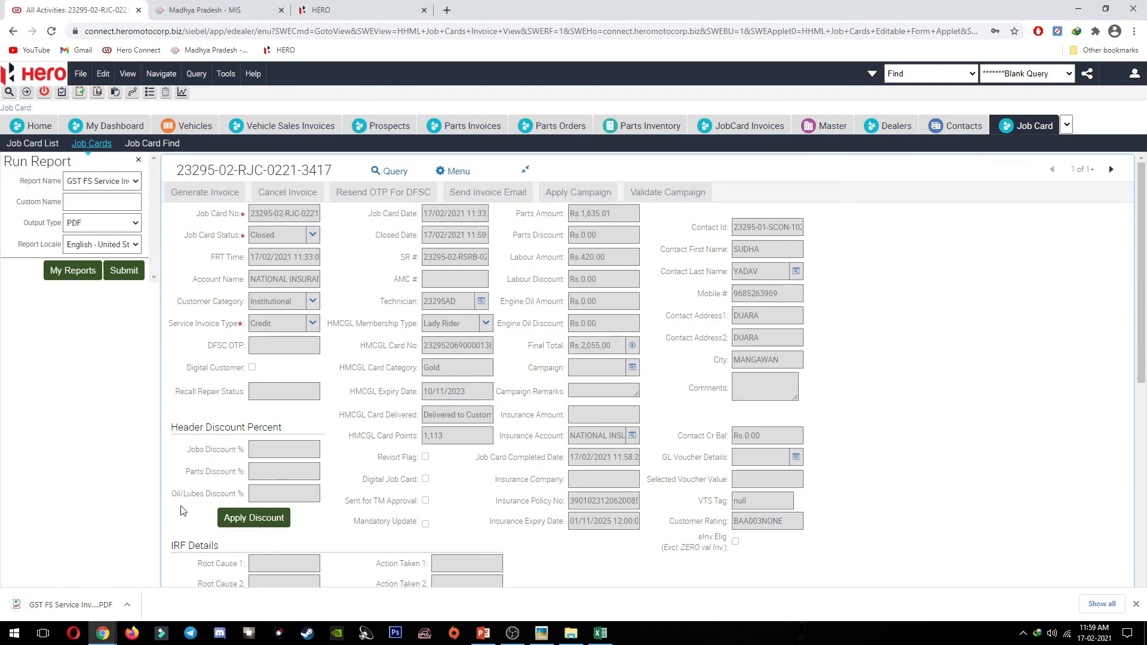
left_click(72, 606)
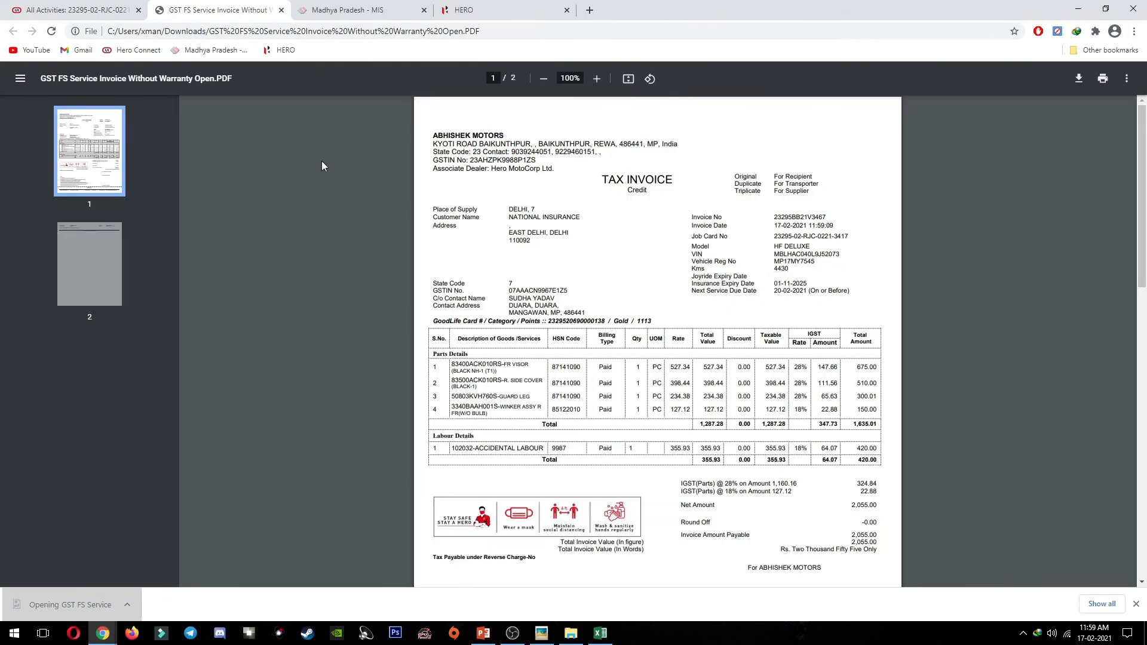
Step: Review the invoice's parts rows and accidental labour row by selecting their text
scroll(796, 330, "down", 2)
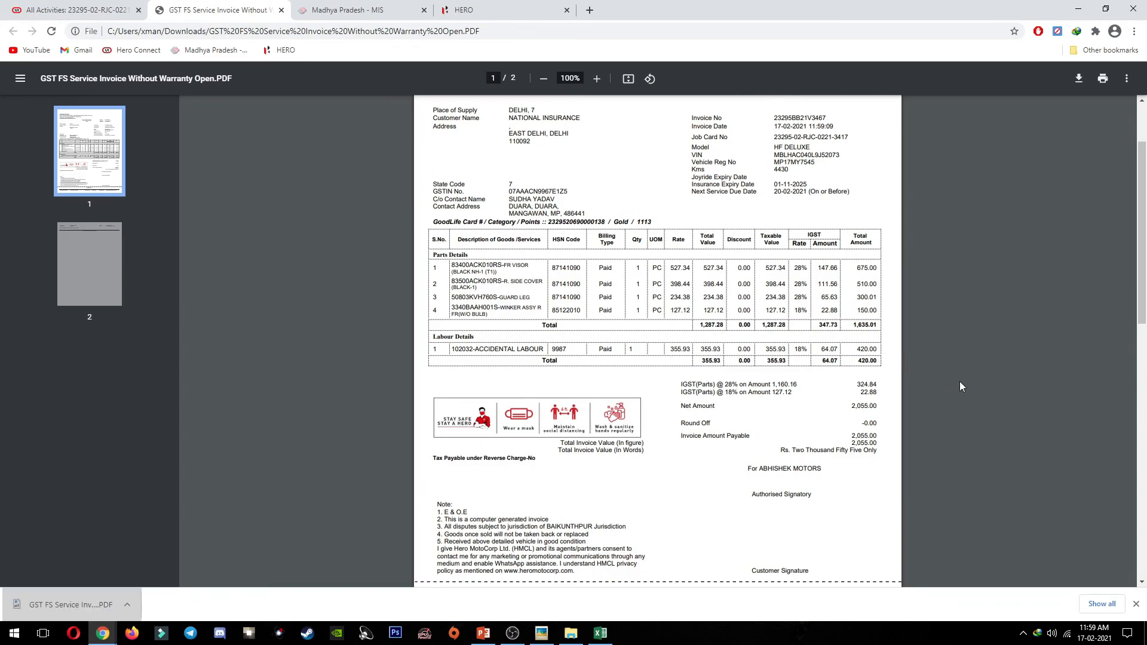
scroll(982, 387, "up", 2)
left_click_drag(923, 294, 881, 304)
left_click(894, 342)
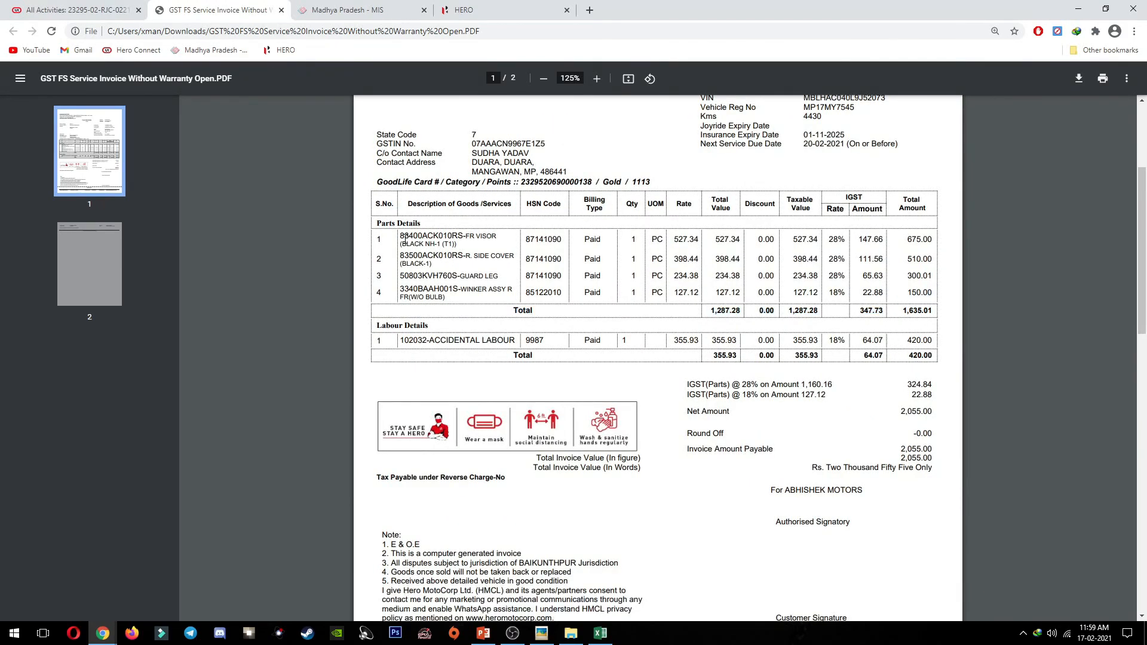
left_click_drag(402, 236, 487, 298)
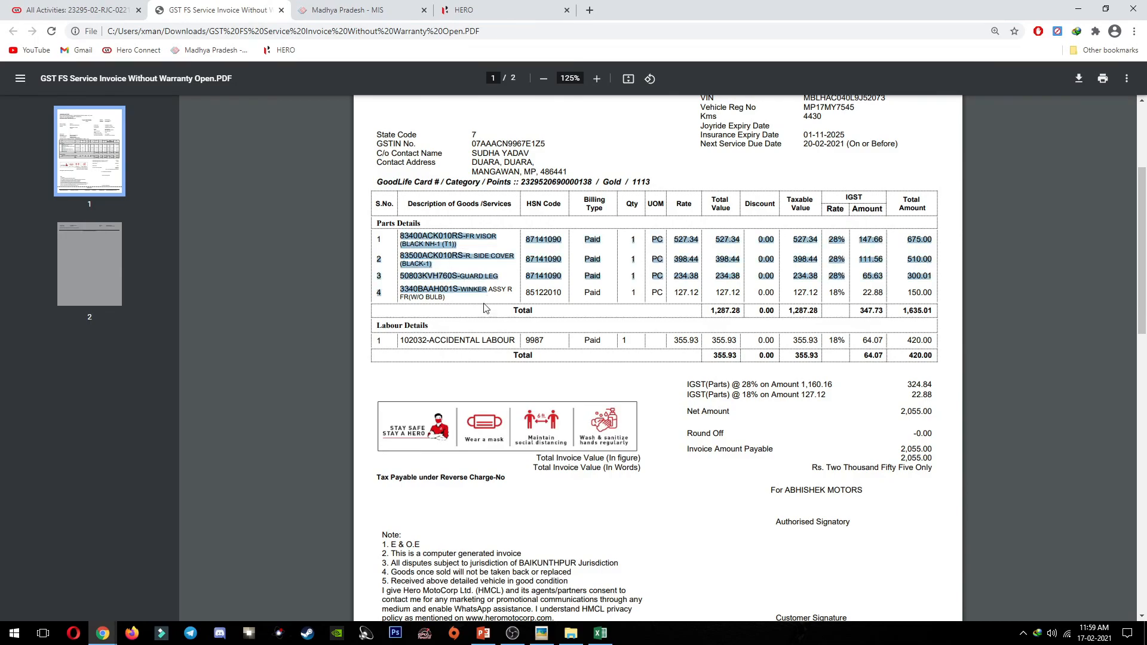
left_click_drag(398, 344, 890, 342)
left_click(918, 341)
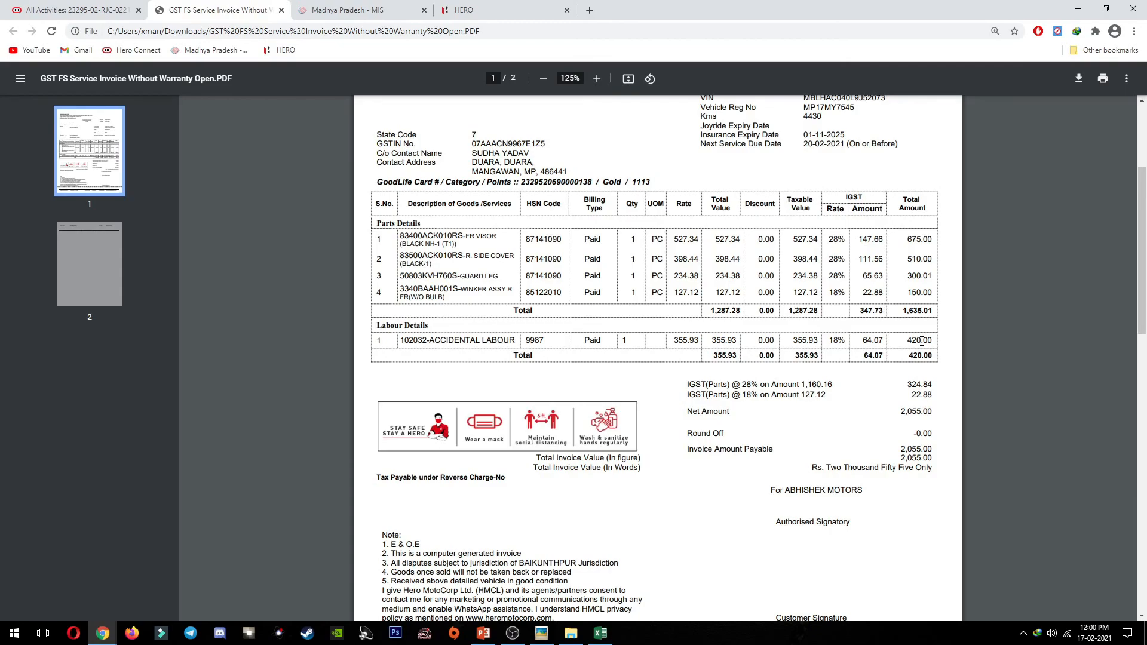
Step: Scroll through both pages to the 2,055.00 total, then close the PDF and report panel
scroll(923, 341, "down", 6)
scroll(857, 307, "up", 5)
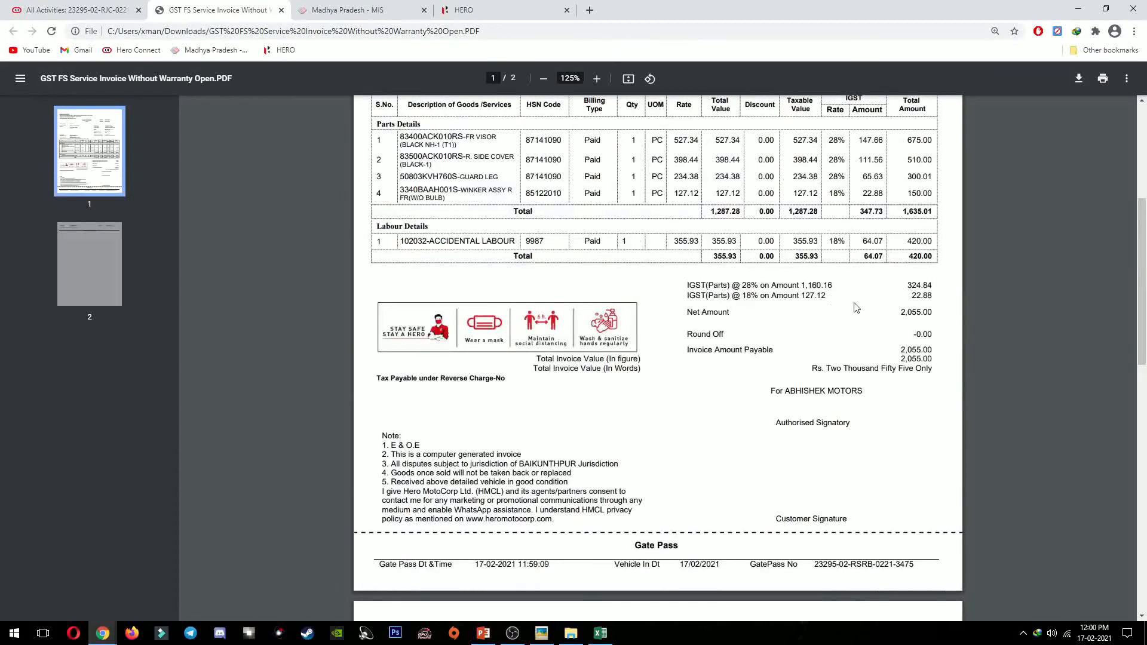
scroll(1006, 379, "down", 5)
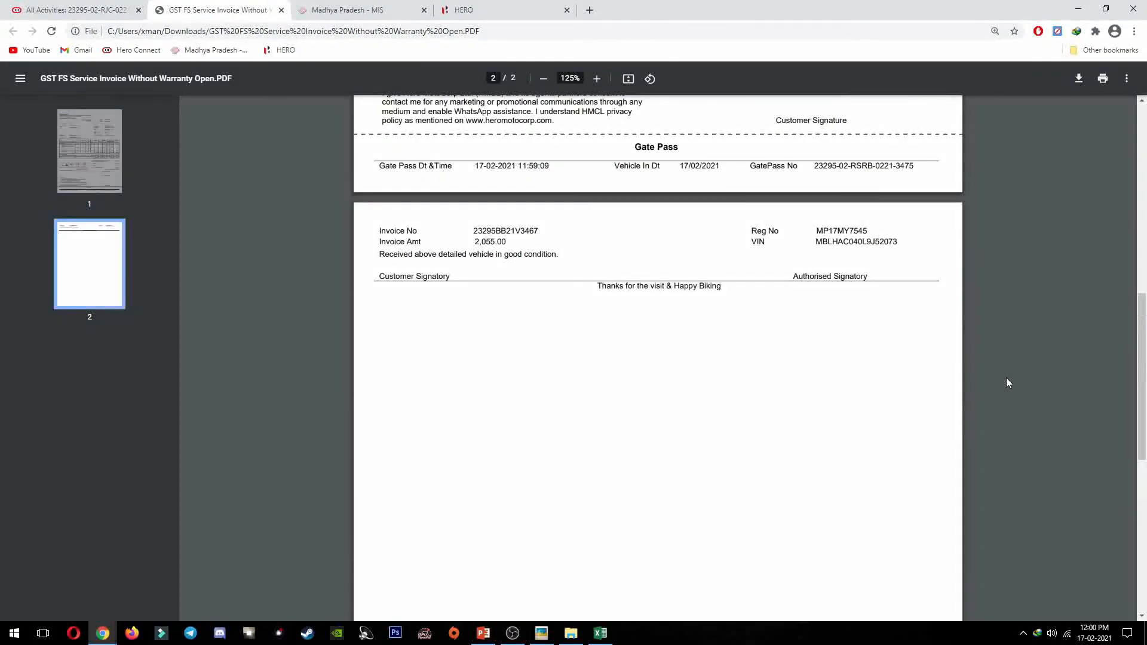
scroll(1006, 379, "up", 9)
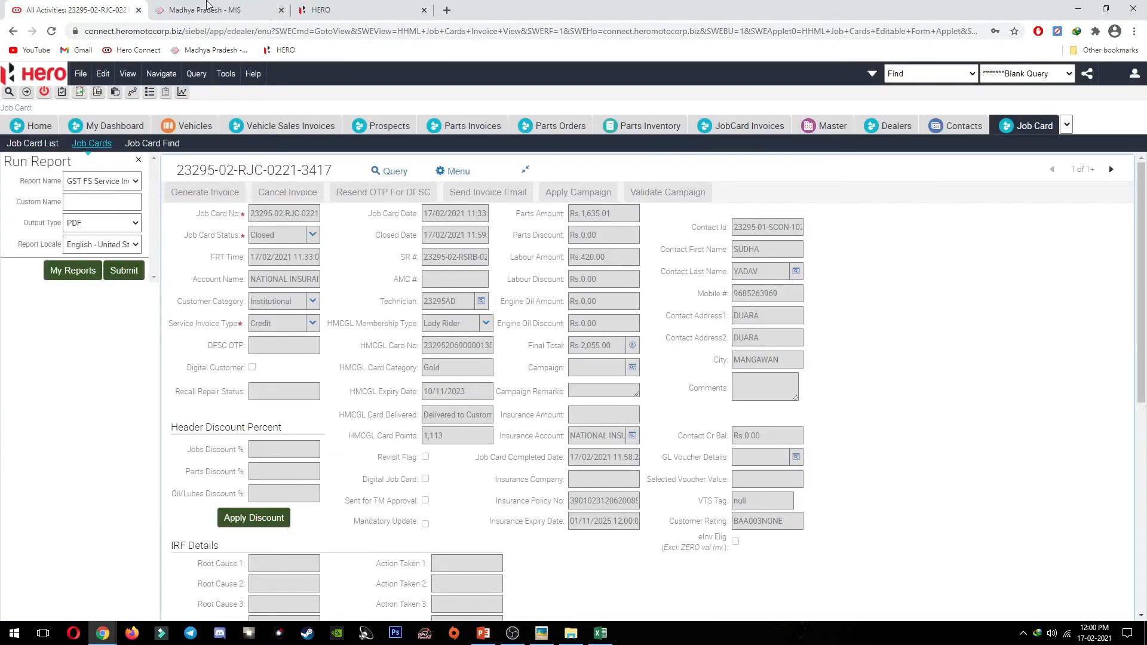
left_click(279, 10)
left_click(138, 163)
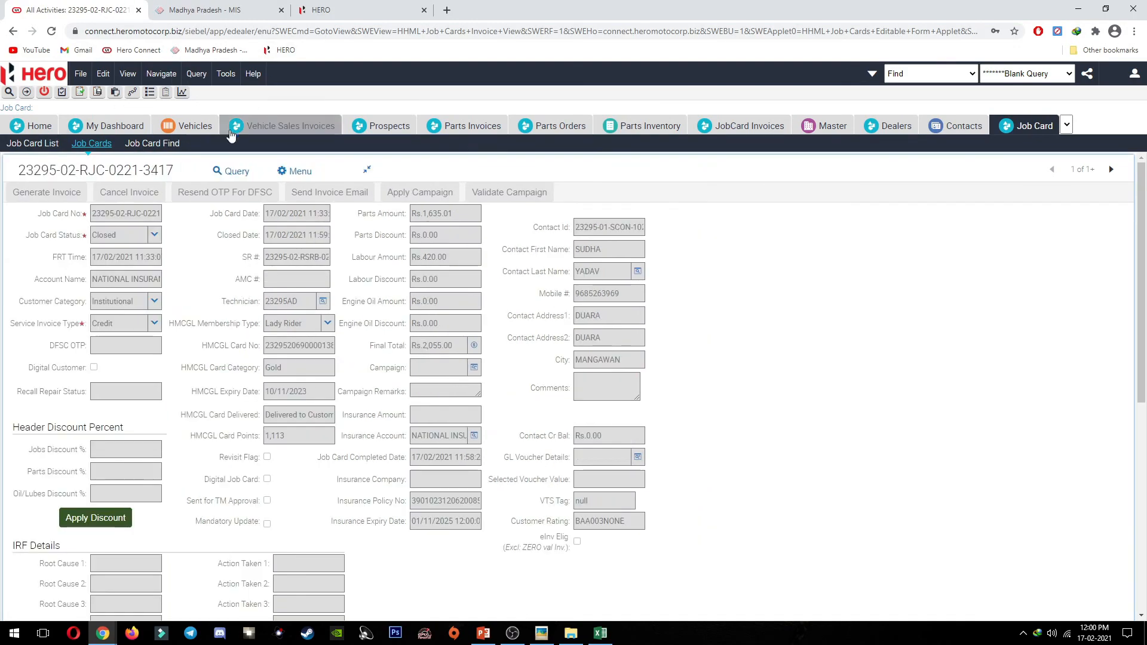